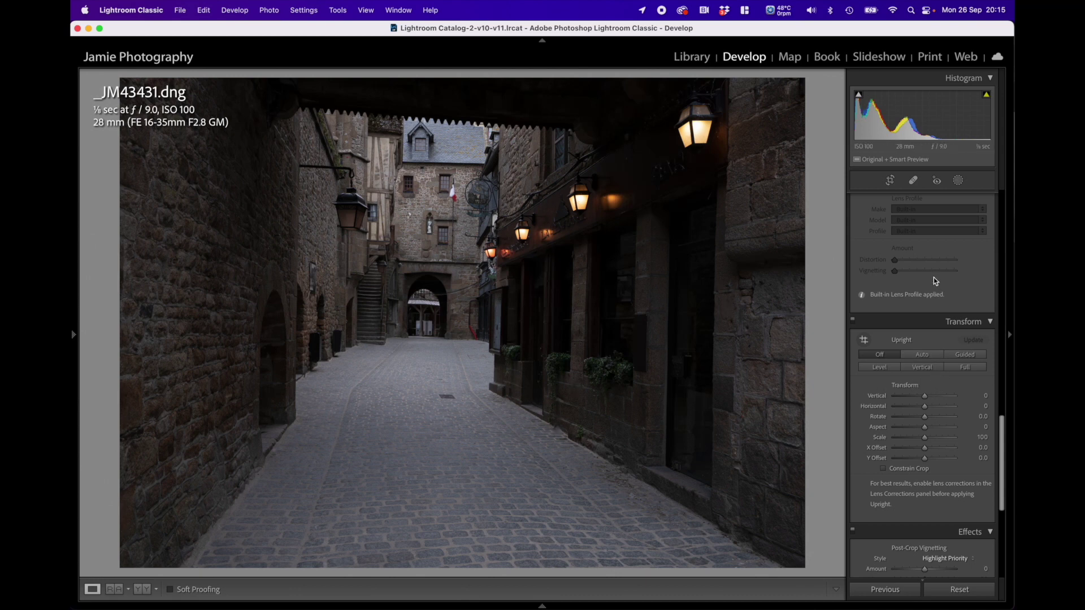
# Fine-tune the alley photo's crop by adjusting its left, right and top edges, and apply it.
pyautogui.click(890, 180)
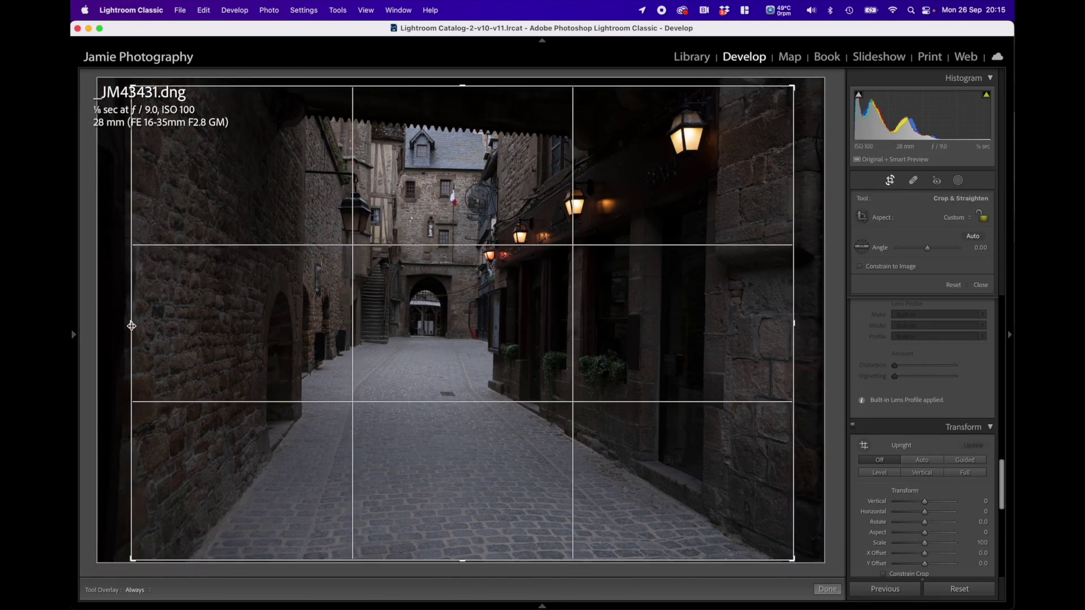
pyautogui.moveTo(131, 326)
pyautogui.mouseDown()
pyautogui.moveTo(104, 316)
pyautogui.moveTo(148, 324)
pyautogui.mouseUp()
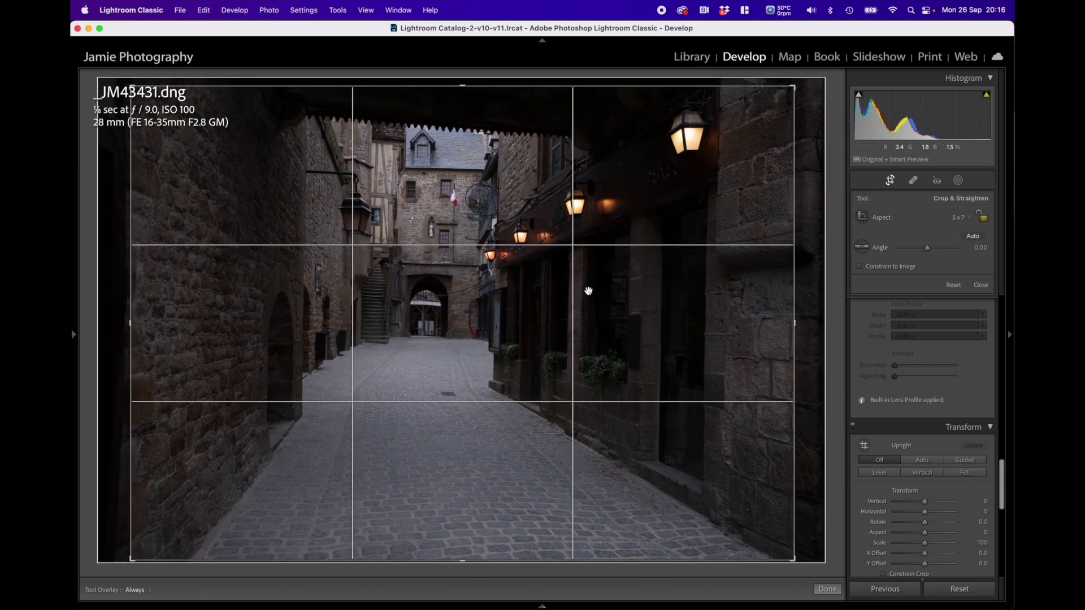
pyautogui.moveTo(797, 324)
pyautogui.mouseDown()
pyautogui.moveTo(817, 323)
pyautogui.moveTo(784, 324)
pyautogui.mouseUp()
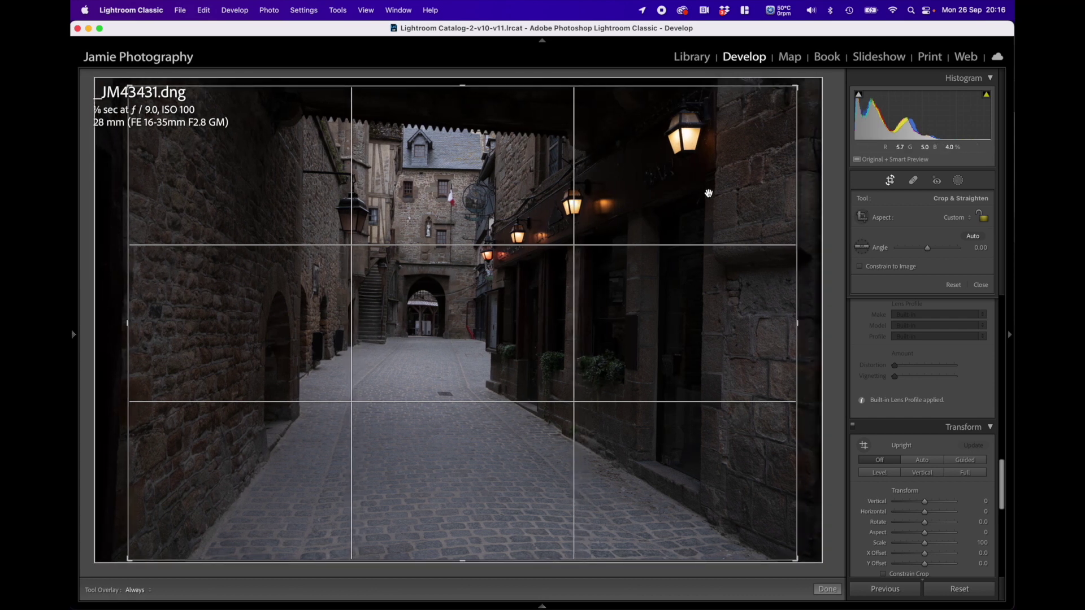
pyautogui.moveTo(462, 87); pyautogui.dragTo(462, 85)
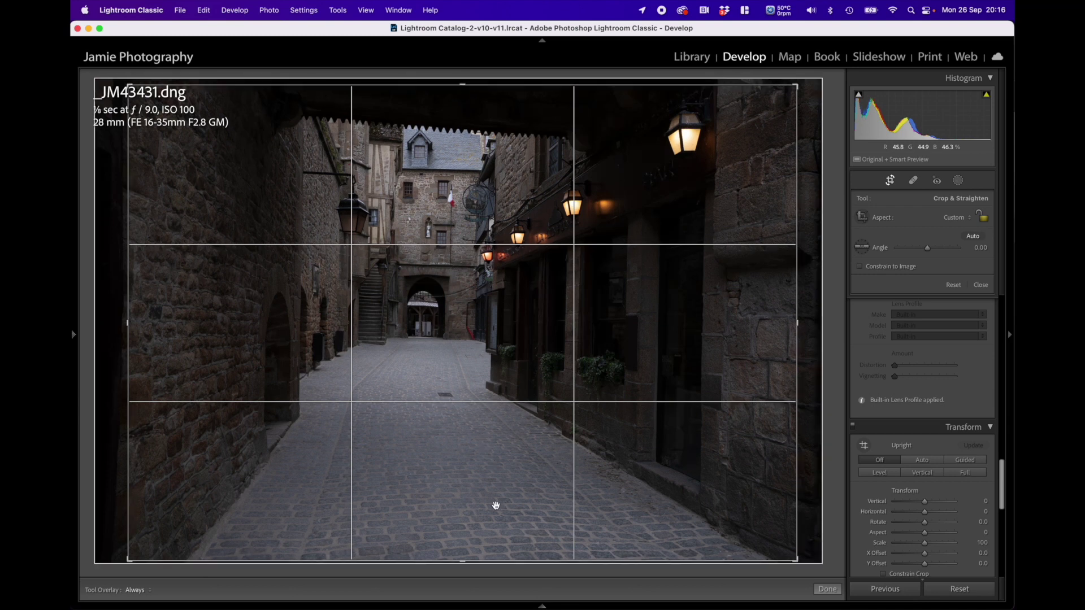
pyautogui.click(827, 589)
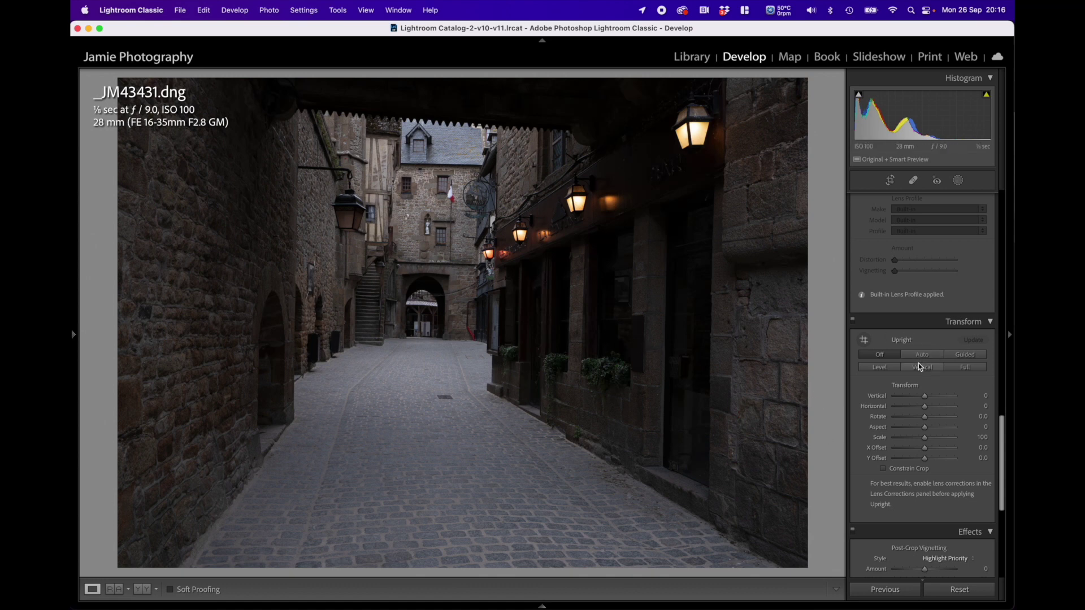
# Correct the perspective with Guided Upright, aligning one vertical guide with the doorway edge on the right and another with the left wall's corner.
pyautogui.scroll(-10, 918, 364)
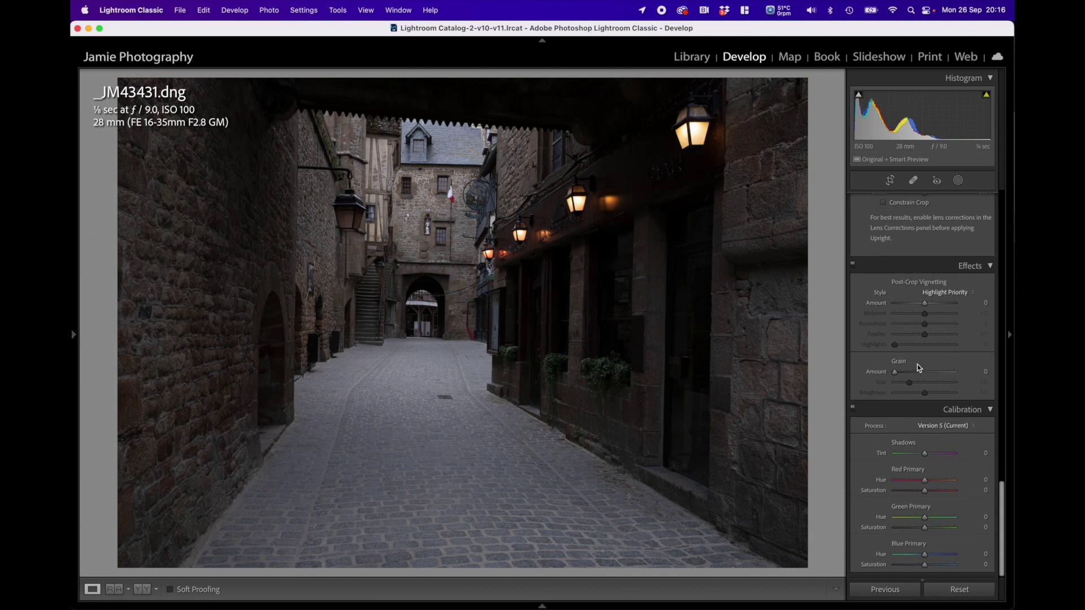
pyautogui.scroll(8, 917, 364)
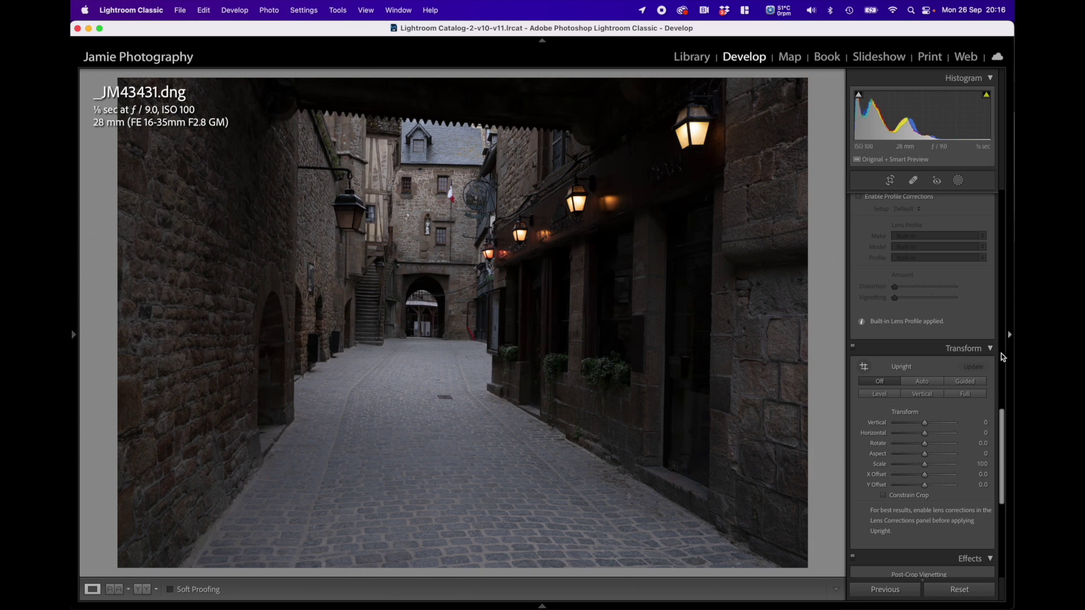
pyautogui.click(964, 382)
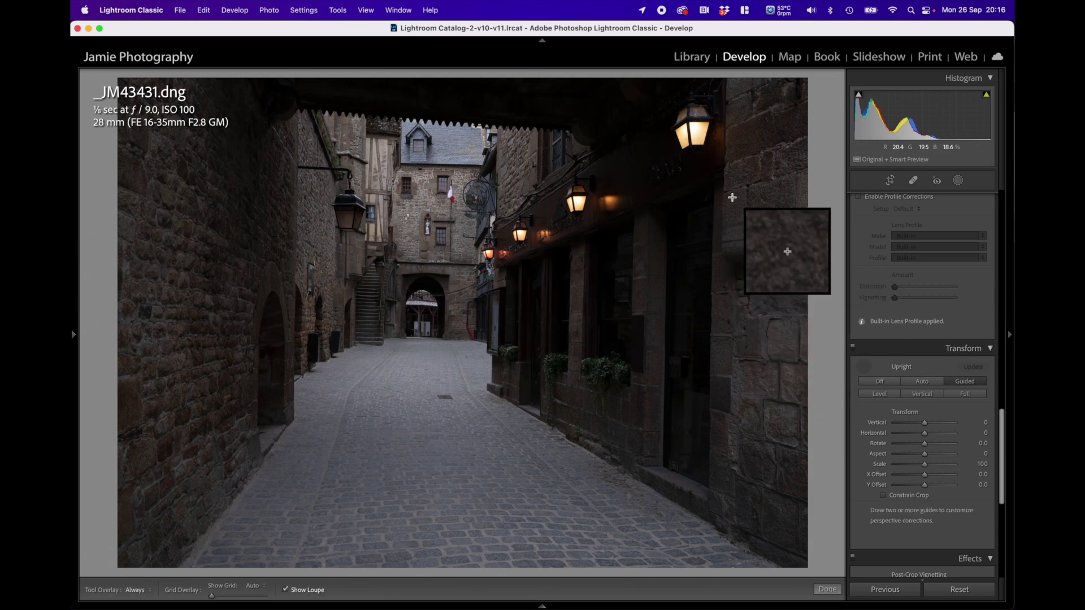
pyautogui.moveTo(714, 205); pyautogui.dragTo(708, 463)
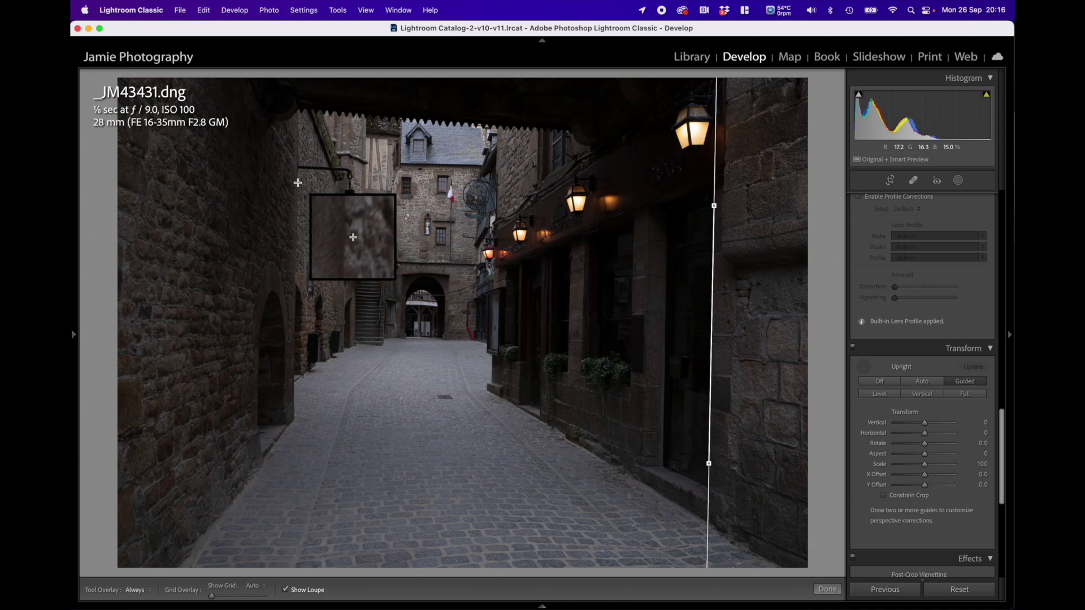
pyautogui.moveTo(298, 183); pyautogui.dragTo(296, 408)
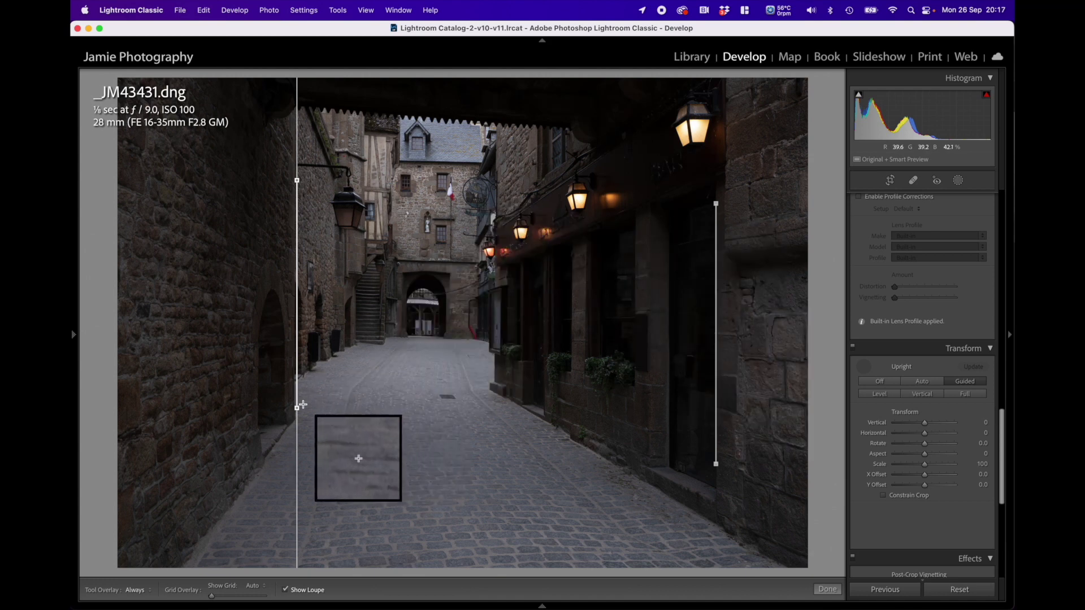
pyautogui.moveTo(297, 408); pyautogui.dragTo(298, 407)
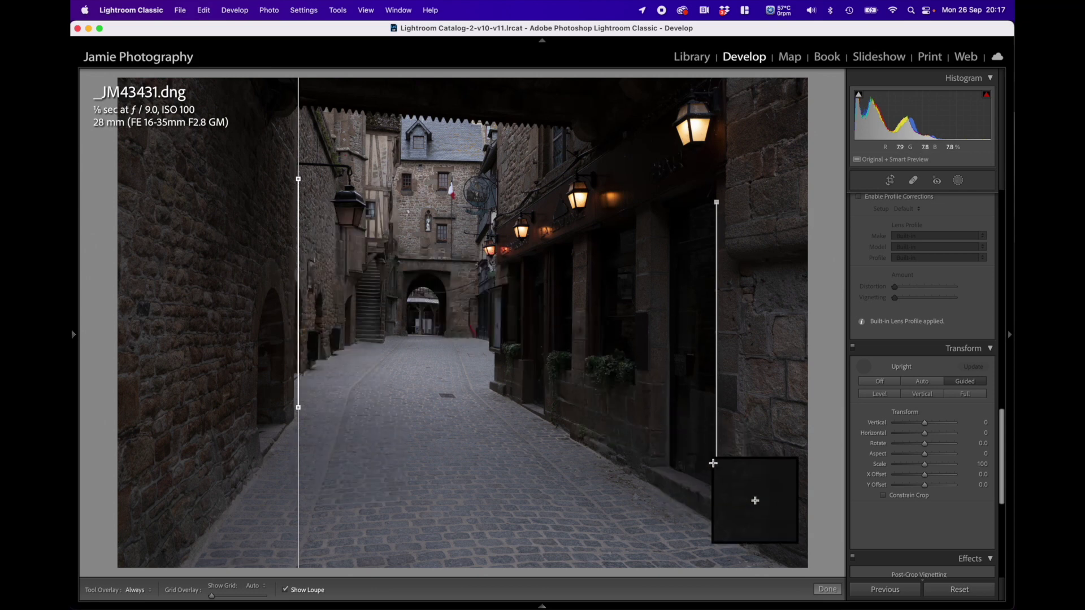
pyautogui.press('Return')
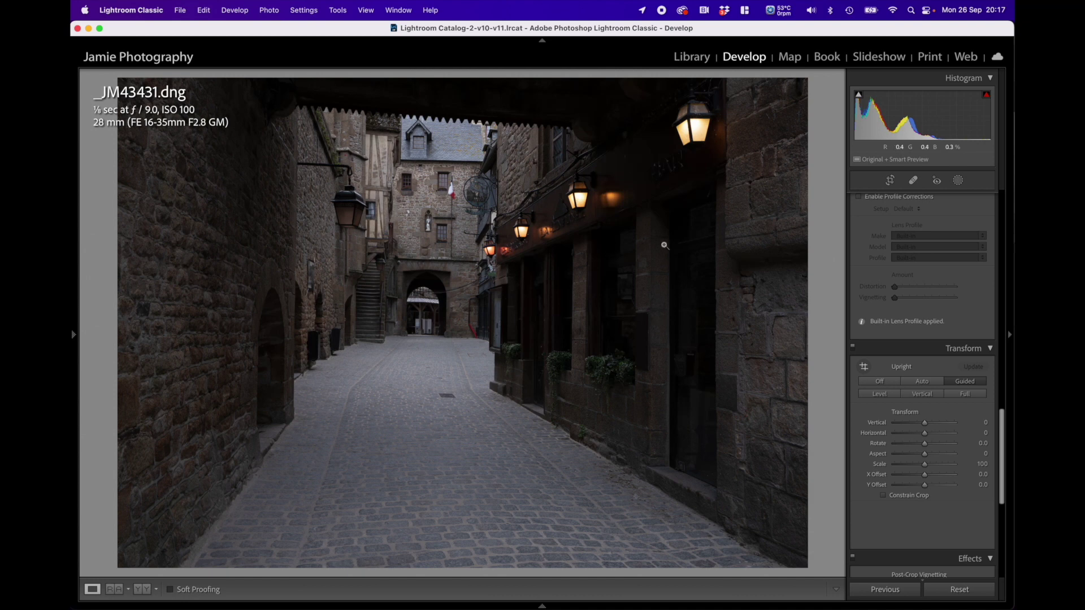
# Warm the white balance to temperature 7,160 and tint +22, and darken the whole photo to an exposure of −2.00.
pyautogui.scroll(15, 928, 295)
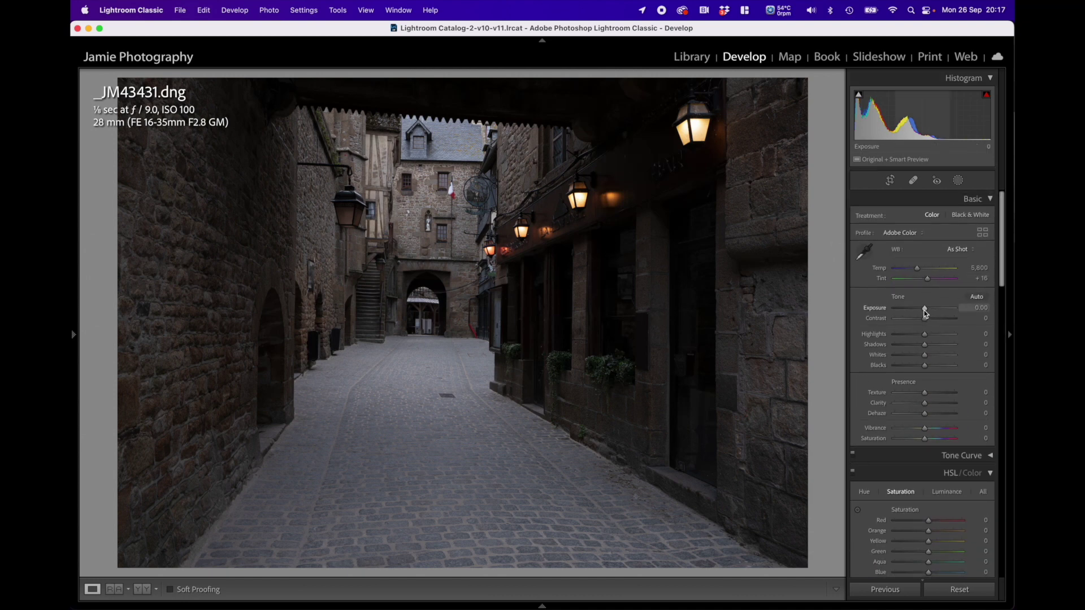
pyautogui.moveTo(924, 312); pyautogui.dragTo(916, 314)
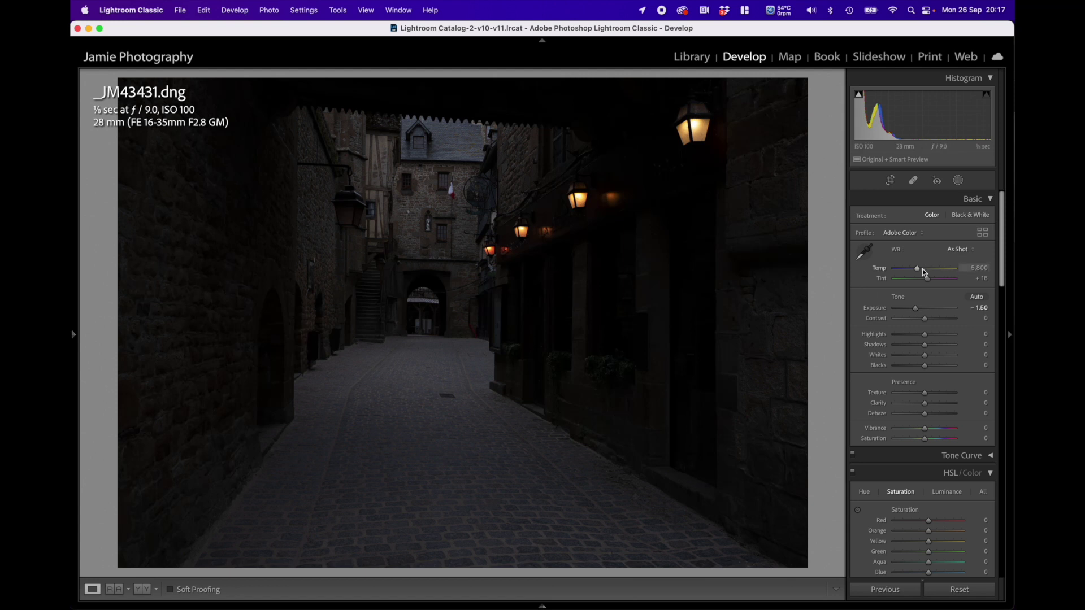
pyautogui.moveTo(916, 268); pyautogui.dragTo(923, 269)
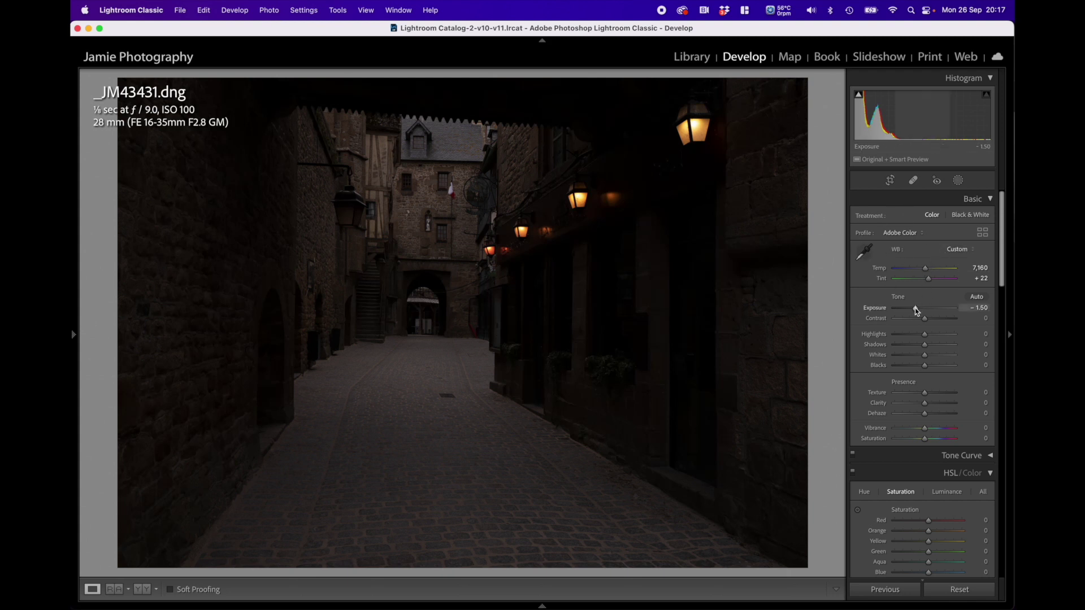
pyautogui.moveTo(915, 308); pyautogui.dragTo(912, 309)
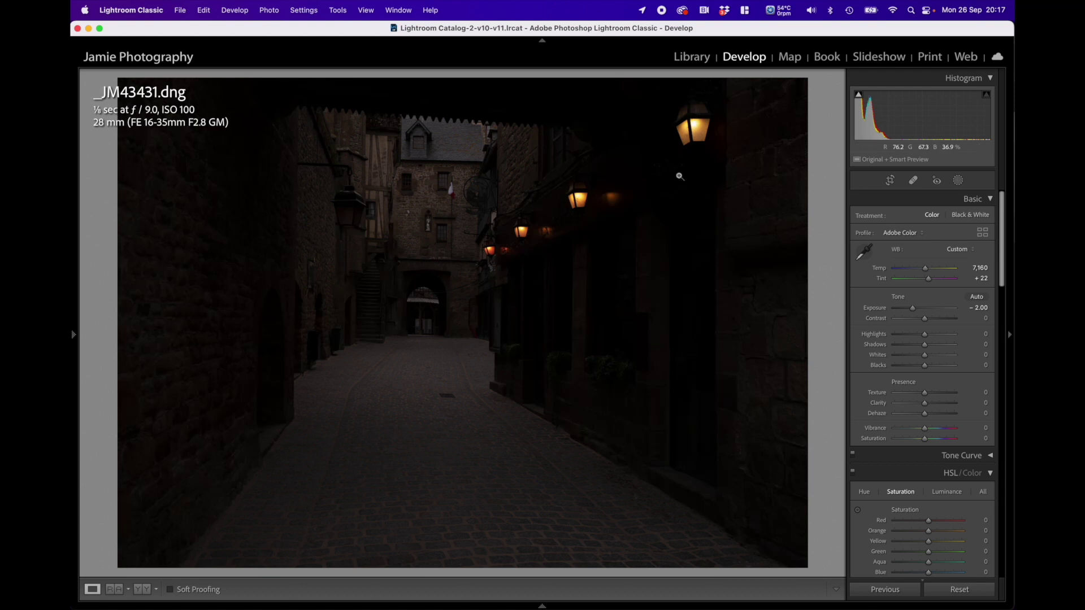
# Add a radial gradient mask centred on the nearest lantern and narrow it to a slightly upright oval around the lamp.
pyautogui.click(958, 181)
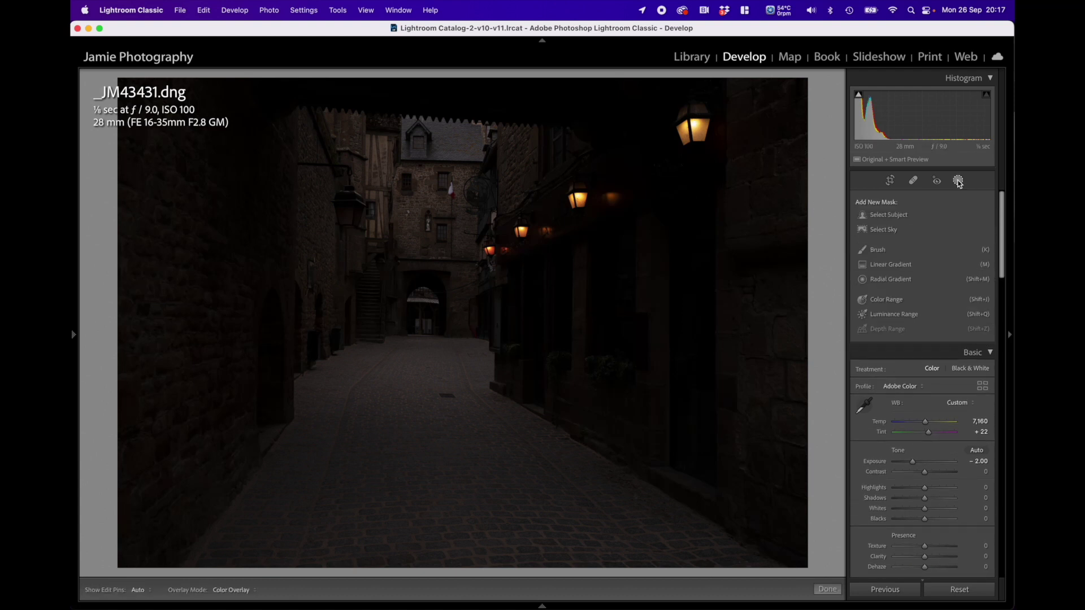
pyautogui.click(902, 279)
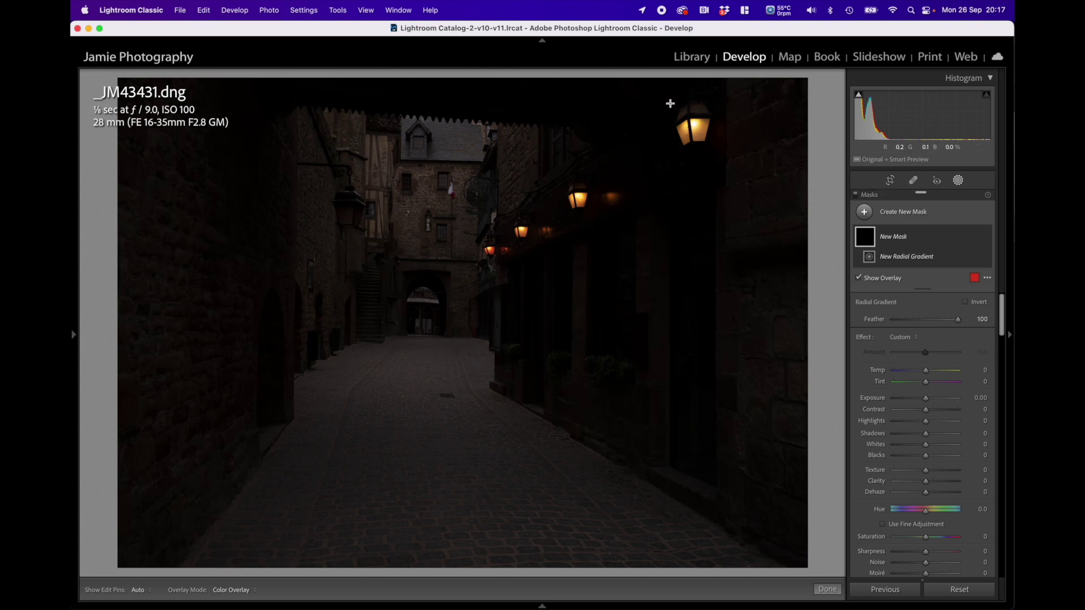
pyautogui.moveTo(670, 103); pyautogui.dragTo(715, 147)
pyautogui.moveTo(671, 104); pyautogui.dragTo(692, 128)
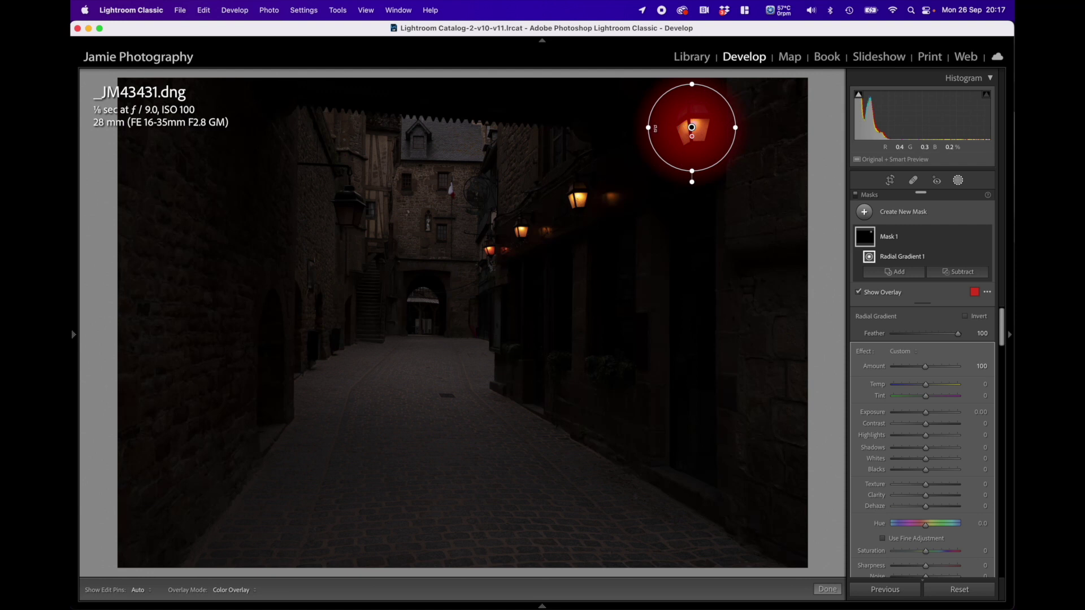
pyautogui.moveTo(649, 127); pyautogui.dragTo(659, 129)
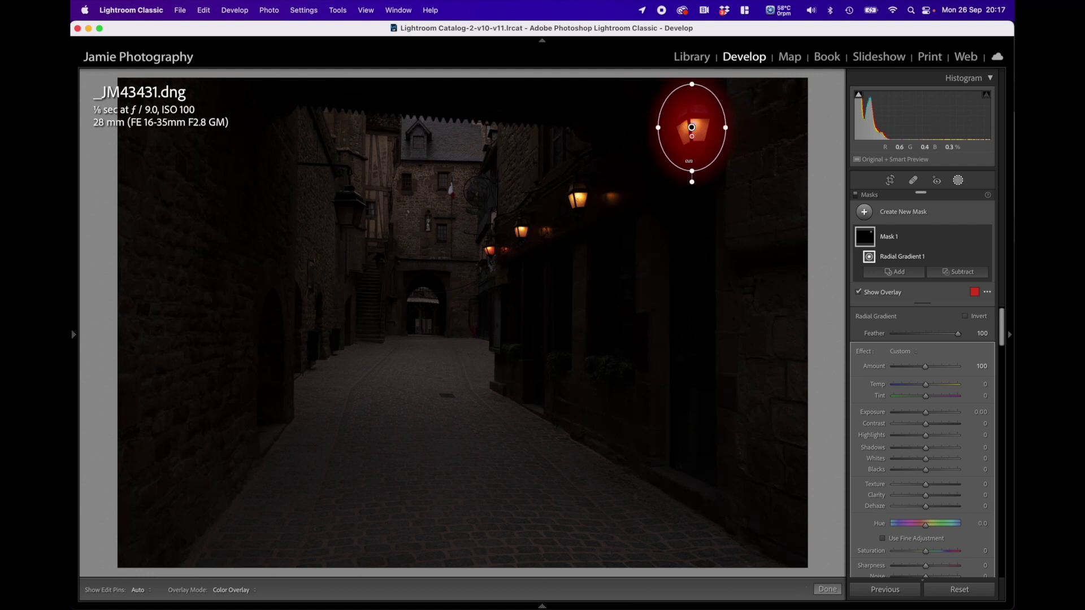
pyautogui.moveTo(689, 161); pyautogui.dragTo(691, 156)
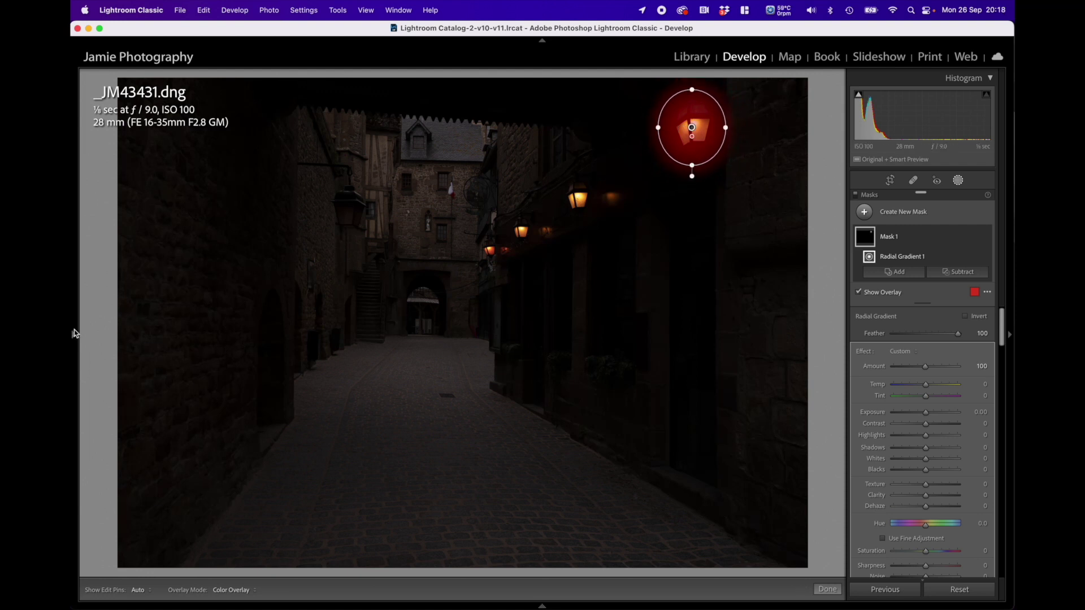
# Hide the mask overlay and set the nearest lantern mask's exposure to 2.46 and tint to 14.
pyautogui.moveTo(87, 319)
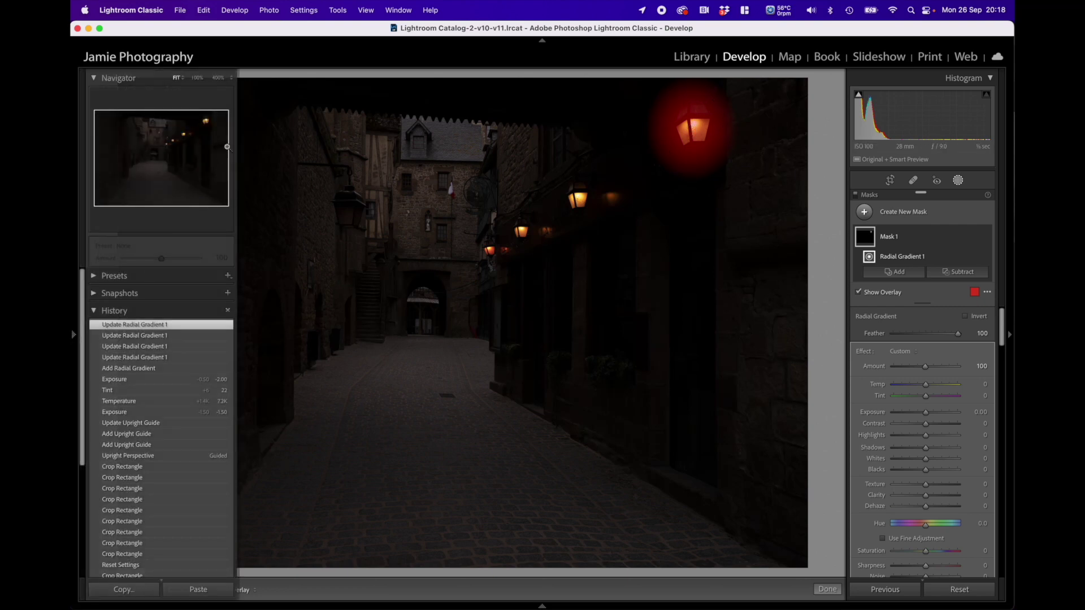
pyautogui.click(196, 79)
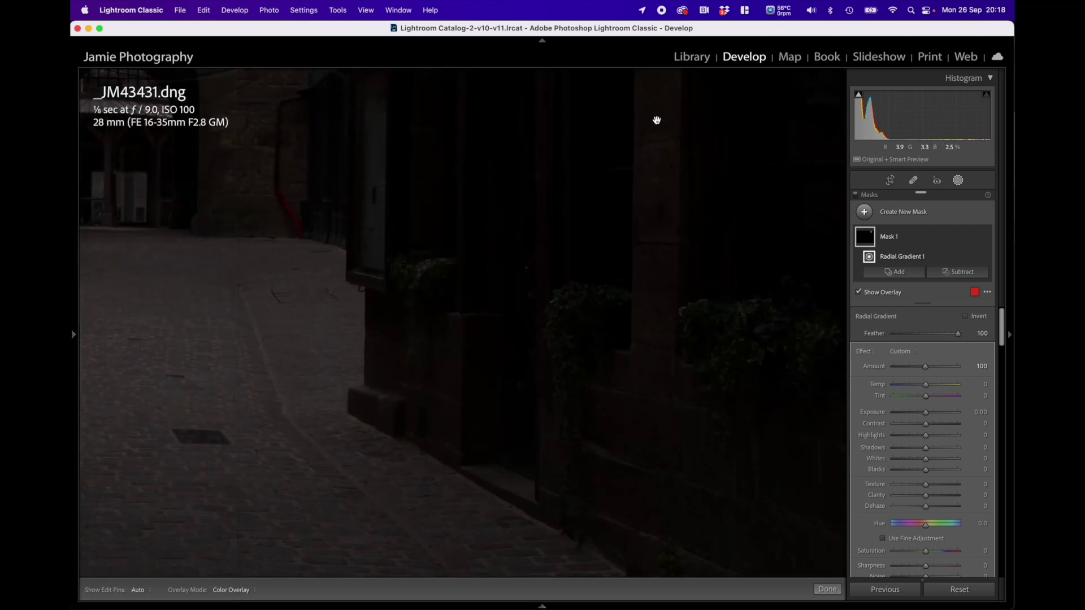
pyautogui.moveTo(657, 121); pyautogui.dragTo(370, 467)
pyautogui.moveTo(692, 172); pyautogui.dragTo(518, 461)
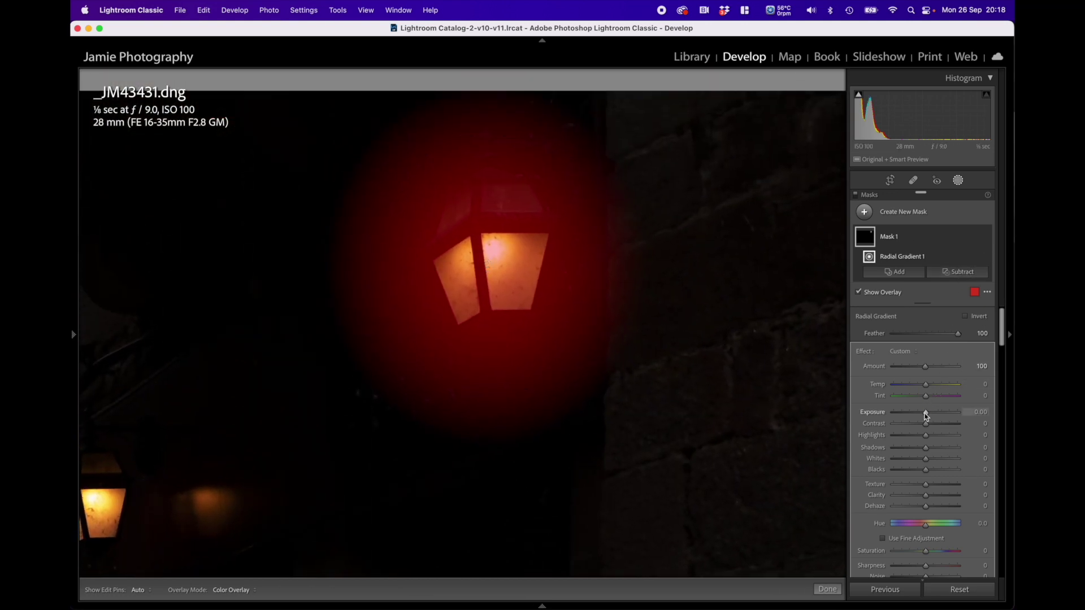
pyautogui.press('o')
pyautogui.moveTo(928, 414); pyautogui.dragTo(945, 415)
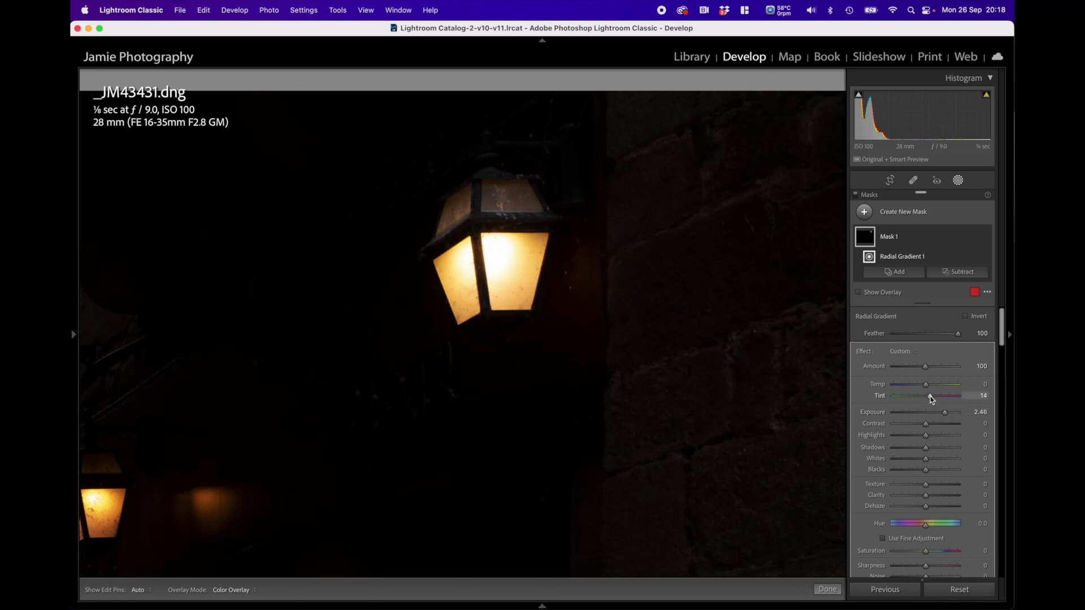
# Subtract the surroundings and dark metal frame of the nearest lantern from its mask, using brush sizes 11, 4 and 2.
pyautogui.click(982, 279)
pyautogui.click(921, 316)
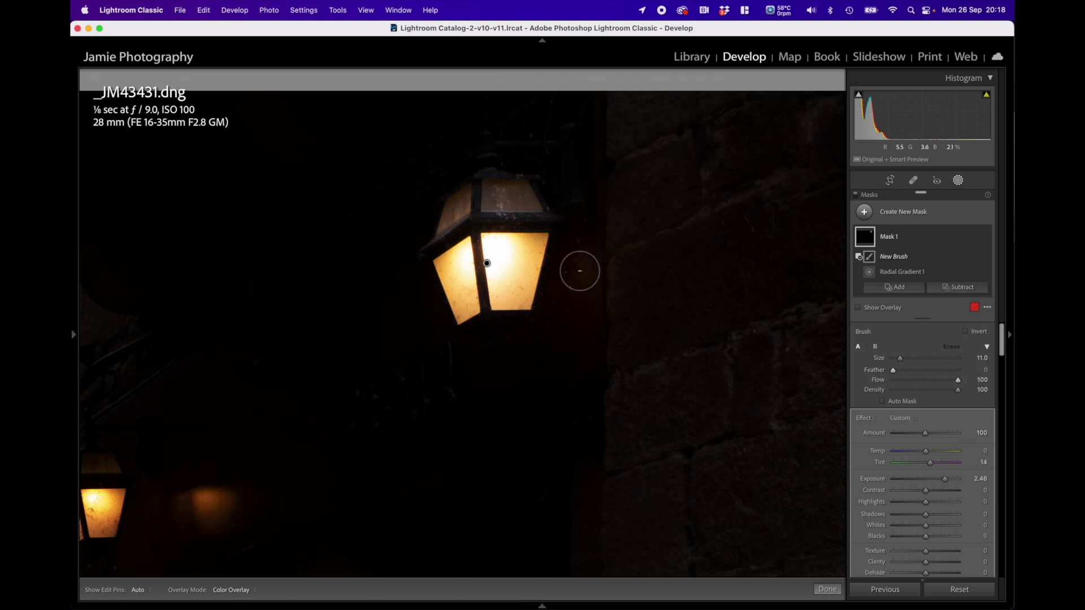
pyautogui.press('alt')
pyautogui.moveTo(565, 246); pyautogui.dragTo(552, 325)
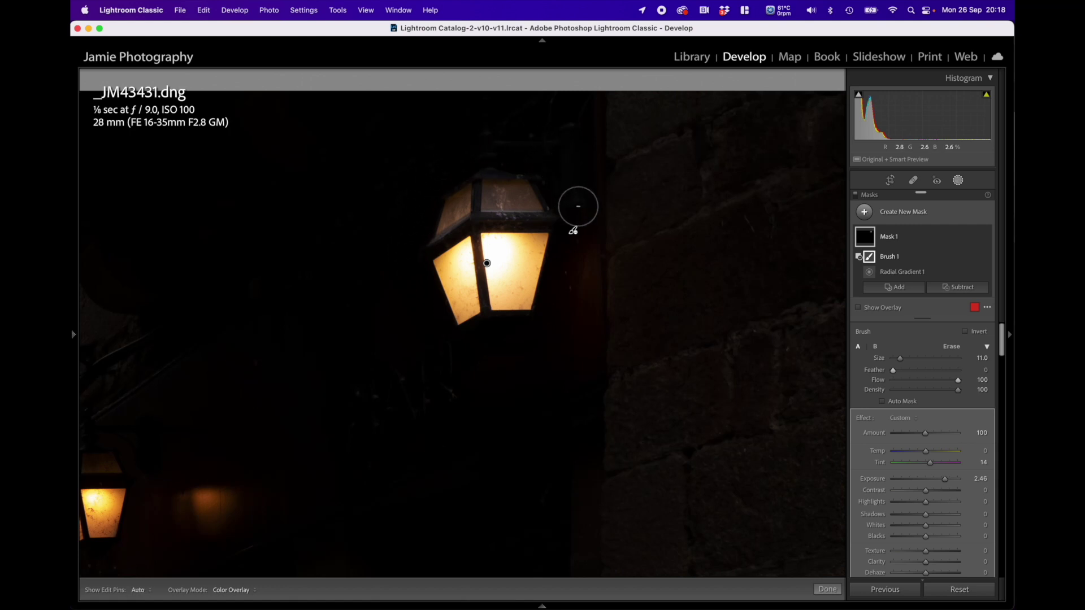
pyautogui.scroll(-6, 538, 218)
pyautogui.scroll(-1, 547, 222)
pyautogui.moveTo(478, 223); pyautogui.dragTo(426, 255)
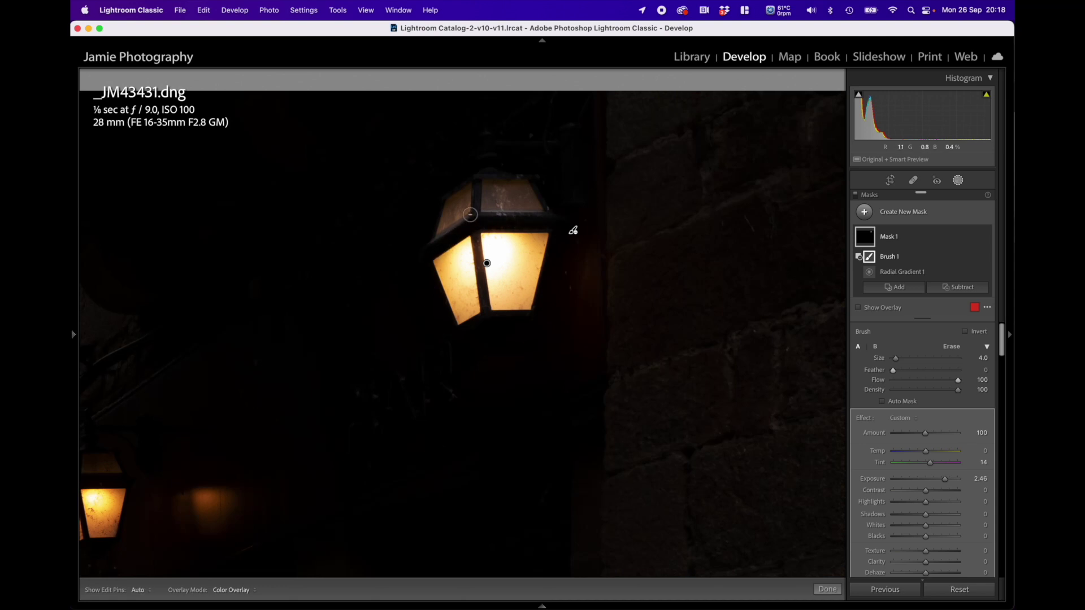
pyautogui.scroll(-1, 476, 183)
pyautogui.moveTo(478, 177); pyautogui.dragTo(489, 312)
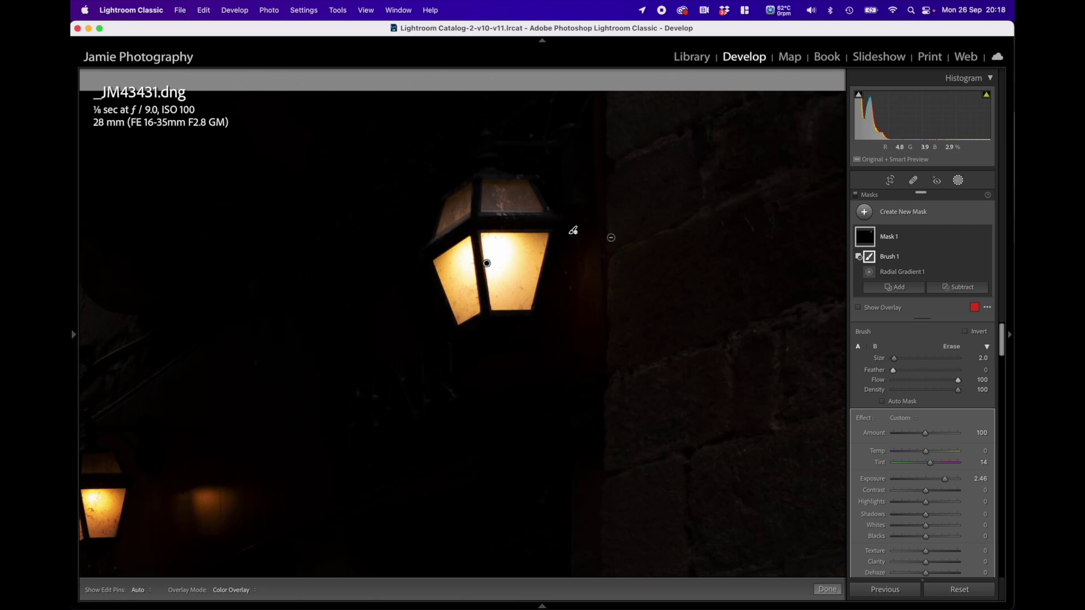
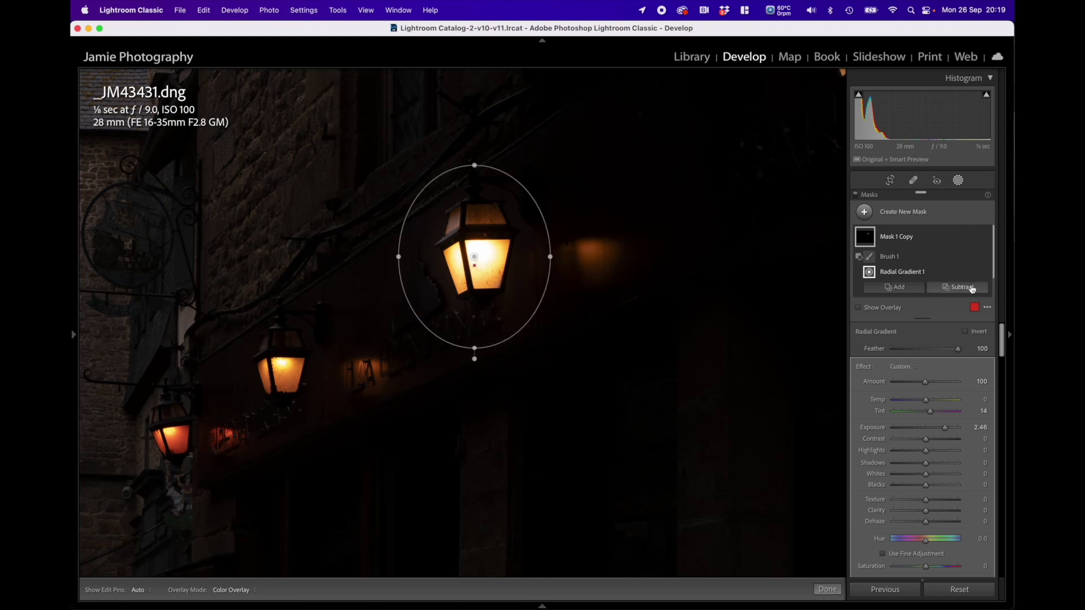
# Subtract the surroundings and frame of the second lantern from the copied mask, using brush sizes from 12 down to 1.
pyautogui.click(950, 285)
pyautogui.click(927, 351)
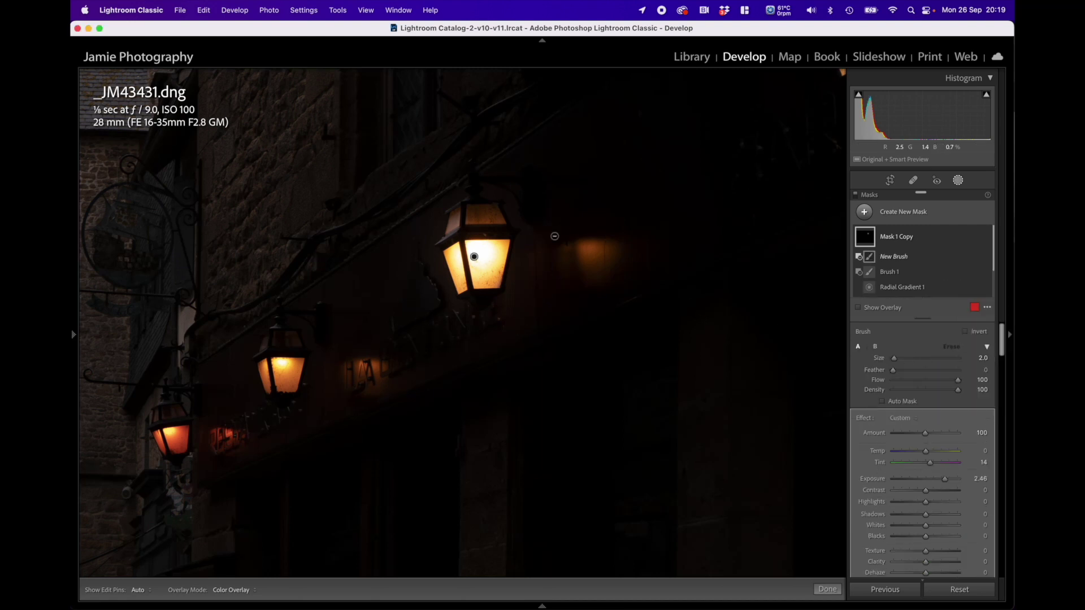
pyautogui.scroll(5, 520, 249)
pyautogui.click(531, 243)
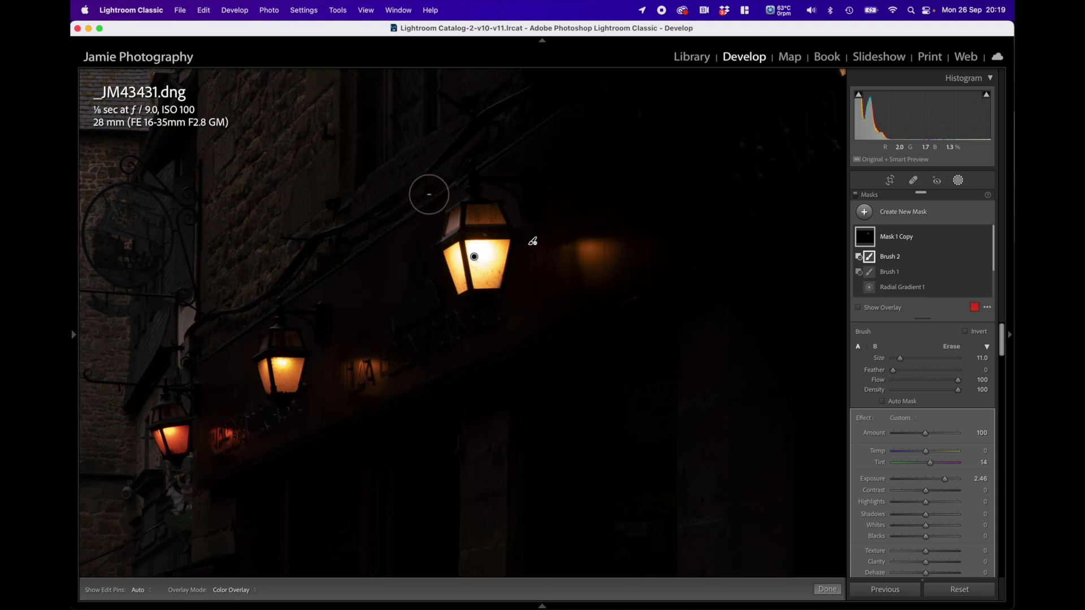
pyautogui.scroll(1, 438, 192)
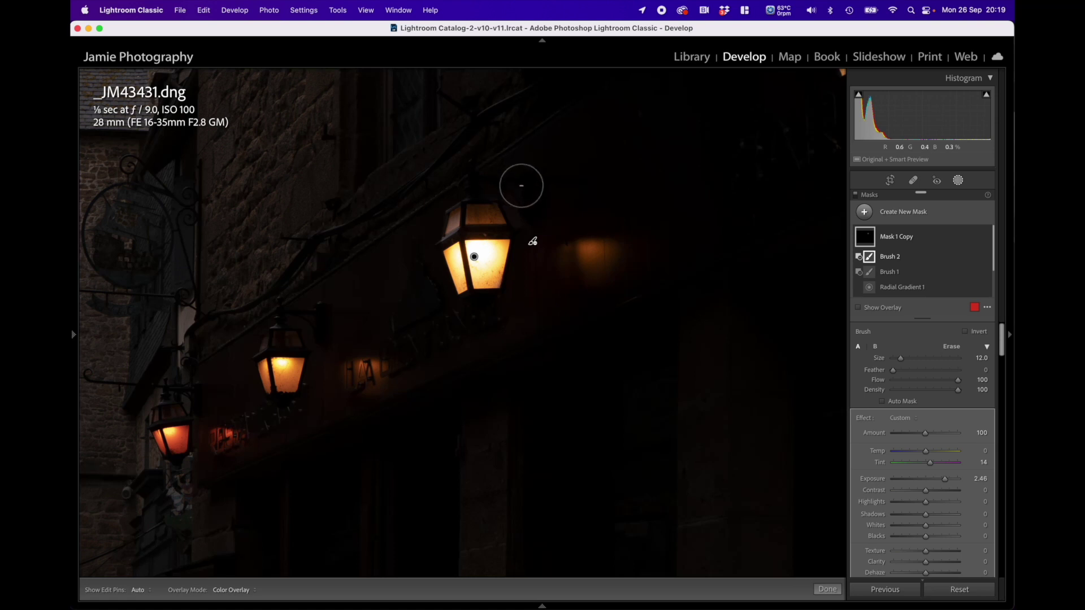
pyautogui.scroll(-6, 525, 226)
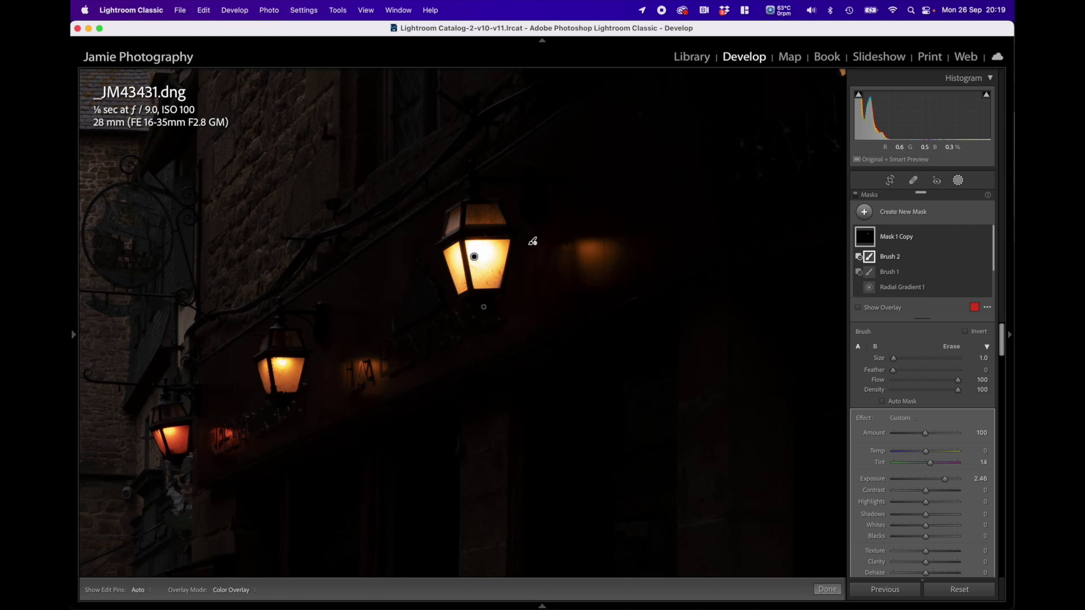
# Duplicate the second lantern's mask, move the copy onto the third lantern, and shrink its radial gradient to a narrow upright oval around the lamp.
pyautogui.press('h')
pyautogui.rightClick(475, 258)
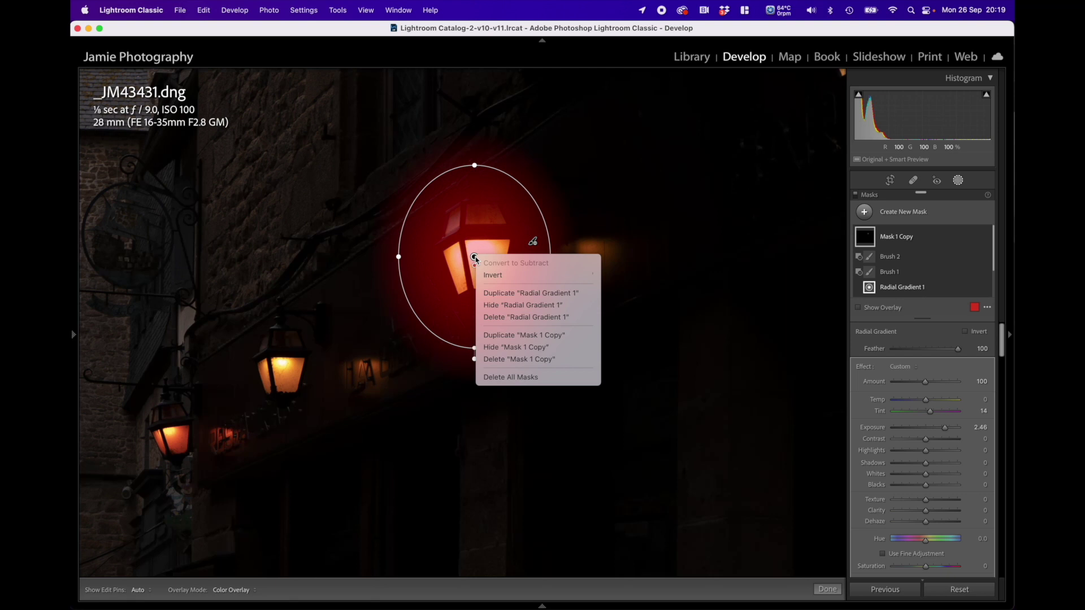
pyautogui.click(520, 335)
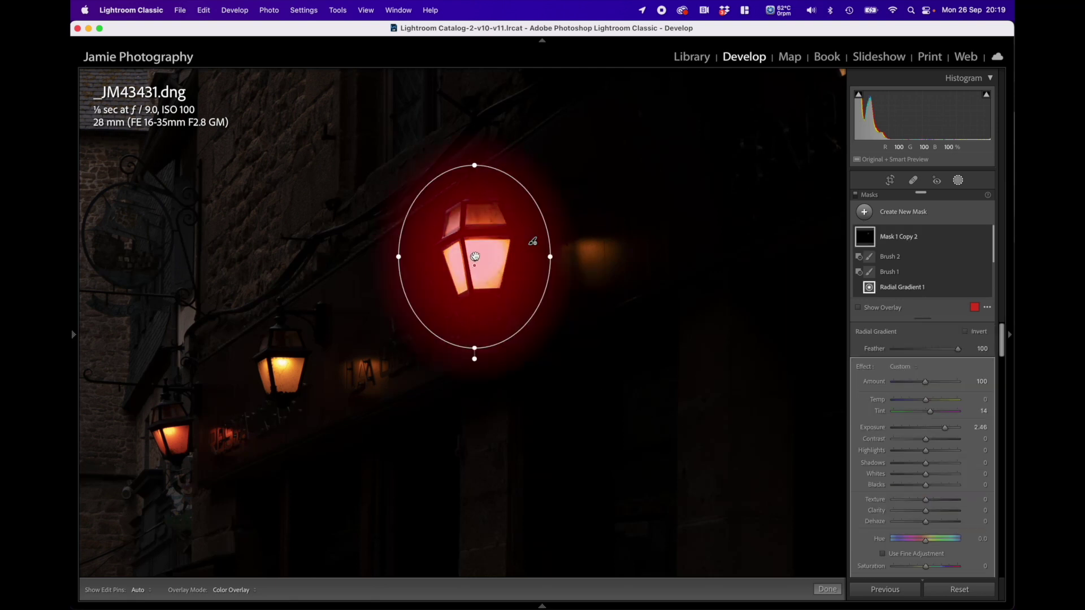
pyautogui.moveTo(475, 258); pyautogui.dragTo(281, 368)
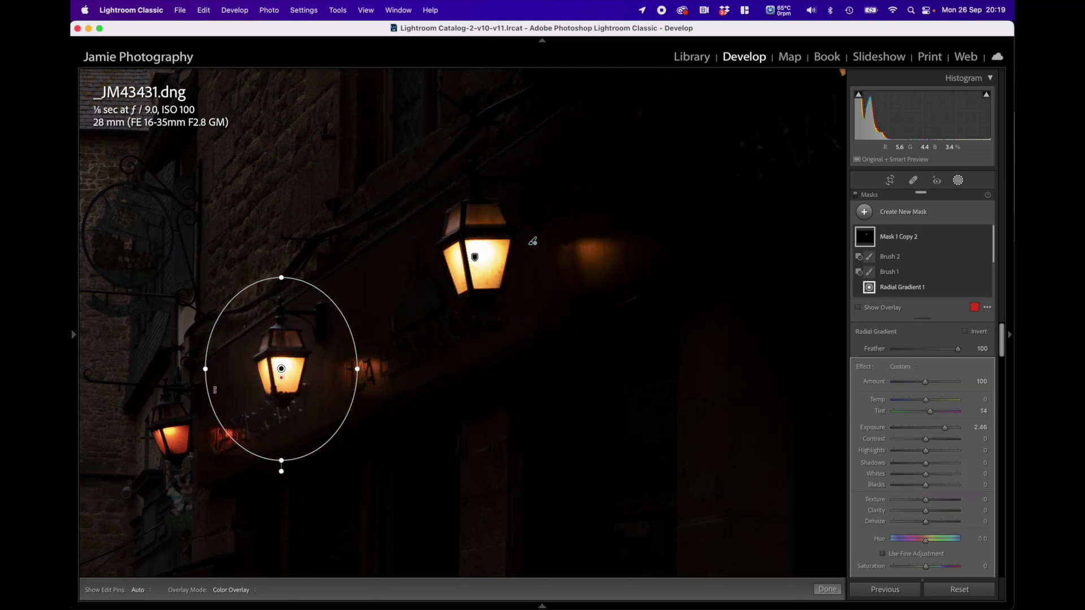
pyautogui.moveTo(204, 368); pyautogui.dragTo(244, 368)
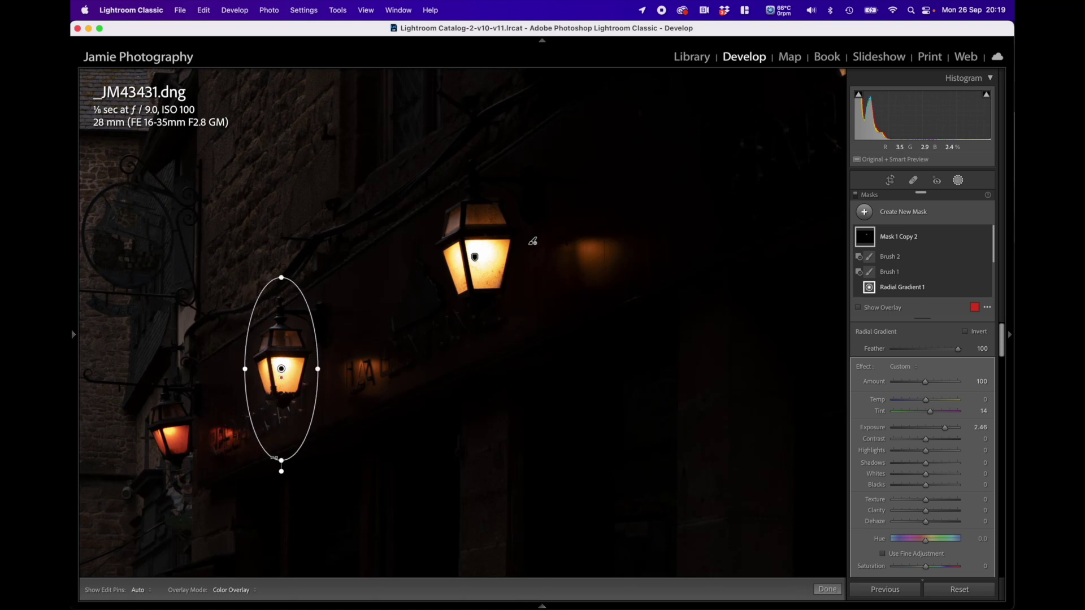
pyautogui.moveTo(282, 460); pyautogui.dragTo(283, 422)
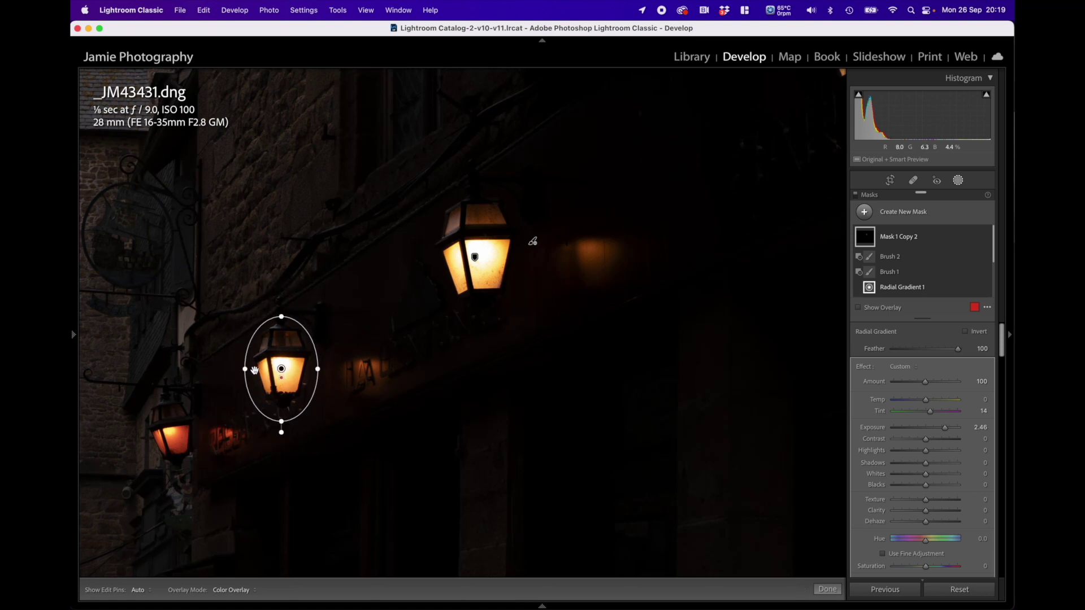
pyautogui.moveTo(247, 369); pyautogui.dragTo(246, 369)
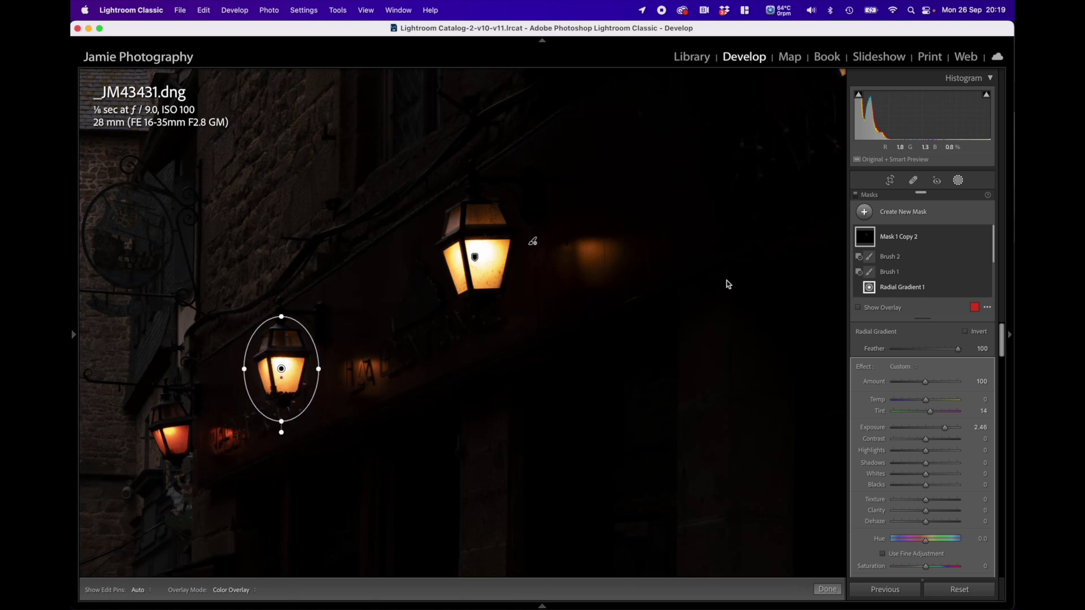
# Subtract the surroundings and frame of the third lantern from the copied mask by extending Brush 2, using brush size 1.
pyautogui.click(897, 242)
pyautogui.click(888, 244)
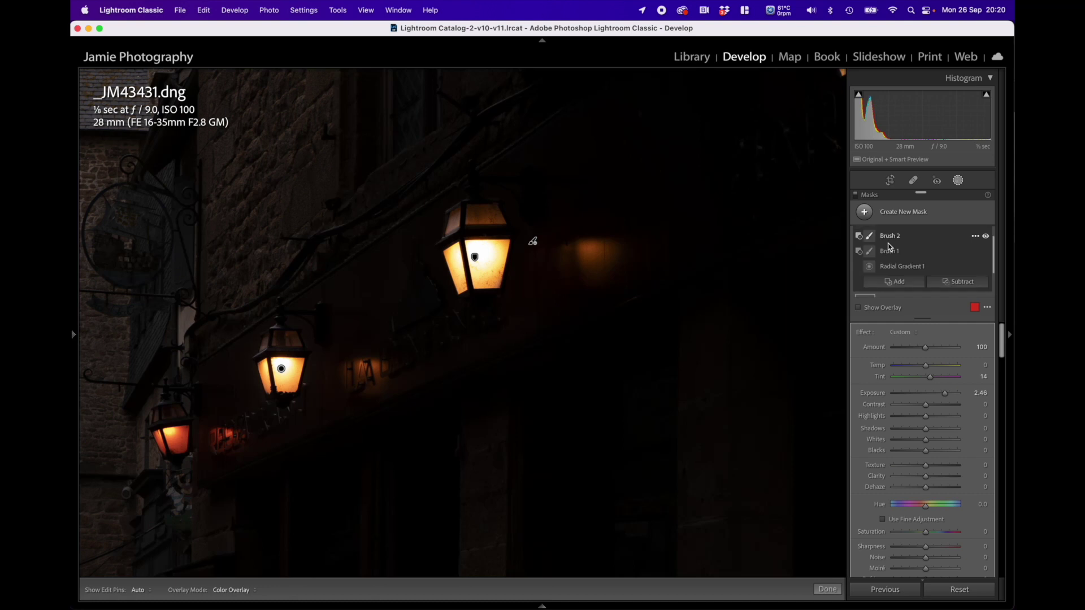
pyautogui.click(888, 237)
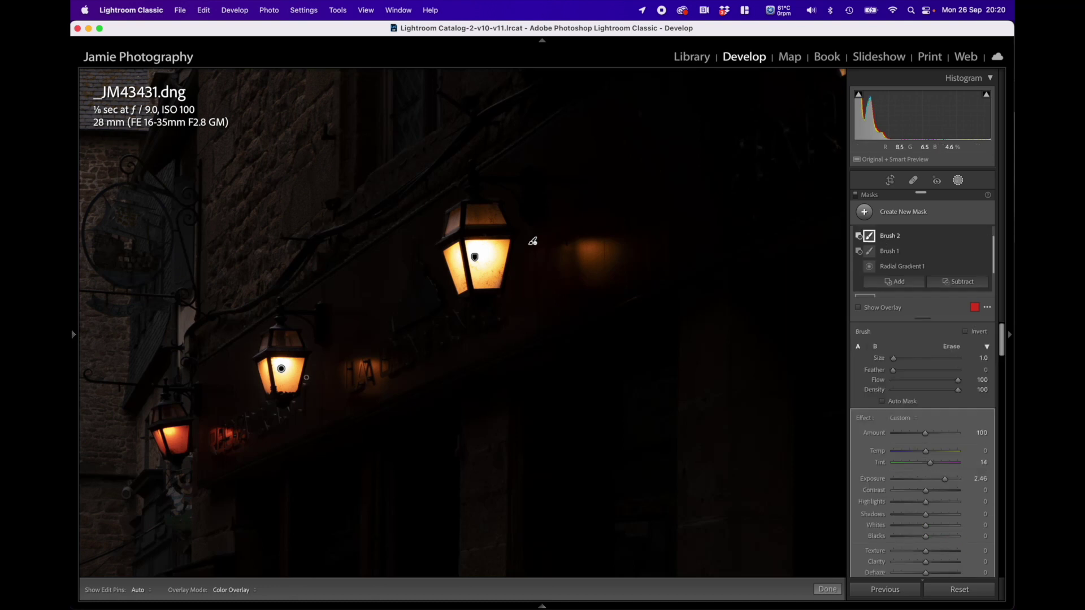
pyautogui.scroll(1, 311, 376)
# Duplicate the third lantern's mask and centre the copy's radial gradient on the farthest lantern.
pyautogui.click(282, 369)
pyautogui.rightClick(282, 368)
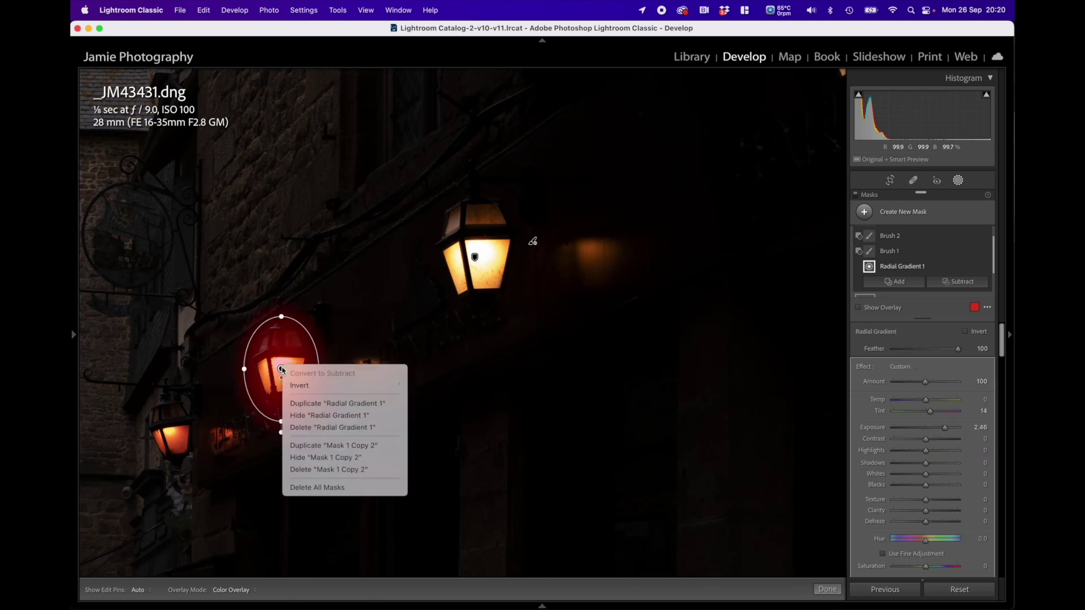
pyautogui.click(308, 446)
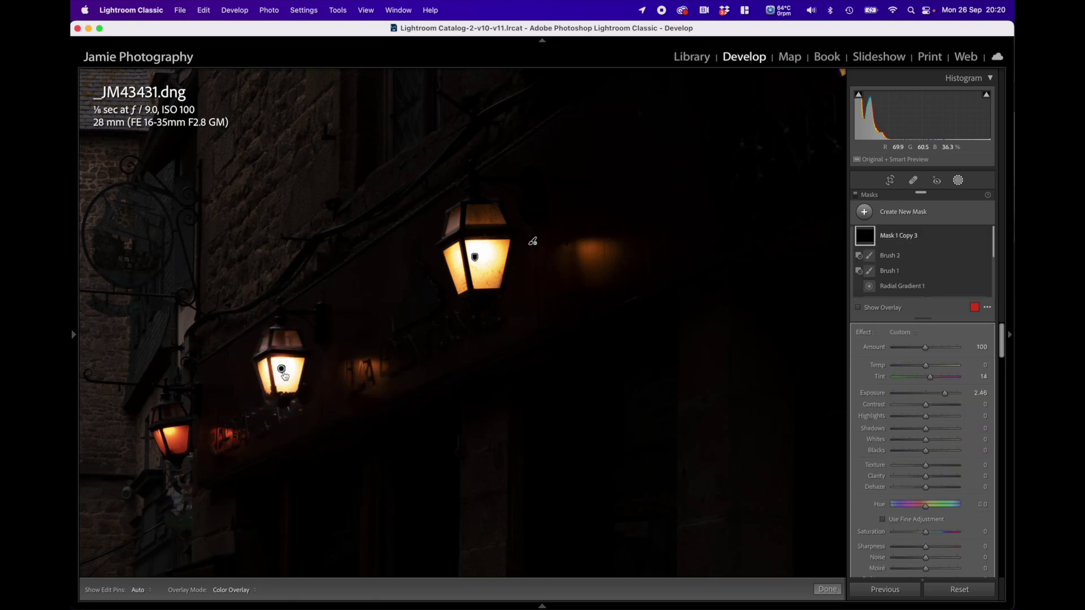
pyautogui.moveTo(282, 369)
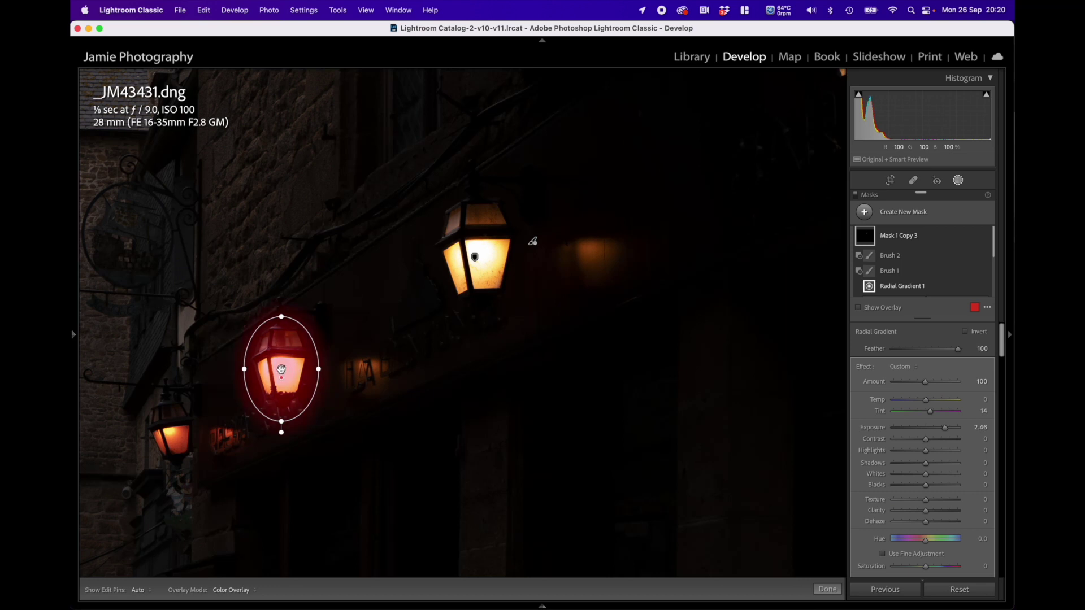
pyautogui.moveTo(281, 370); pyautogui.dragTo(173, 433)
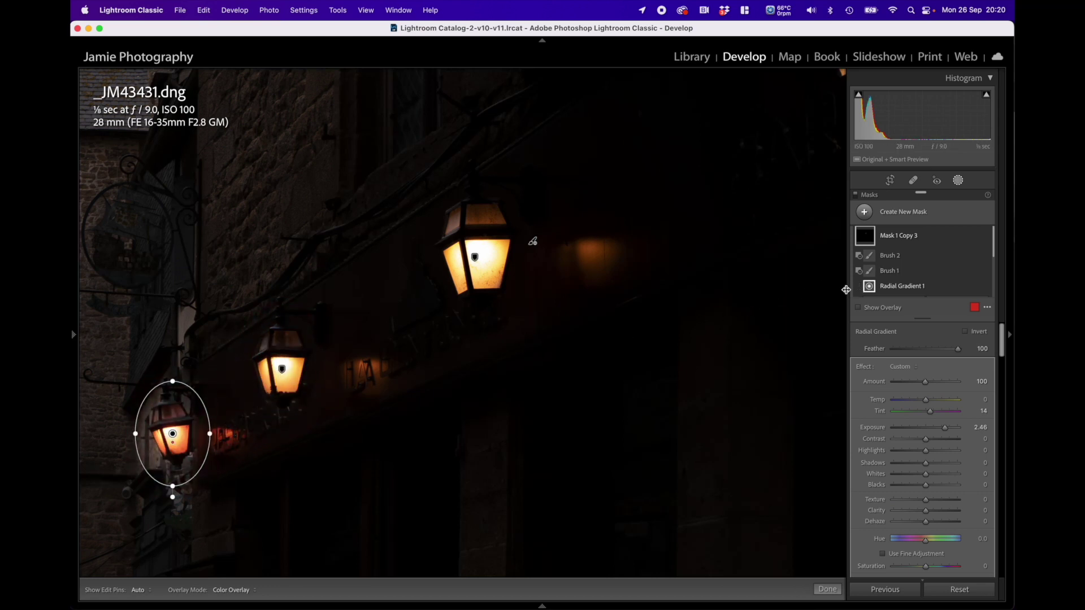
# Subtract the surroundings and frame of the farthest lantern from its mask with Brush 2 at size 4, checking with the edit pins hidden.
pyautogui.click(890, 256)
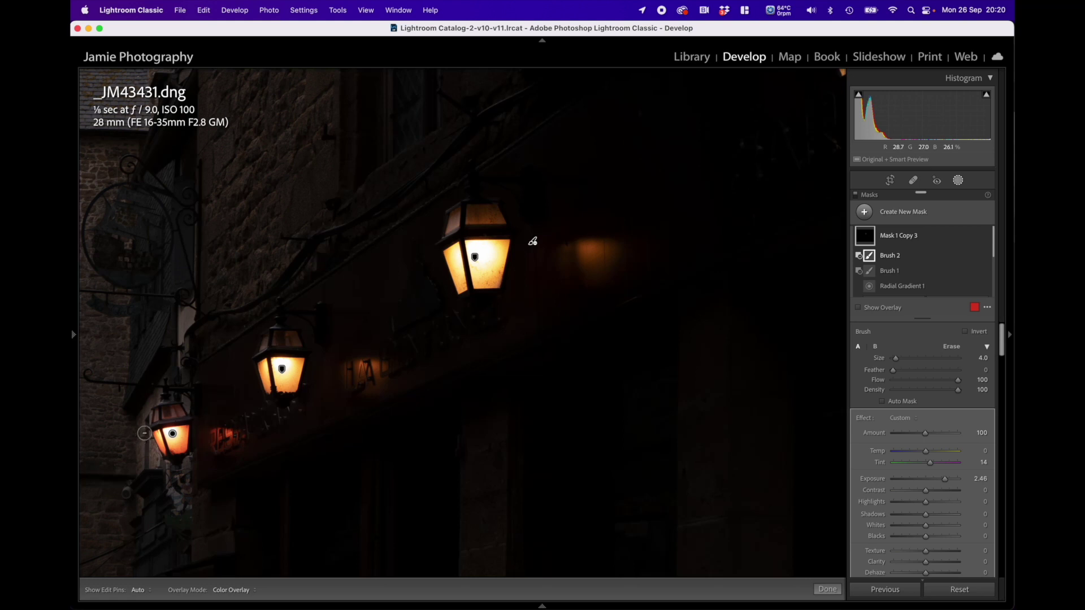
pyautogui.press('h')
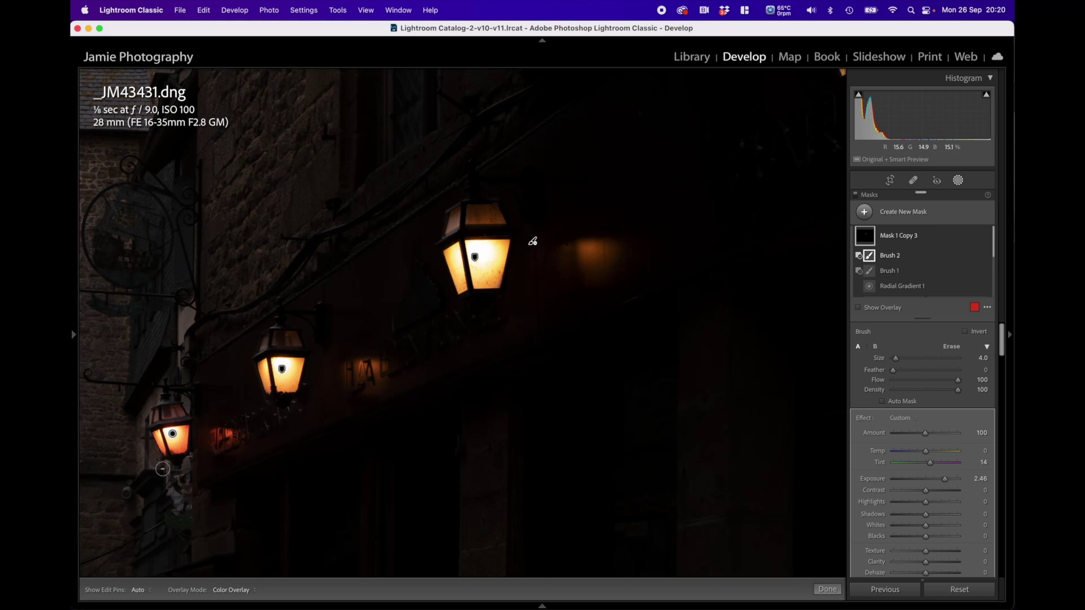
pyautogui.press('h')
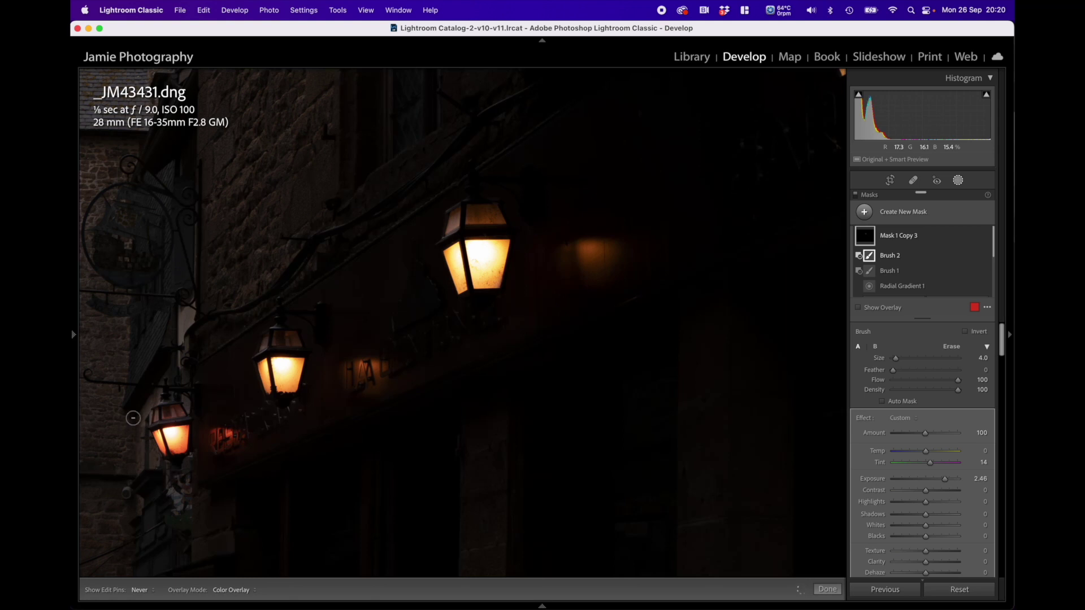
pyautogui.press('h')
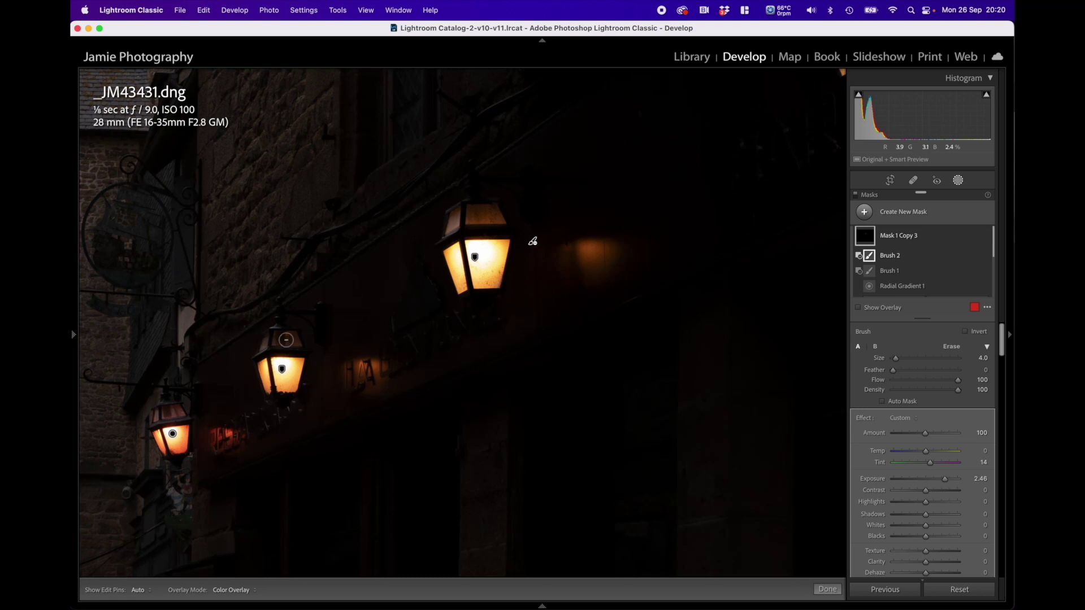
# Set the farthest lantern mask's exposure to 2.76, subtract the remaining spill with brush sizes 18 and 12, and close masking with the whole photo in view.
pyautogui.click(948, 478)
pyautogui.scroll(5, 181, 468)
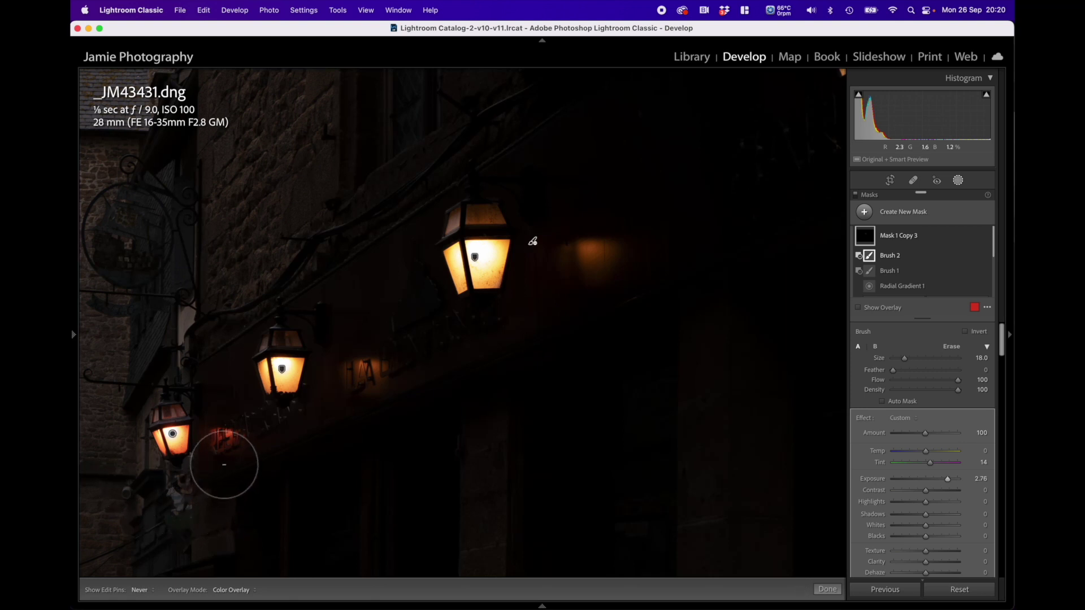
pyautogui.press('h')
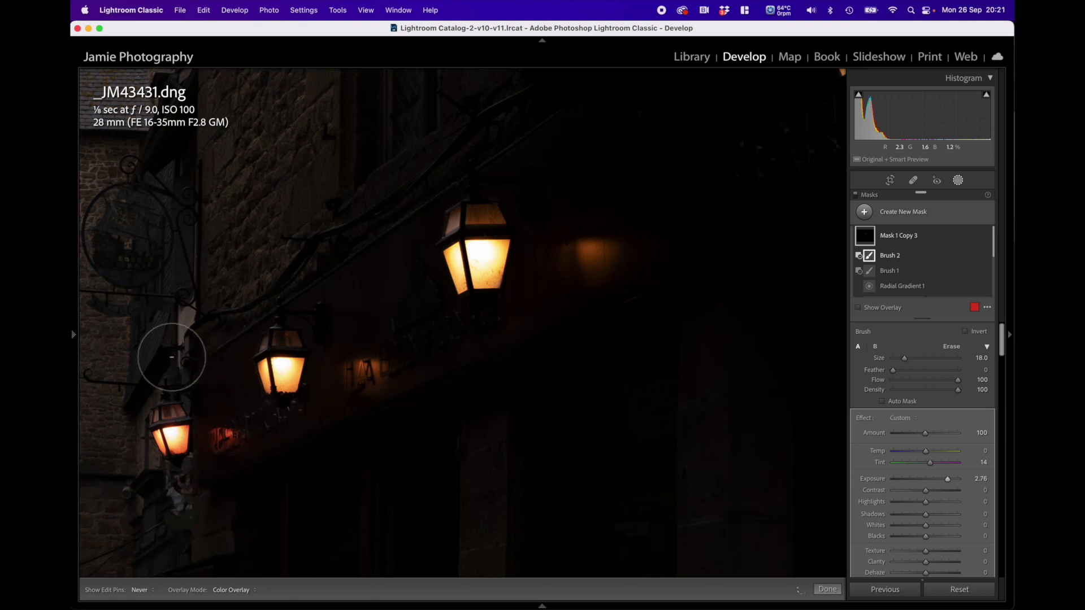
pyautogui.press('h')
pyautogui.scroll(-2, 222, 397)
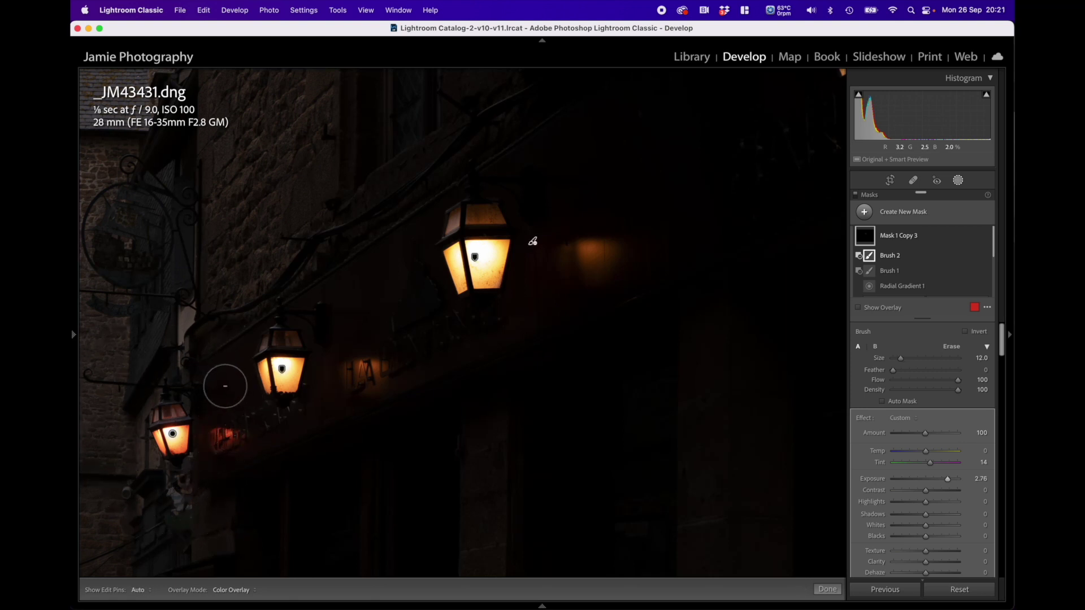
pyautogui.moveTo(76, 335)
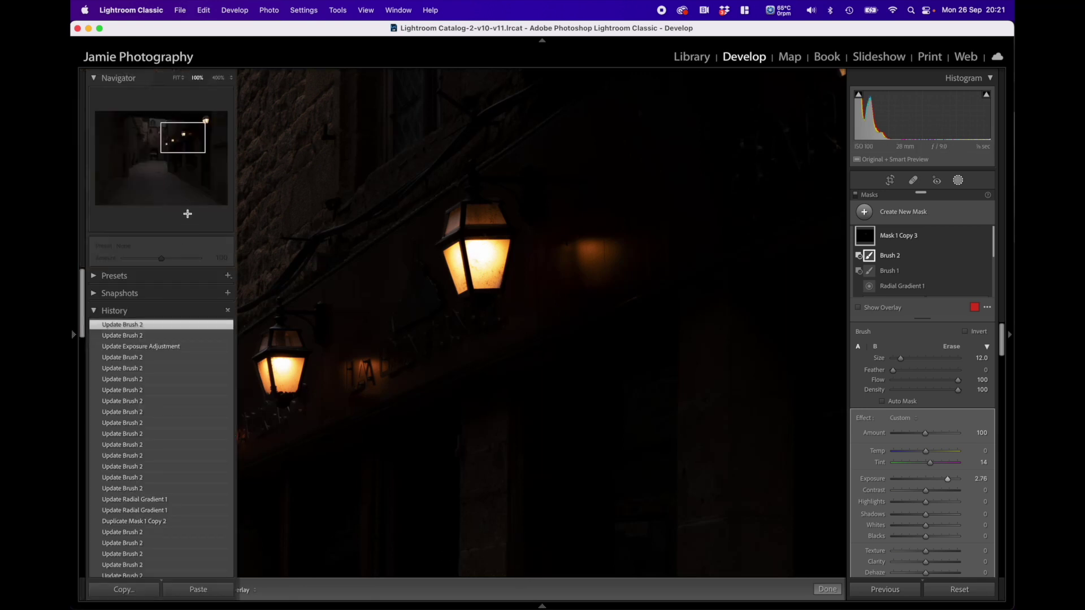
pyautogui.click(177, 79)
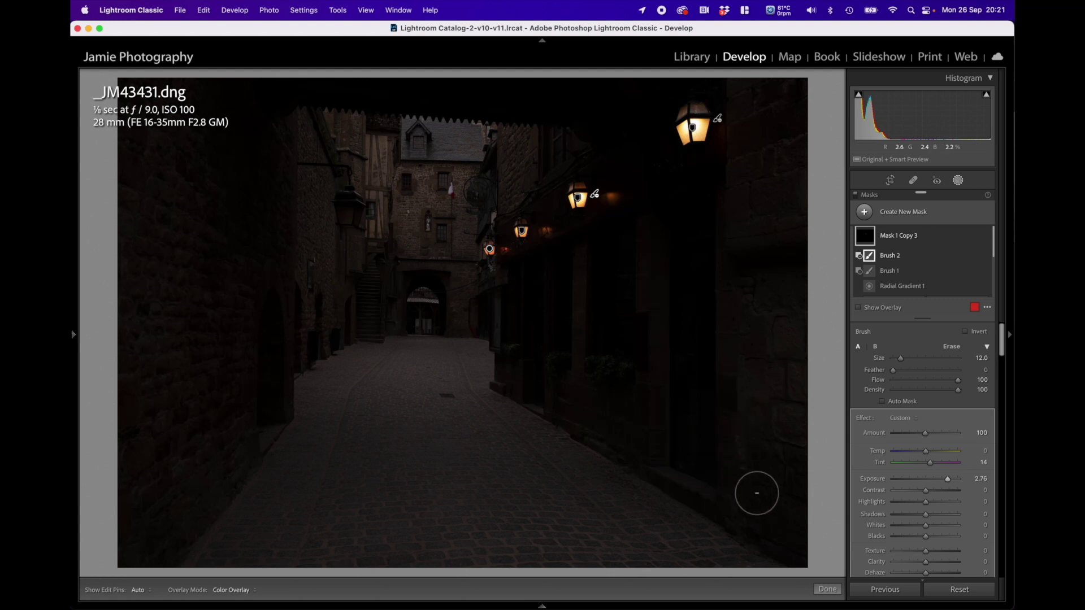
pyautogui.click(827, 590)
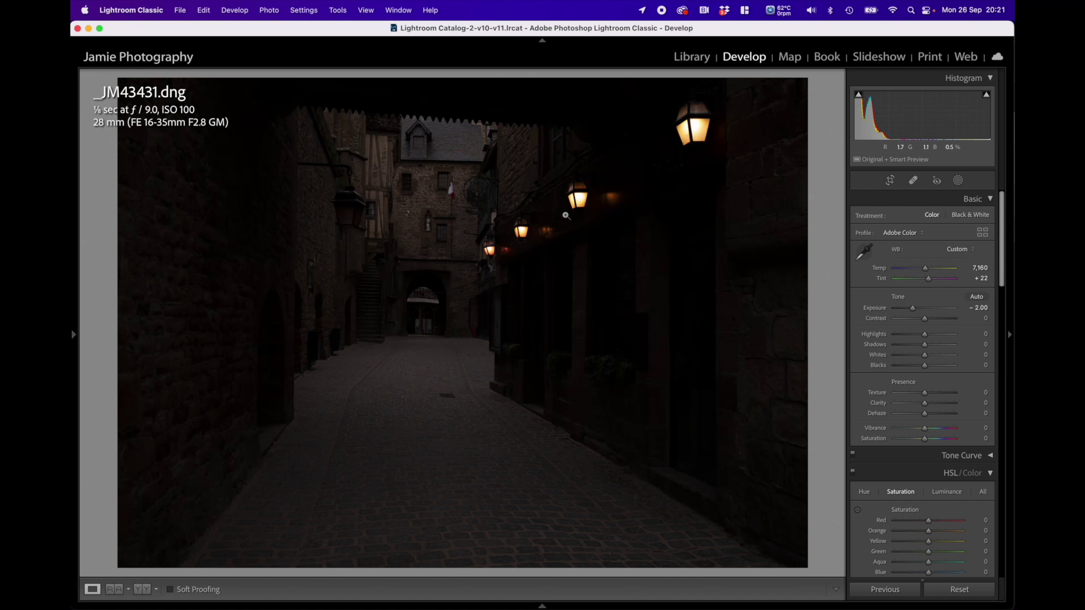
# Add a new radial gradient mask as a wide oval over the second lantern and the glow on the wall beside it.
pyautogui.click(959, 180)
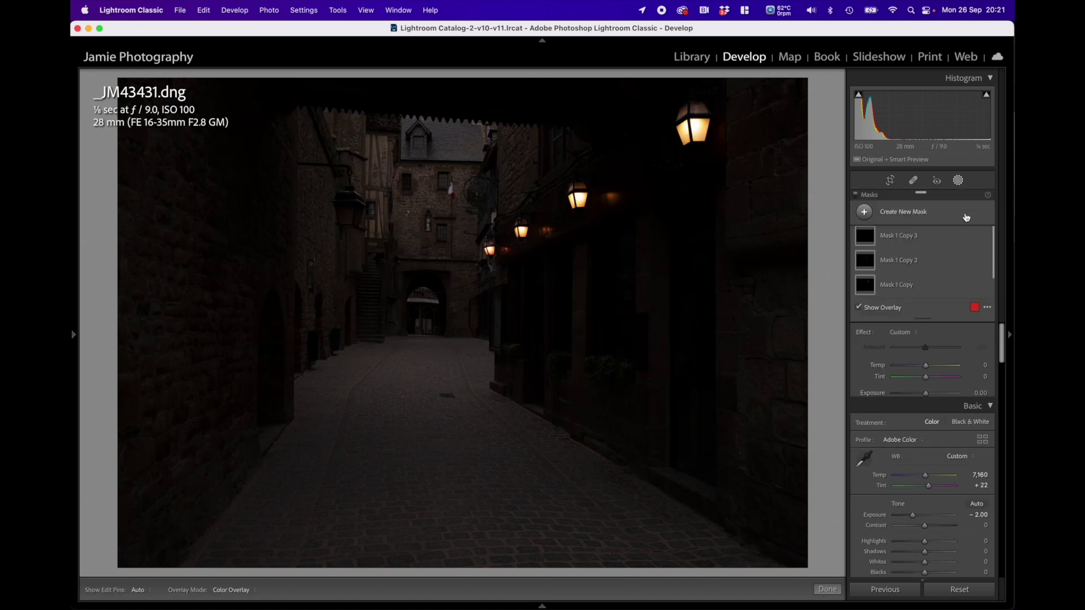
pyautogui.click(897, 213)
pyautogui.click(901, 298)
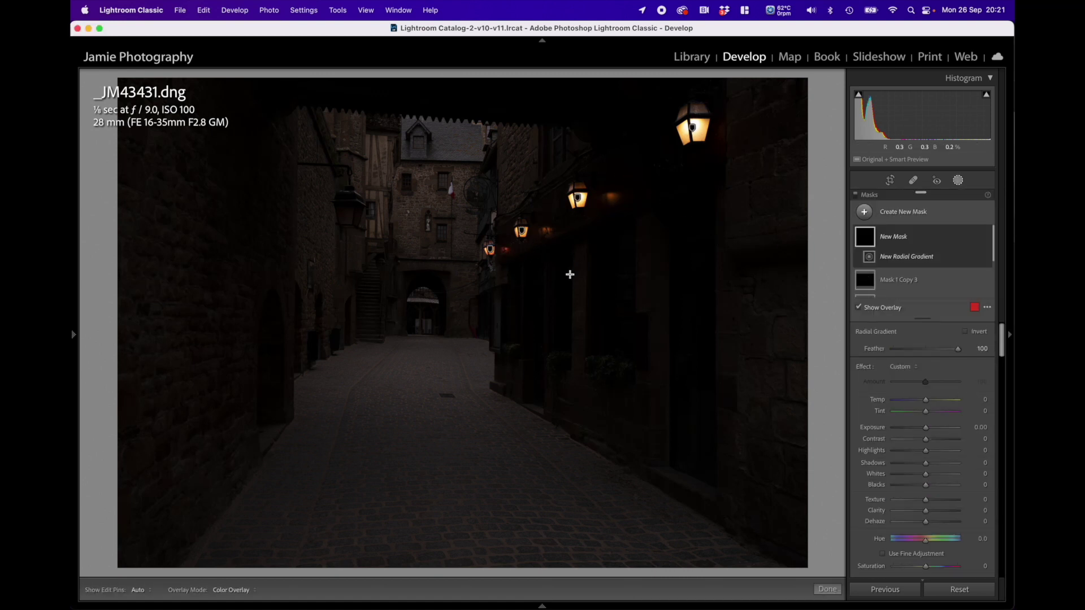
pyautogui.moveTo(573, 264)
pyautogui.mouseDown()
pyautogui.moveTo(615, 290)
pyautogui.moveTo(655, 296)
pyautogui.mouseUp()
pyautogui.moveTo(573, 264); pyautogui.dragTo(599, 195)
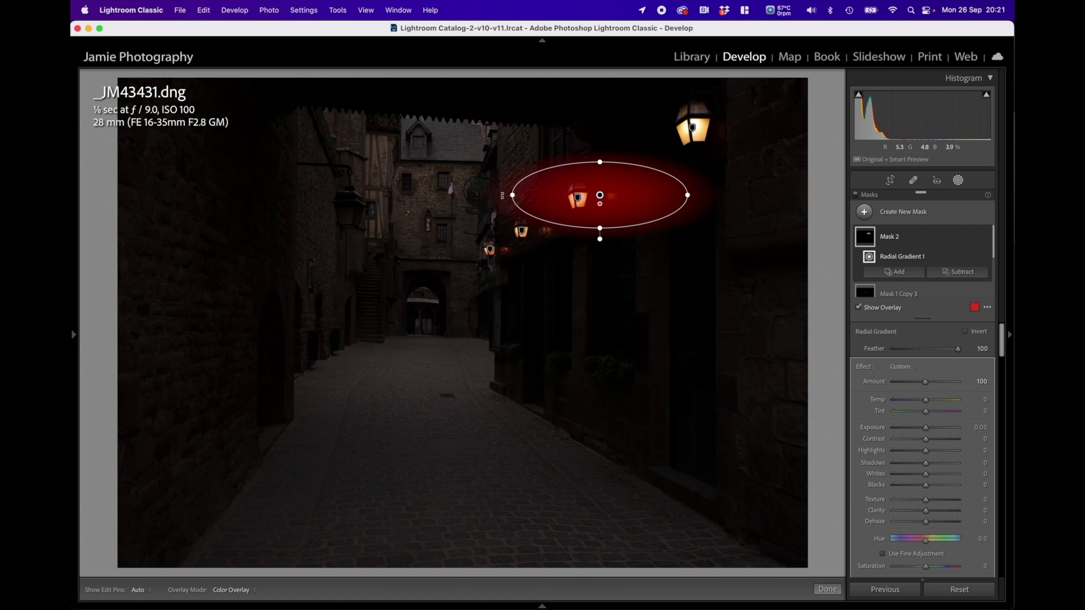
# Tilt and shorten the new oval around the second lantern's glow, set its exposure to 3.43 and tint to -20, and close masking.
pyautogui.moveTo(502, 195); pyautogui.dragTo(512, 236)
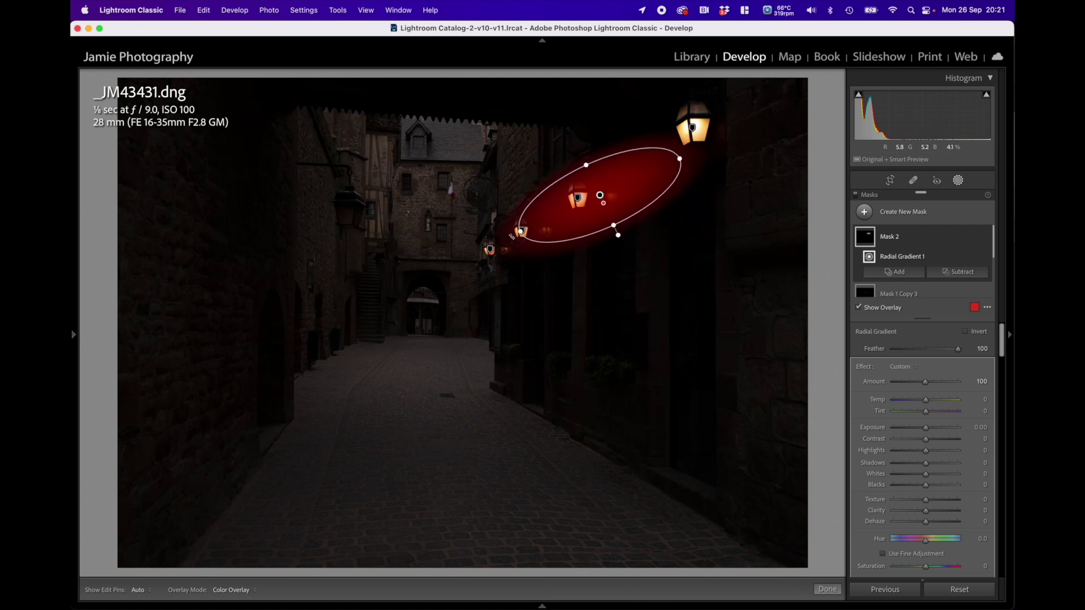
pyautogui.moveTo(680, 158); pyautogui.dragTo(655, 170)
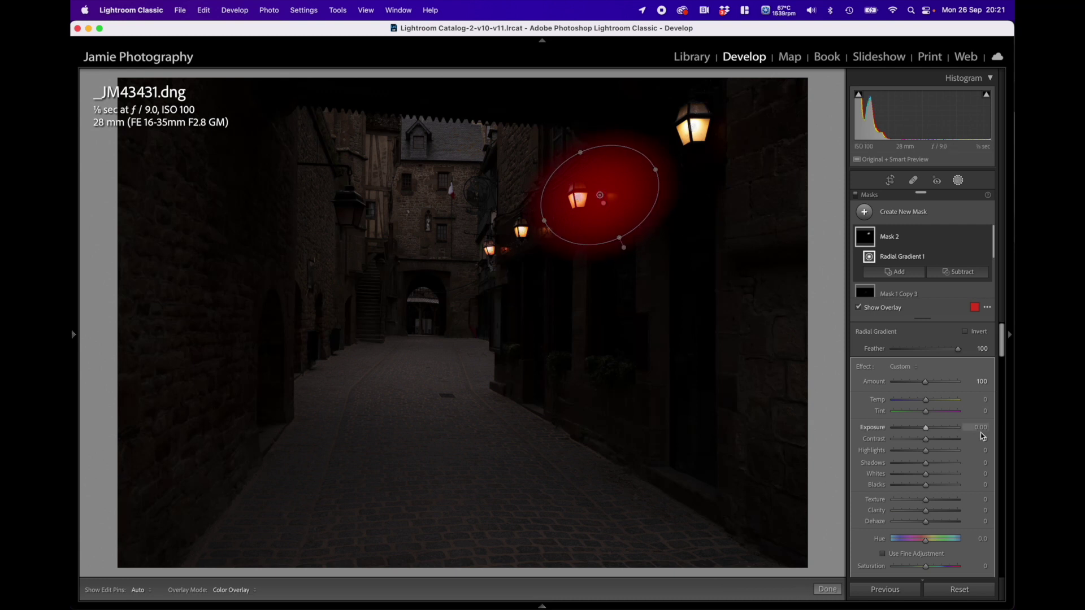
pyautogui.moveTo(927, 425); pyautogui.dragTo(950, 430)
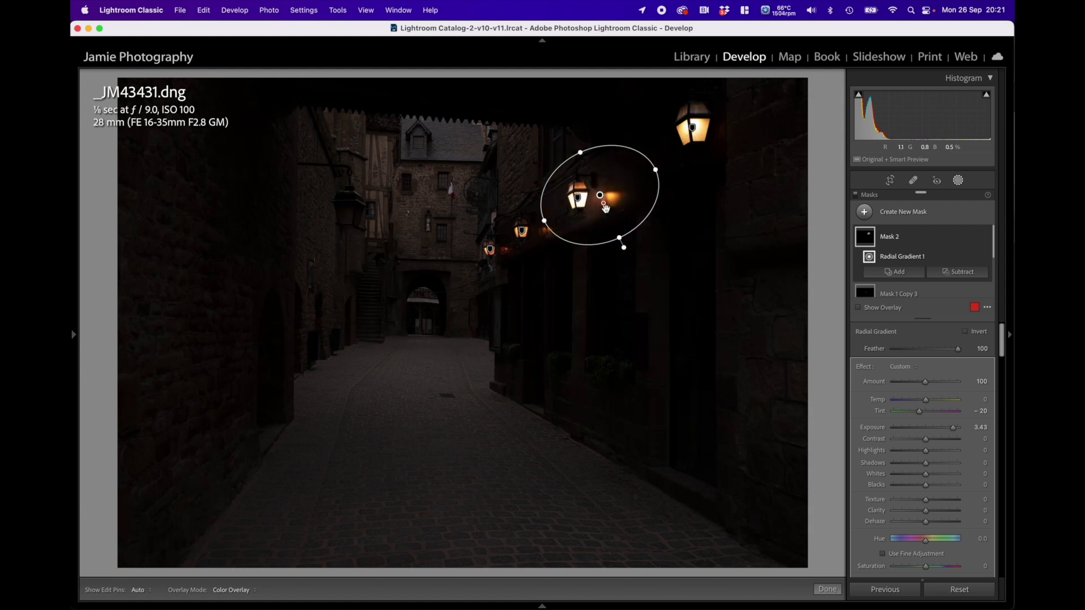
pyautogui.click(827, 589)
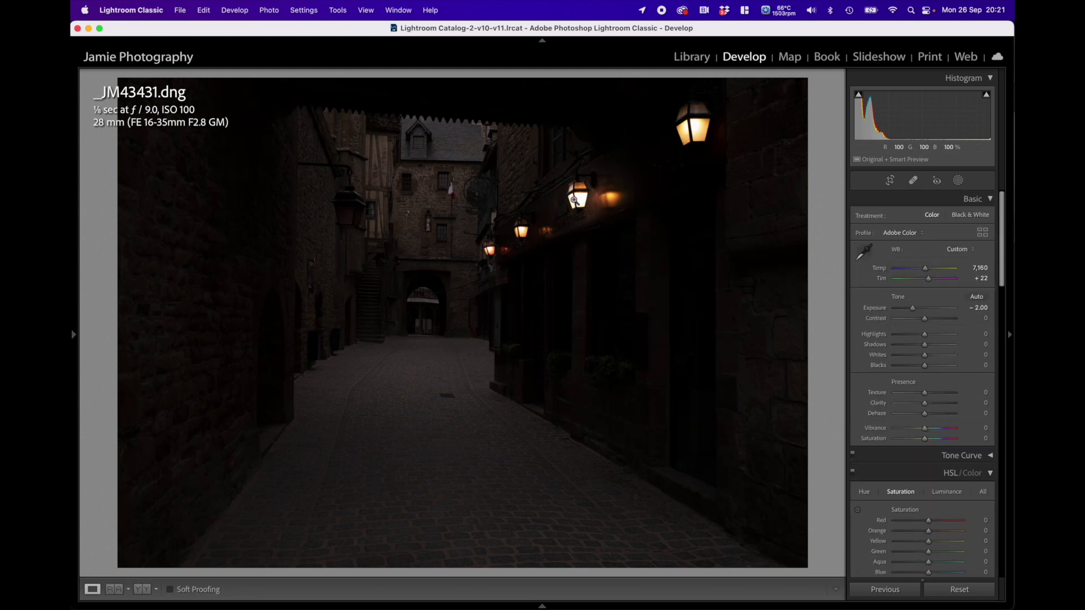
# Reopen masking, go to Brush 1 in the second lantern's mask, Mask 1 Copy, and check the lantern with the edit pins hidden.
pyautogui.click(958, 180)
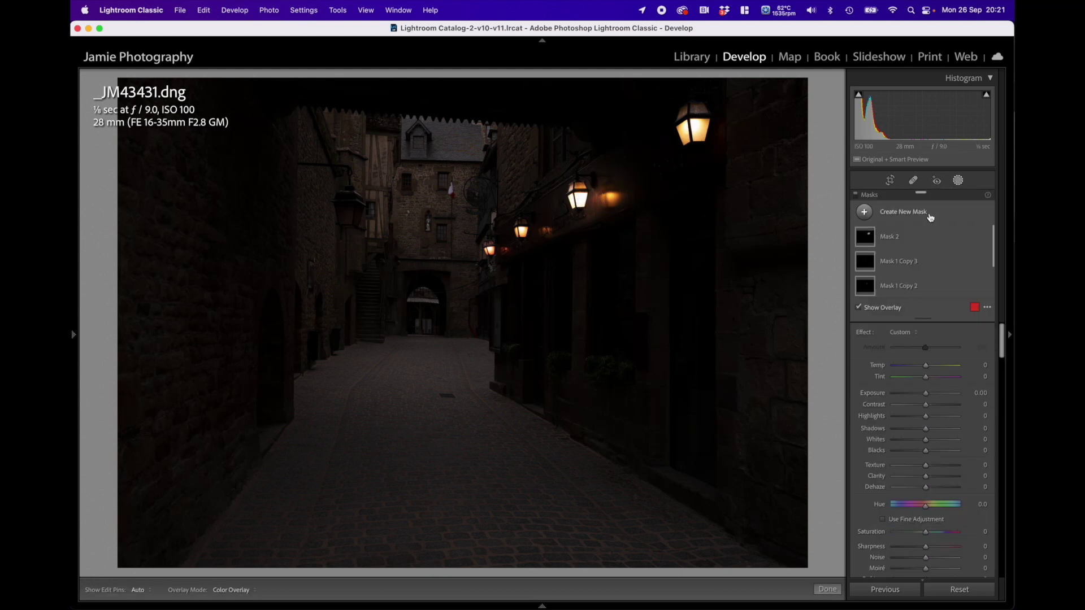
pyautogui.click(894, 276)
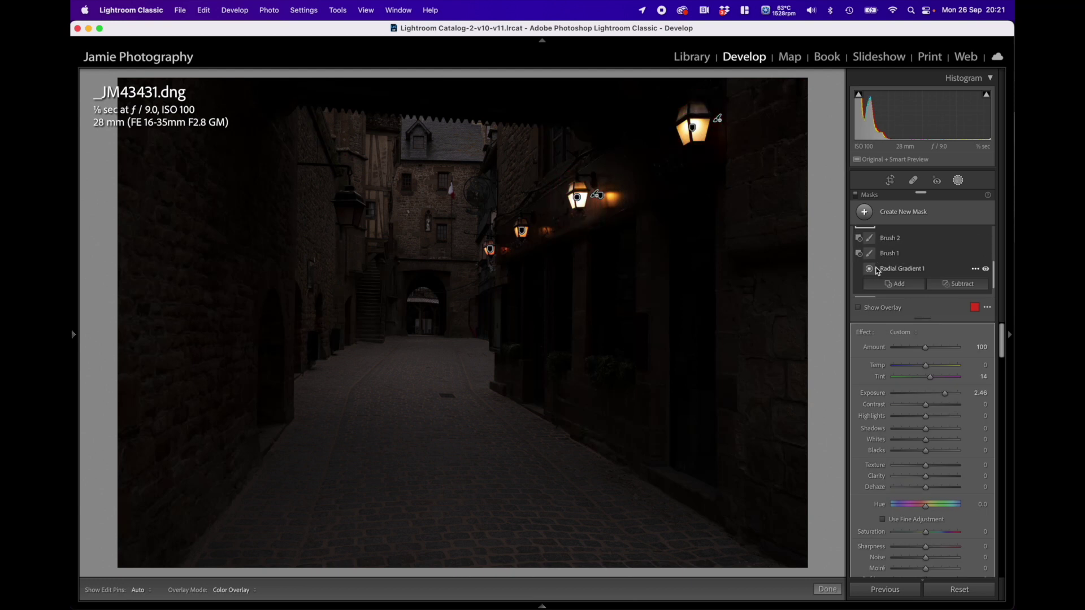
pyautogui.scroll(3, 874, 270)
pyautogui.scroll(-3, 869, 271)
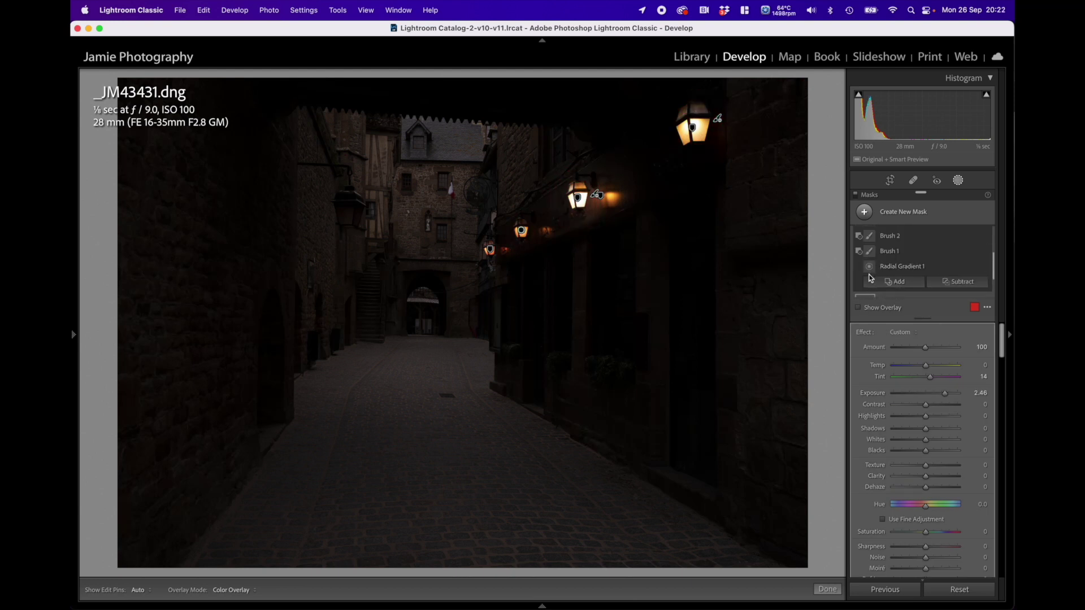
pyautogui.scroll(1, 870, 267)
pyautogui.click(869, 263)
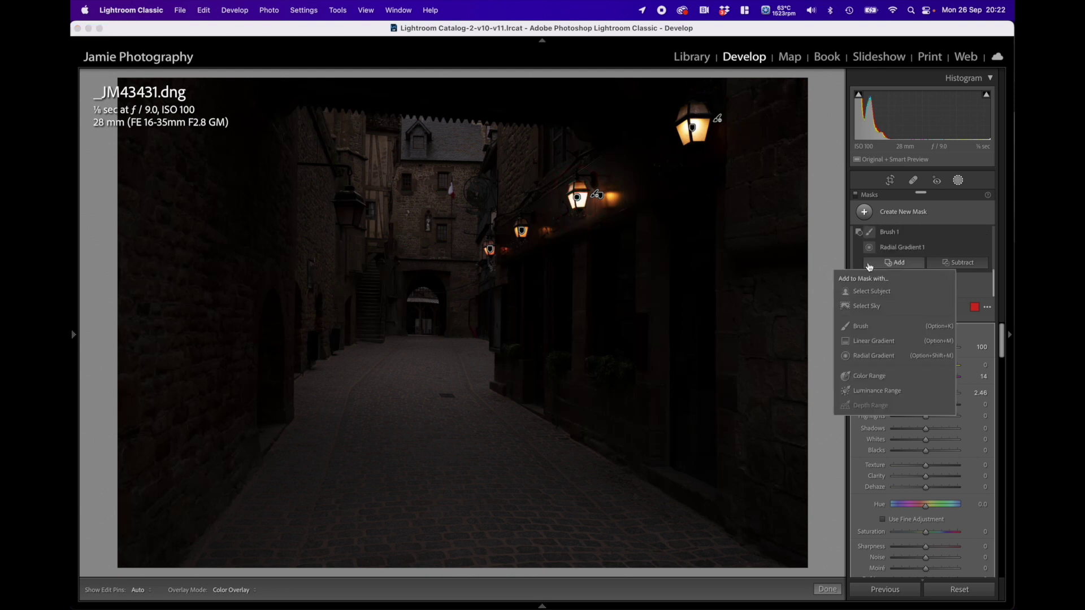
pyautogui.scroll(3, 868, 266)
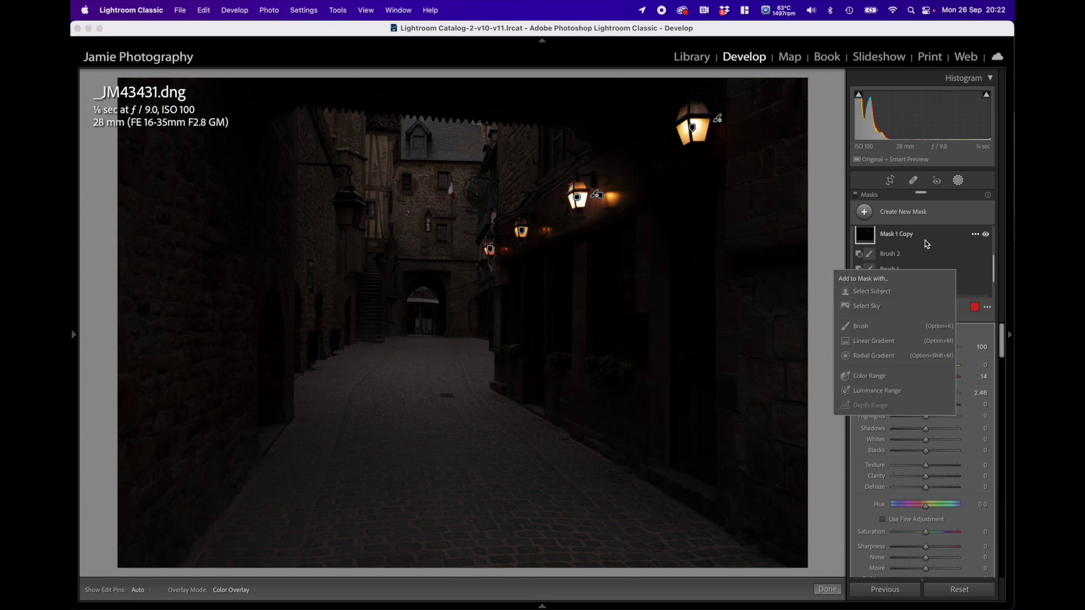
pyautogui.click(869, 240)
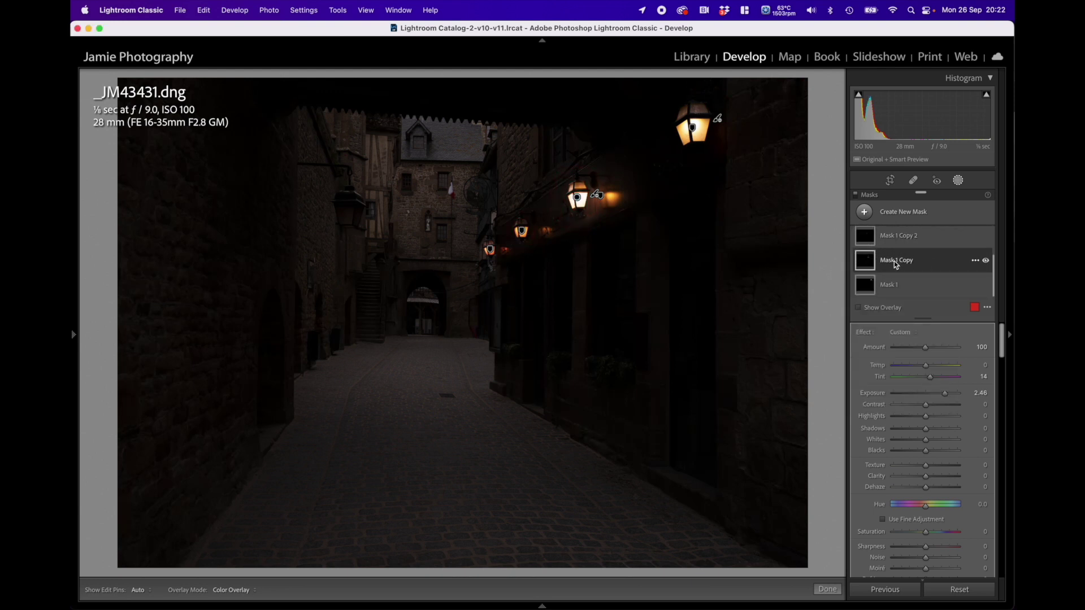
pyautogui.click(868, 263)
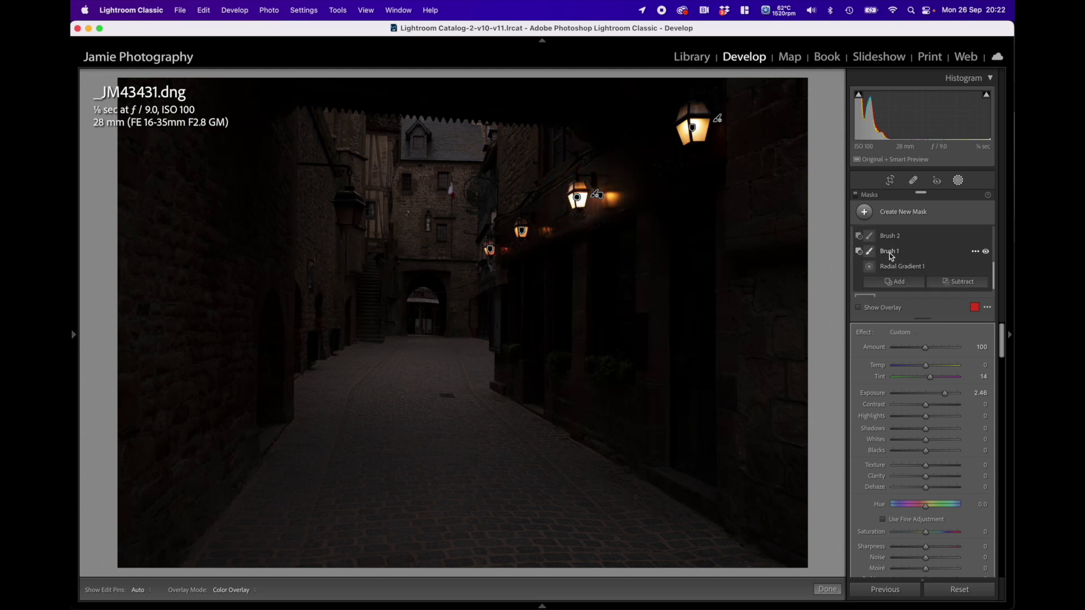
pyautogui.click(859, 251)
pyautogui.press('h')
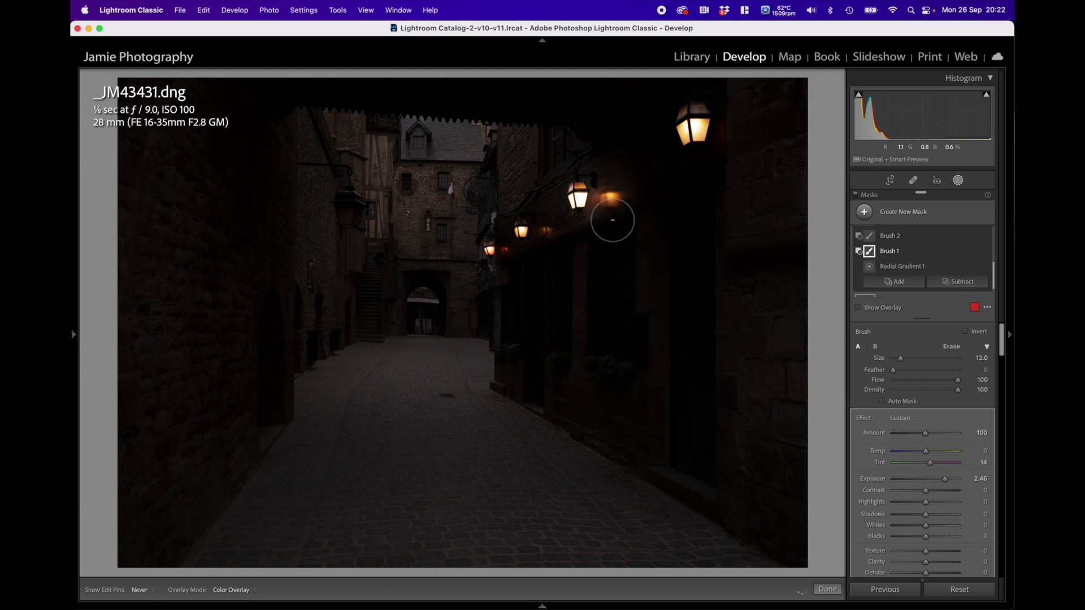
pyautogui.press('h')
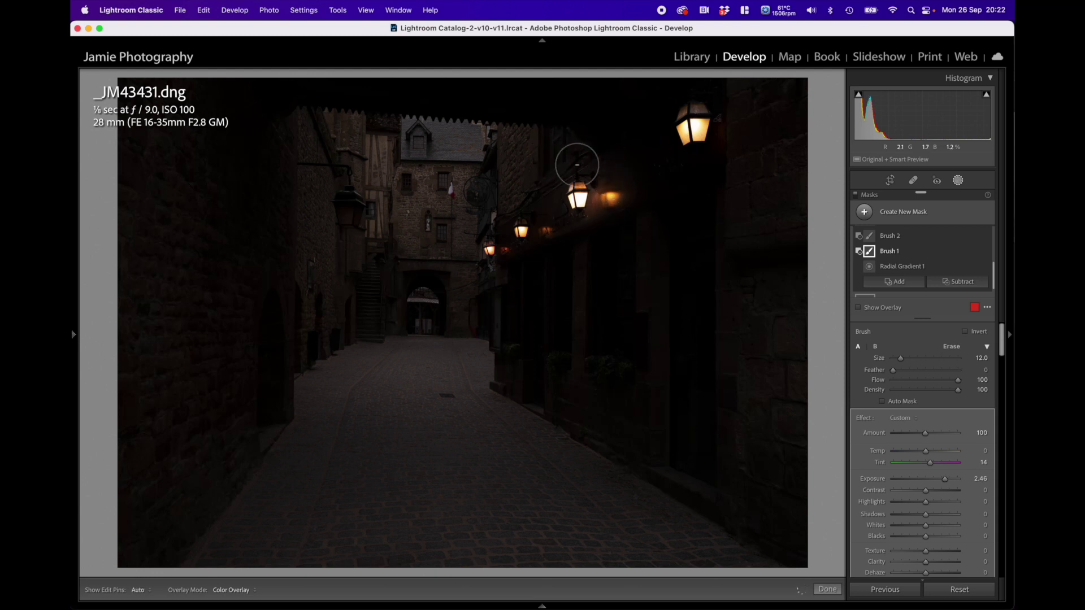
# Return from Brush 1 to the whole second lantern mask and set its exposure to -0.50.
pyautogui.rightClick(900, 266)
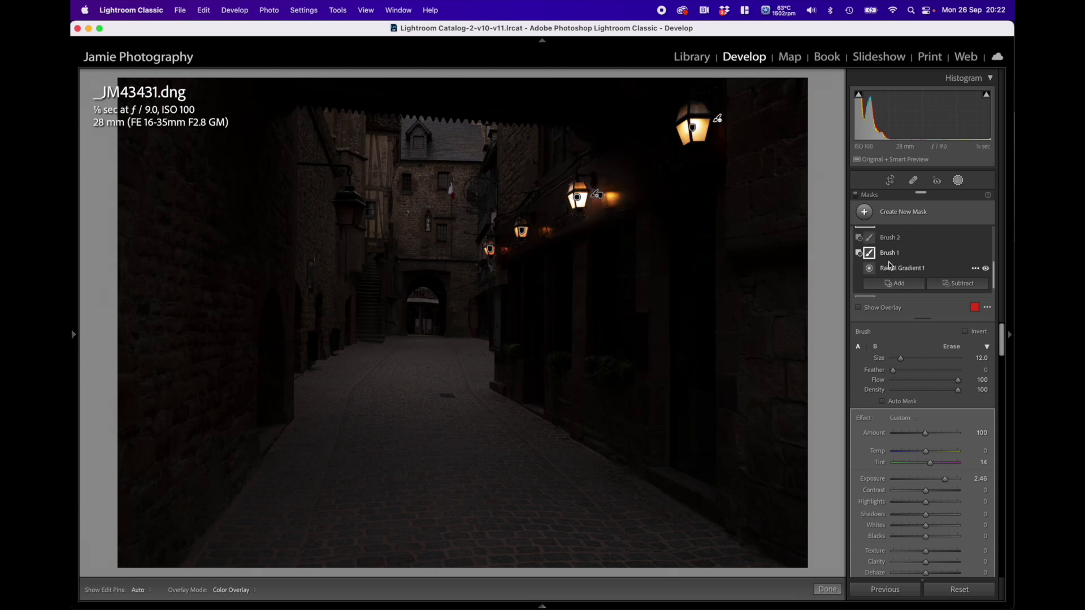
pyautogui.click(879, 254)
pyautogui.click(879, 254)
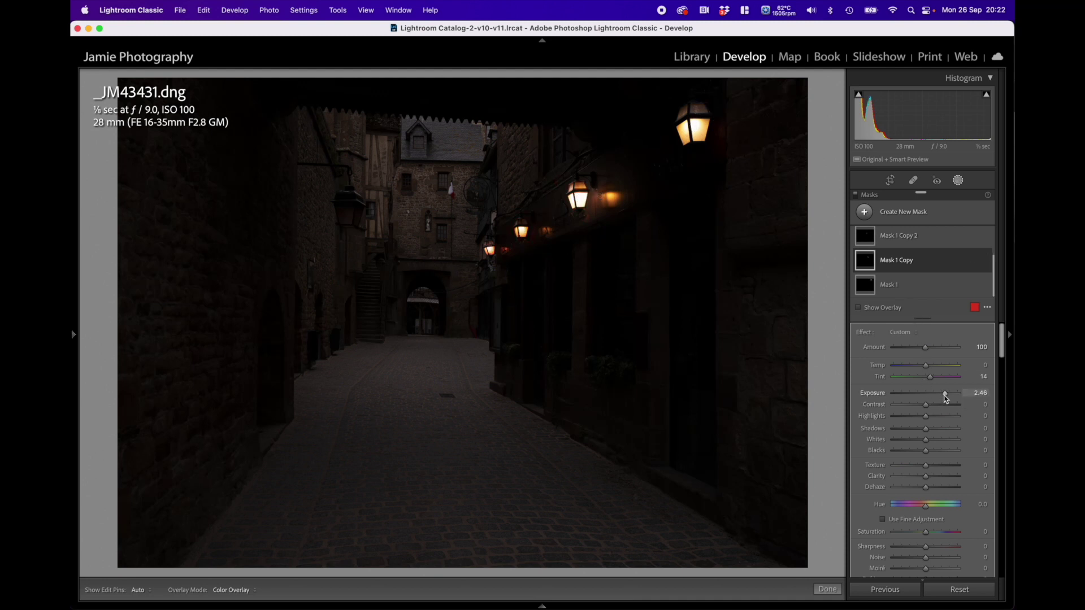
pyautogui.moveTo(944, 398); pyautogui.dragTo(920, 394)
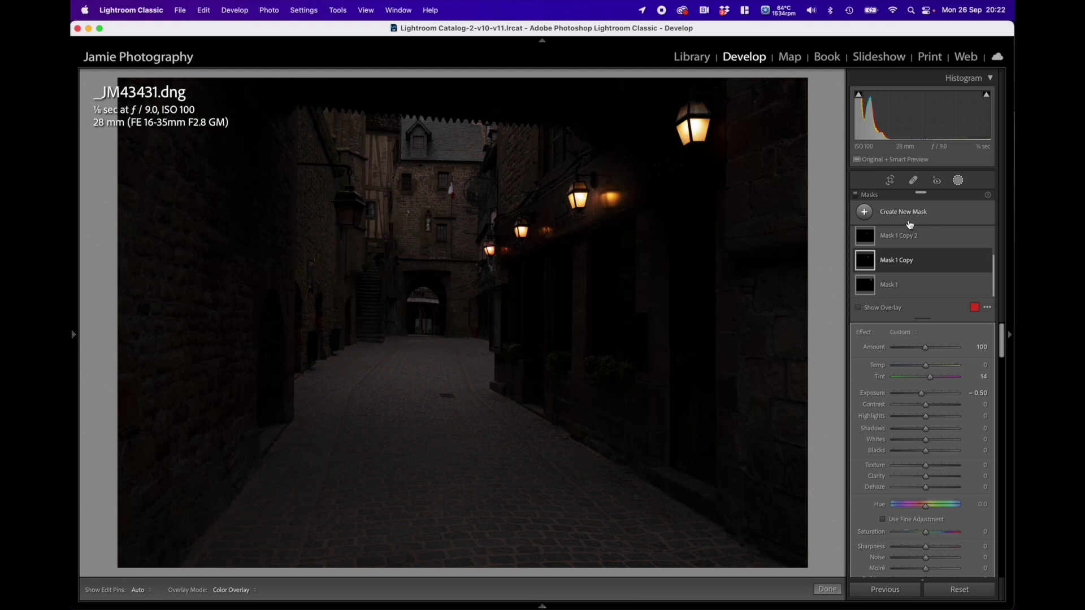
# Add a new radial gradient mask as a wide oval over the nearest lantern and adjoining wall, and tilt it up toward the wall.
pyautogui.click(901, 289)
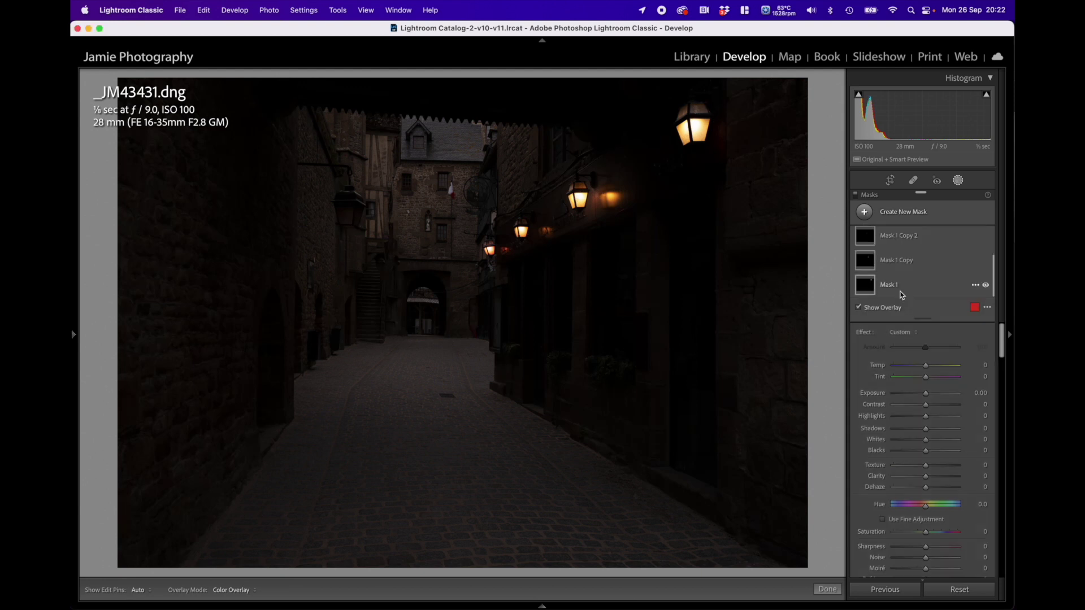
pyautogui.hotkey('shift', 'm')
pyautogui.moveTo(702, 153); pyautogui.dragTo(790, 200)
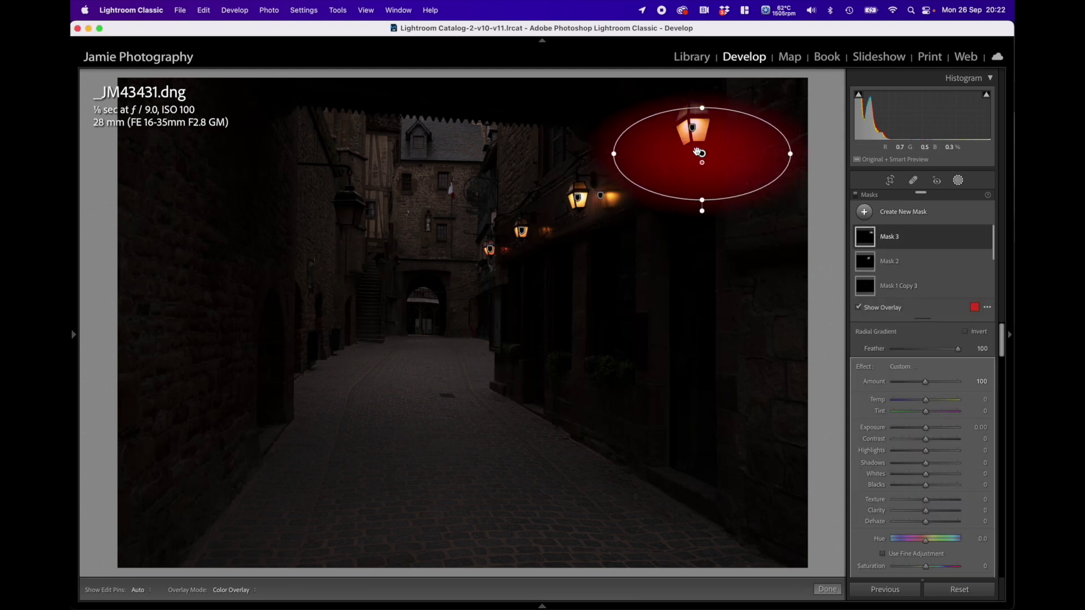
pyautogui.moveTo(702, 153); pyautogui.dragTo(725, 125)
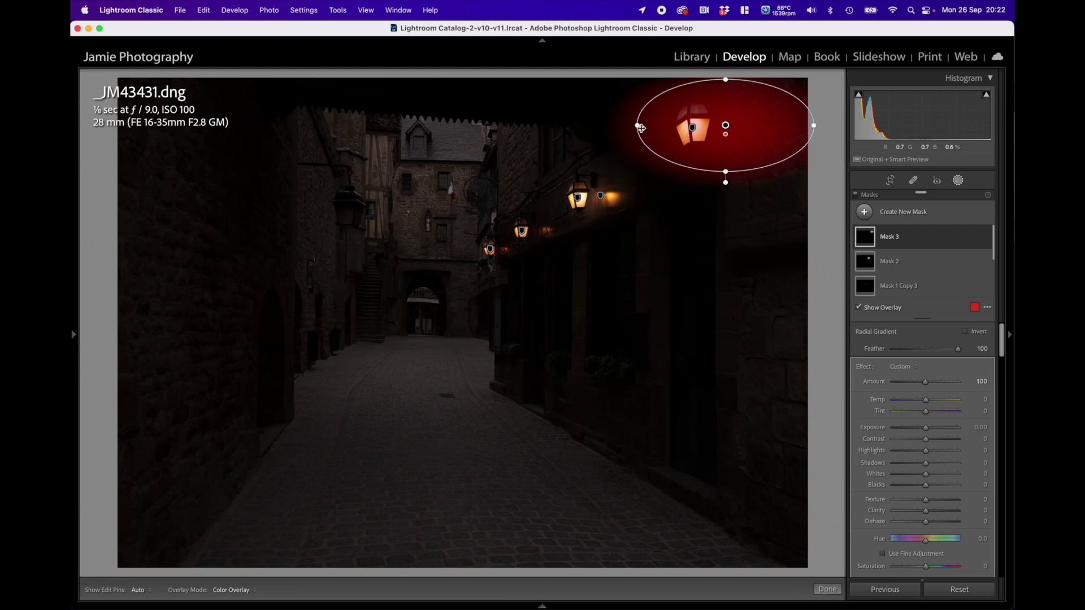
pyautogui.moveTo(629, 127); pyautogui.dragTo(636, 168)
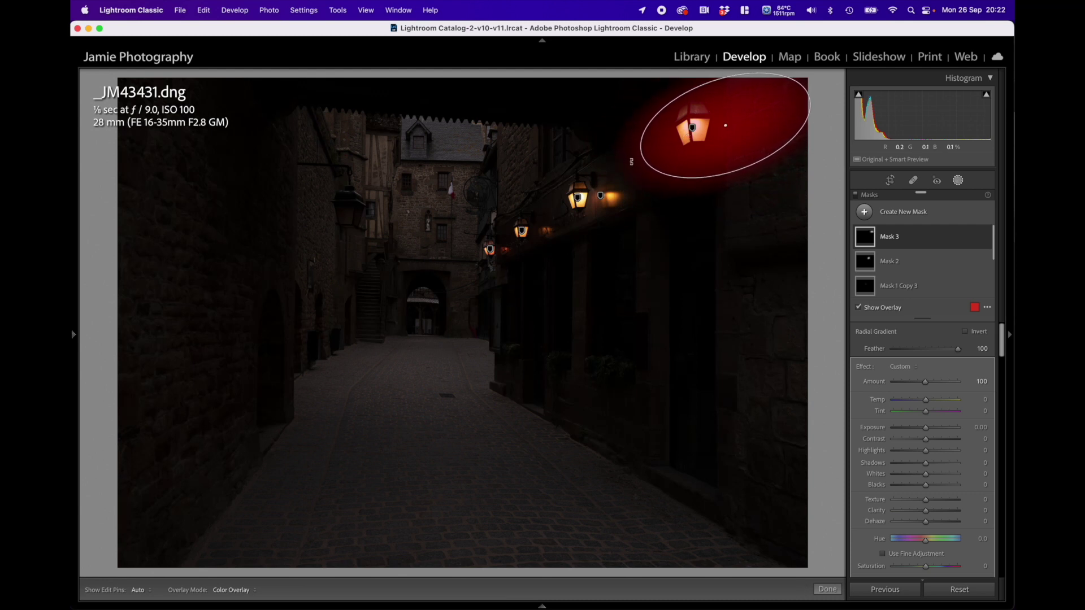
# Set the nearest lantern's glow mask to exposure 3.13, temp 25 and tint -7, and make its oval slightly taller.
pyautogui.moveTo(926, 428); pyautogui.dragTo(952, 432)
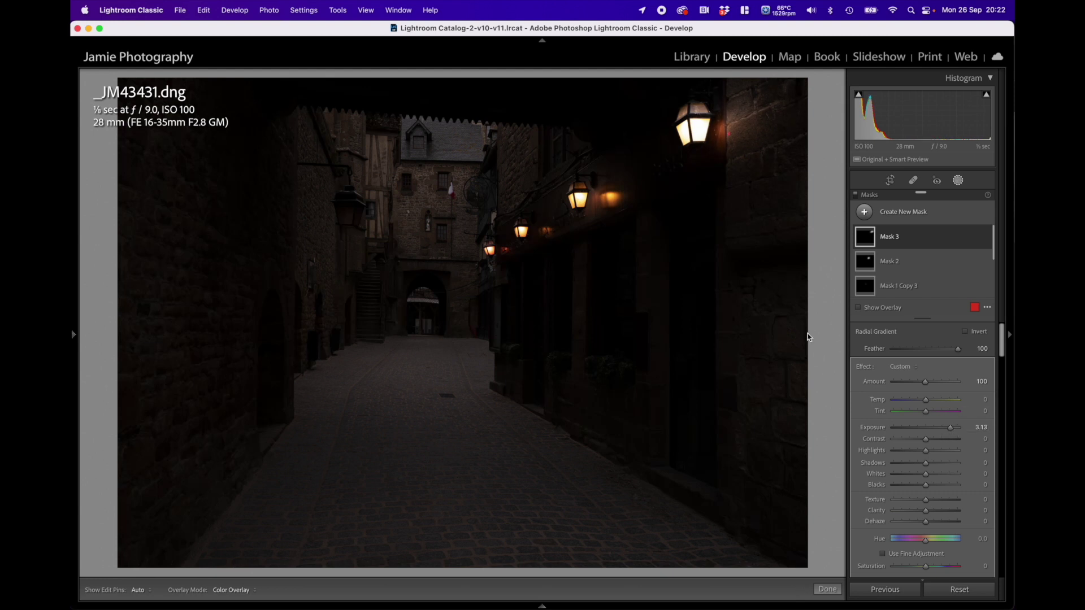
pyautogui.moveTo(743, 170)
pyautogui.mouseDown()
pyautogui.moveTo(749, 200)
pyautogui.moveTo(747, 182)
pyautogui.mouseUp()
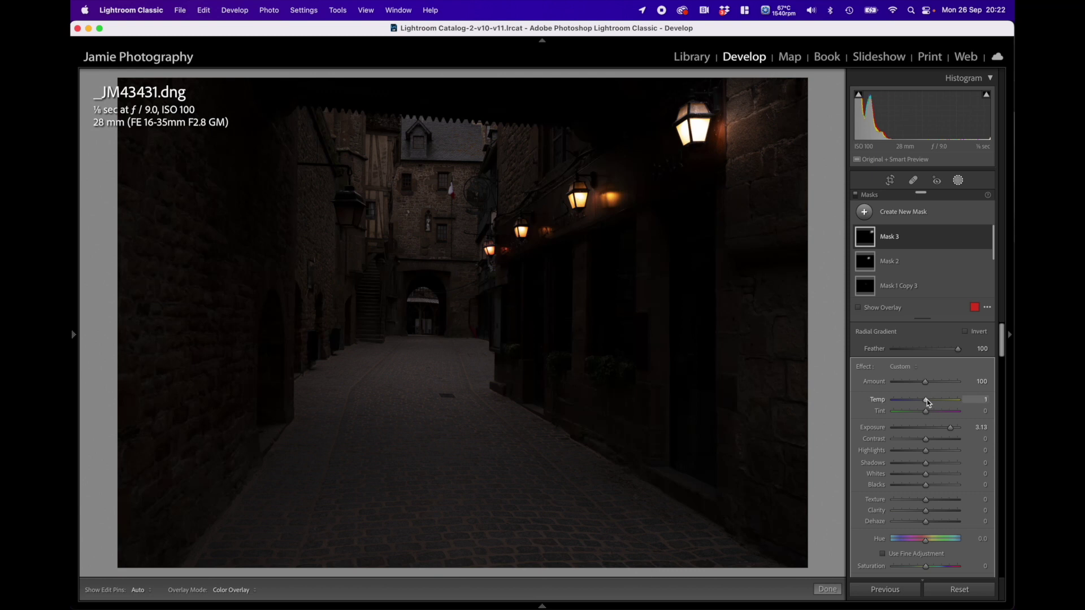
pyautogui.moveTo(926, 400); pyautogui.dragTo(923, 413)
# Check Brush 1 of the nearest lantern's Mask 1 with the edit pins hidden, and set that mask's exposure to 0.44.
pyautogui.scroll(-3, 890, 275)
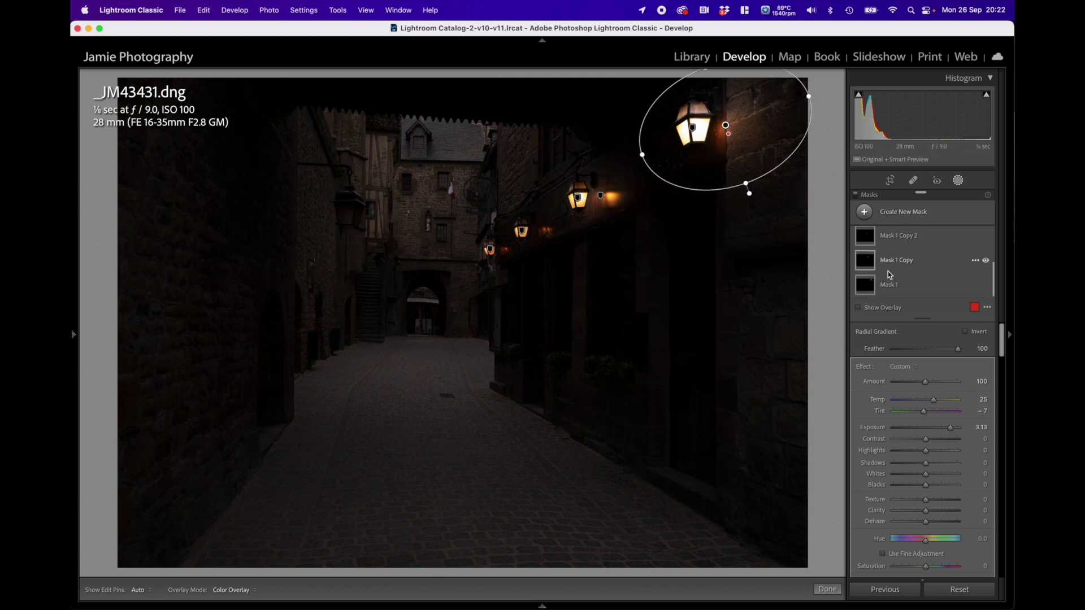
pyautogui.click(888, 280)
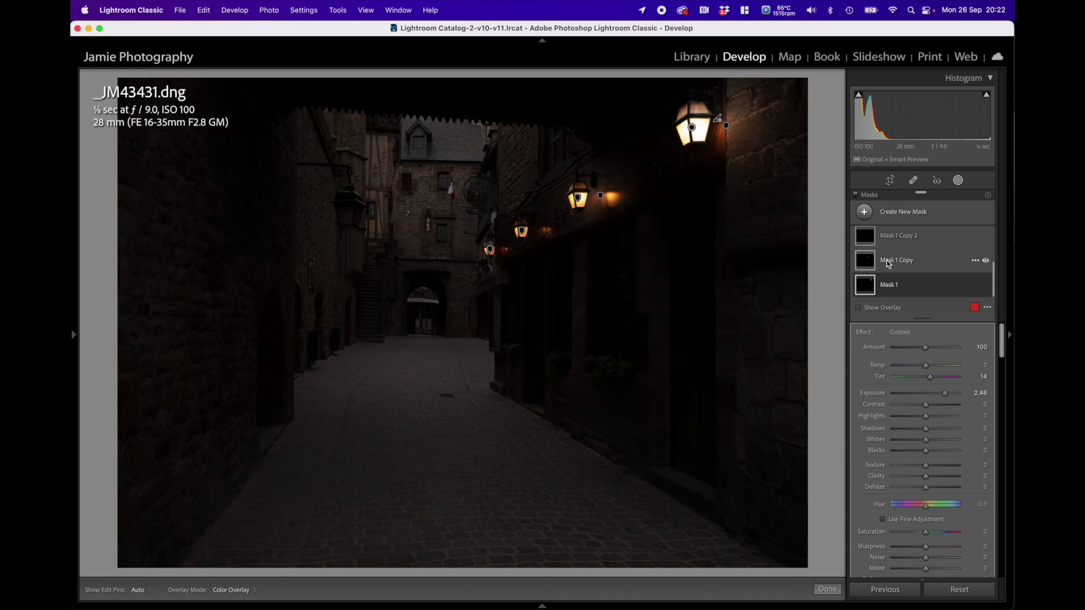
pyautogui.click(865, 286)
pyautogui.click(890, 257)
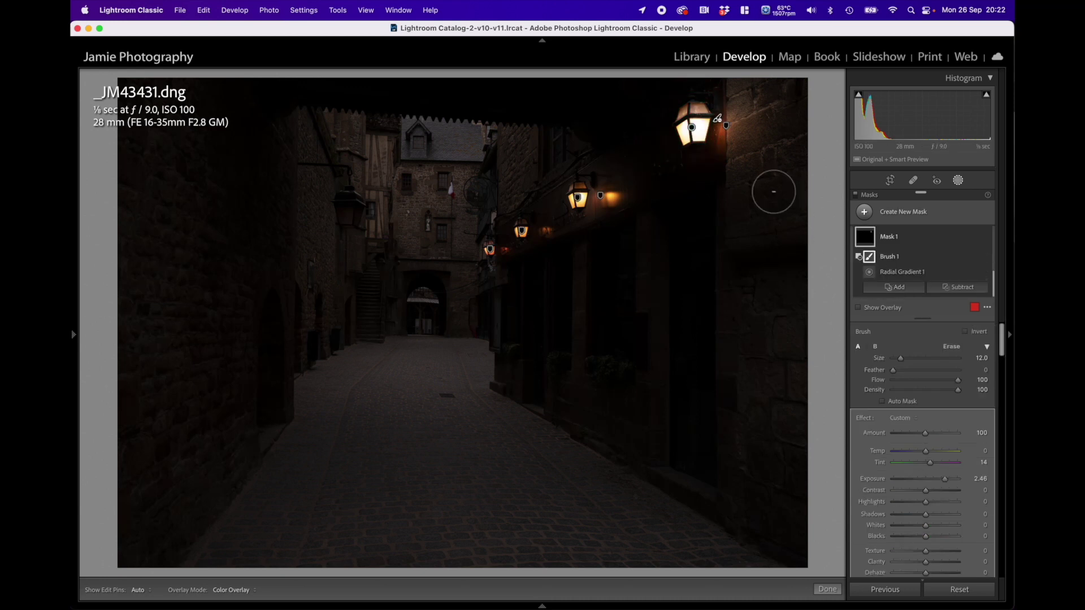
pyautogui.press('h')
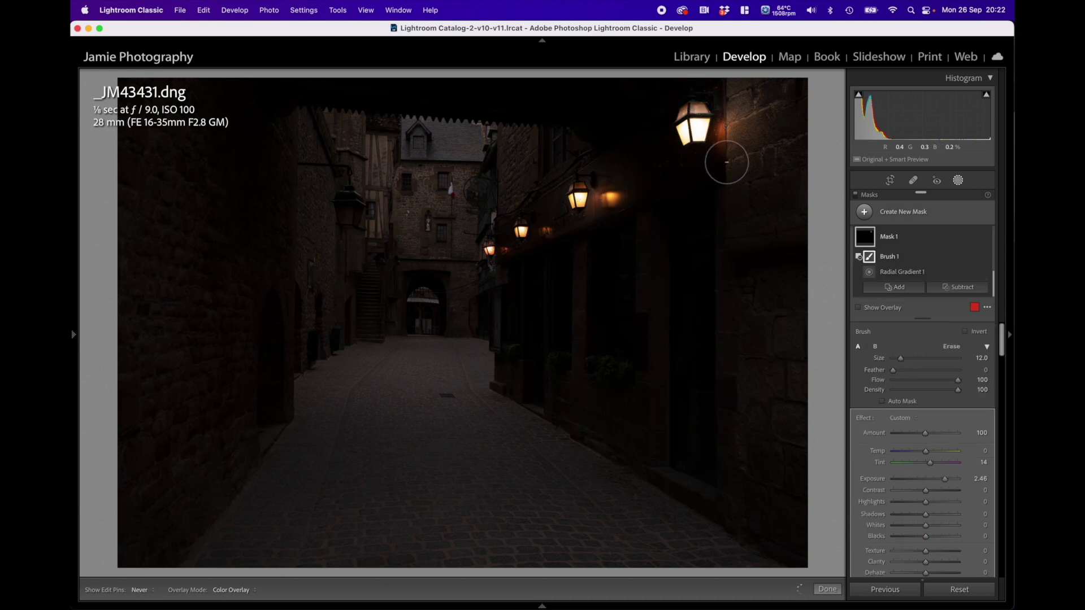
pyautogui.press('h')
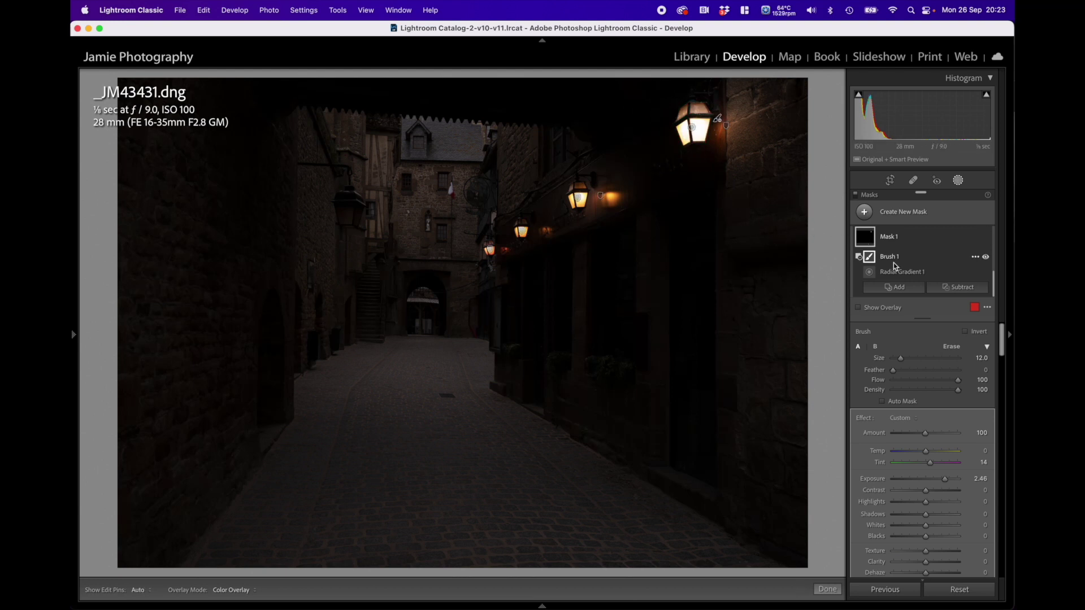
pyautogui.click(889, 236)
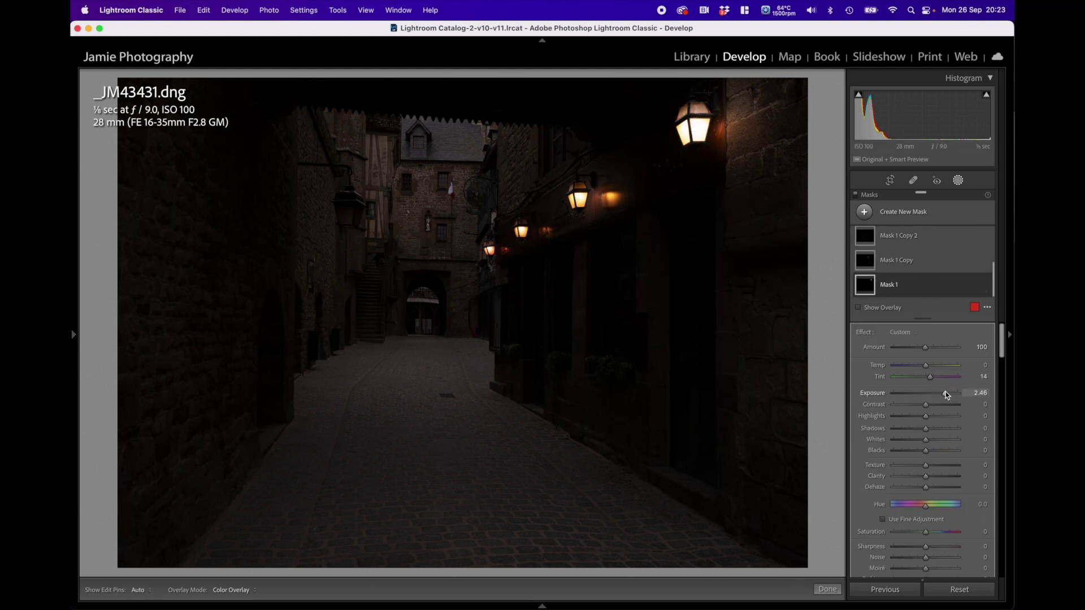
pyautogui.moveTo(945, 393); pyautogui.dragTo(928, 391)
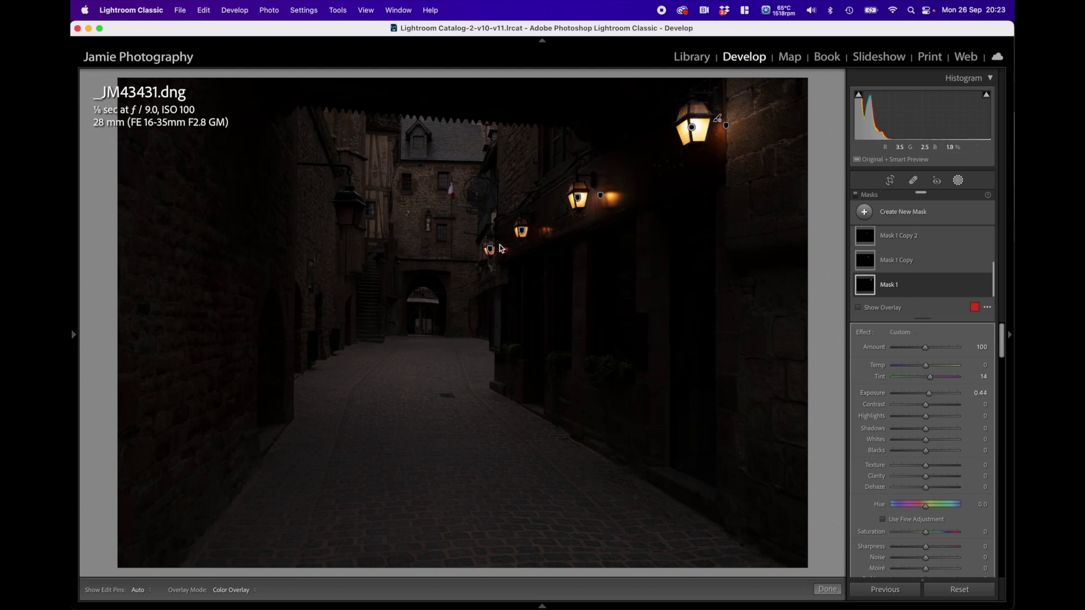
# Add a new radial gradient mask as a narrow oval over the two farthest lanterns and tilt it along the wall.
pyautogui.click(898, 214)
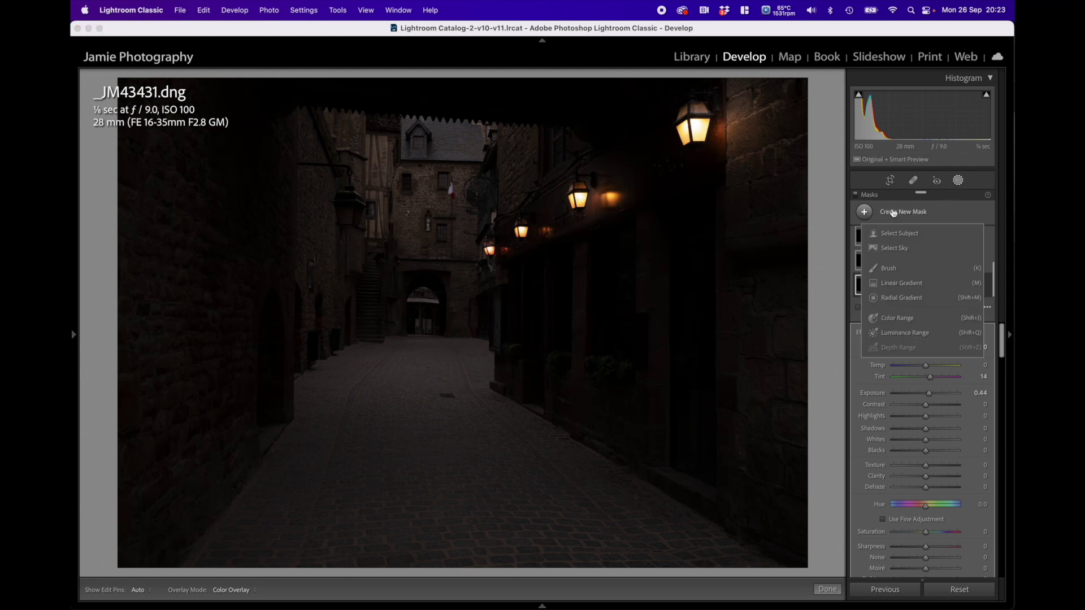
pyautogui.click(899, 299)
pyautogui.moveTo(506, 237)
pyautogui.mouseDown()
pyautogui.moveTo(574, 258)
pyautogui.moveTo(518, 241)
pyautogui.mouseUp()
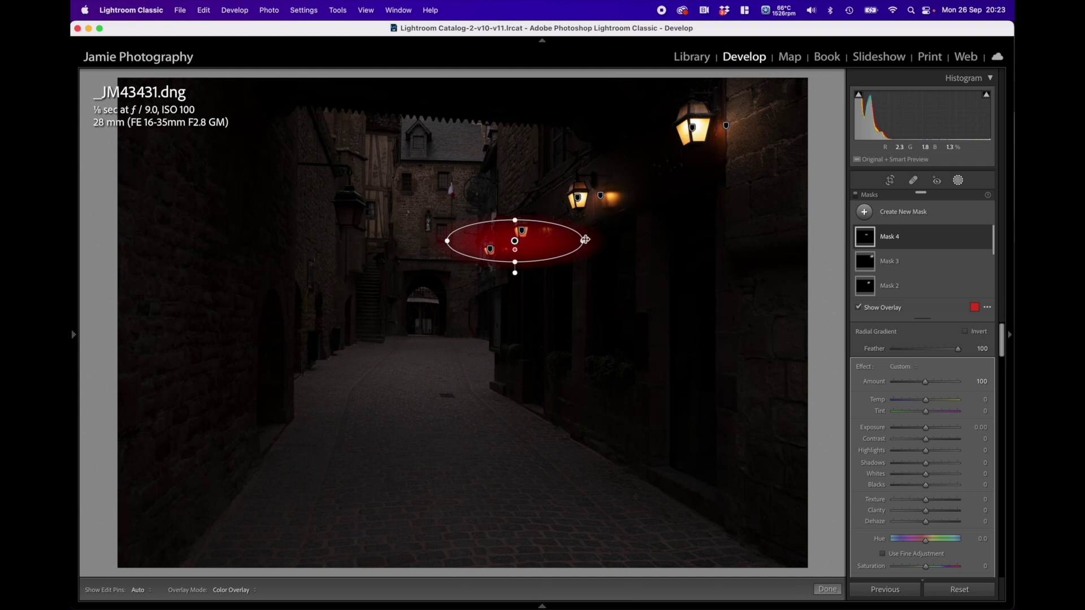
pyautogui.moveTo(585, 239); pyautogui.dragTo(582, 211)
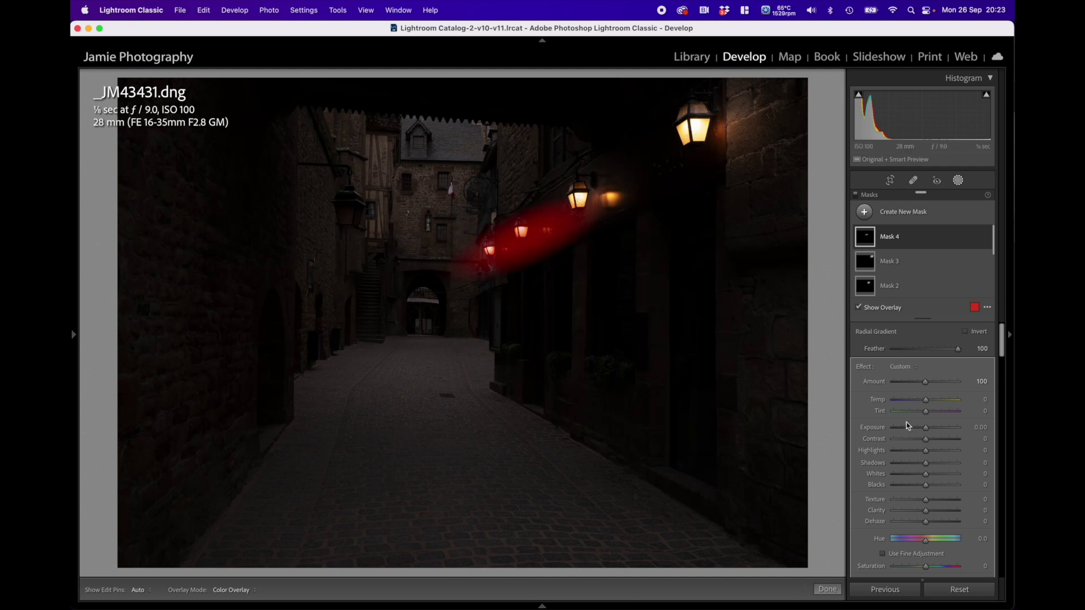
# Hide the mask overlay and set the two farthest lanterns' glow mask to exposure 2.36 and clarity 22.
pyautogui.press('o')
pyautogui.moveTo(927, 429); pyautogui.dragTo(945, 430)
pyautogui.moveTo(925, 511); pyautogui.dragTo(932, 511)
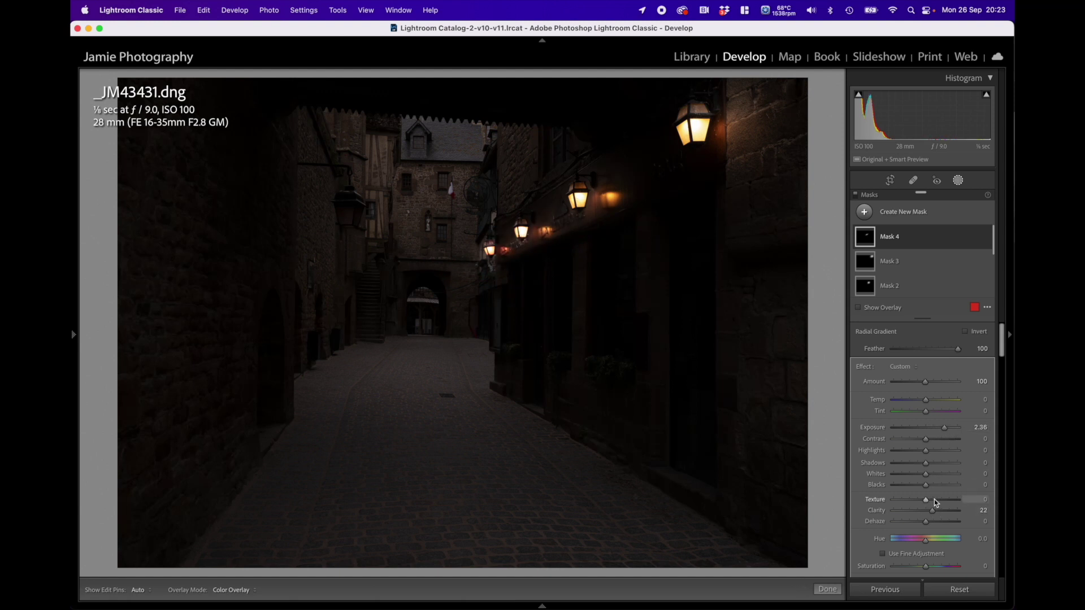
# Set the exposure of the farthest lantern's Mask 1 Copy 3 to 1.64 and of the third lantern's Mask 1 Copy 2 to 1.43.
pyautogui.scroll(-4, 882, 255)
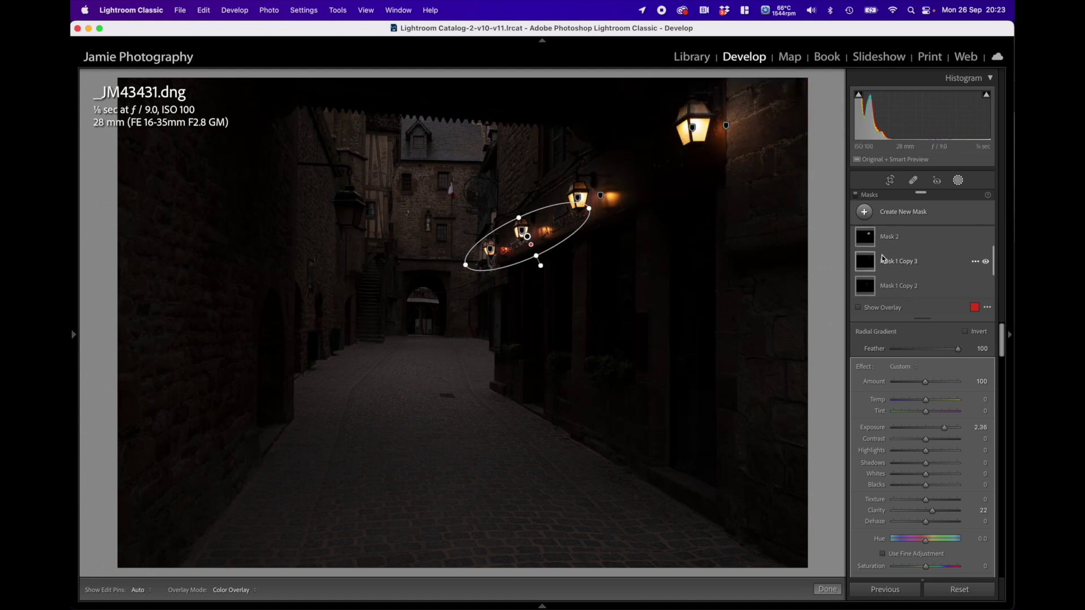
pyautogui.click(866, 243)
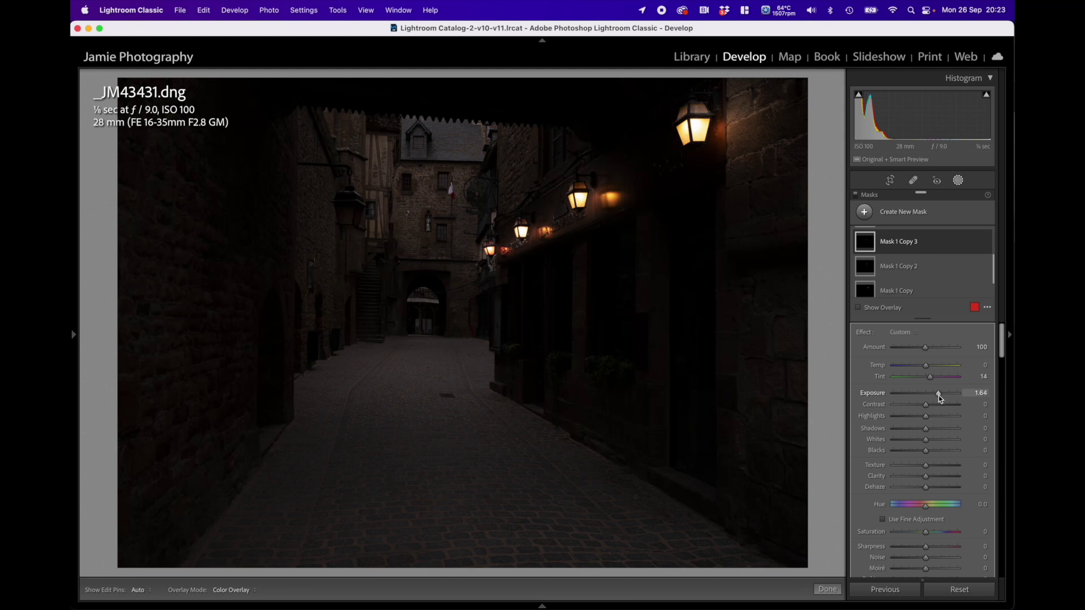
pyautogui.click(870, 270)
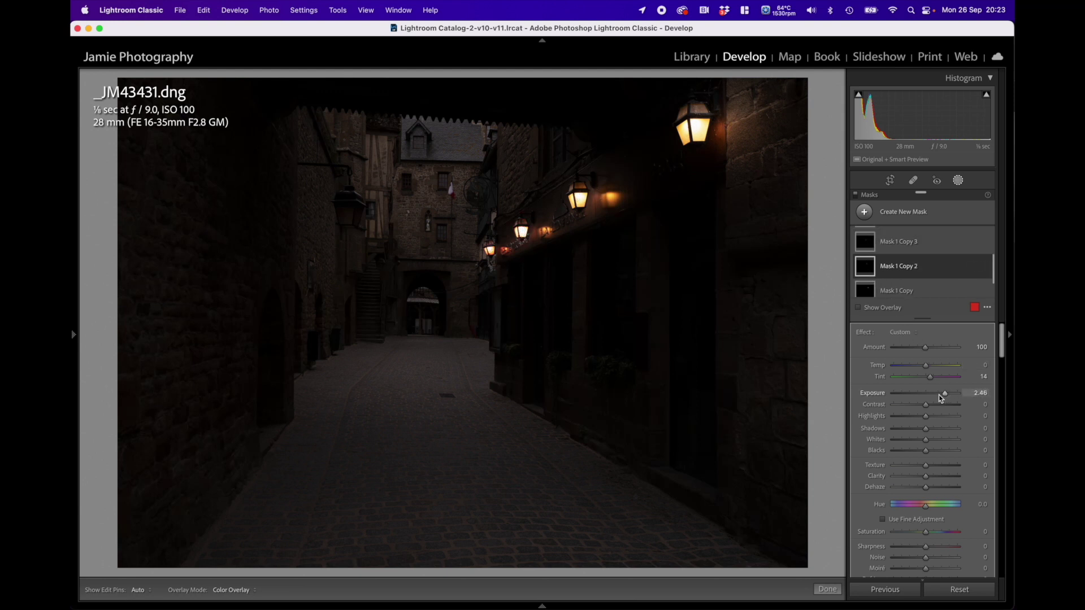
pyautogui.moveTo(937, 395); pyautogui.dragTo(936, 395)
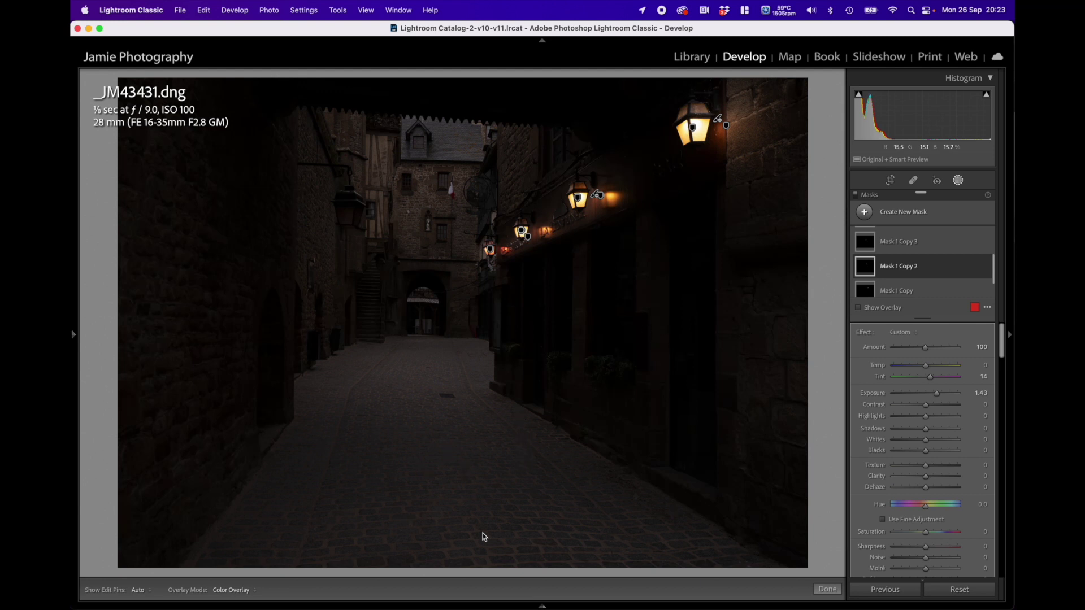
# Add a new radial gradient mask as a wide, flat oval across the foreground cobblestones, spanning almost the photo's full width.
pyautogui.click(894, 215)
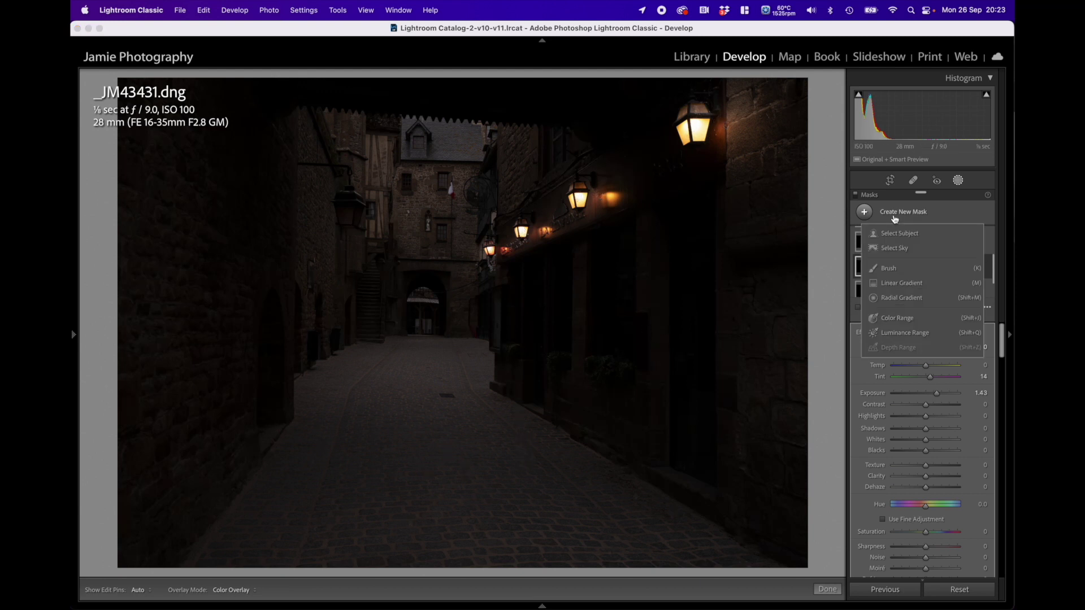
pyautogui.click(899, 298)
pyautogui.moveTo(468, 506); pyautogui.dragTo(806, 576)
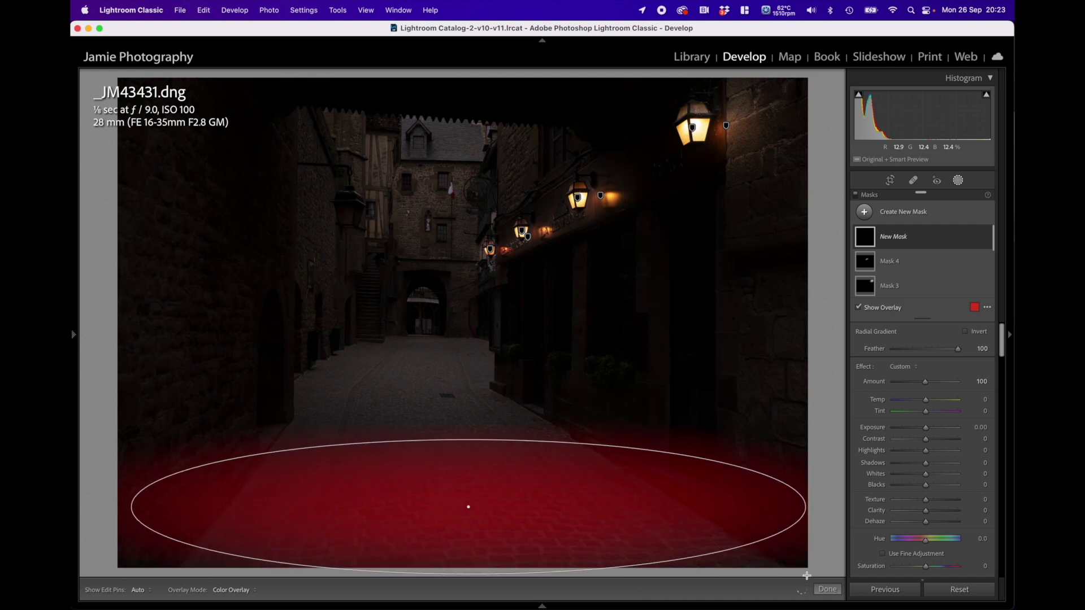
# Move the Mask 5 oval to the cobblestones in the photo's lower-right corner, below the nearest lantern, and tilt it along the wall's base.
pyautogui.moveTo(468, 506); pyautogui.dragTo(711, 535)
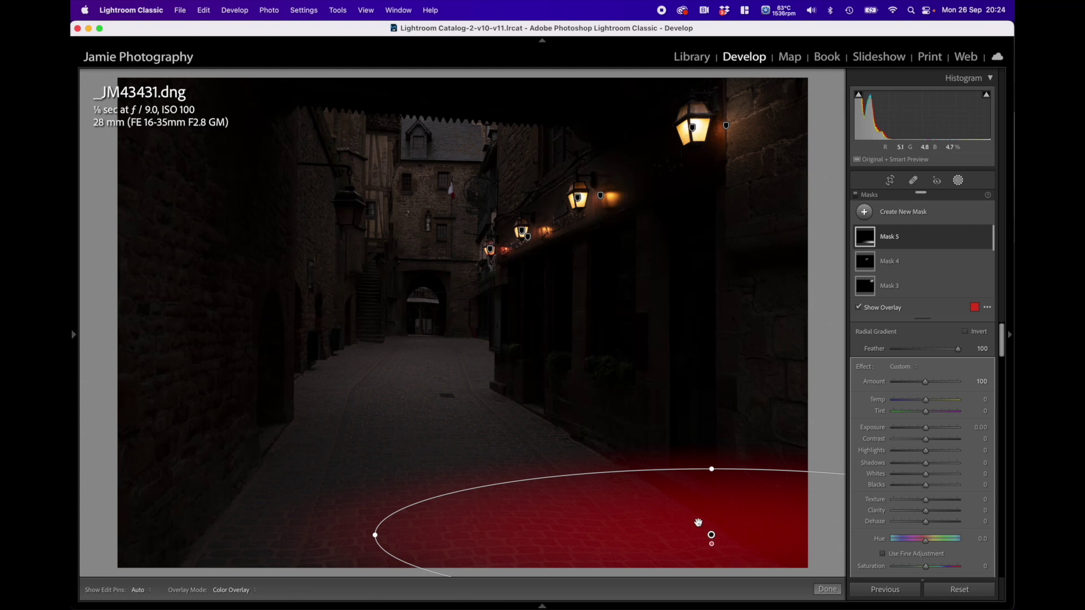
pyautogui.moveTo(711, 535); pyautogui.dragTo(706, 538)
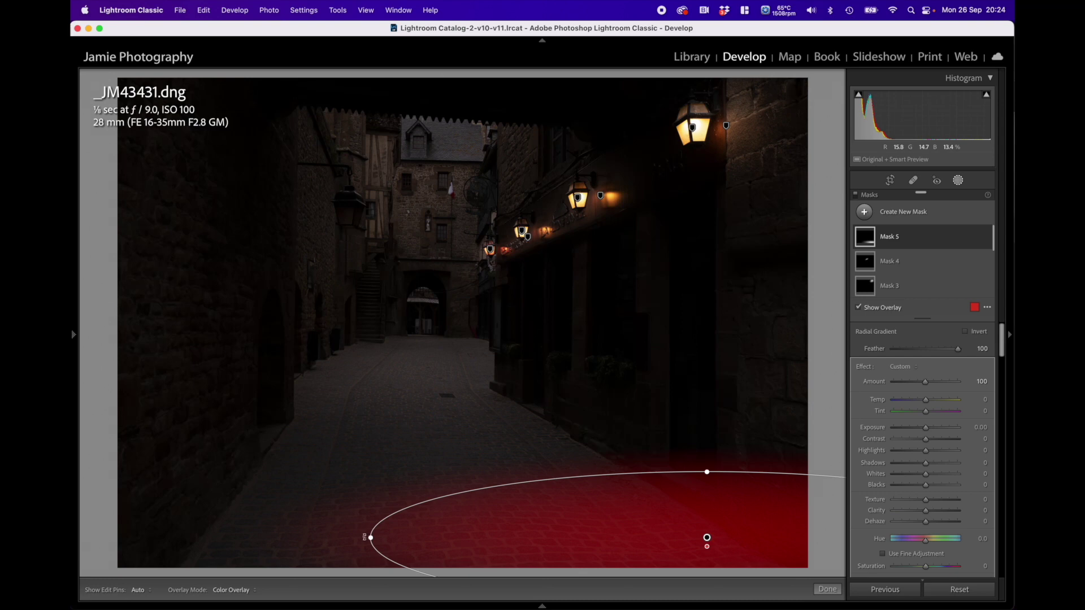
pyautogui.moveTo(364, 537); pyautogui.dragTo(366, 567)
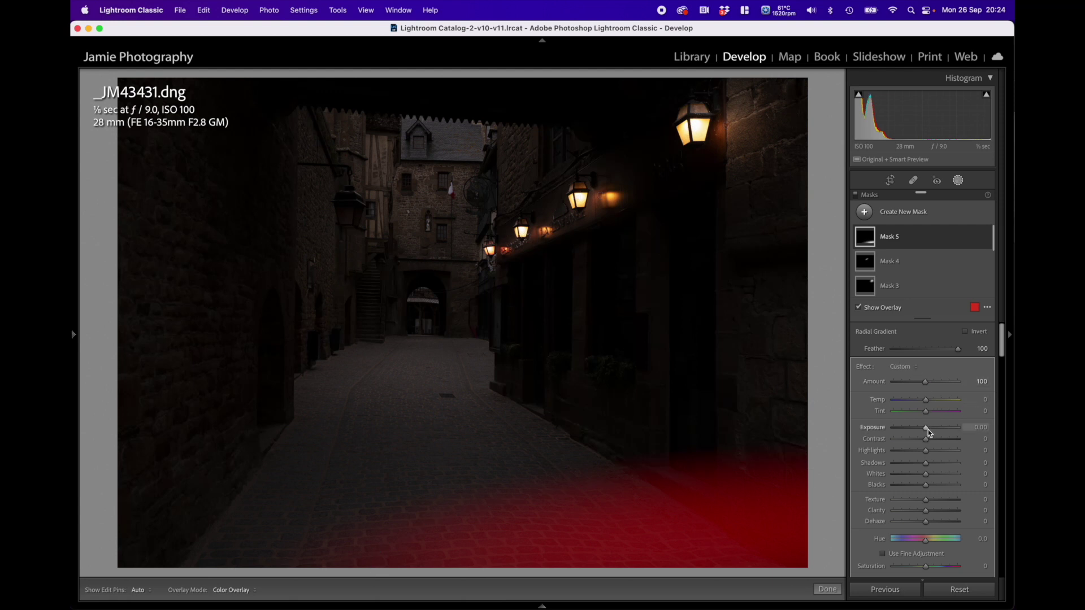
# Hide the overlay, stretch Mask 5 farther across the street, and set it to temp 51, tint 13, exposure 2.31 and clarity 26.
pyautogui.moveTo(928, 429); pyautogui.dragTo(949, 430)
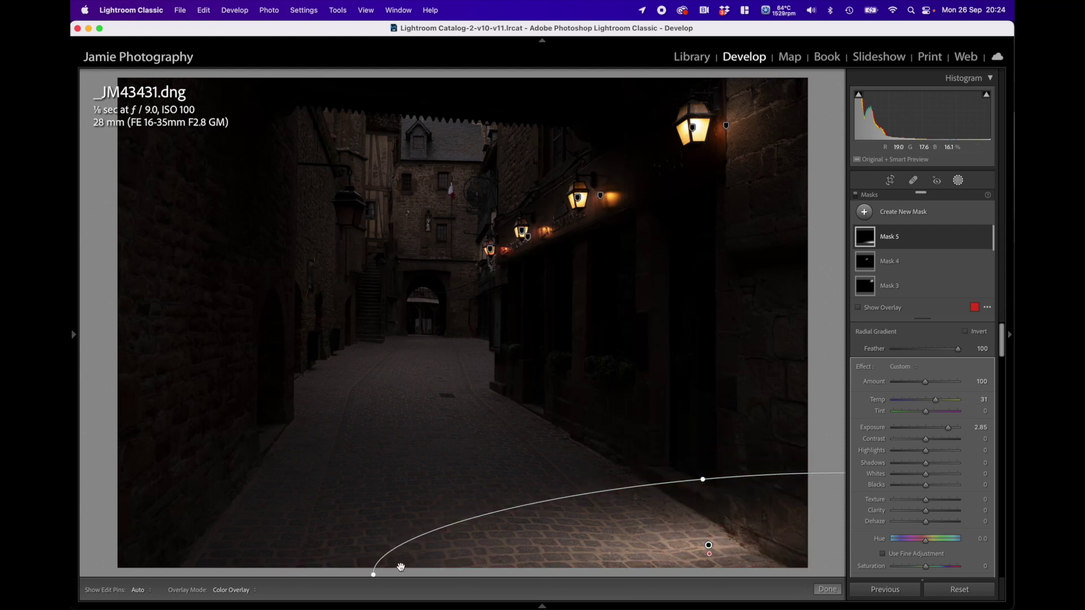
pyautogui.moveTo(372, 573); pyautogui.dragTo(298, 584)
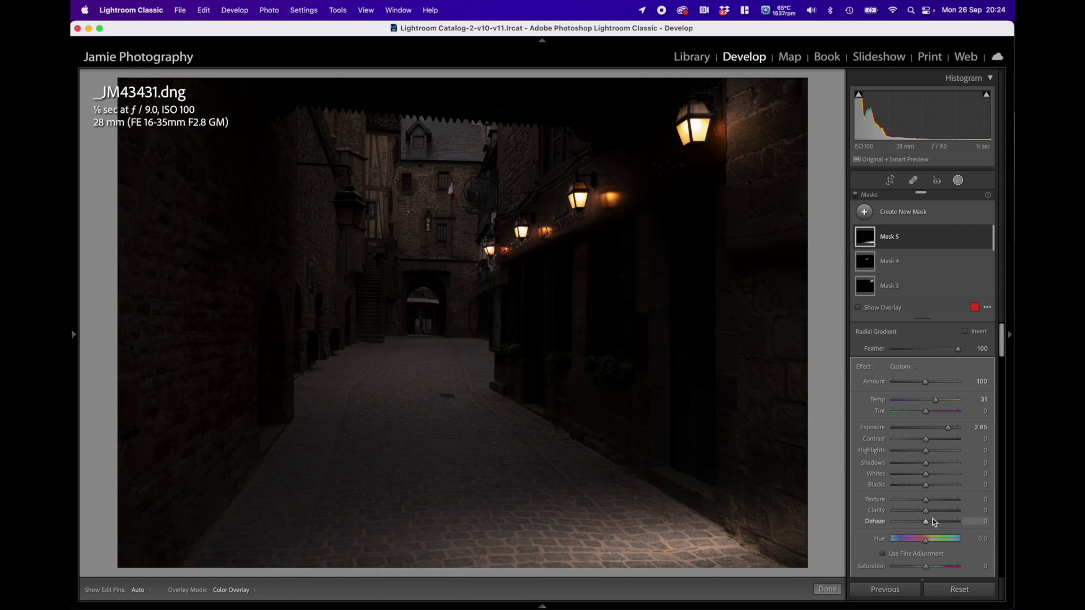
pyautogui.moveTo(925, 511); pyautogui.dragTo(935, 513)
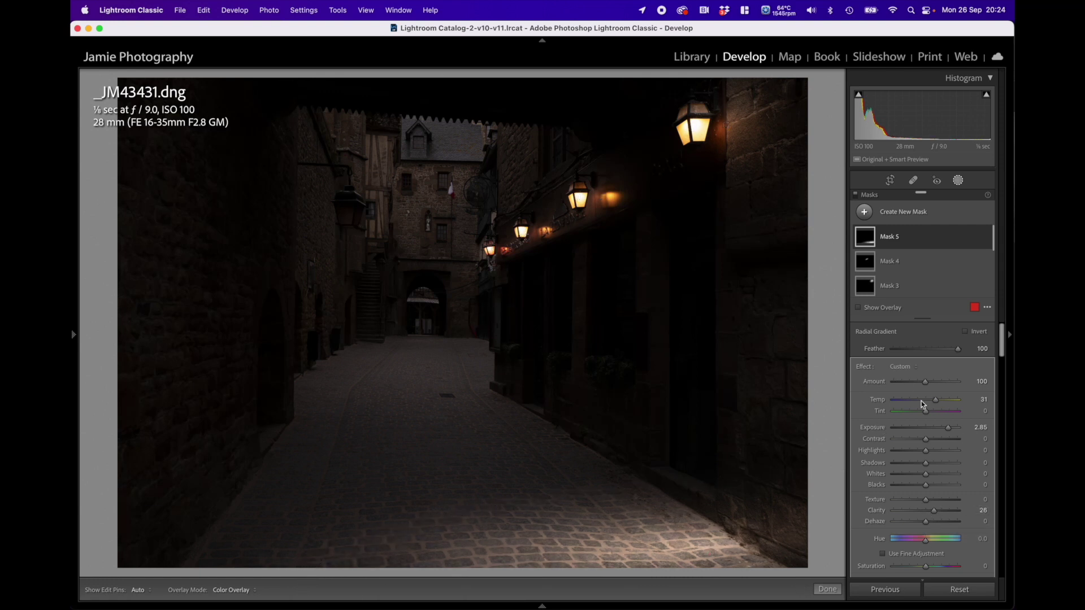
pyautogui.moveTo(947, 427); pyautogui.dragTo(945, 428)
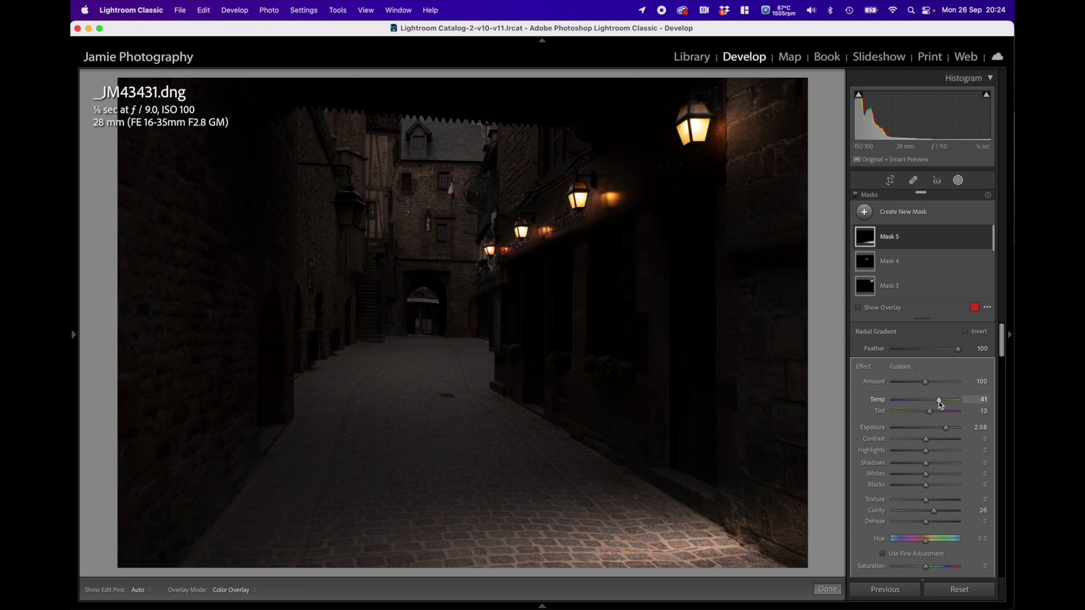
pyautogui.moveTo(944, 403); pyautogui.dragTo(943, 429)
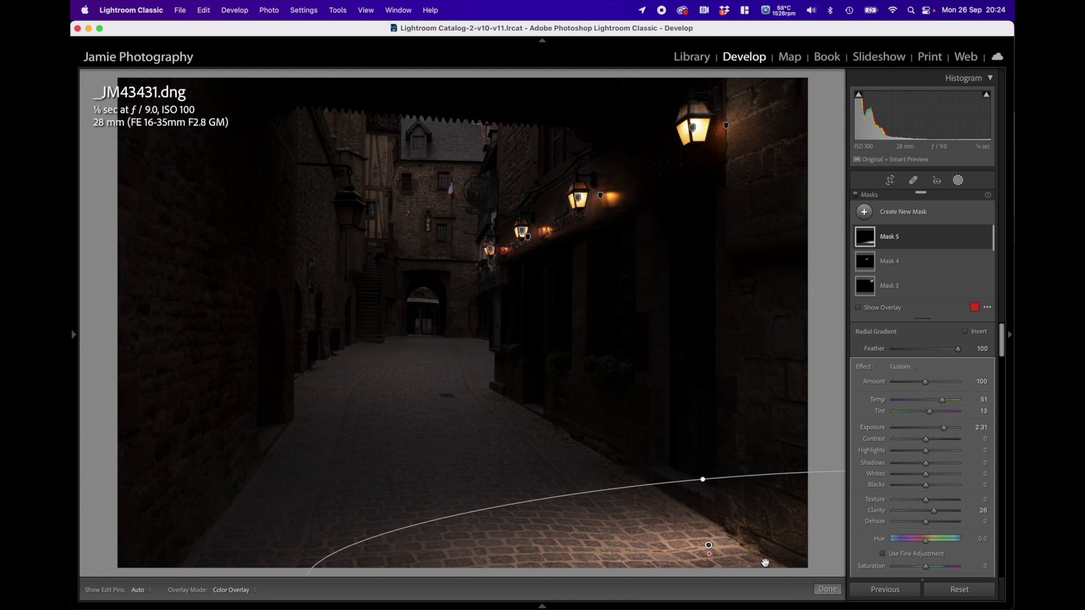
# Duplicate Mask 5 and place the copy farther up the street beside the wall, making its oval shorter, flatter and less tilted.
pyautogui.rightClick(709, 547)
pyautogui.click(721, 548)
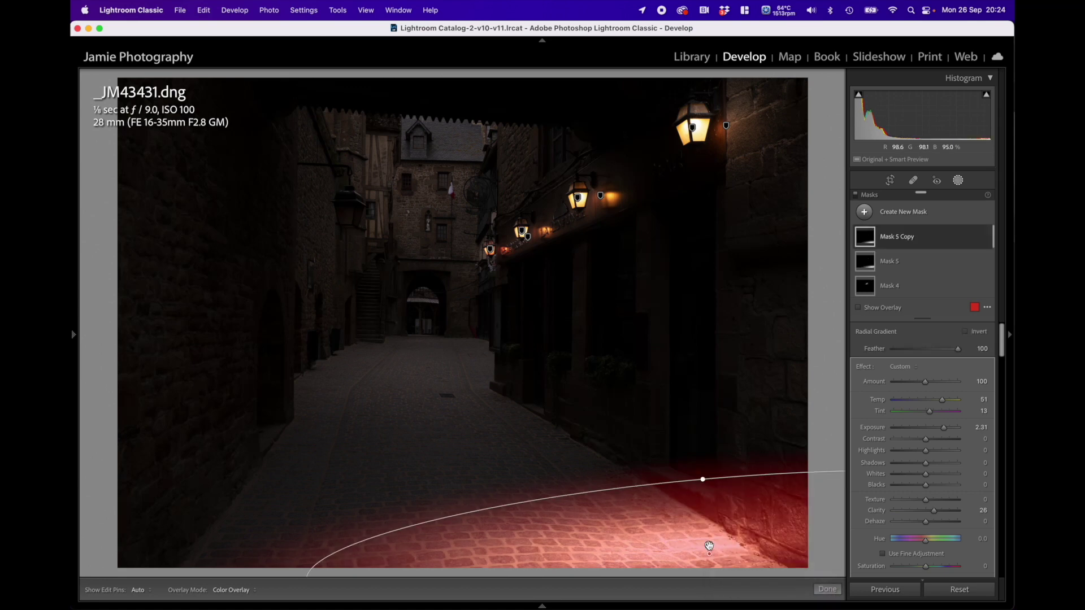
pyautogui.moveTo(709, 547); pyautogui.dragTo(598, 465)
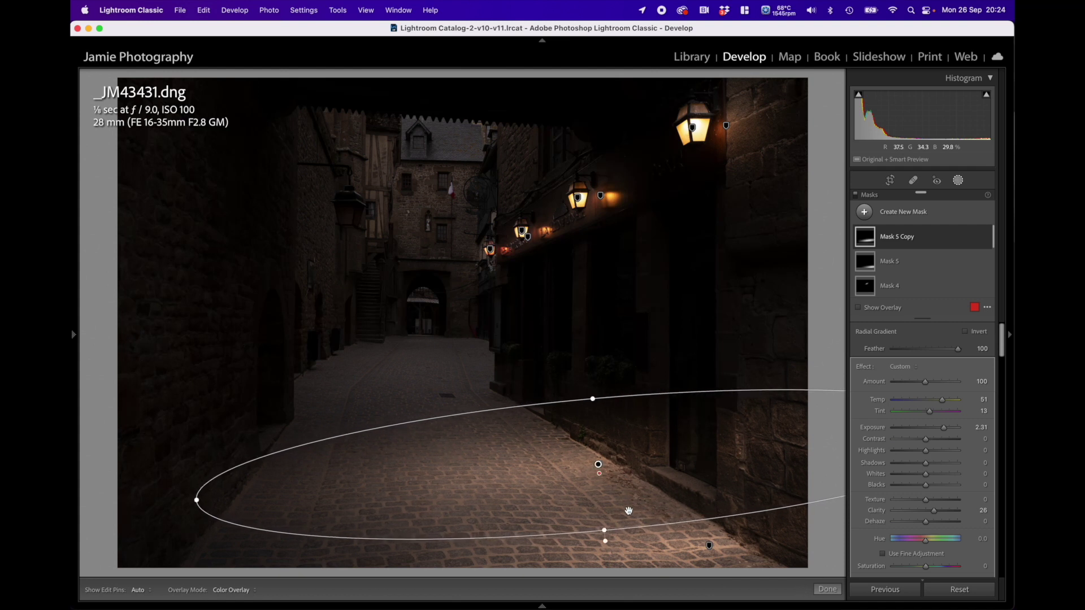
pyautogui.moveTo(604, 530)
pyautogui.mouseDown()
pyautogui.moveTo(591, 516)
pyautogui.moveTo(603, 522)
pyautogui.mouseUp()
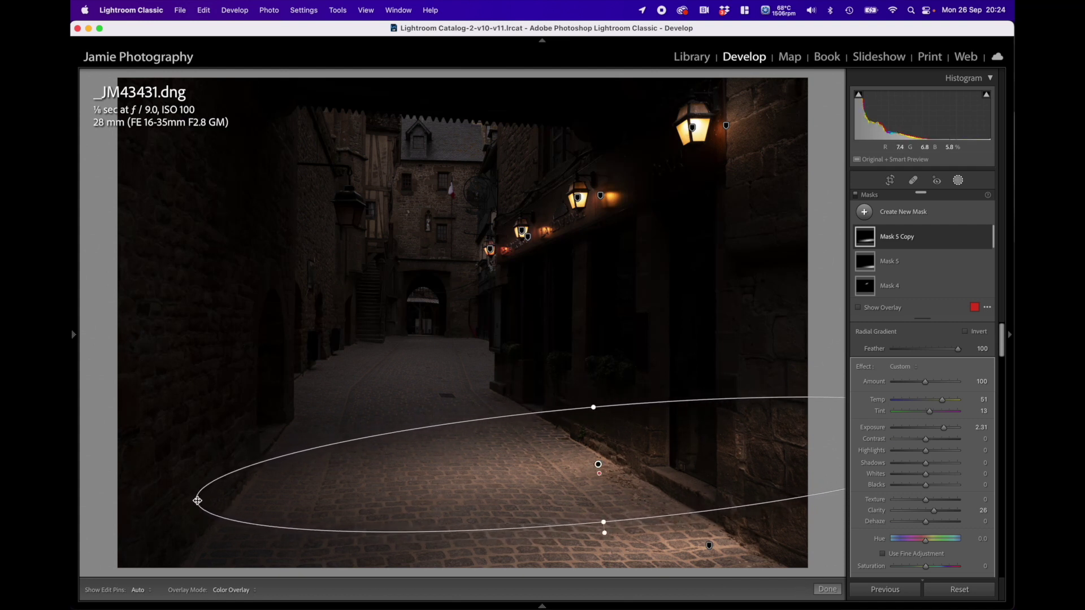
pyautogui.moveTo(197, 500); pyautogui.dragTo(261, 478)
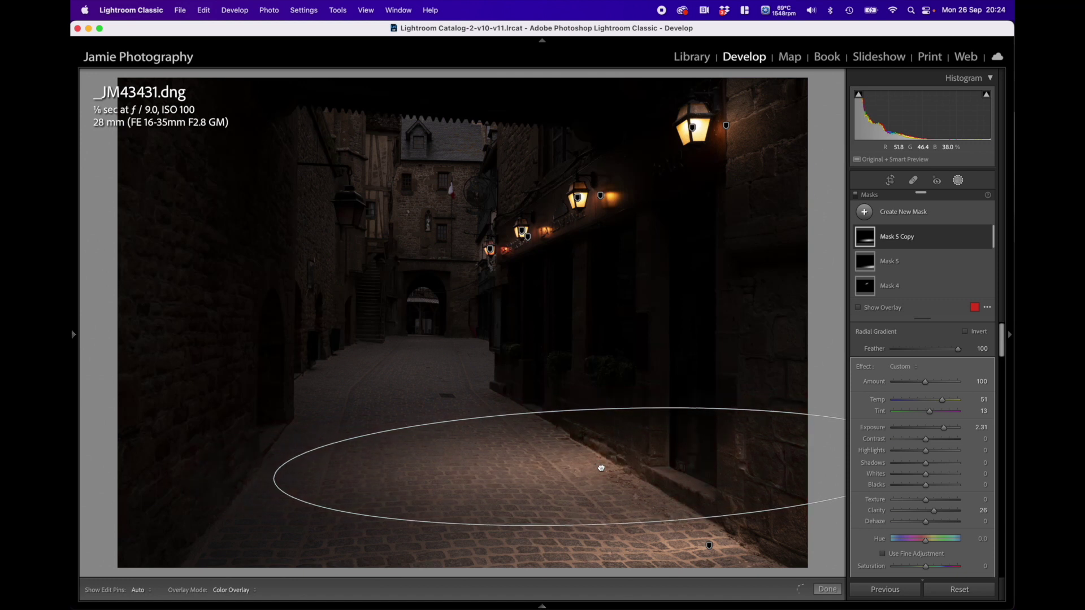
pyautogui.moveTo(598, 465); pyautogui.dragTo(602, 468)
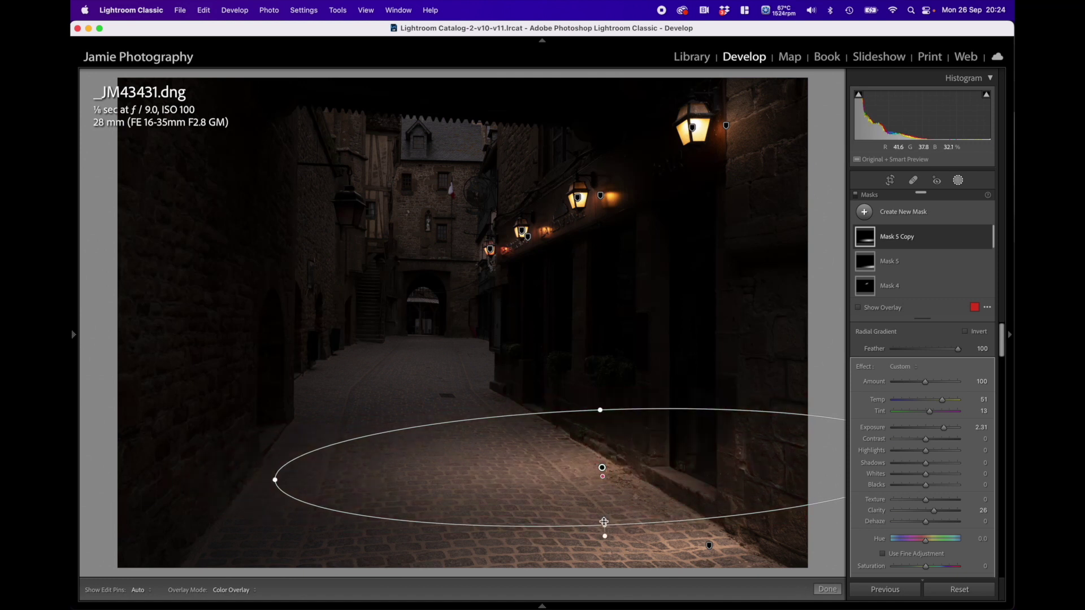
pyautogui.moveTo(604, 525); pyautogui.dragTo(604, 522)
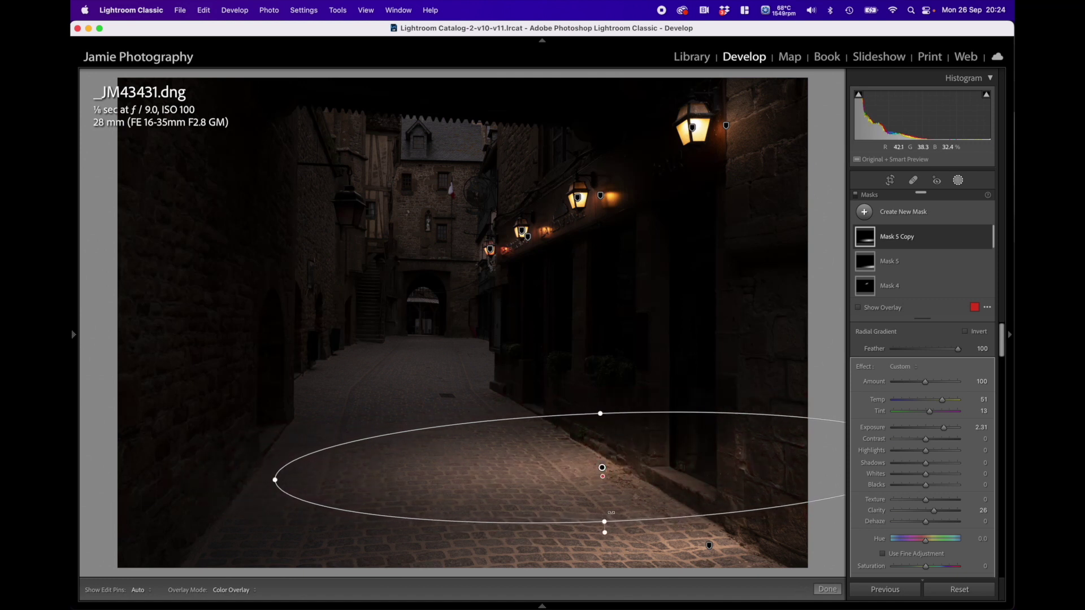
# Duplicate Mask 5 Copy, move the duplicate farther up the alley beside the wall's base, and flatten its oval.
pyautogui.rightClick(602, 467)
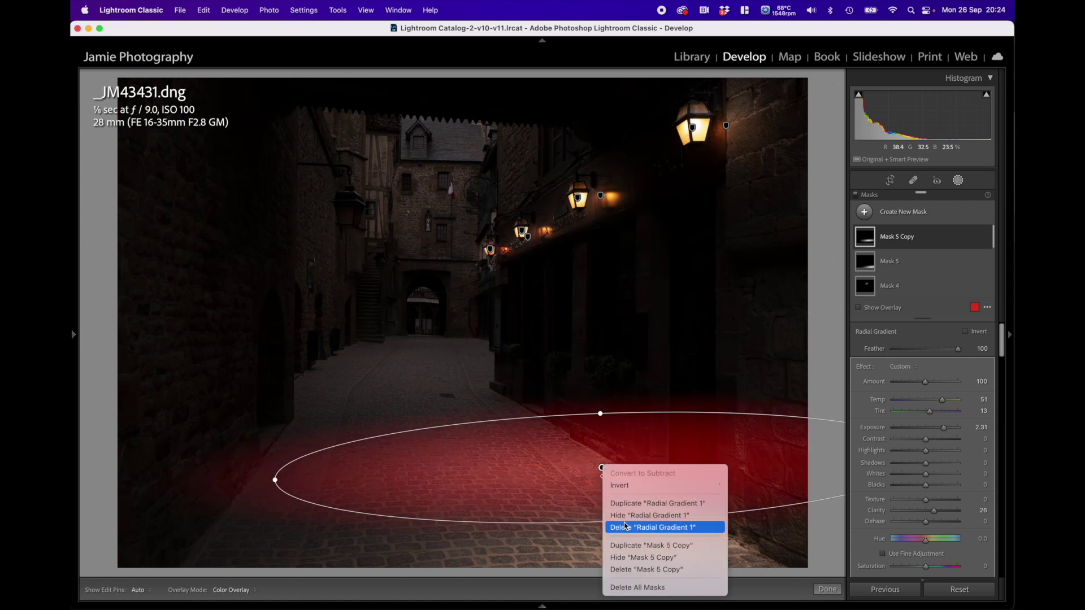
pyautogui.click(627, 546)
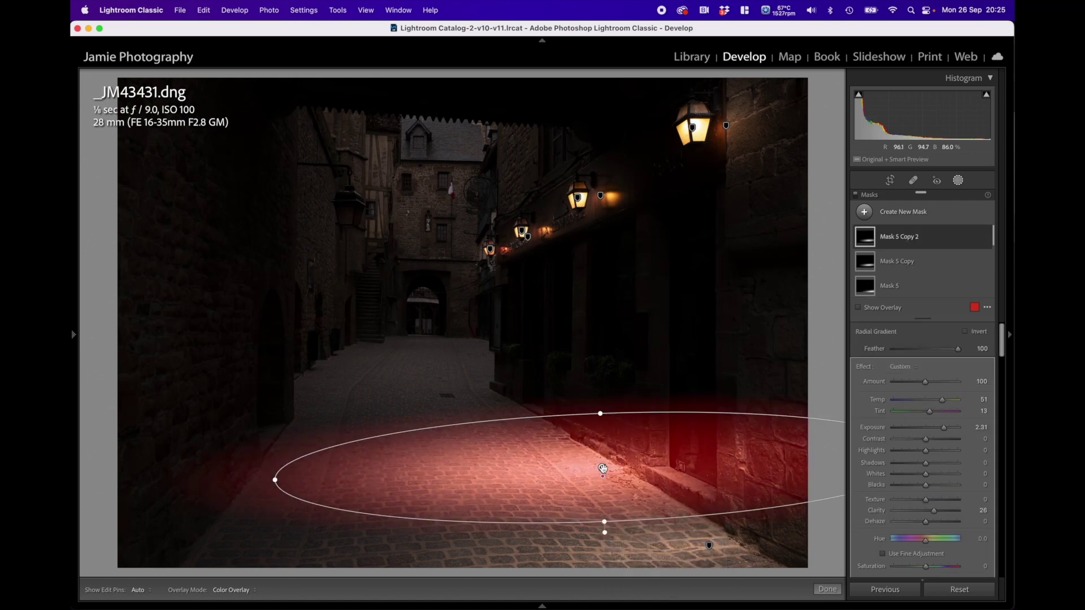
pyautogui.moveTo(603, 468); pyautogui.dragTo(529, 421)
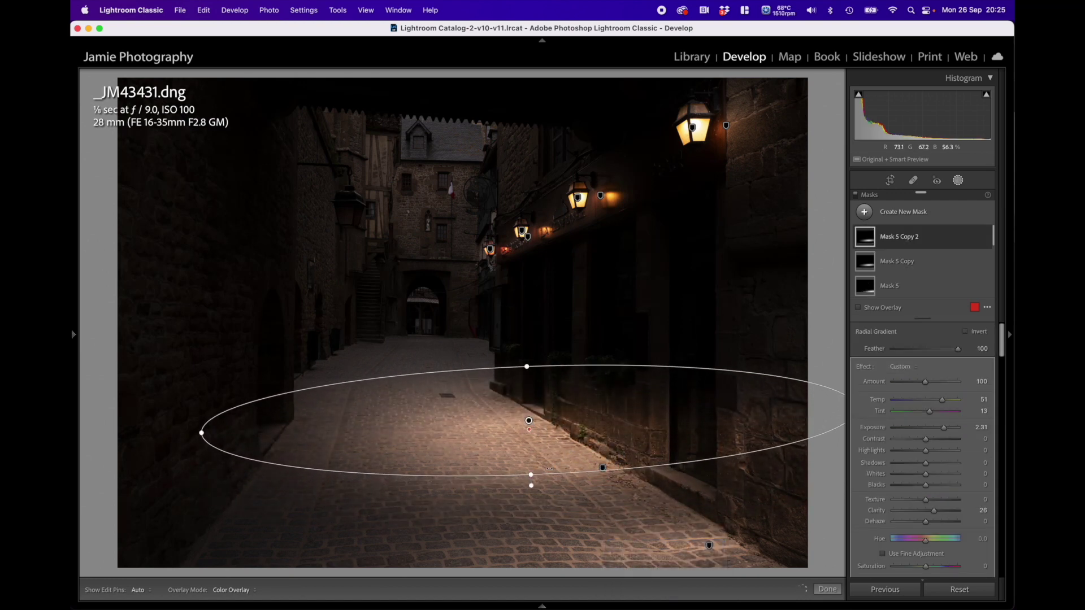
pyautogui.moveTo(533, 474); pyautogui.dragTo(531, 461)
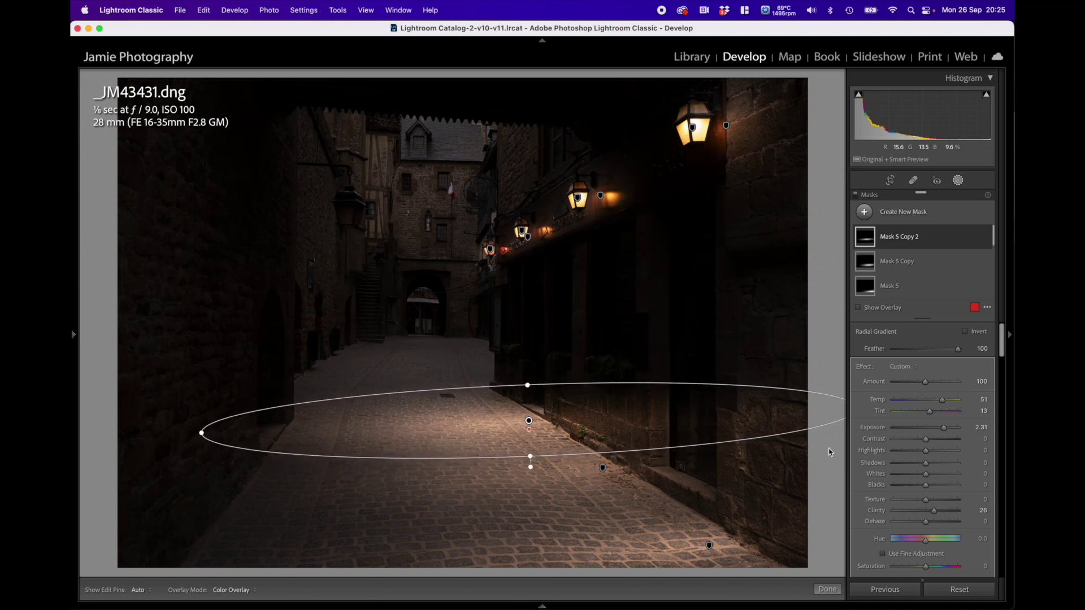
# Set Mask 5 Copy 2 to exposure 1.32 and Mask 5 Copy to exposure 2.47 and temp 58.
pyautogui.click(939, 431)
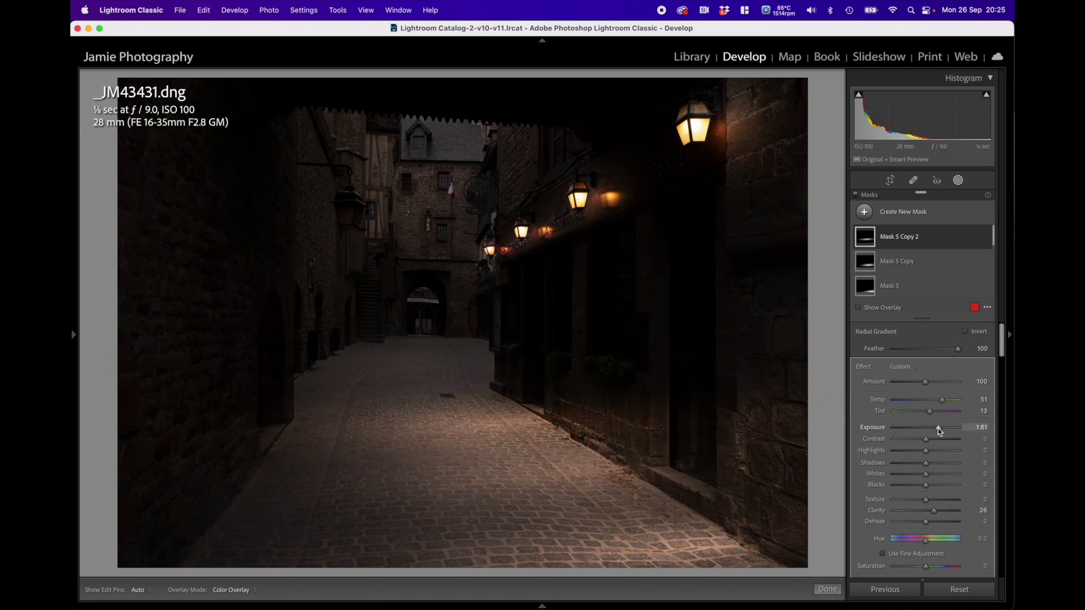
pyautogui.moveTo(938, 428); pyautogui.dragTo(937, 429)
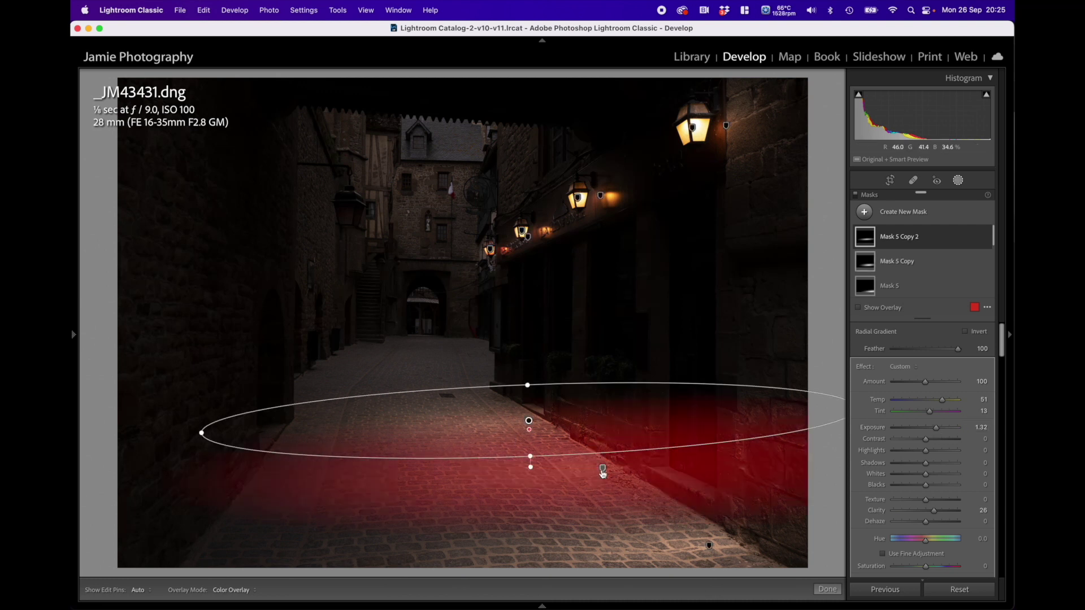
pyautogui.click(898, 261)
pyautogui.moveTo(944, 428); pyautogui.dragTo(944, 400)
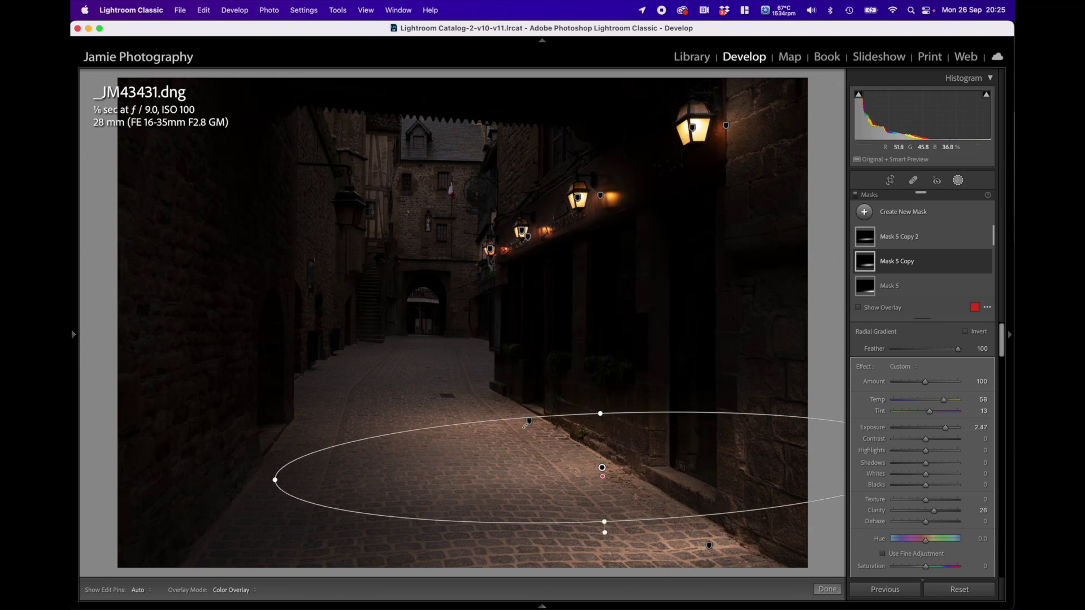
# Flatten and narrow the Mask 5 Copy 2 oval to about the street's width and set its exposure to 1.29.
pyautogui.click(529, 423)
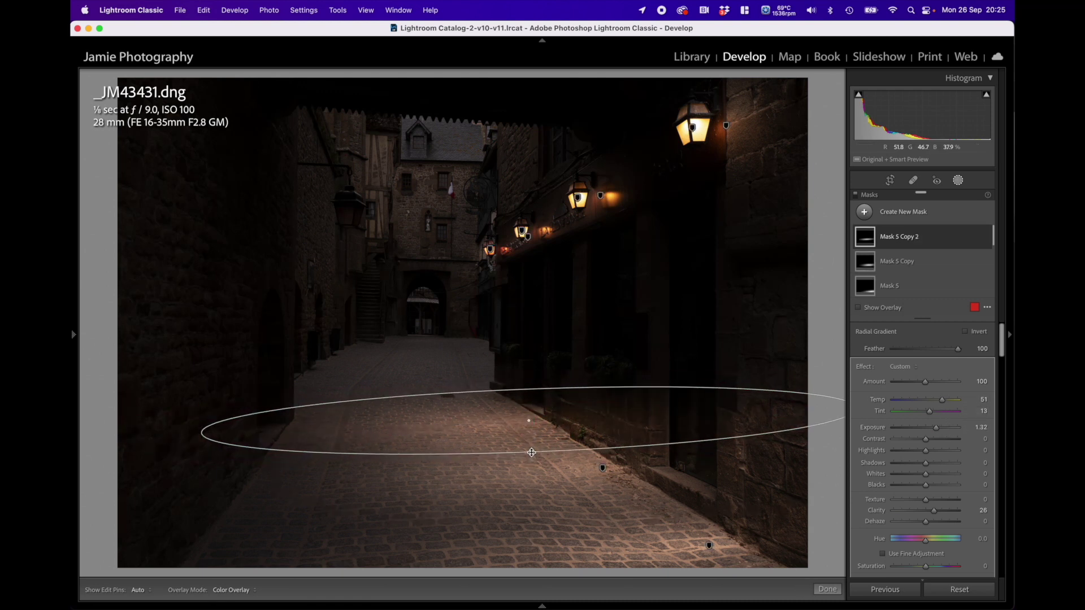
pyautogui.moveTo(530, 456); pyautogui.dragTo(530, 451)
pyautogui.moveTo(215, 435); pyautogui.dragTo(284, 435)
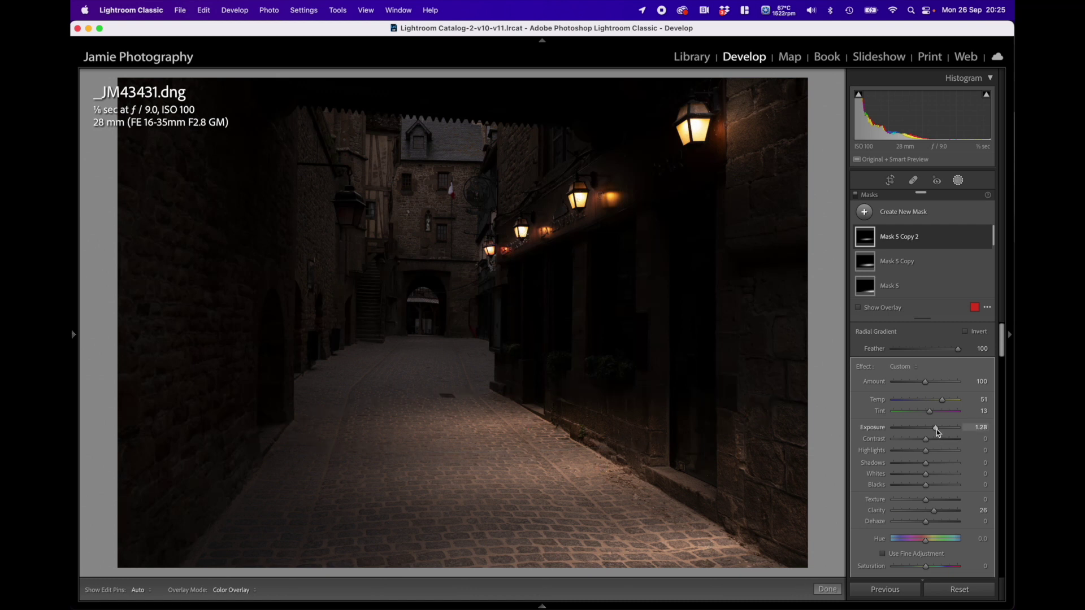
pyautogui.moveTo(937, 429); pyautogui.dragTo(938, 431)
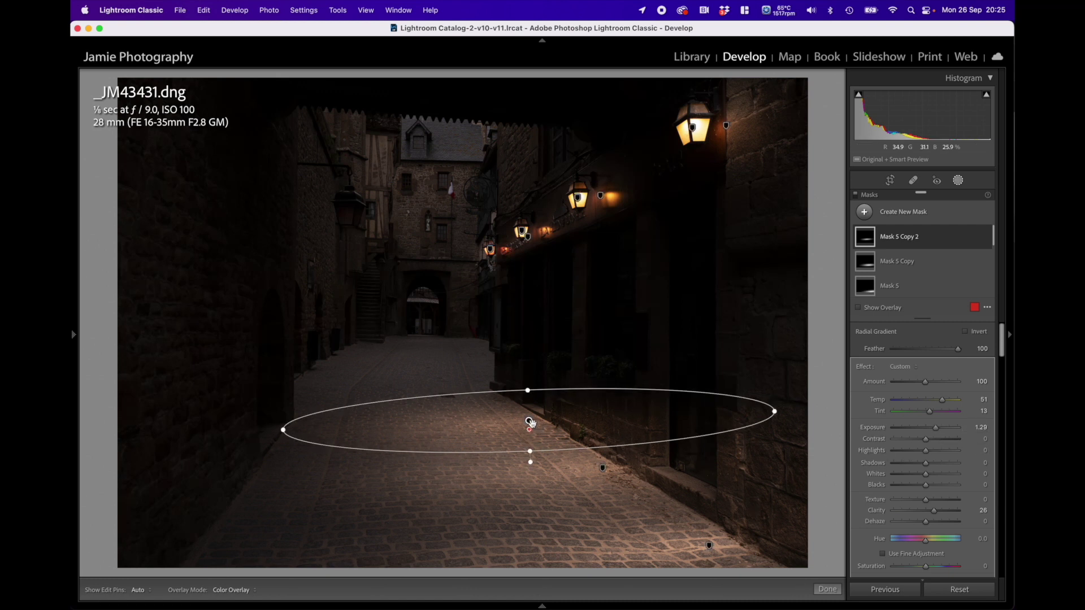
# Duplicate Mask 5 Copy 2, shift the duplicate deeper into the alley near the drain cover, and flatten its oval.
pyautogui.rightClick(530, 421)
pyautogui.click(559, 496)
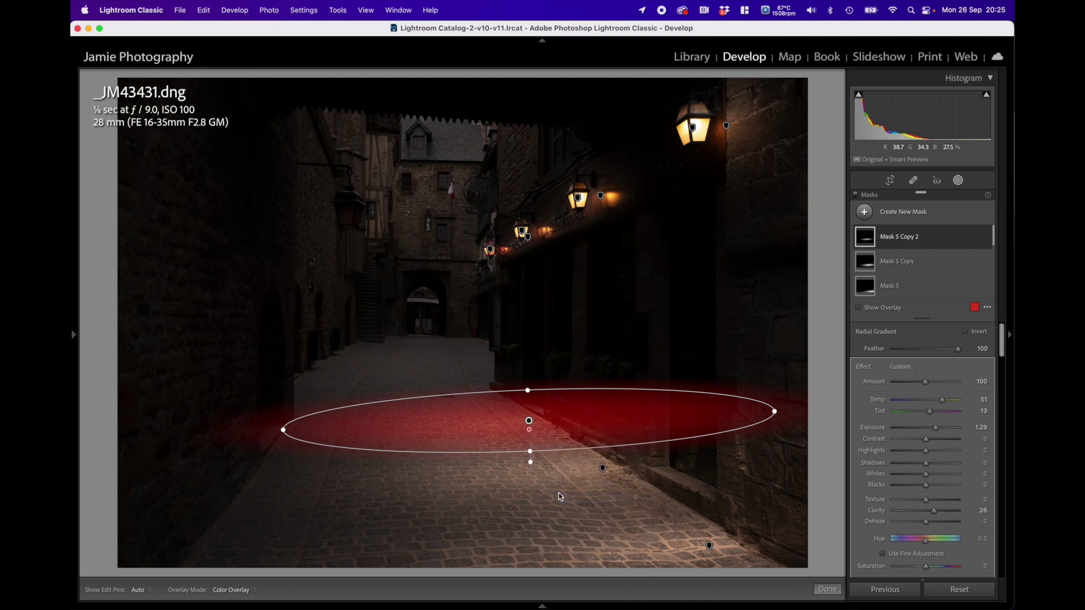
pyautogui.moveTo(526, 423); pyautogui.dragTo(485, 413)
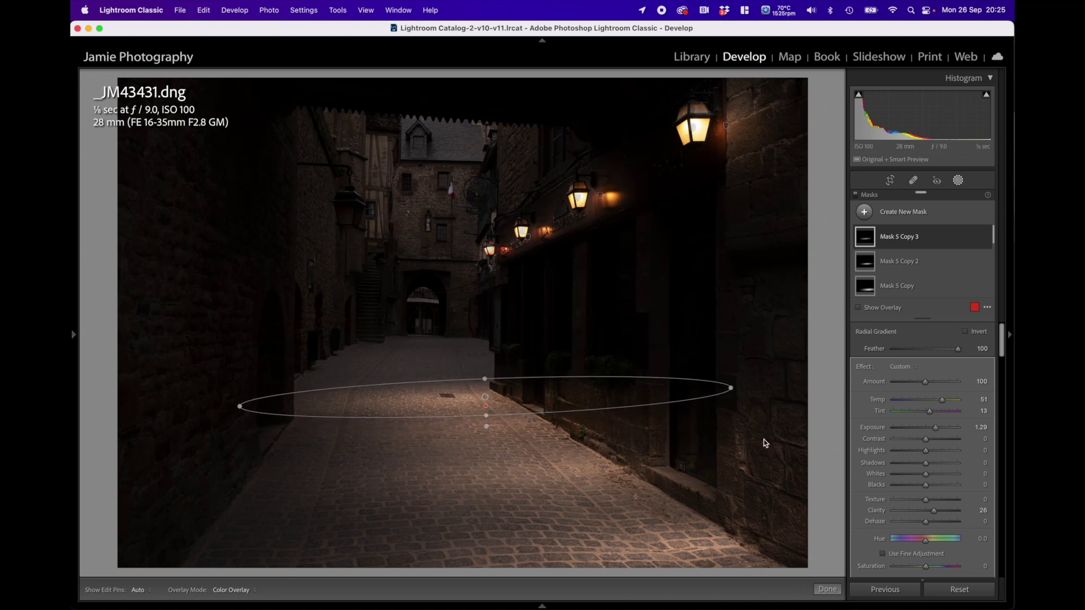
# Close and reopen masking, then set Mask 5 Copy 3 to exposure 0.87 and narrow its oval.
pyautogui.click(827, 589)
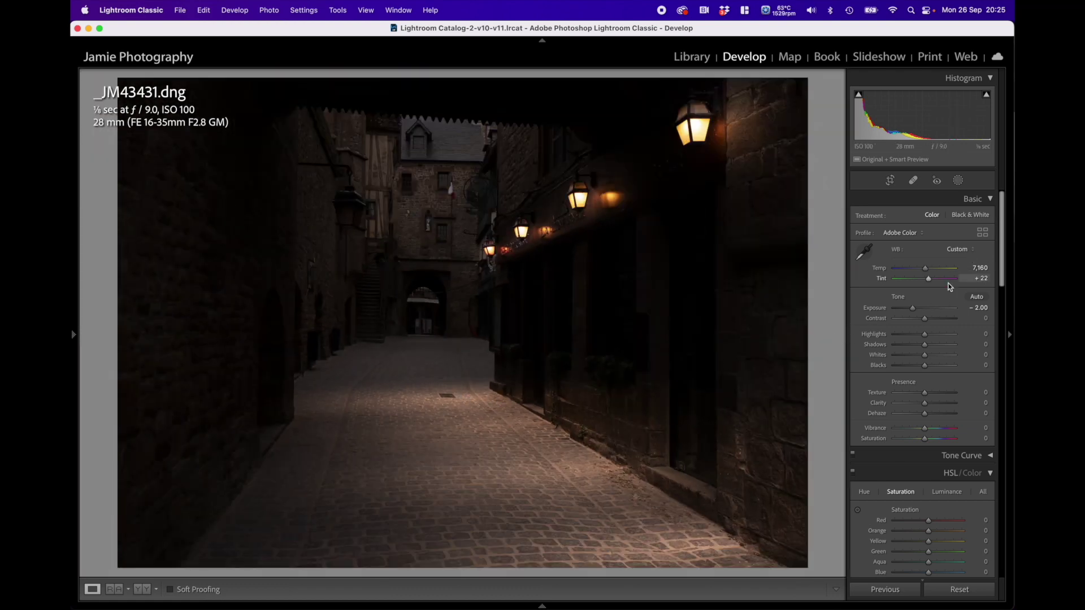
pyautogui.click(957, 181)
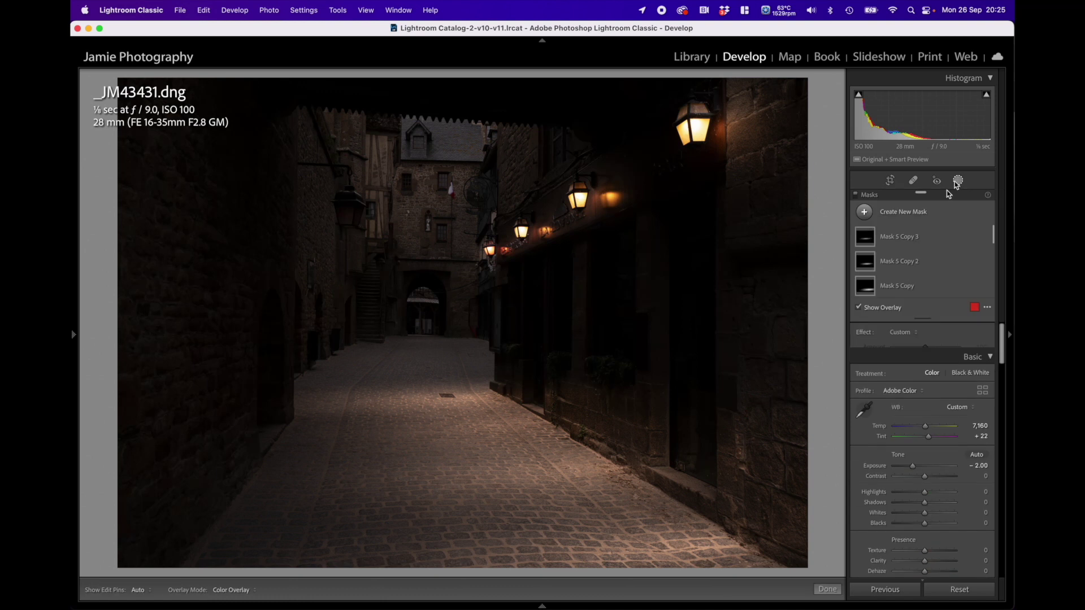
pyautogui.click(898, 236)
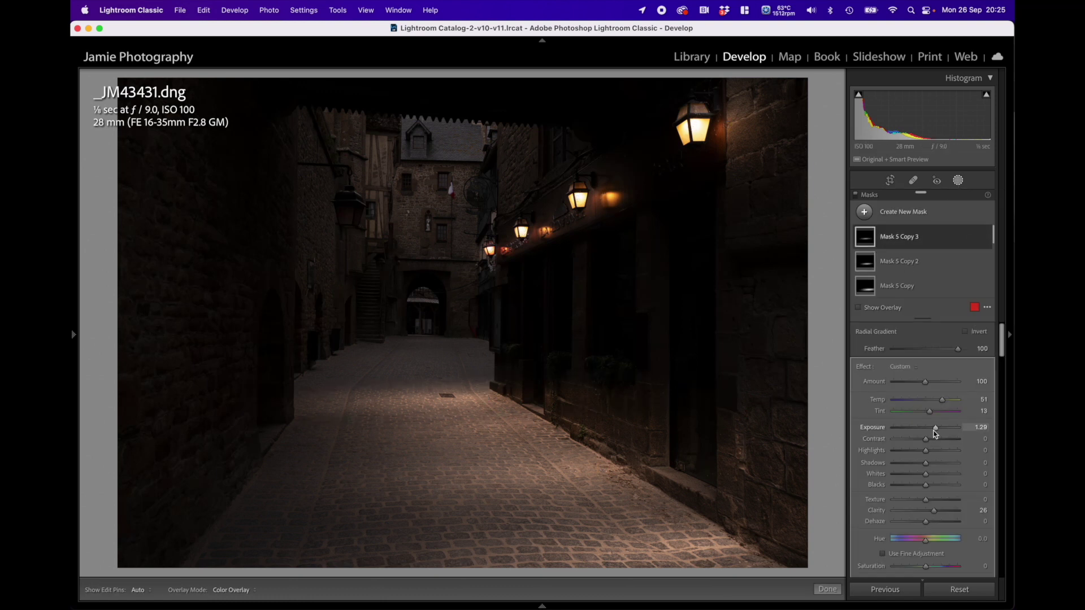
pyautogui.moveTo(935, 431); pyautogui.dragTo(932, 433)
pyautogui.moveTo(237, 407); pyautogui.dragTo(316, 406)
# Widen the Mask 5 Copy 2 oval slightly on the cobblestones and make it a little flatter.
pyautogui.click(530, 421)
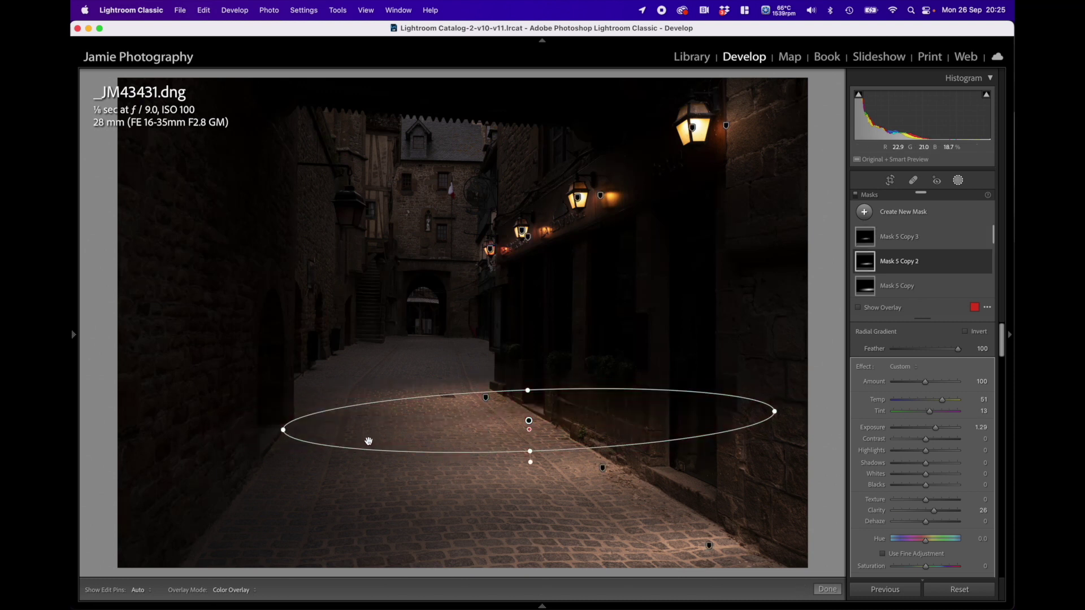
pyautogui.moveTo(279, 432); pyautogui.dragTo(266, 431)
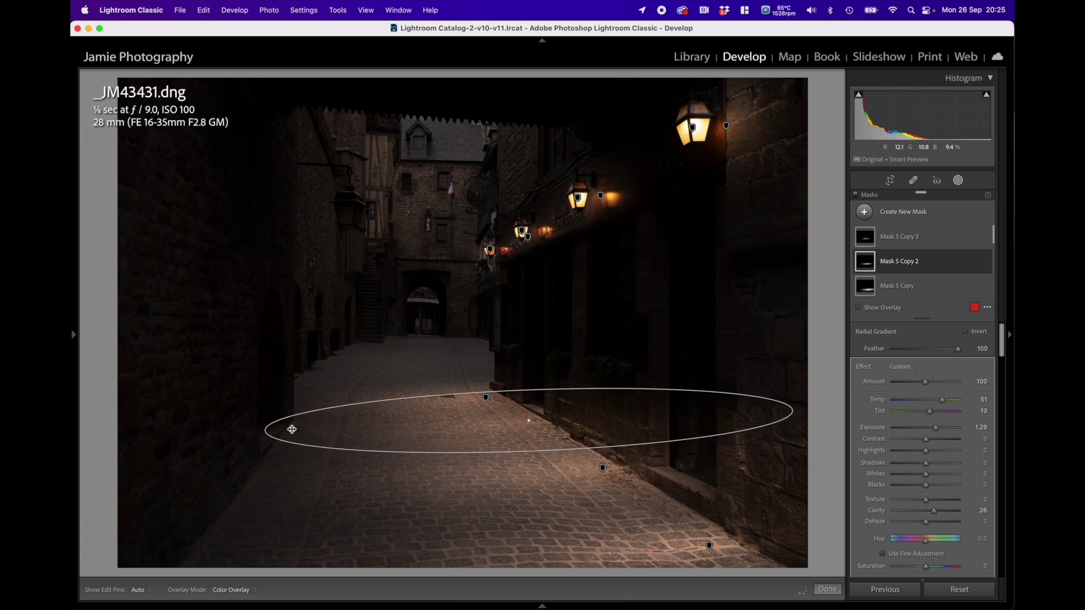
pyautogui.moveTo(529, 391); pyautogui.dragTo(529, 393)
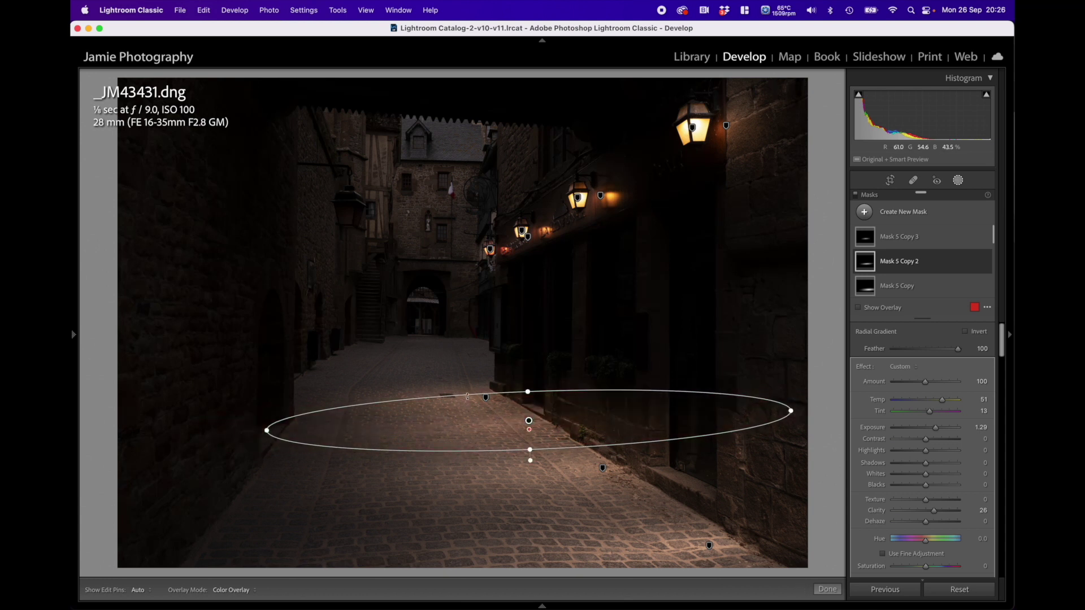
# Widen and level the Mask 5 Copy 3 oval with exposure 0.73, and tilt the Mask 5 Copy 2 oval slightly more.
pyautogui.click(485, 398)
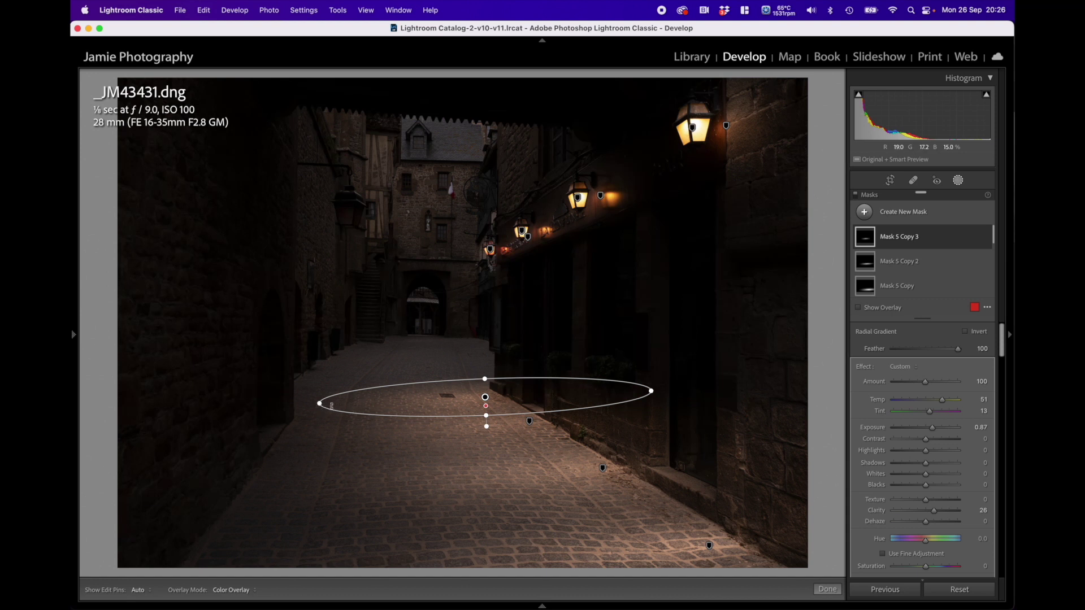
pyautogui.moveTo(313, 405); pyautogui.dragTo(301, 399)
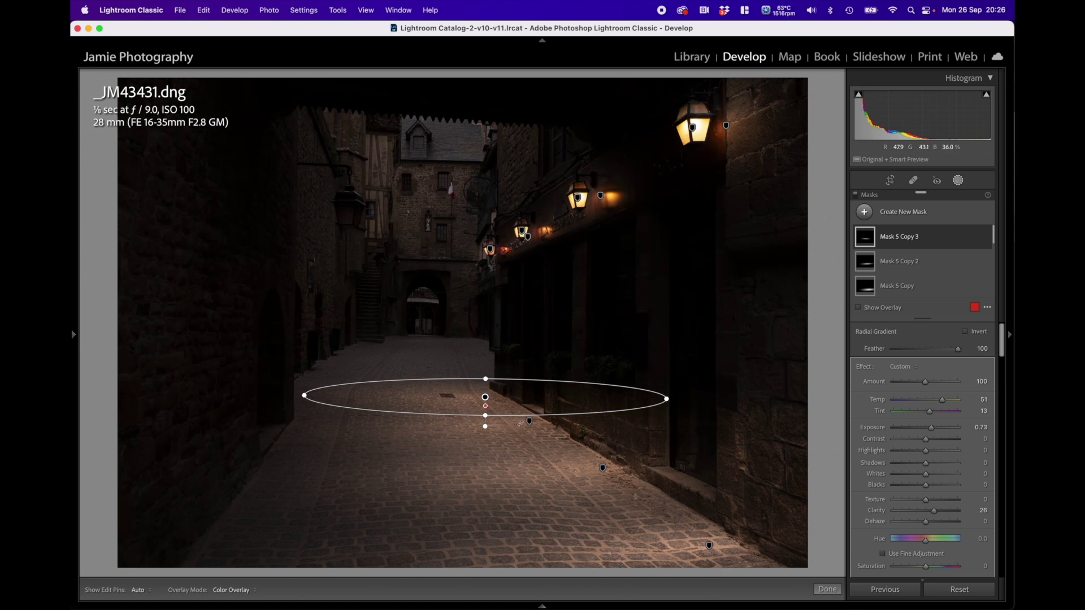
pyautogui.click(528, 422)
pyautogui.moveTo(530, 401); pyautogui.dragTo(531, 394)
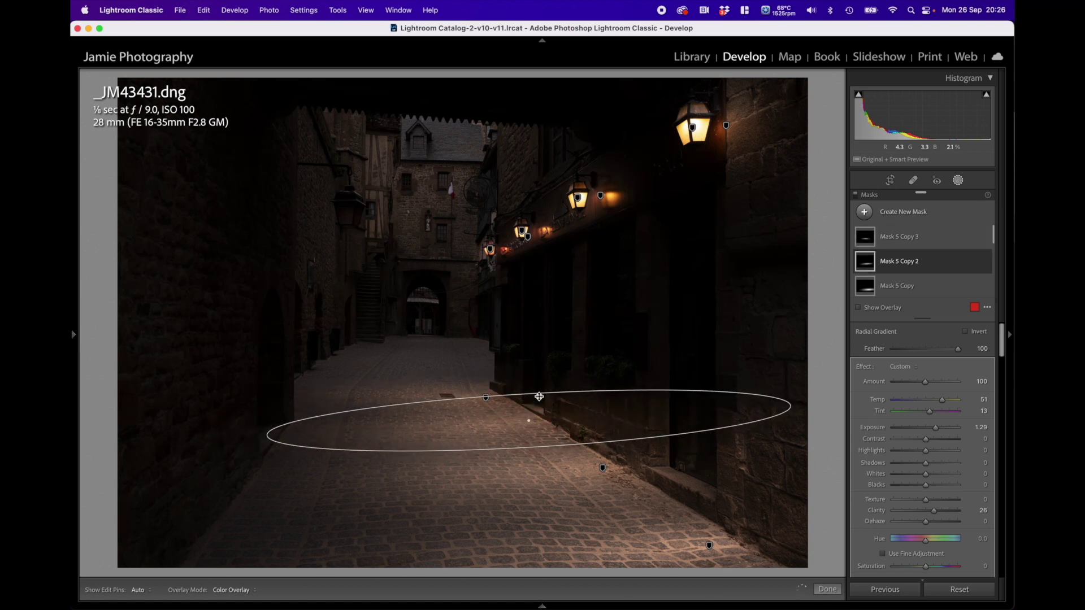
# Raise the exposure of Mask 5 Copy 2 slightly, and add a new radial gradient mask over the shopfront.
pyautogui.moveTo(936, 429); pyautogui.dragTo(938, 429)
pyautogui.click(892, 214)
pyautogui.click(901, 298)
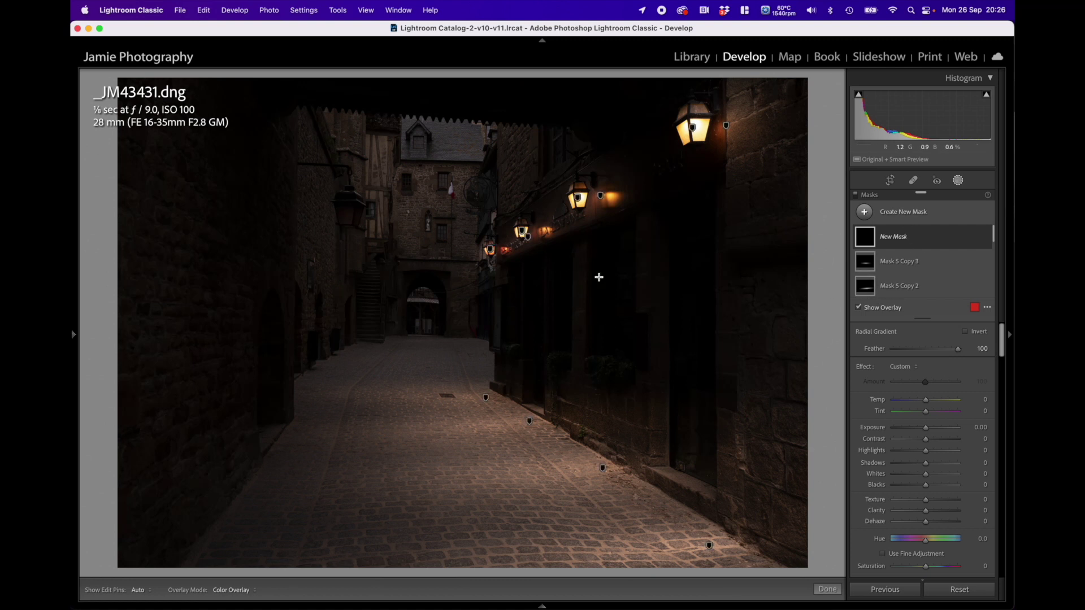
pyautogui.moveTo(599, 277); pyautogui.dragTo(690, 393)
# Recentre and enlarge the new oval to cover the lantern-lit shopfront, with exposure 4.00 and temperature 31.
pyautogui.moveTo(591, 274); pyautogui.dragTo(634, 268)
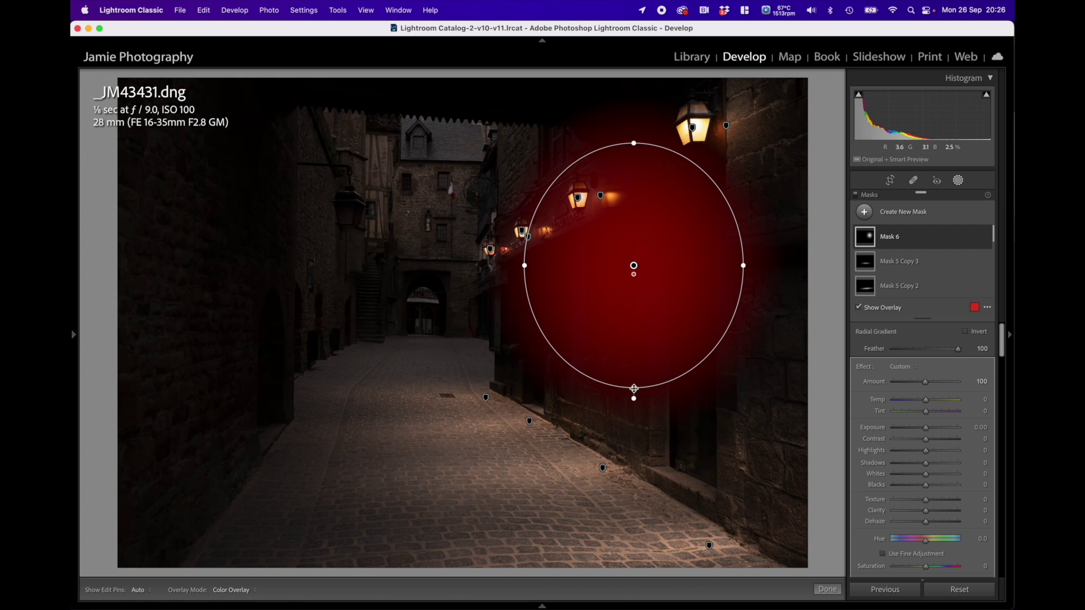
pyautogui.moveTo(633, 387); pyautogui.dragTo(634, 432)
pyautogui.moveTo(524, 265); pyautogui.dragTo(498, 266)
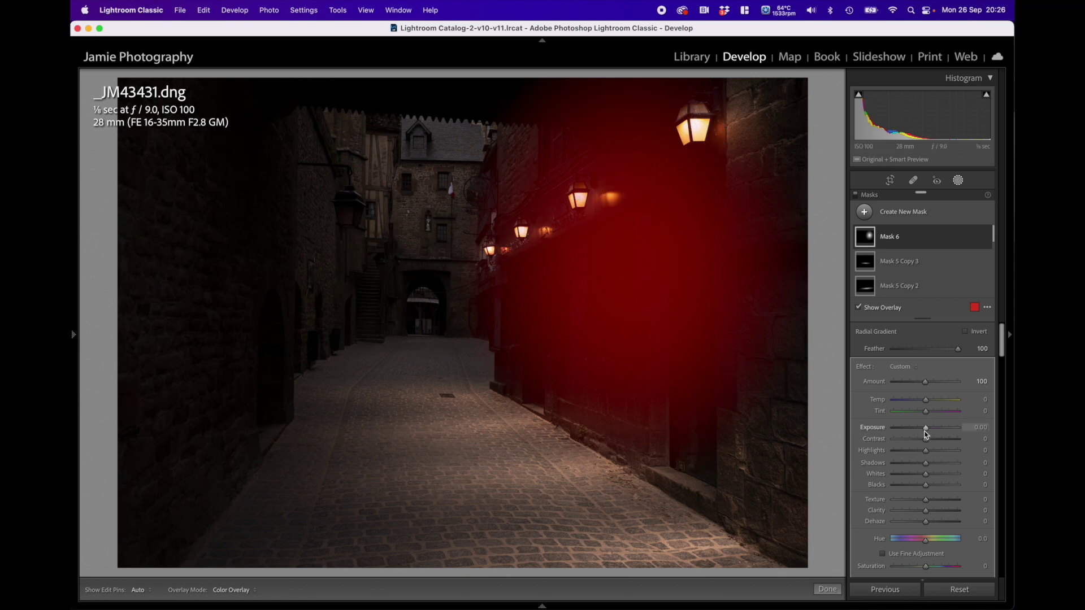
pyautogui.moveTo(925, 428); pyautogui.dragTo(1006, 434)
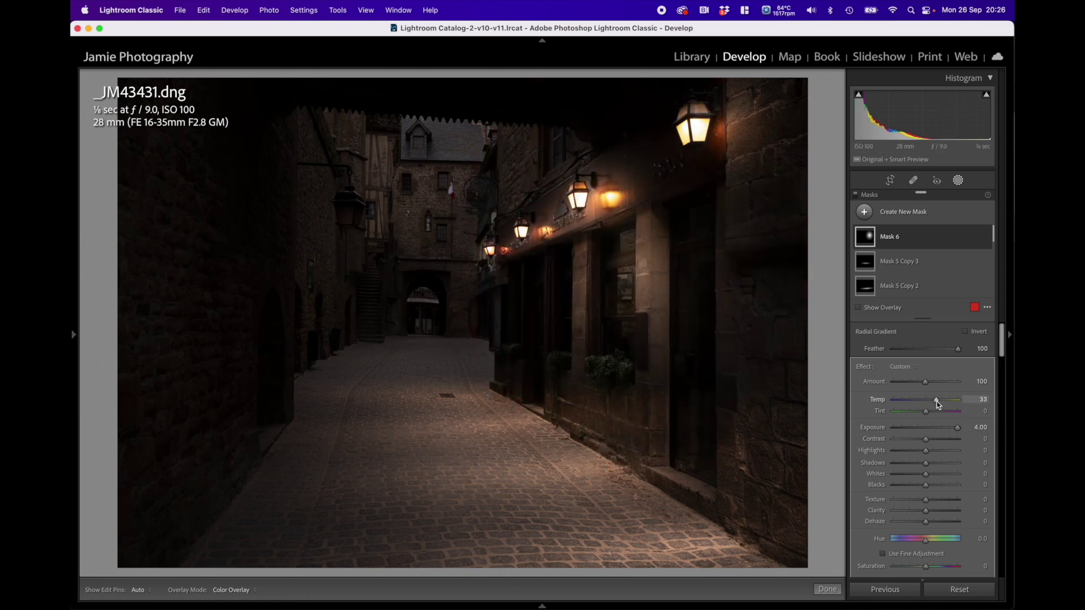
pyautogui.moveTo(937, 402); pyautogui.dragTo(935, 402)
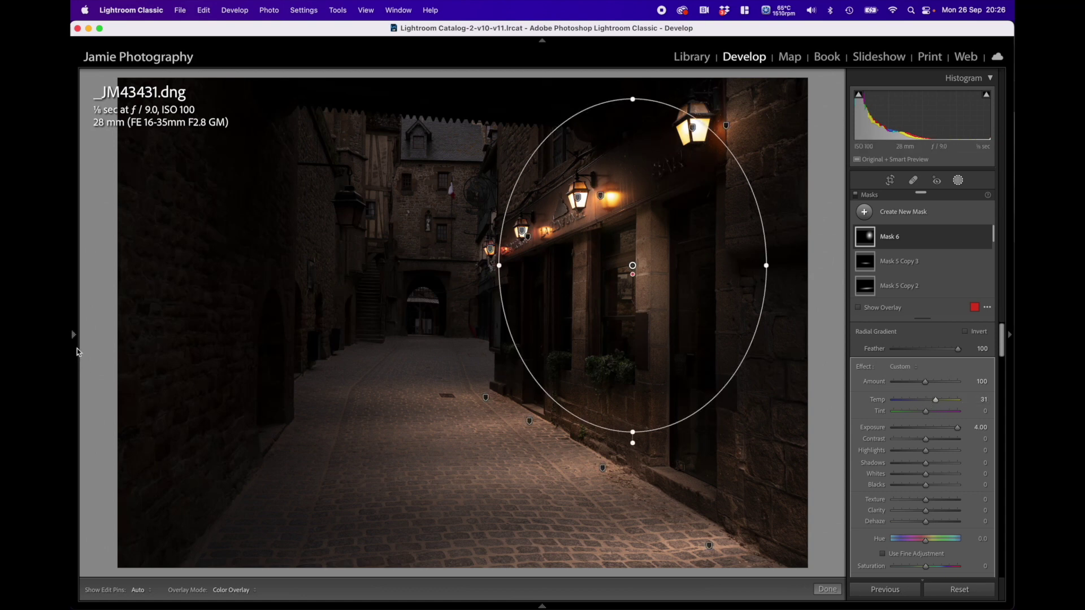
# Add a subtracting brush to Mask 6 for cutting the shopfront glow back around the window.
pyautogui.moveTo(76, 332)
pyautogui.click(197, 85)
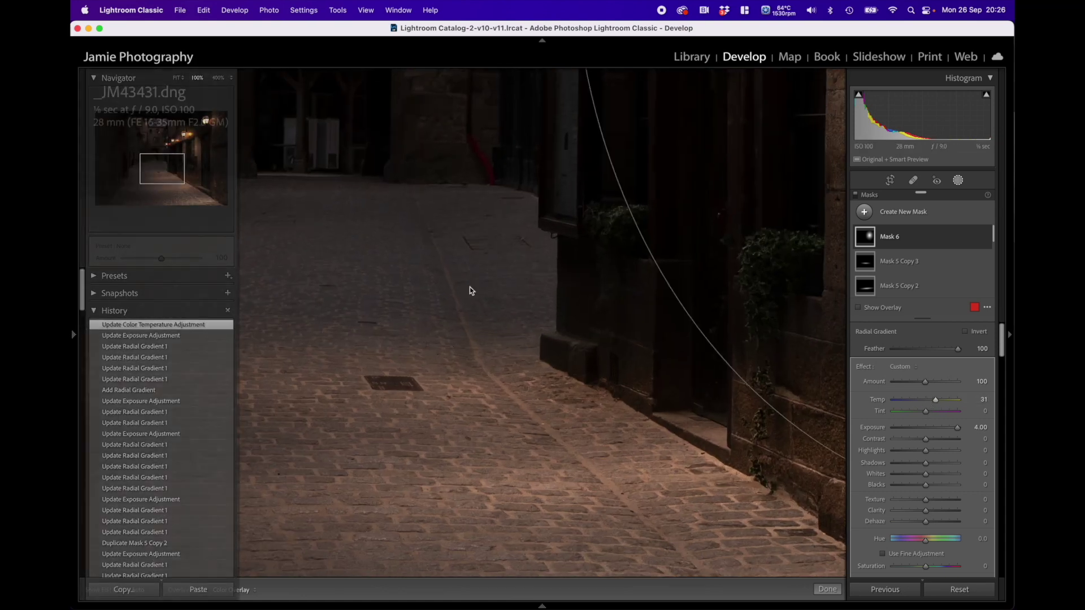
pyautogui.moveTo(727, 246); pyautogui.dragTo(127, 466)
pyautogui.moveTo(414, 217); pyautogui.dragTo(516, 366)
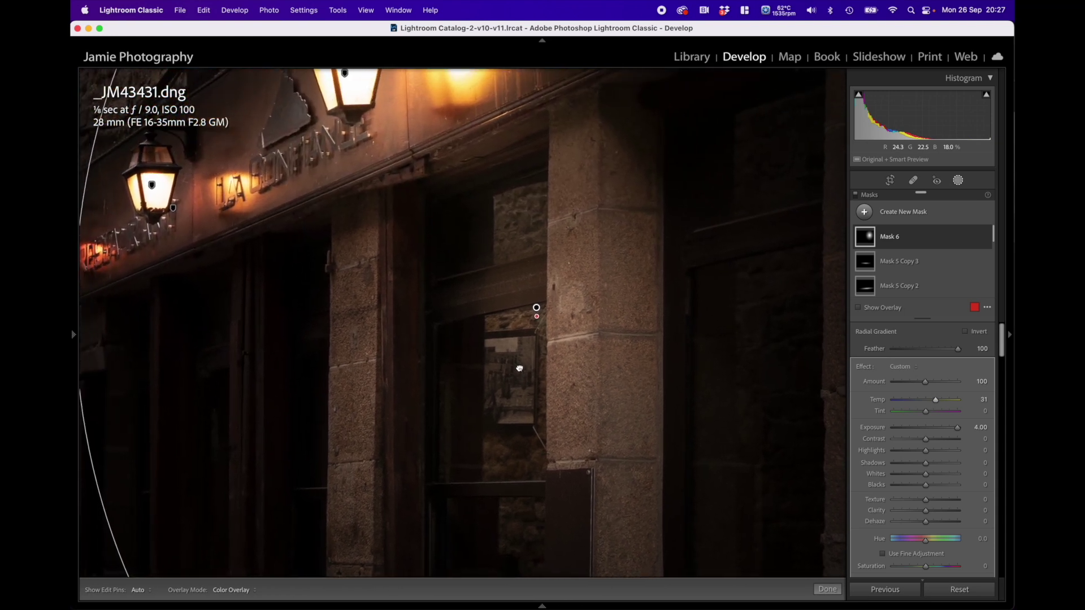
pyautogui.click(890, 237)
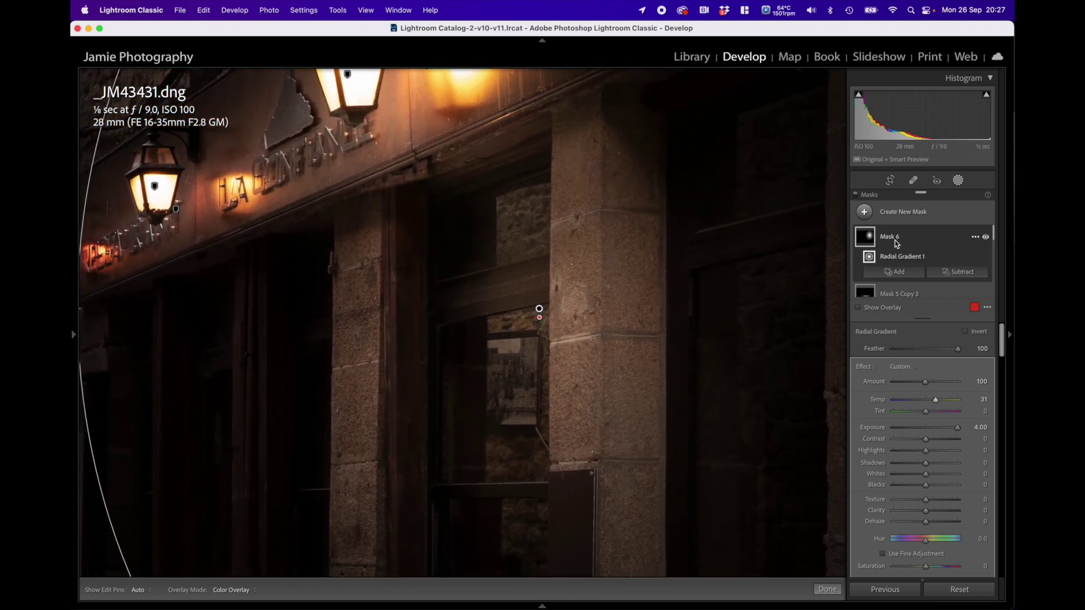
pyautogui.click(950, 278)
pyautogui.click(938, 343)
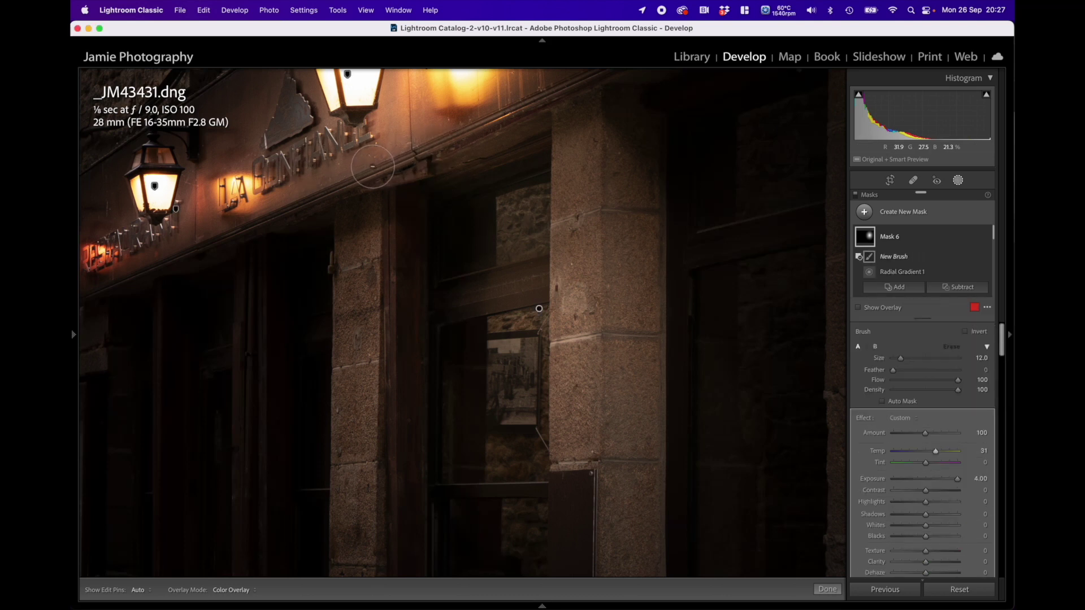
# Subtract straight strips at brush size 12 along the beam above the window and down the adjoining stone pillar.
pyautogui.click(372, 167)
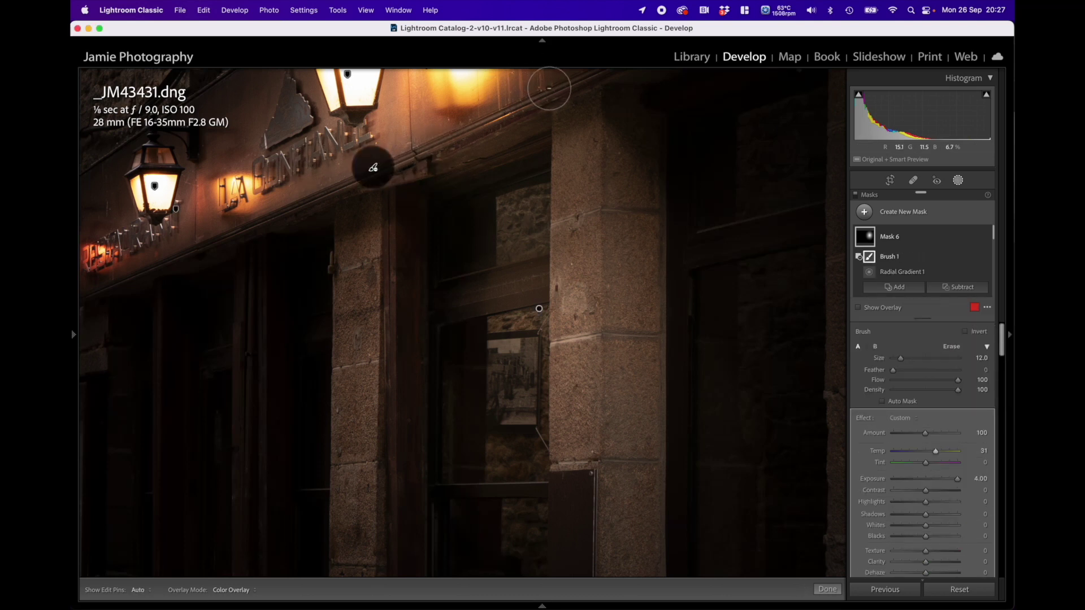
pyautogui.keyDown('shift'); pyautogui.click(549, 88); pyautogui.keyUp('shift')
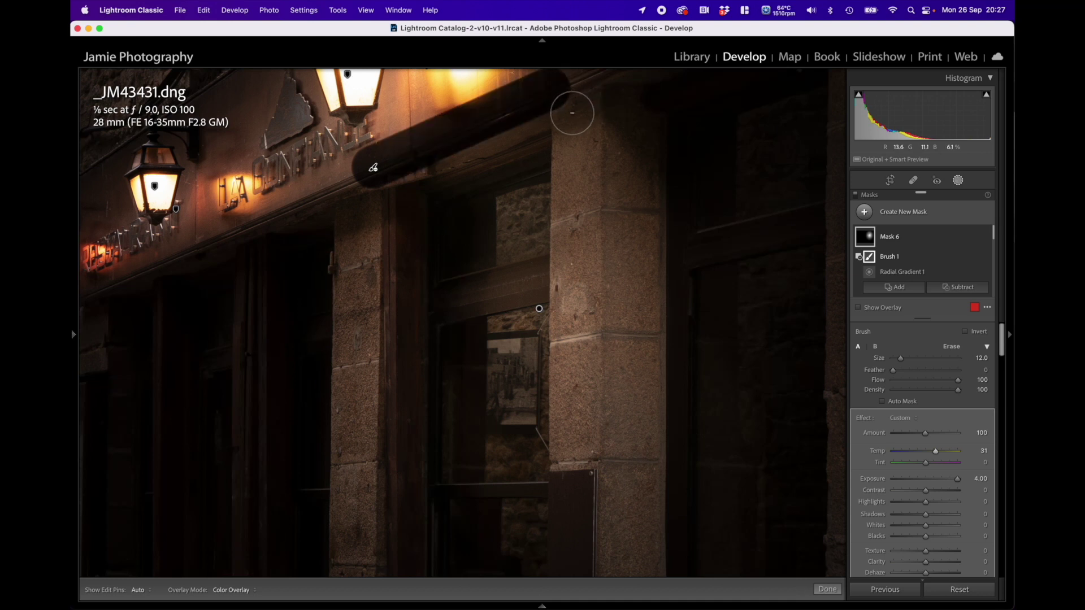
pyautogui.click(571, 112)
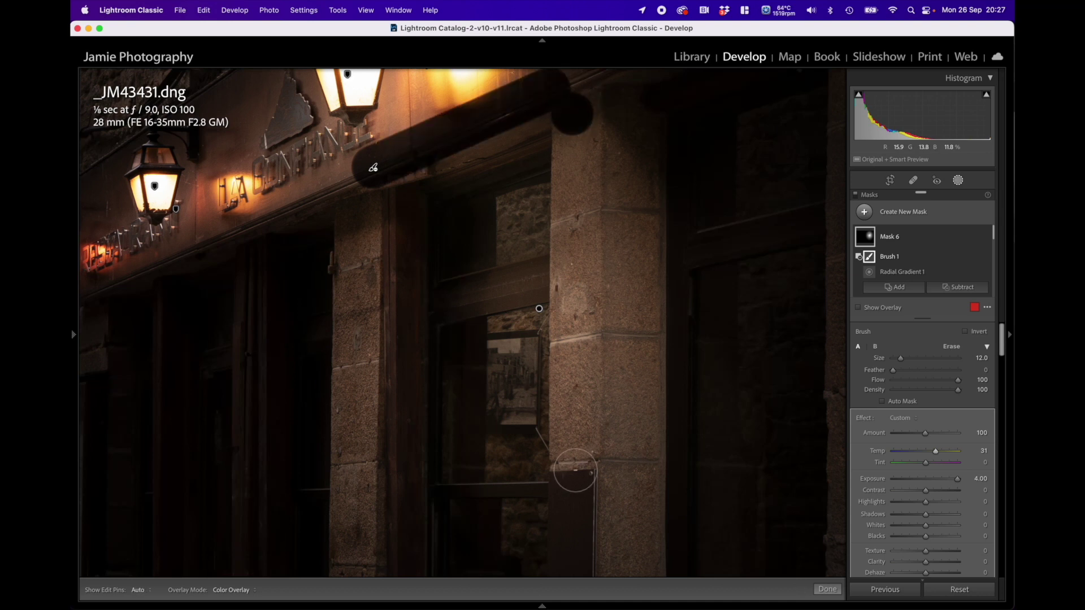
pyautogui.keyDown('shift'); pyautogui.click(572, 470); pyautogui.keyUp('shift')
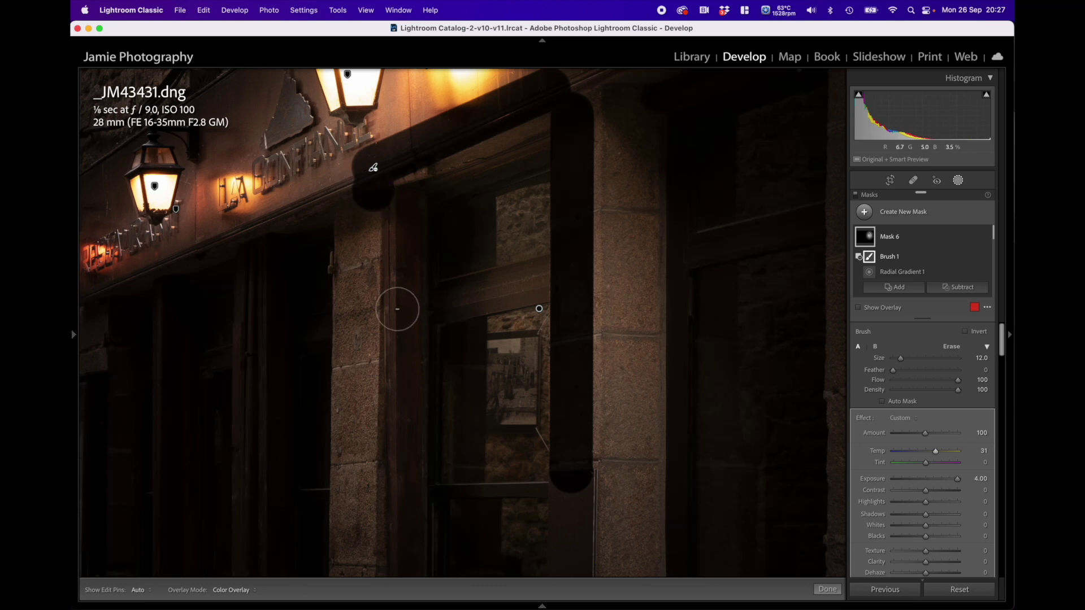
# Subtract the far side of the window frame and the wall around the flower box, joining up with the pillar strip.
pyautogui.scroll(-5, 385, 332)
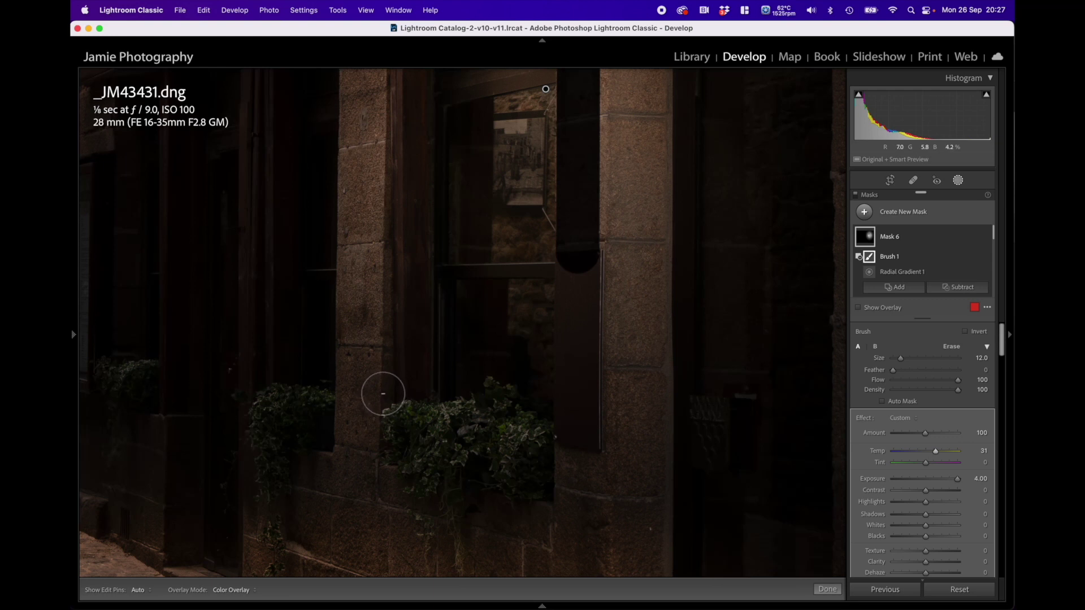
pyautogui.press('h')
pyautogui.keyDown('shift'); pyautogui.click(383, 394); pyautogui.keyUp('shift')
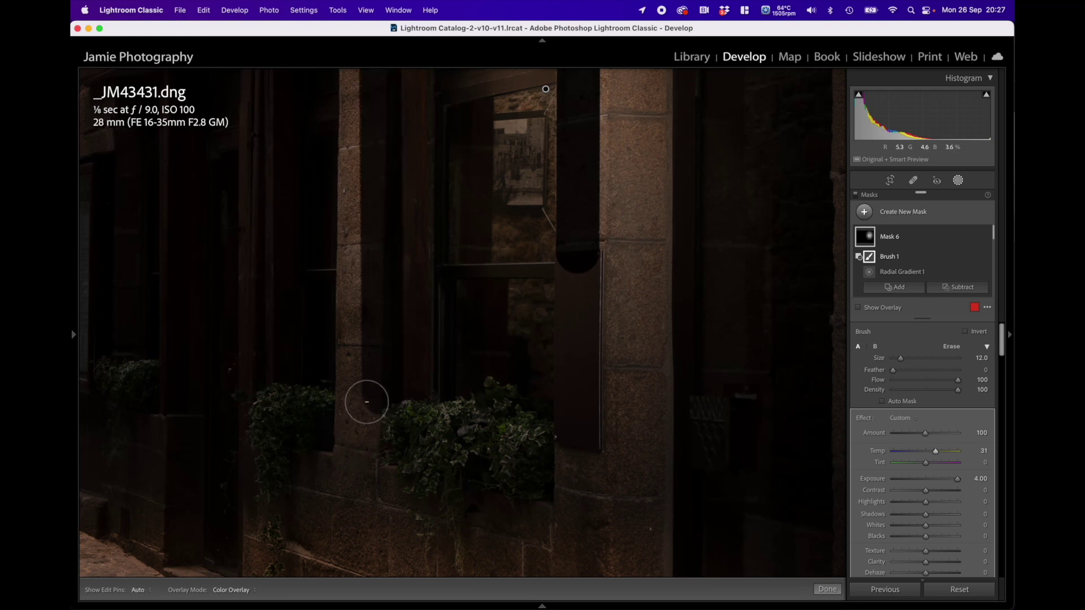
pyautogui.moveTo(362, 422)
pyautogui.mouseDown()
pyautogui.moveTo(362, 463)
pyautogui.moveTo(400, 539)
pyautogui.moveTo(435, 552)
pyautogui.moveTo(485, 517)
pyautogui.moveTo(511, 529)
pyautogui.moveTo(547, 517)
pyautogui.moveTo(576, 449)
pyautogui.moveTo(561, 450)
pyautogui.moveTo(568, 402)
pyautogui.mouseUp()
pyautogui.keyDown('shift'); pyautogui.click(574, 263); pyautogui.keyUp('shift')
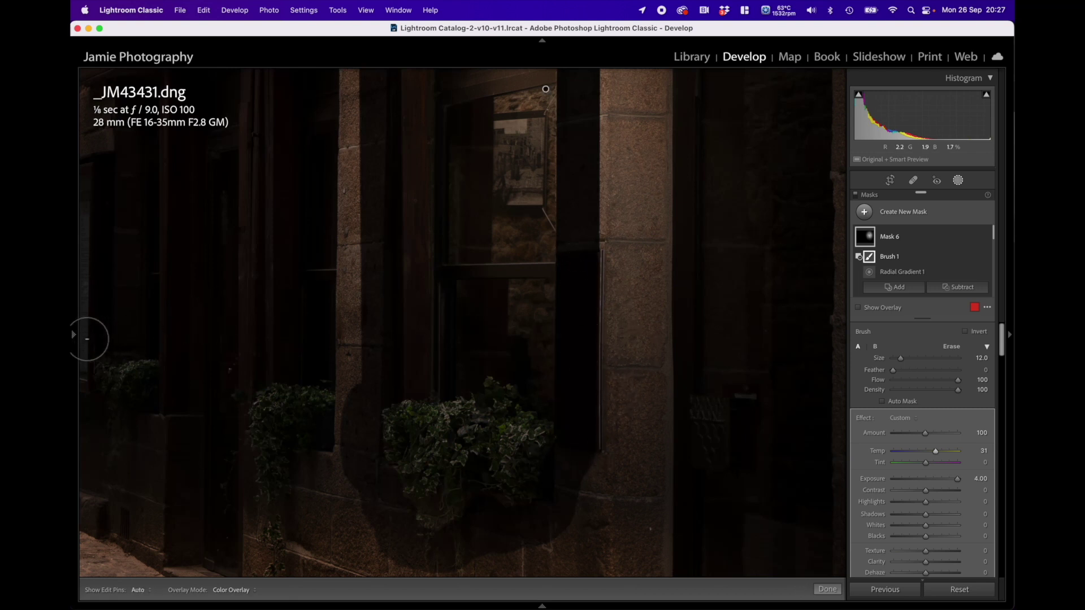
# Subtract the doorway, sign and surrounding shopfront wall from Mask 6 with the brush at size 22.
pyautogui.moveTo(73, 334)
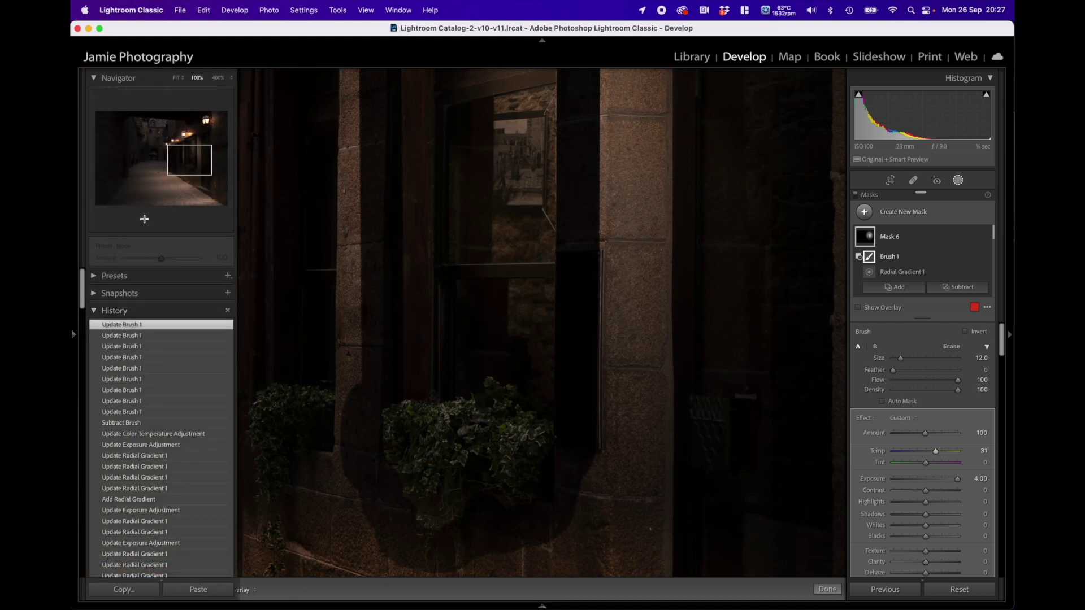
pyautogui.click(232, 80)
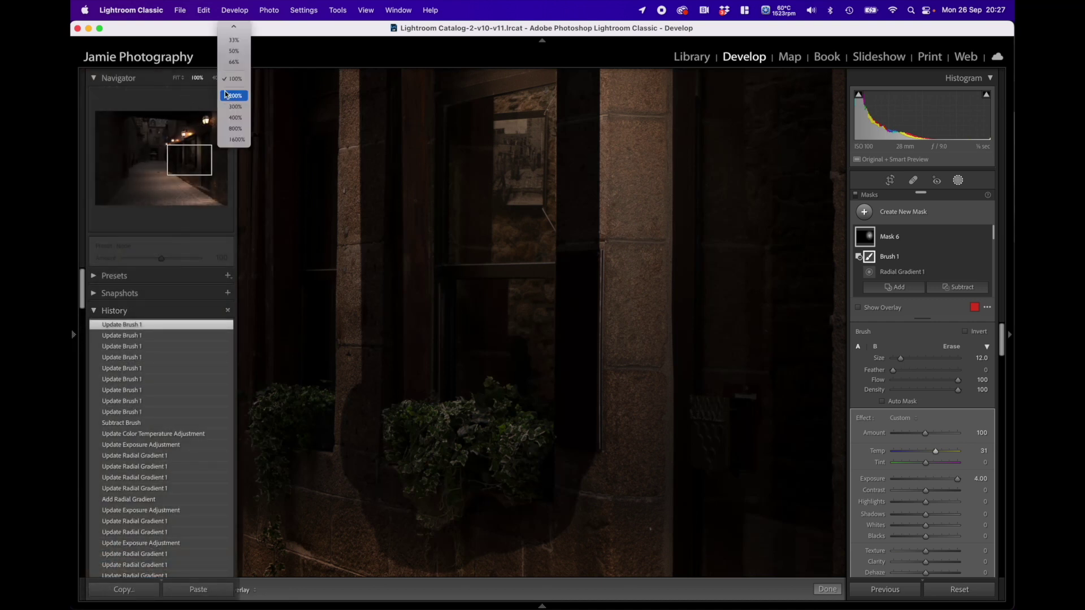
pyautogui.click(179, 80)
pyautogui.click(176, 79)
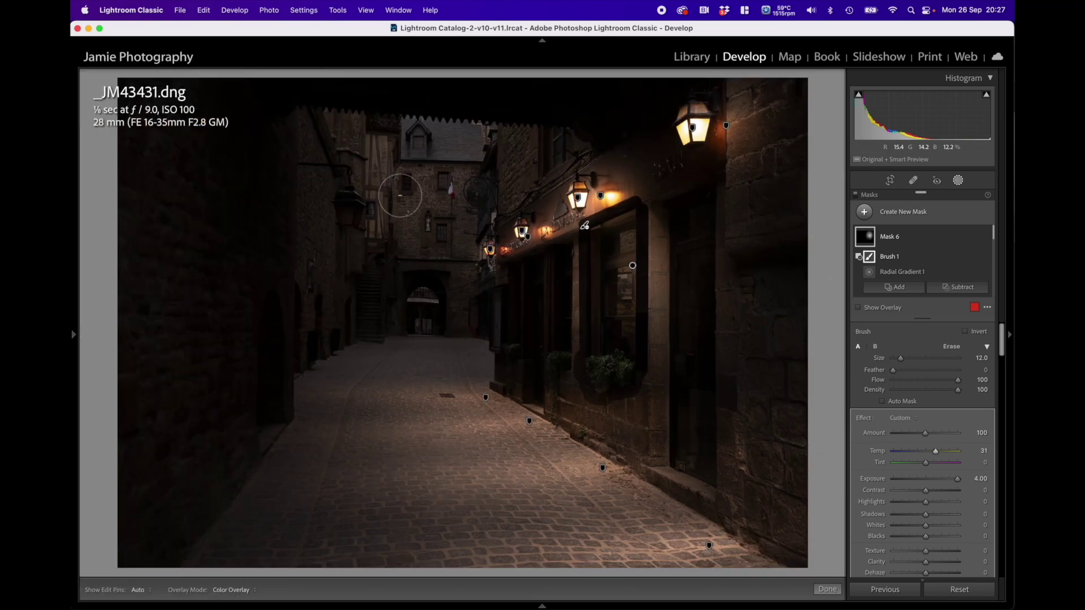
pyautogui.scroll(5, 682, 213)
pyautogui.moveTo(682, 214)
pyautogui.mouseDown()
pyautogui.moveTo(672, 180)
pyautogui.moveTo(685, 259)
pyautogui.moveTo(680, 390)
pyautogui.mouseUp()
pyautogui.press('h')
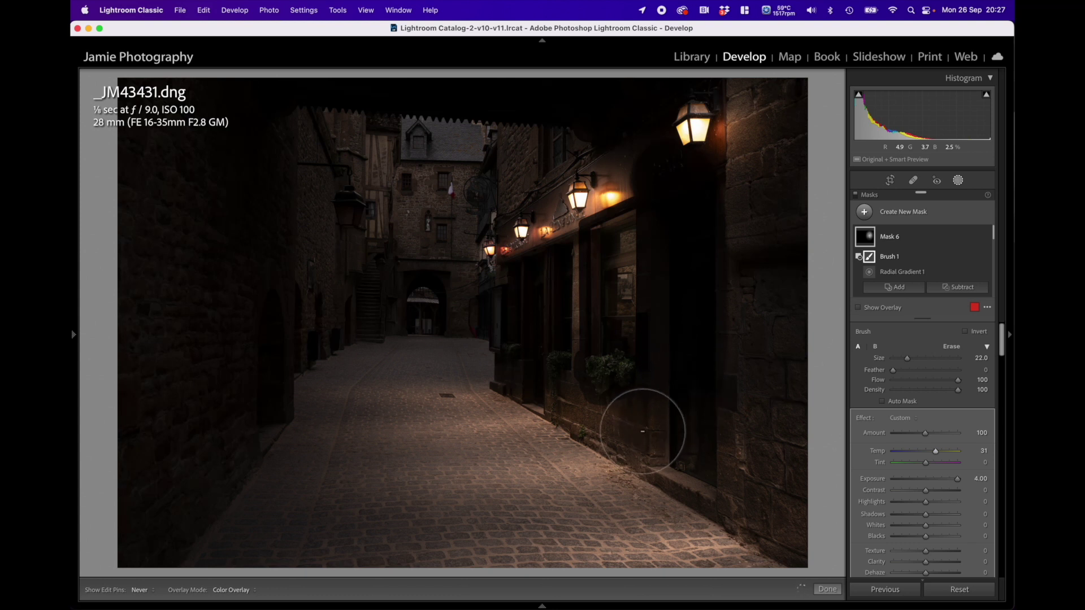
pyautogui.moveTo(557, 427)
pyautogui.mouseDown()
pyautogui.moveTo(545, 327)
pyautogui.moveTo(551, 203)
pyautogui.moveTo(556, 188)
pyautogui.moveTo(620, 160)
pyautogui.moveTo(605, 169)
pyautogui.moveTo(619, 170)
pyautogui.mouseUp()
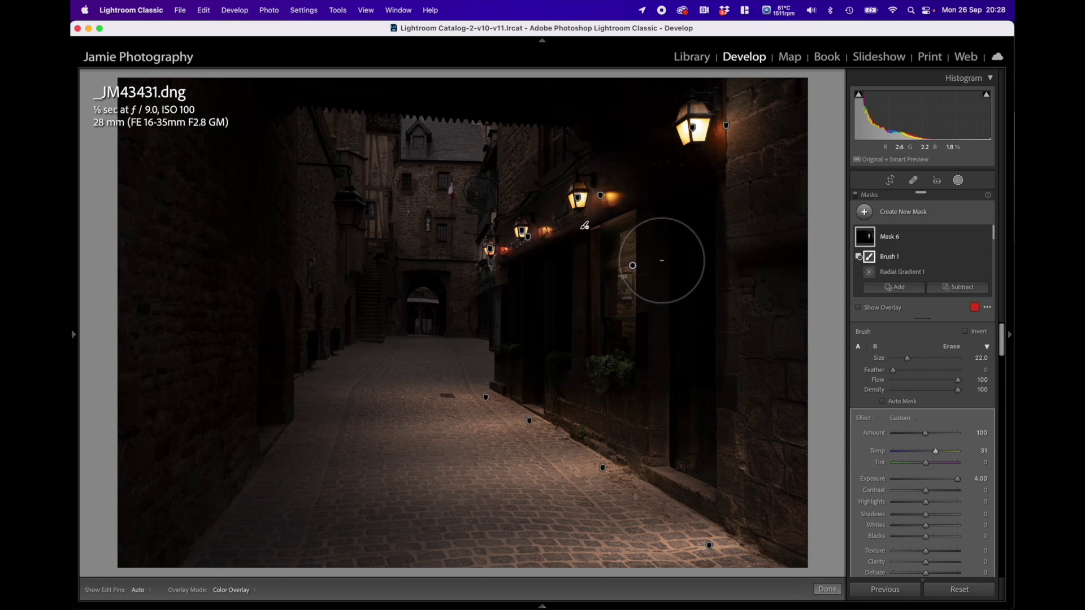
# Subtract the leftover mask areas outside the window with the brush at size 38, and set Mask 6 highlights to 37.
pyautogui.moveTo(867, 238)
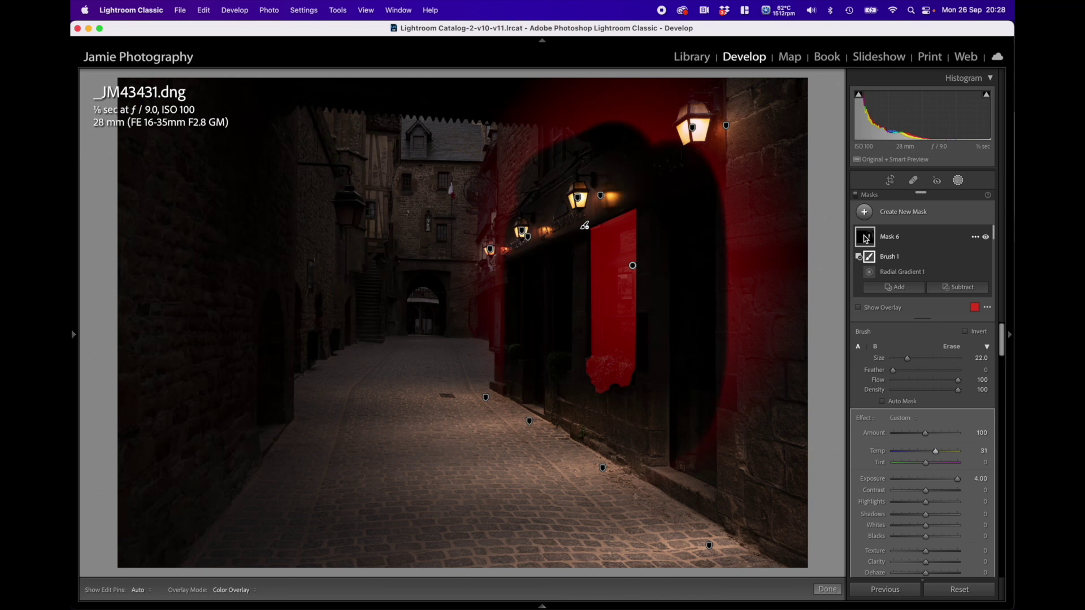
pyautogui.scroll(5, 727, 234)
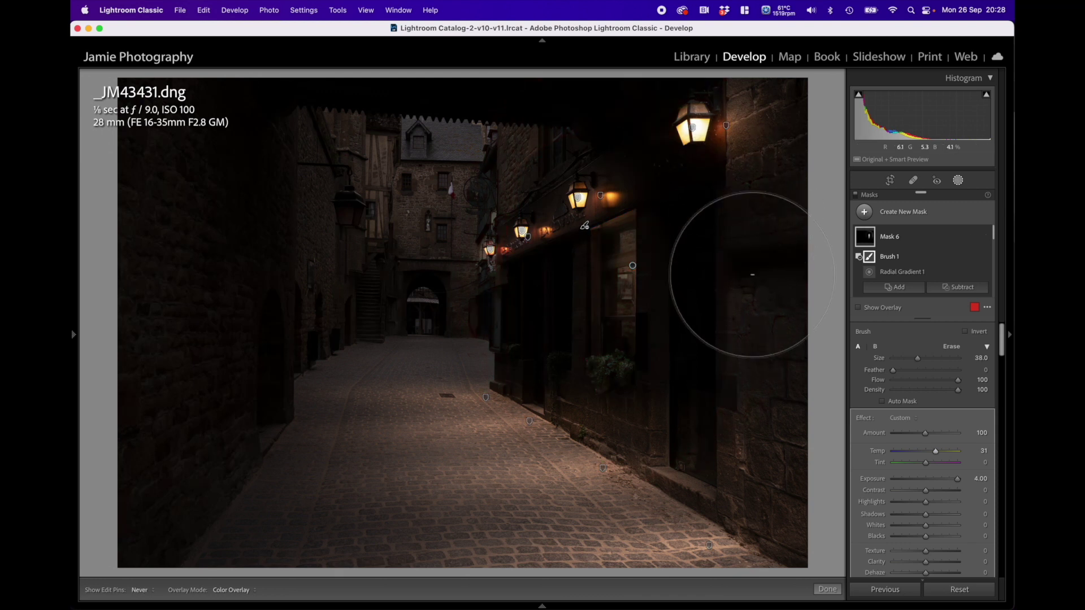
pyautogui.press('h')
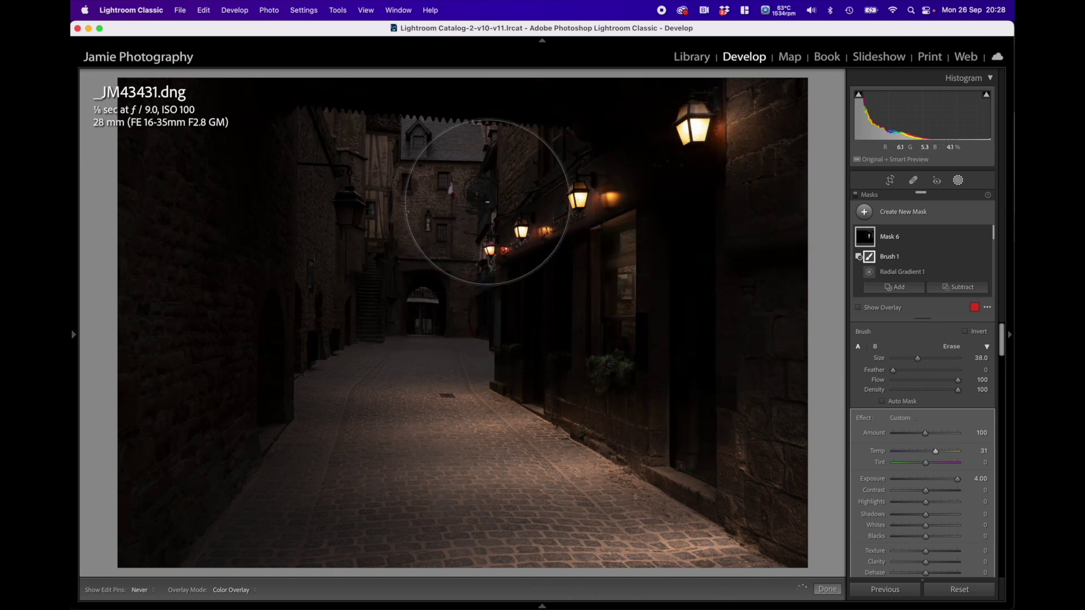
pyautogui.press('h')
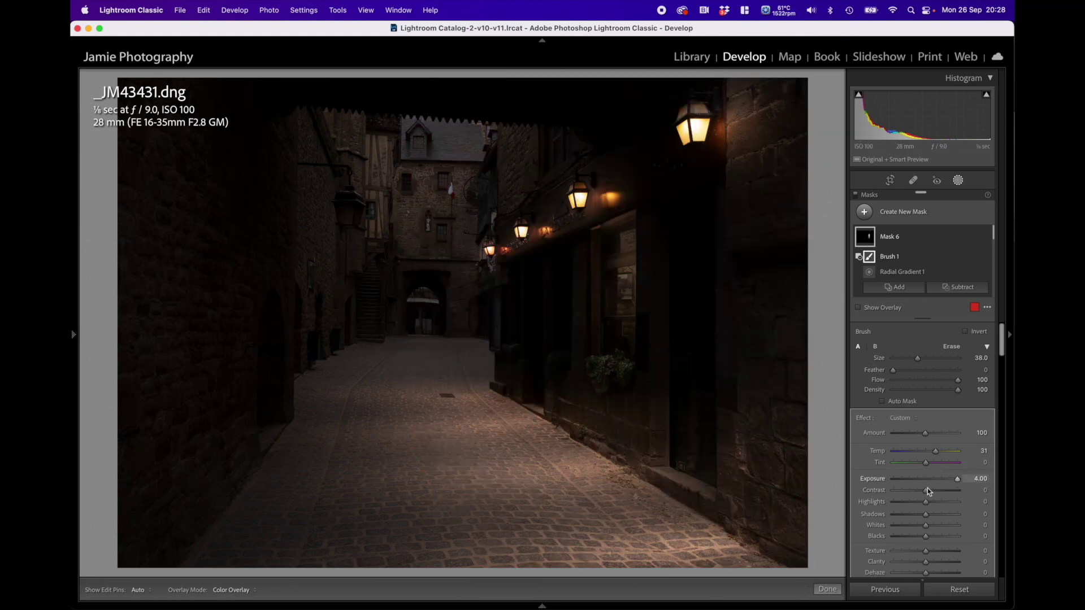
pyautogui.moveTo(927, 503); pyautogui.dragTo(936, 503)
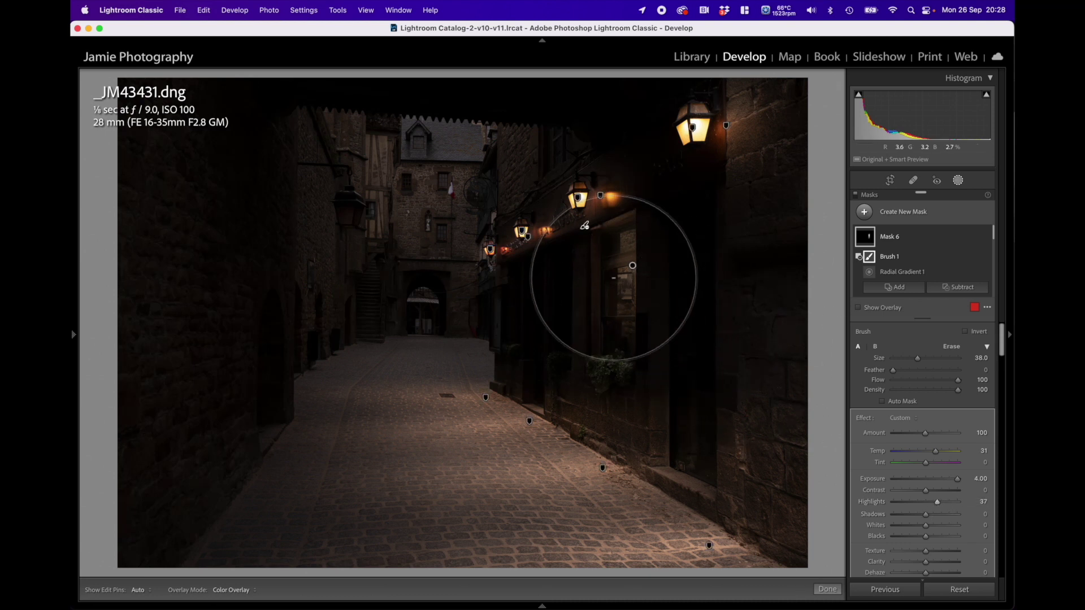
# Soften the subtracting brush for the window details with feather 20 and flow 70.
pyautogui.scroll(-2, 585, 226)
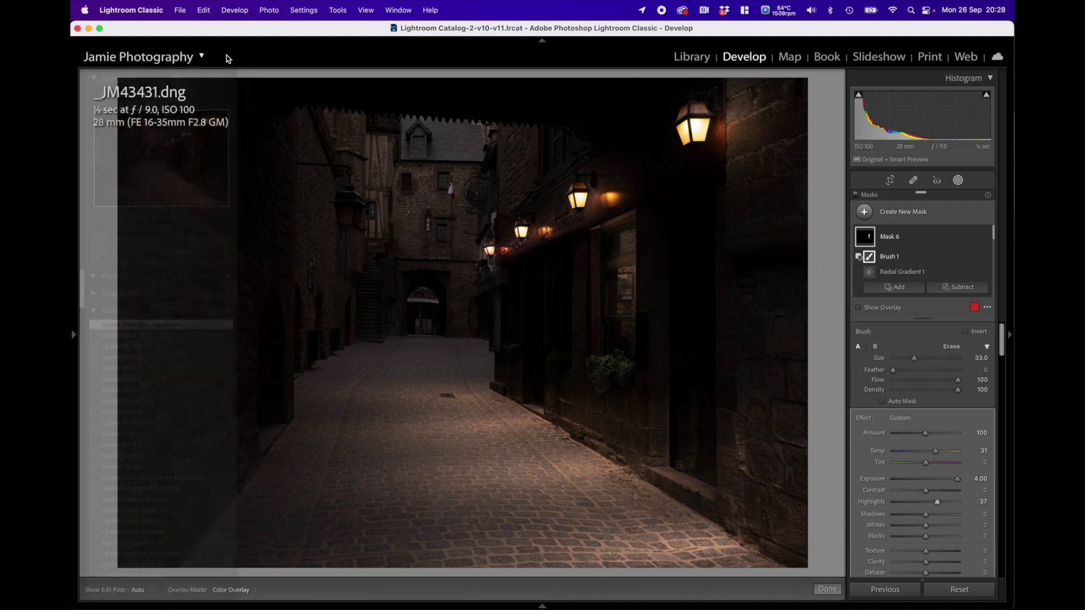
pyautogui.moveTo(73, 335)
pyautogui.click(198, 78)
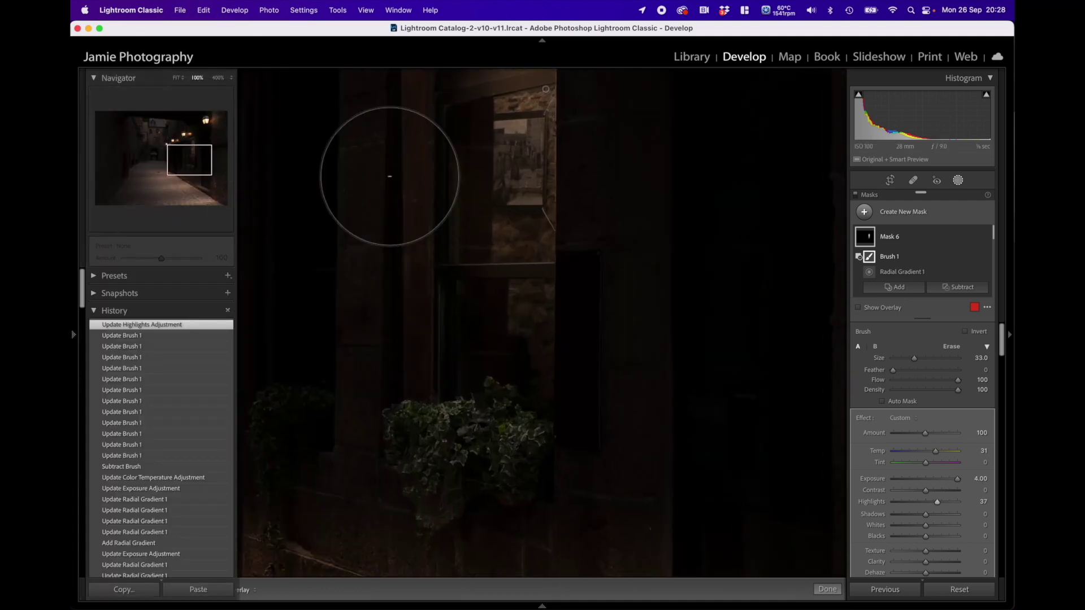
pyautogui.moveTo(567, 242); pyautogui.dragTo(604, 360)
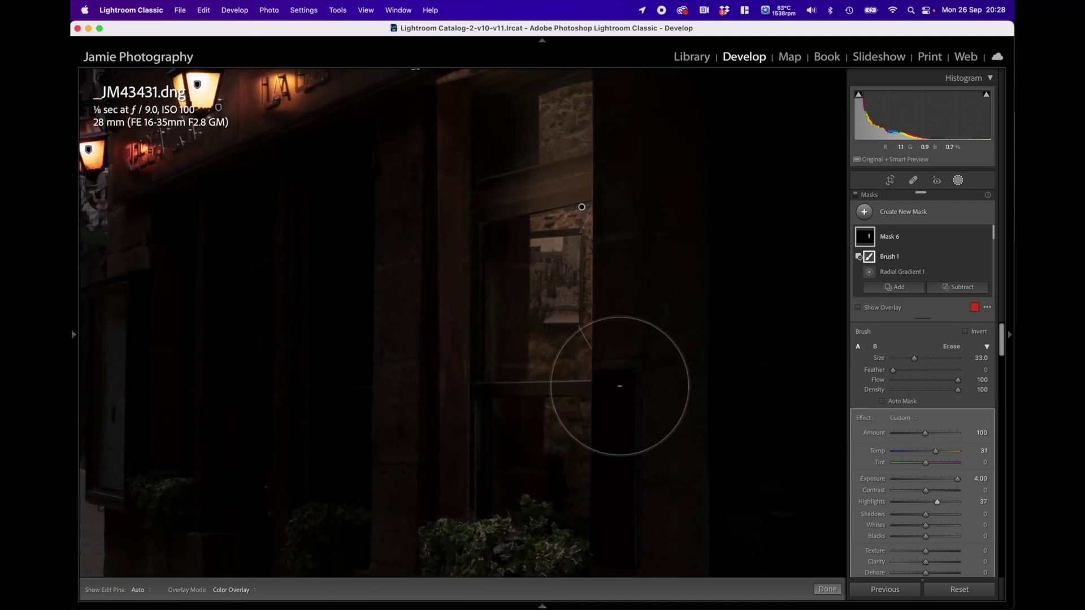
pyautogui.click(902, 371)
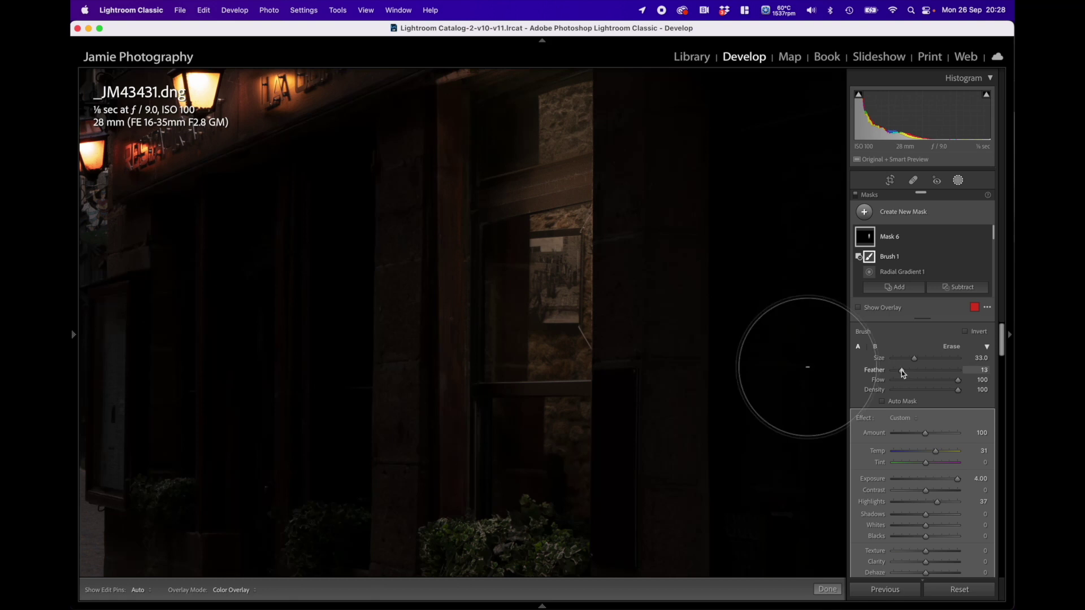
pyautogui.moveTo(905, 371); pyautogui.dragTo(906, 371)
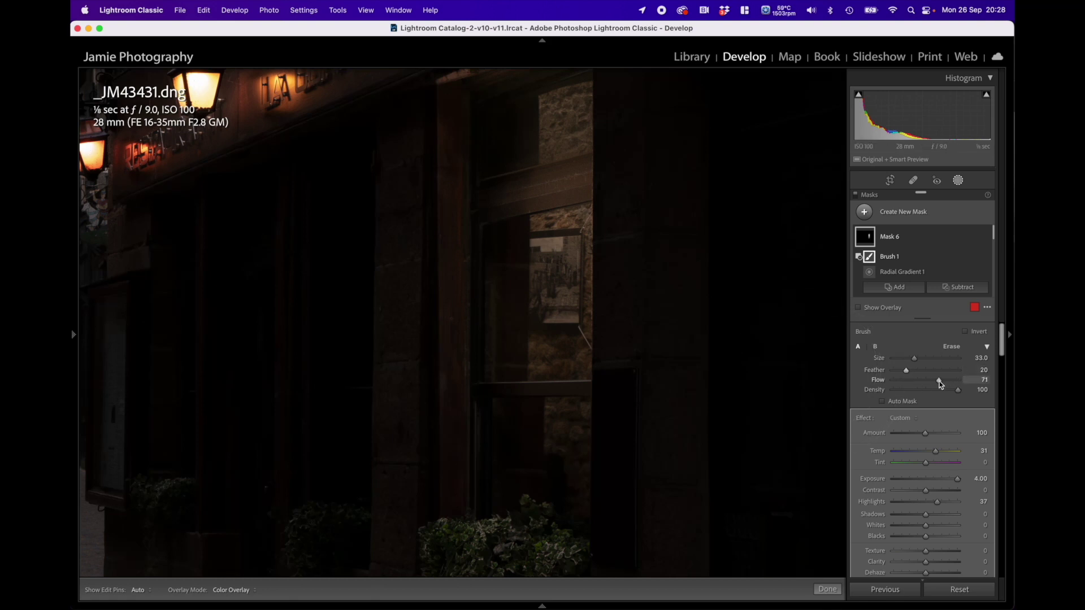
# Subtract the window's horizontal frame bars with a small brush of size 4 to 6, and collapse Mask 6's components.
pyautogui.scroll(-10, 700, 380)
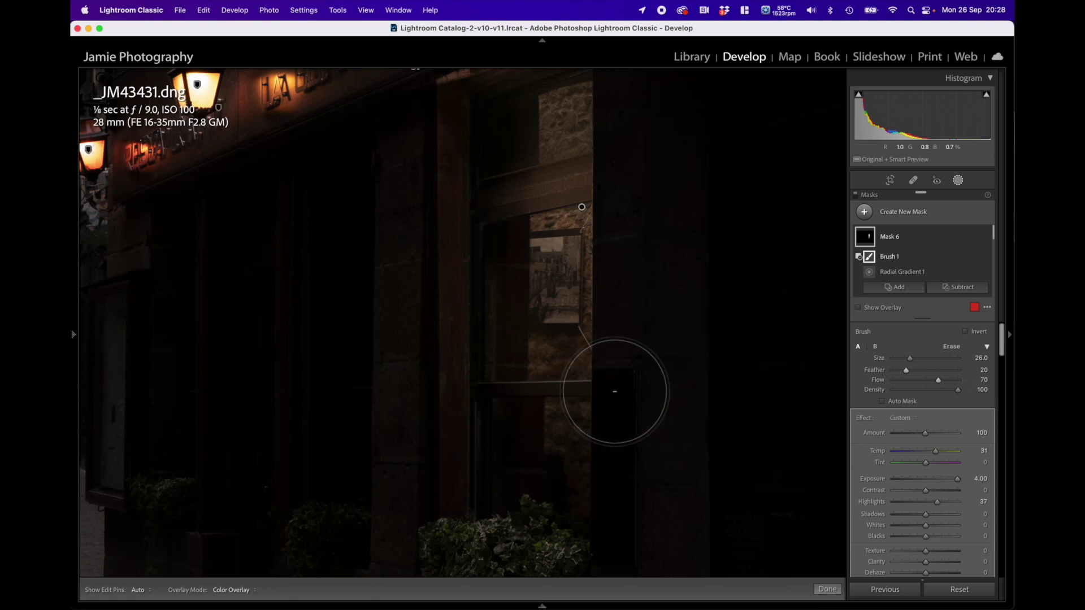
pyautogui.scroll(-2, 592, 392)
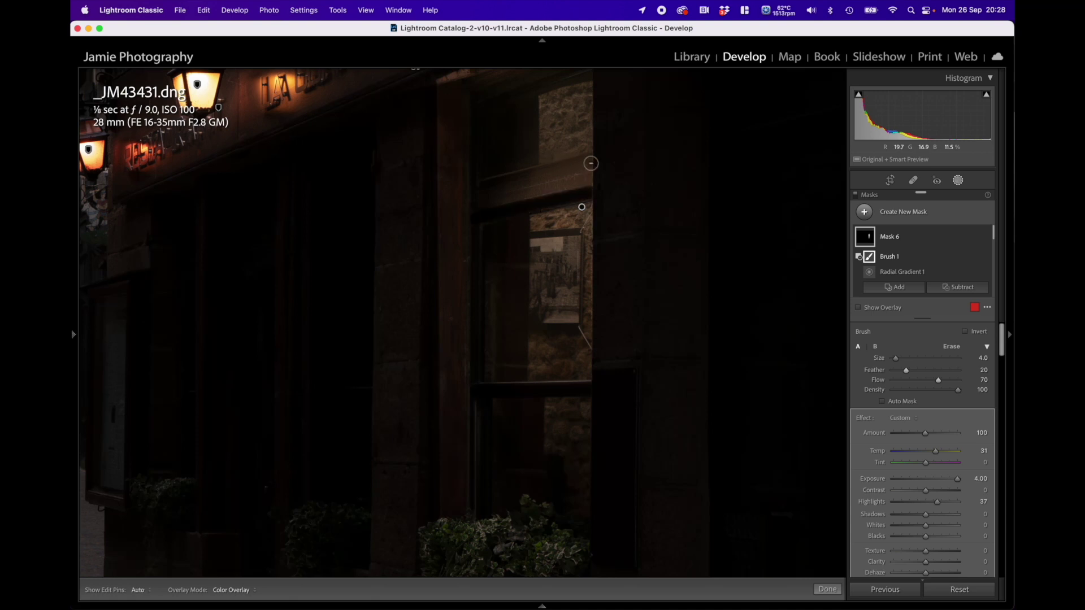
pyautogui.press('h')
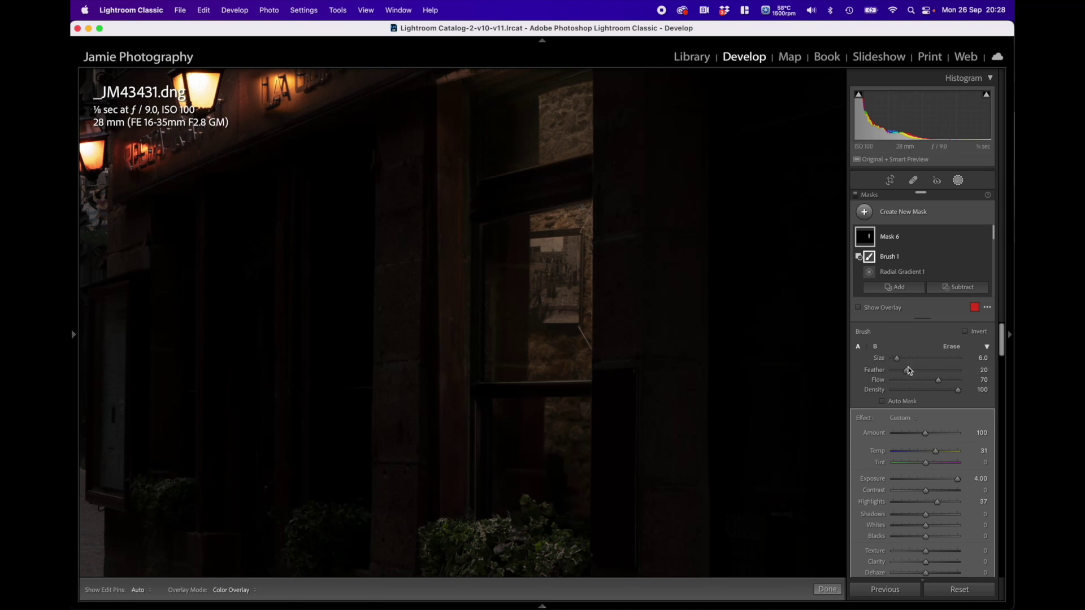
pyautogui.click(900, 234)
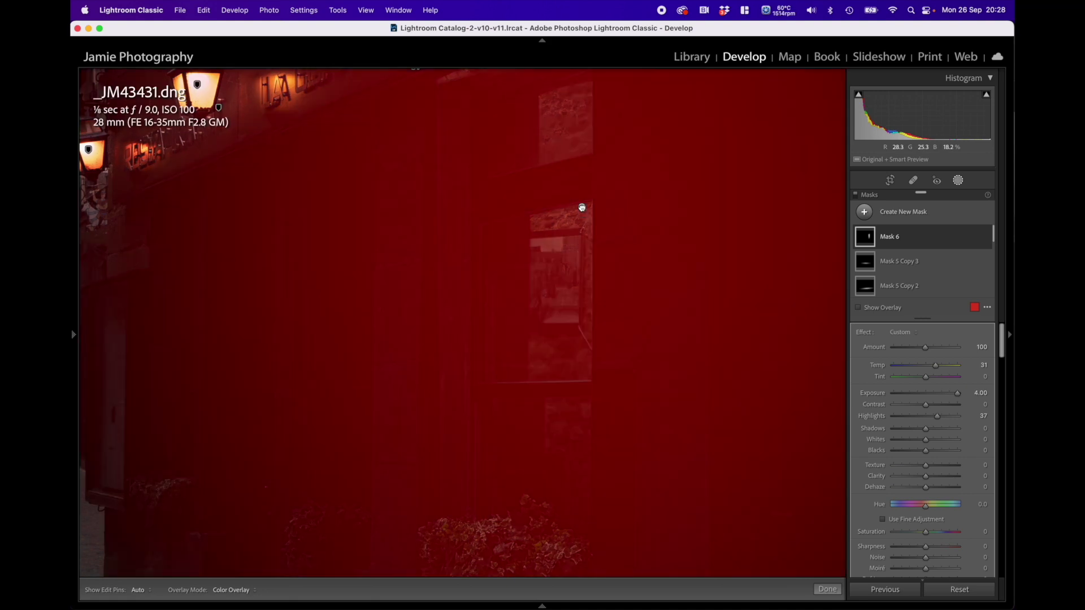
# Duplicate Mask 6 and soften the copy's subtracting brush to feather 32 and flow 38.
pyautogui.click(582, 208)
pyautogui.rightClick(582, 208)
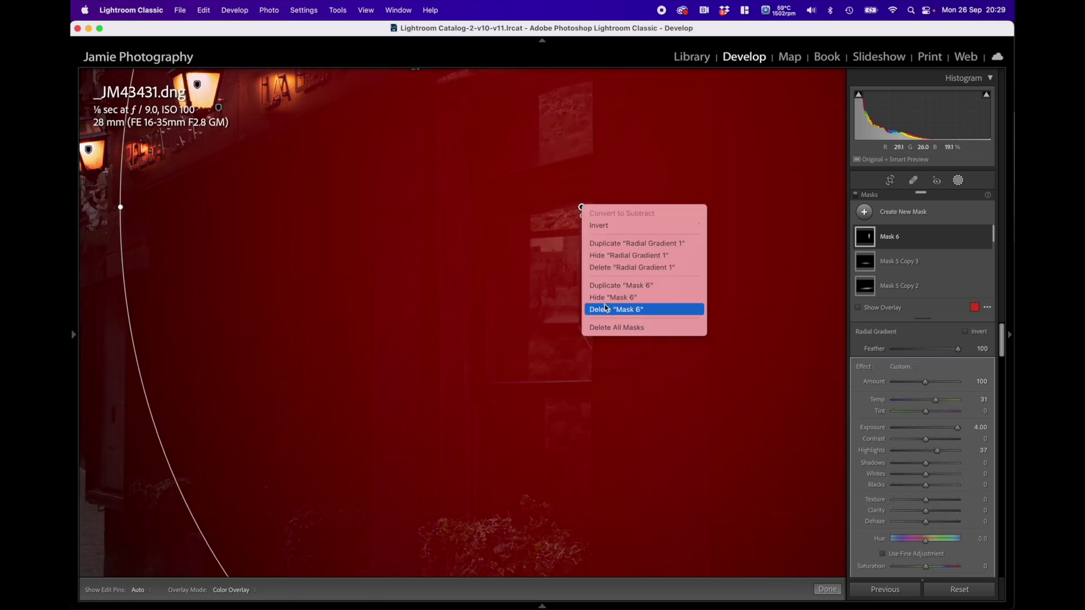
pyautogui.click(619, 286)
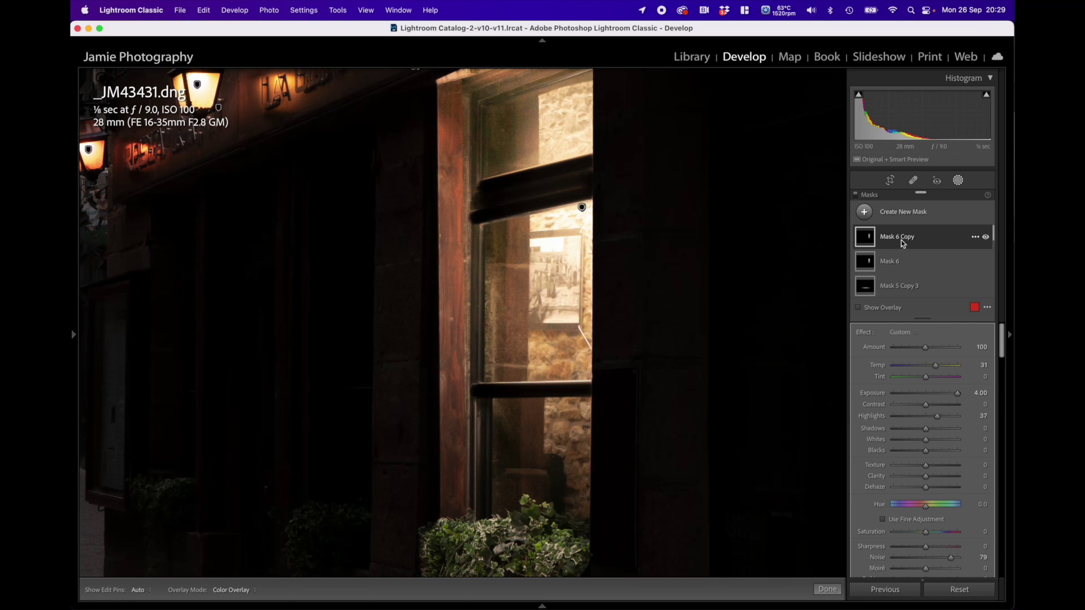
pyautogui.moveTo(869, 240)
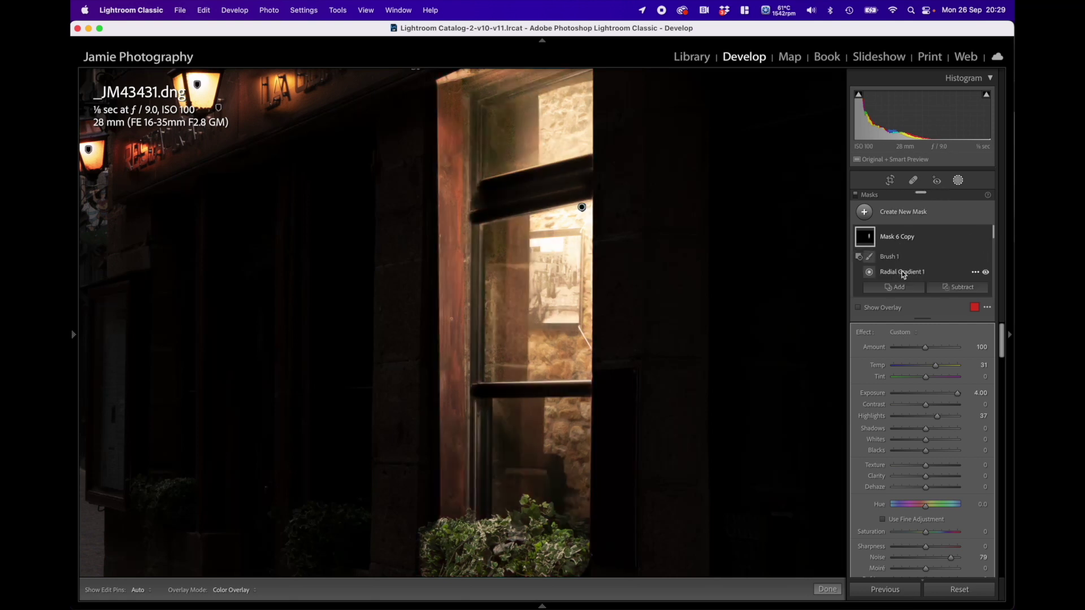
pyautogui.click(892, 258)
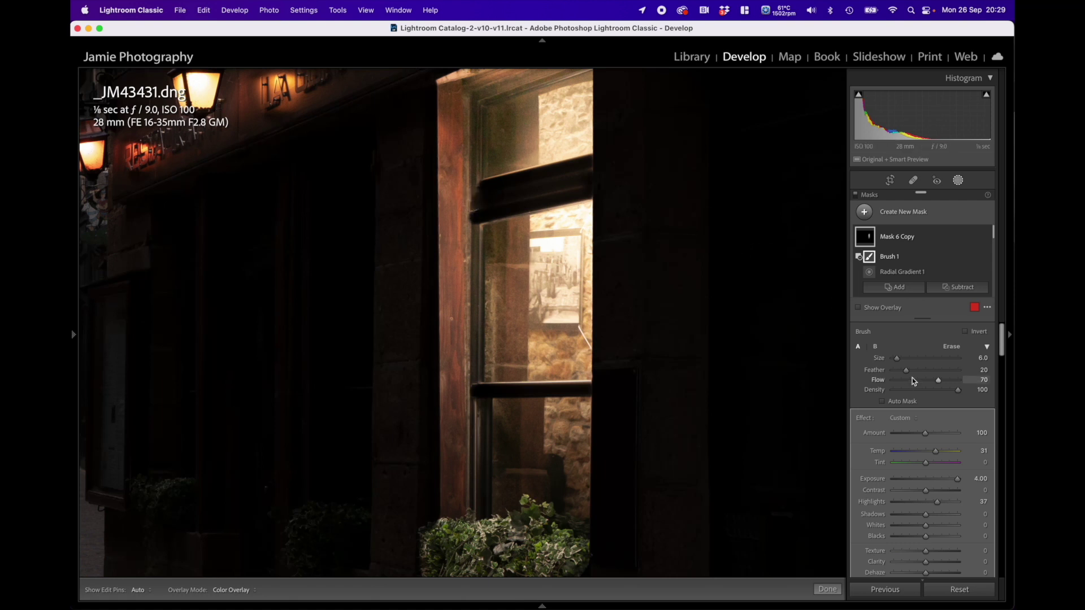
pyautogui.moveTo(917, 372); pyautogui.dragTo(914, 373)
pyautogui.click(917, 380)
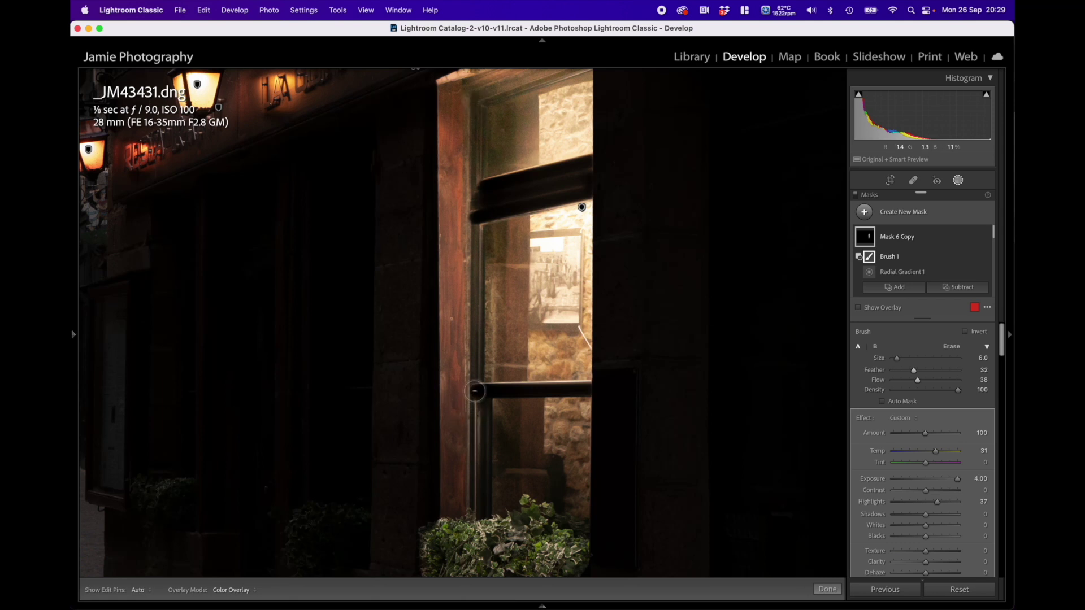
# Subtract the window's inner vertical frame from Mask 6 Copy with the size 6 brush.
pyautogui.moveTo(475, 390); pyautogui.dragTo(476, 391)
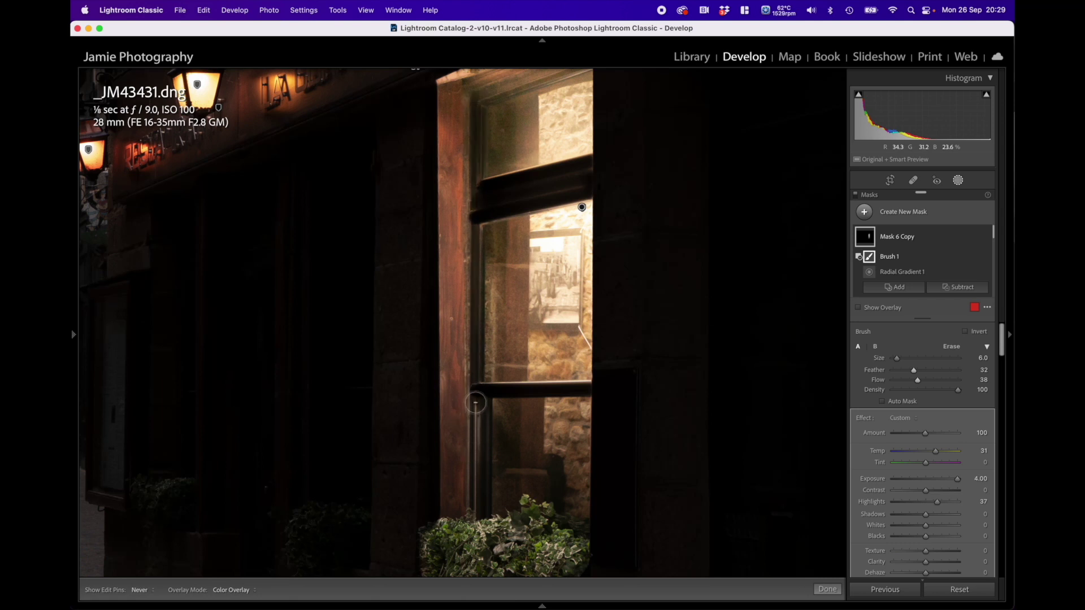
pyautogui.moveTo(471, 507); pyautogui.dragTo(471, 506)
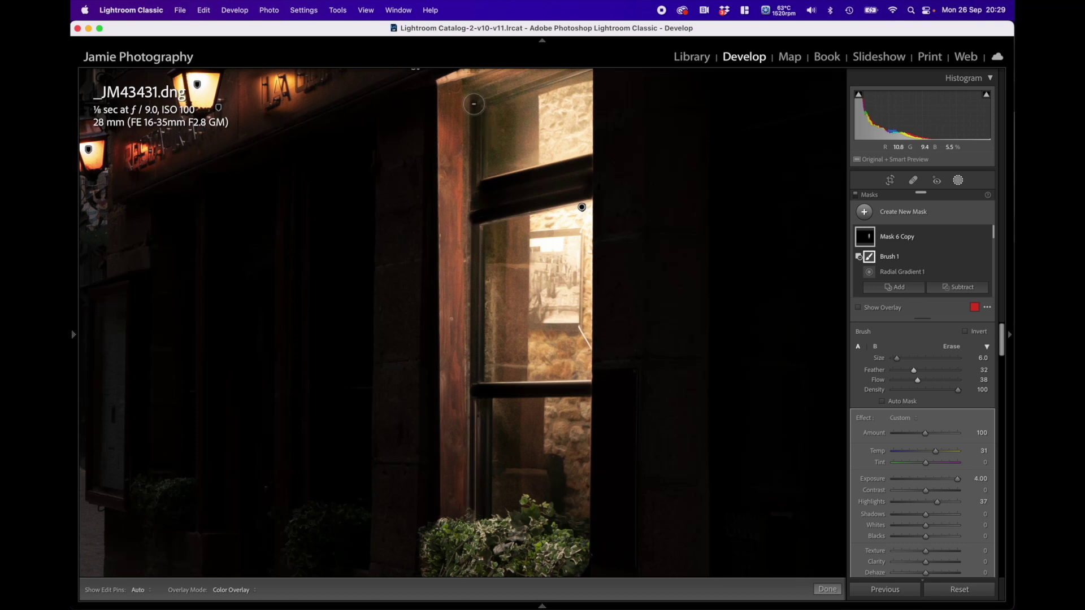
pyautogui.press('h')
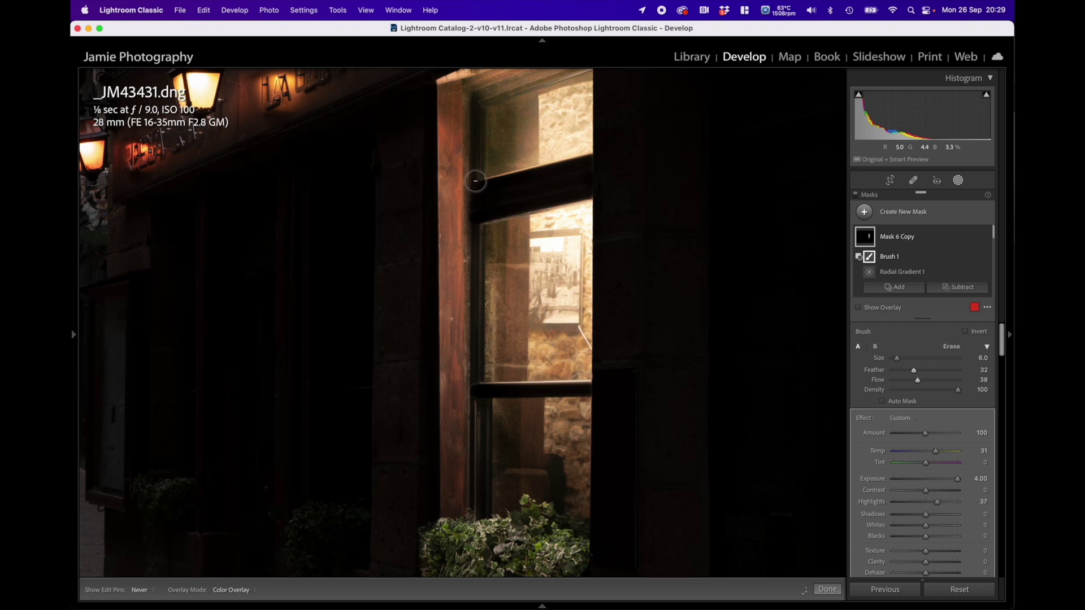
pyautogui.press('h')
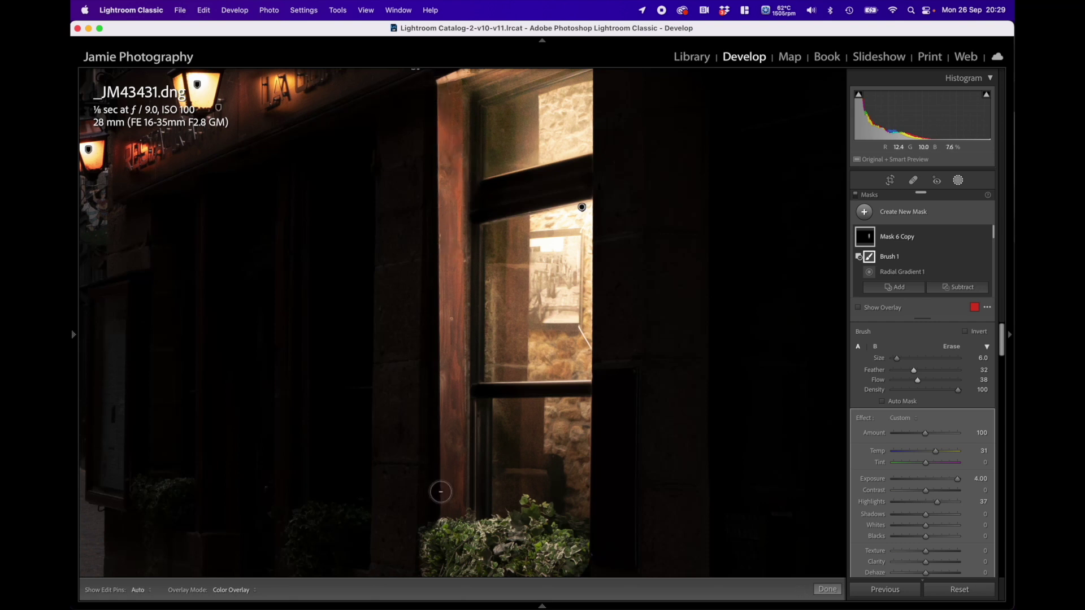
# Subtract the outer edge of the wooden window post from Mask 6 Copy, from the planter up to the top.
pyautogui.moveTo(440, 492); pyautogui.dragTo(439, 510)
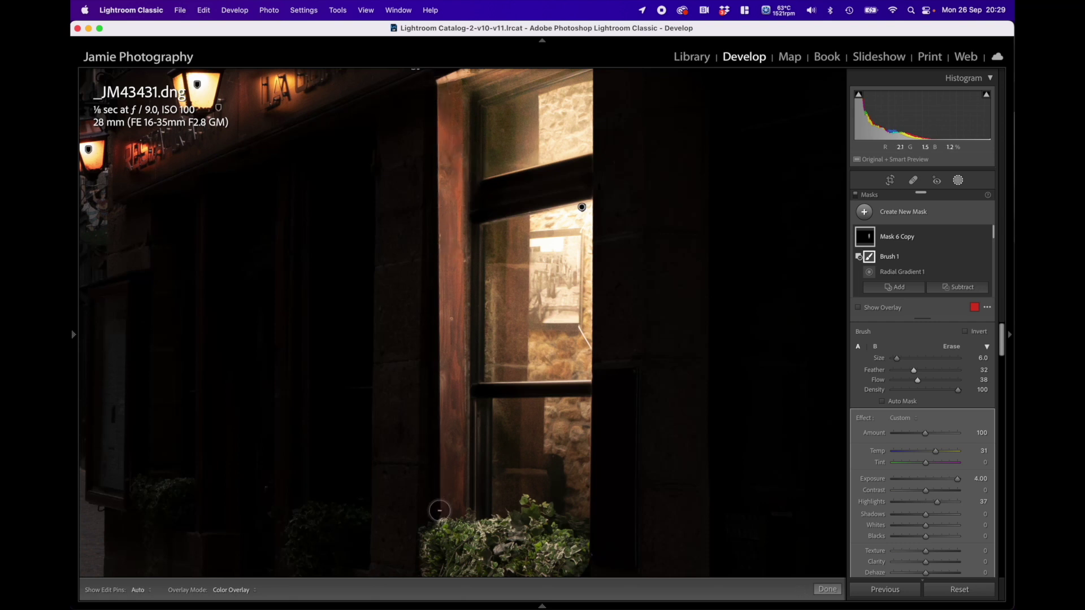
pyautogui.keyDown('shift'); pyautogui.click(436, 86); pyautogui.keyUp('shift')
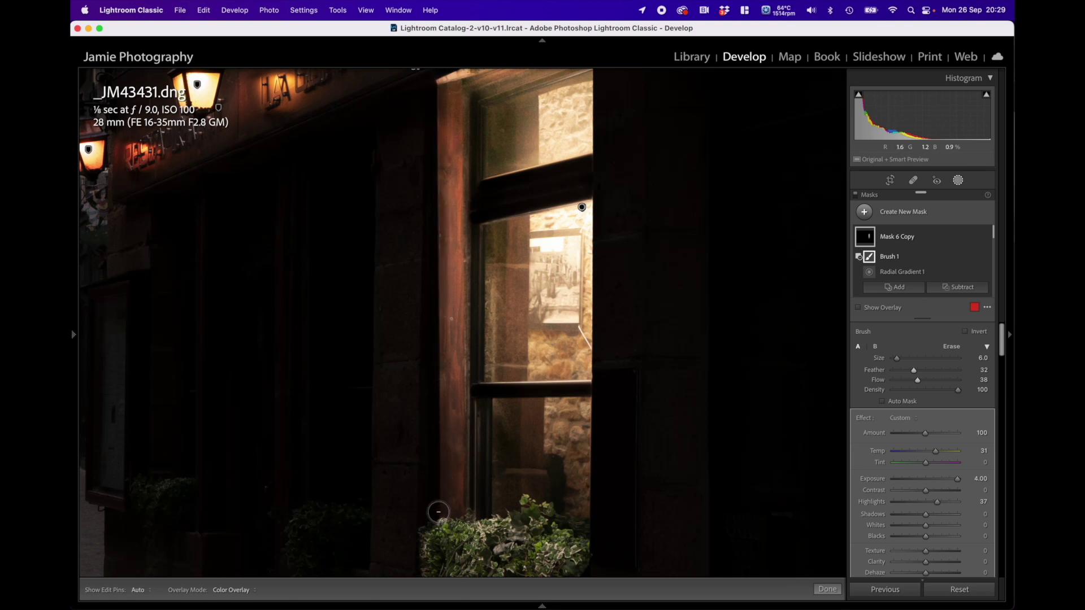
pyautogui.press('h')
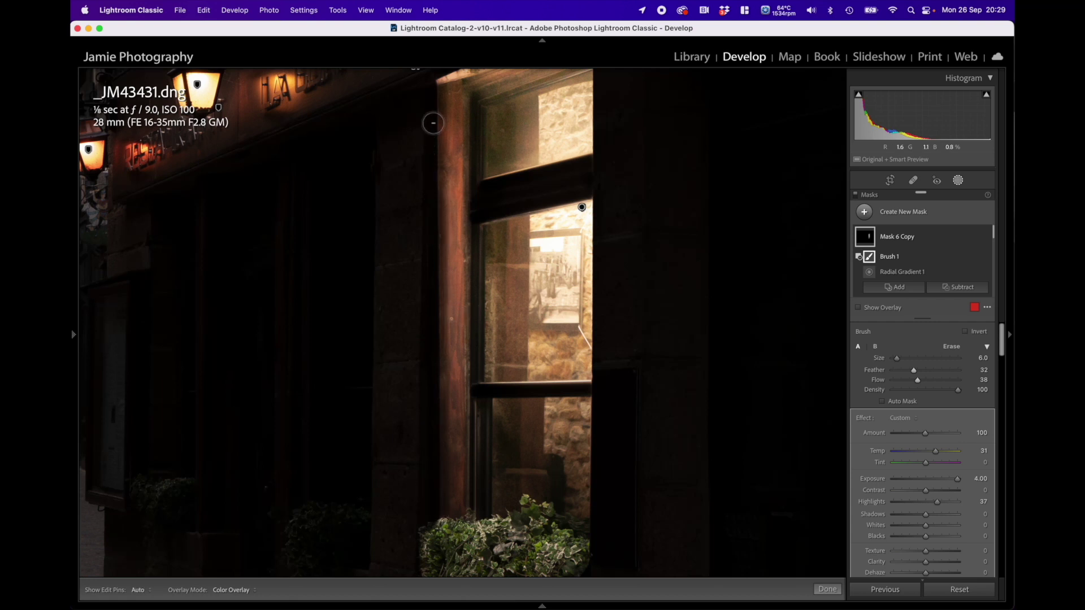
pyautogui.press('h')
# Subtract the upper edge of the window surround, below the shop sign, from Mask 6 Copy with the size 6 brush.
pyautogui.scroll(8, 552, 217)
pyautogui.press('h')
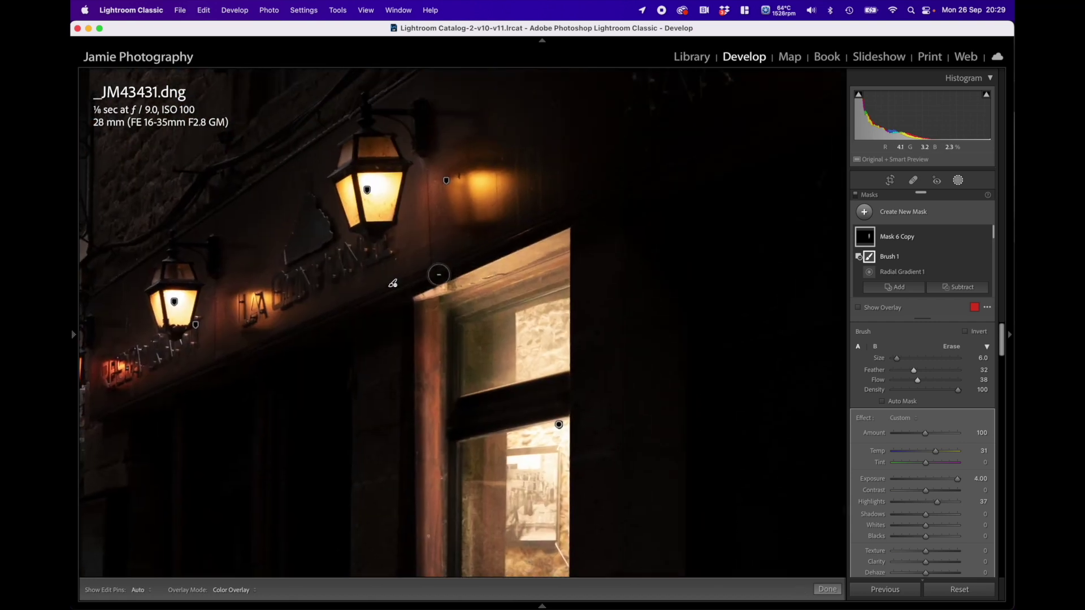
pyautogui.press('h')
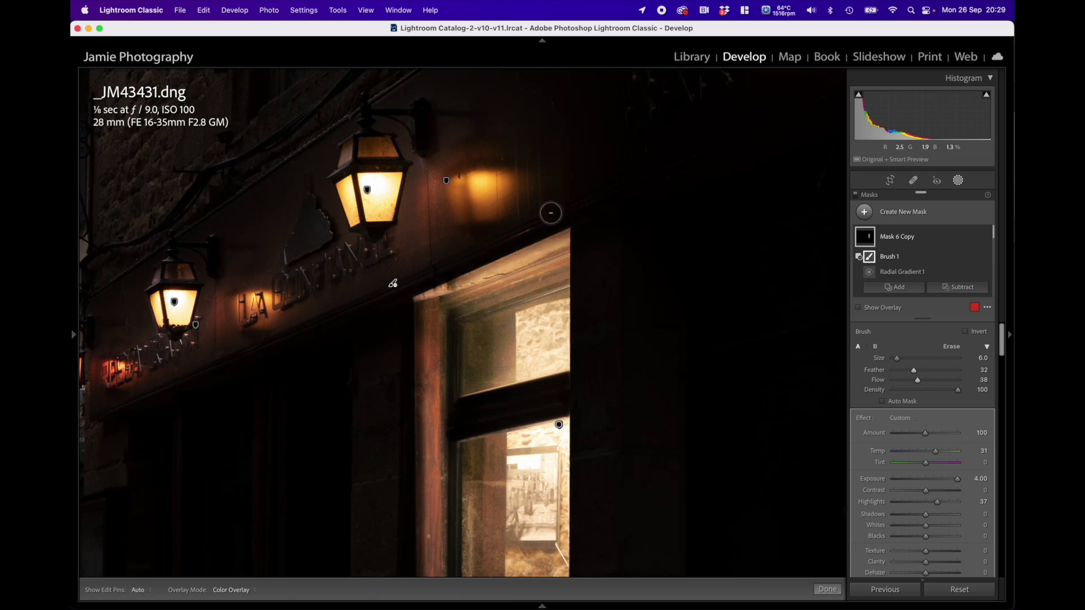
pyautogui.press('h')
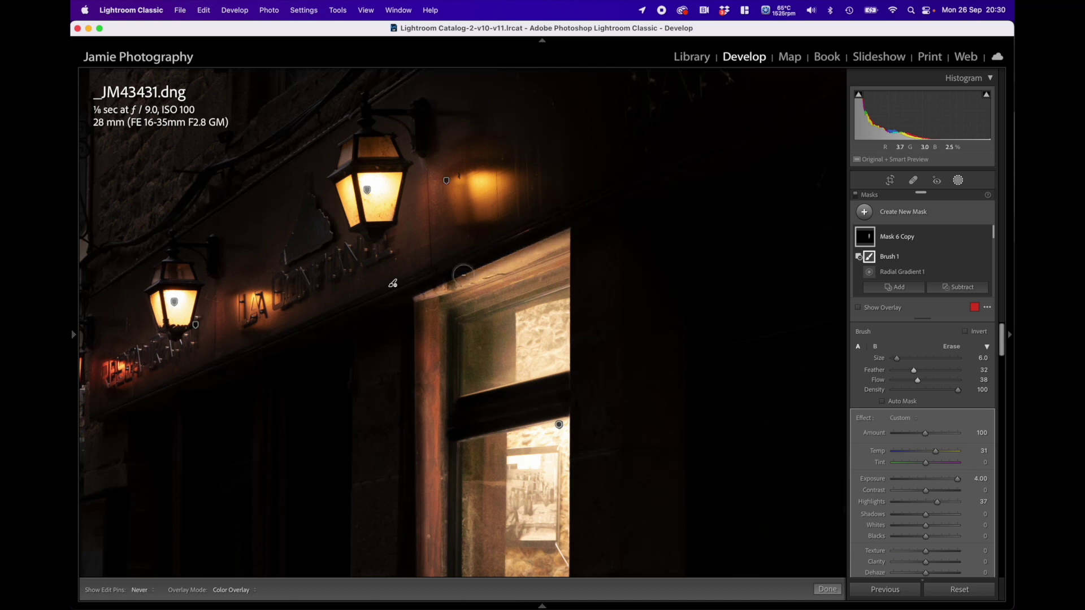
pyautogui.press('h')
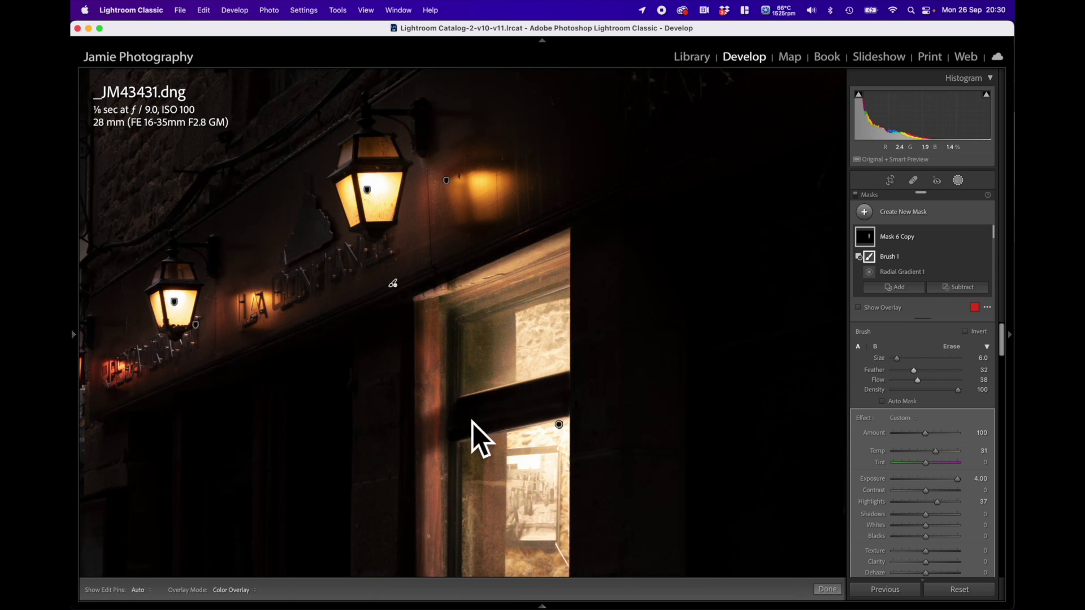
# Touch up the window's lower frame in Mask 6 Copy with a brush of size 3 to 5, undoing a stray stroke.
pyautogui.scroll(-5, 479, 447)
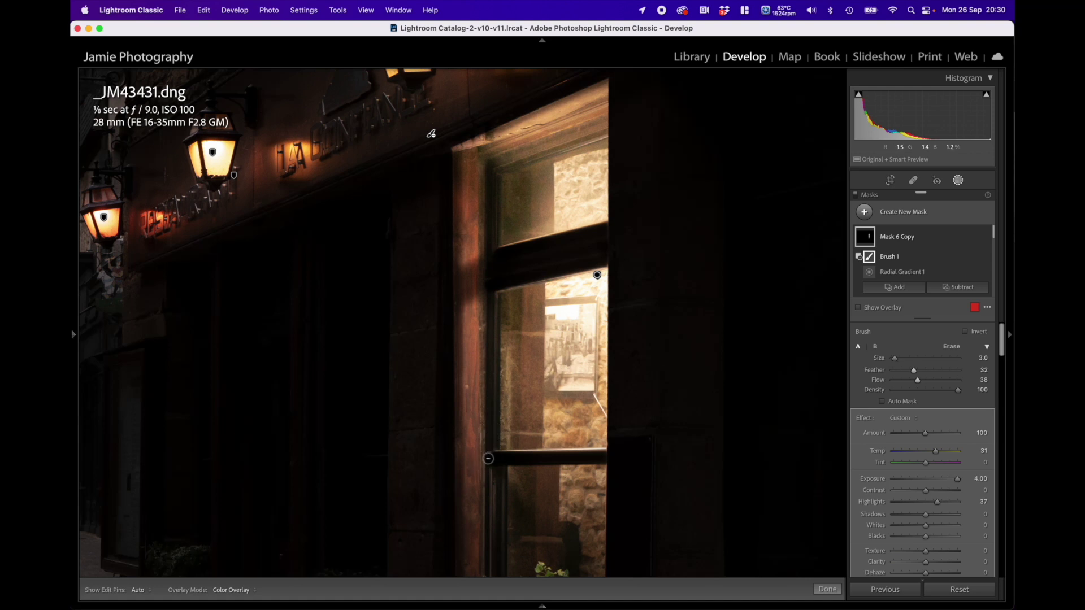
pyautogui.press('h')
pyautogui.press('super+z')
pyautogui.press('h')
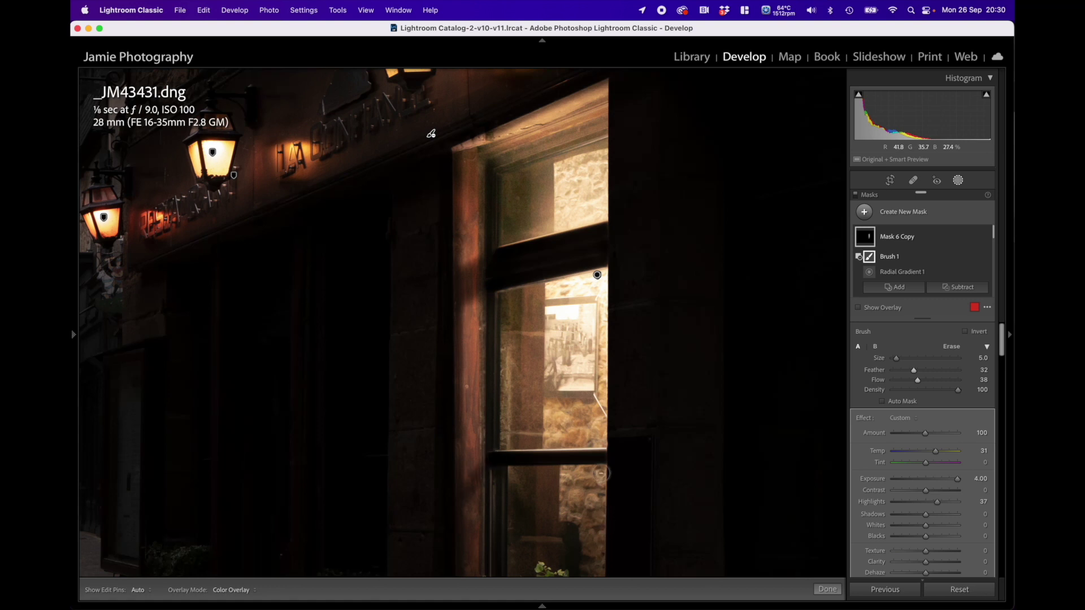
pyautogui.moveTo(575, 439); pyautogui.dragTo(554, 241)
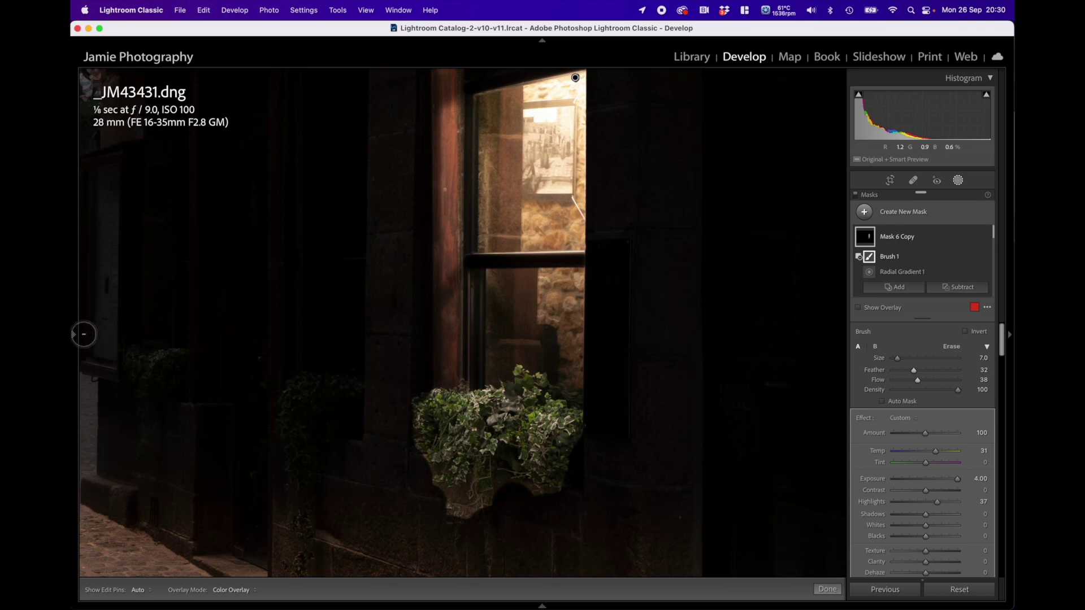
# Lower the exposure of Mask 6 Copy to 2.49 while viewing the whole photo.
pyautogui.moveTo(73, 334)
pyautogui.click(177, 79)
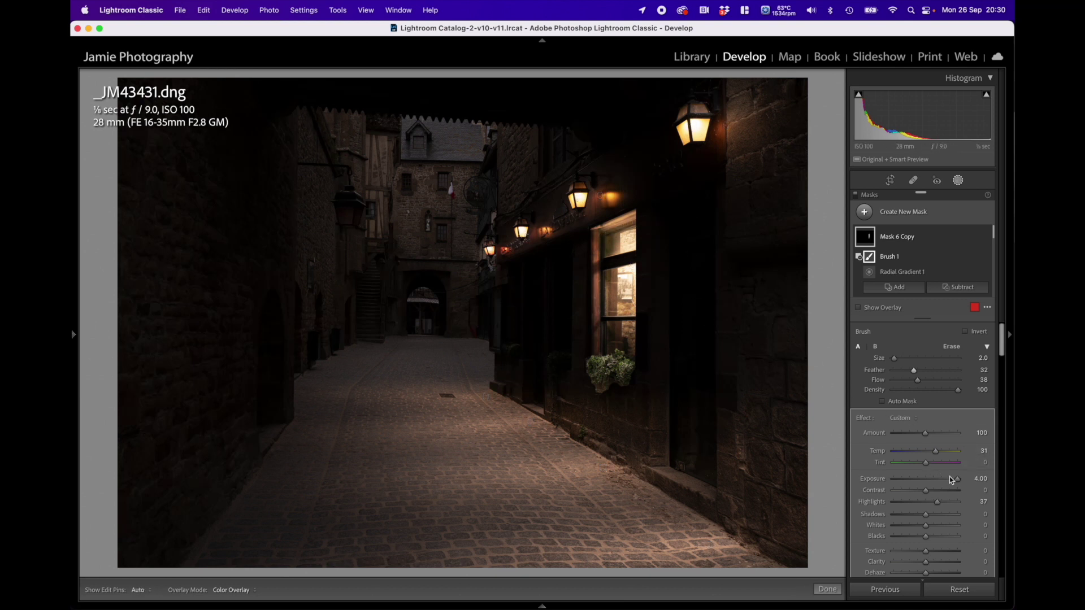
pyautogui.moveTo(958, 480); pyautogui.dragTo(947, 483)
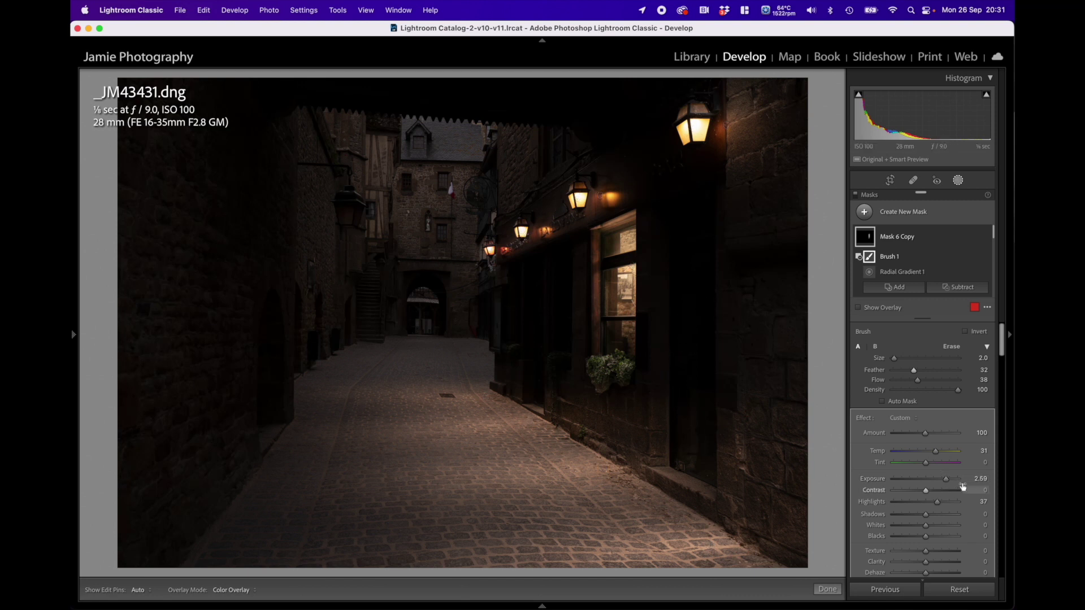
pyautogui.moveTo(947, 483); pyautogui.dragTo(946, 484)
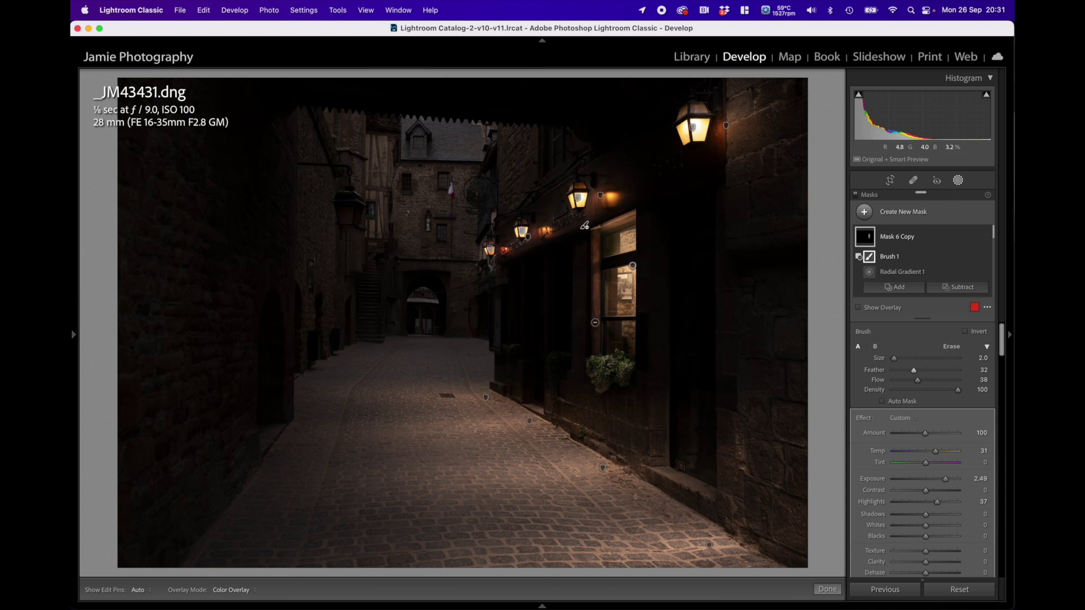
# Create a tall radial gradient mask over the shopfront, spanning from above the lanterns to the edge of the cobblestones.
pyautogui.click(913, 214)
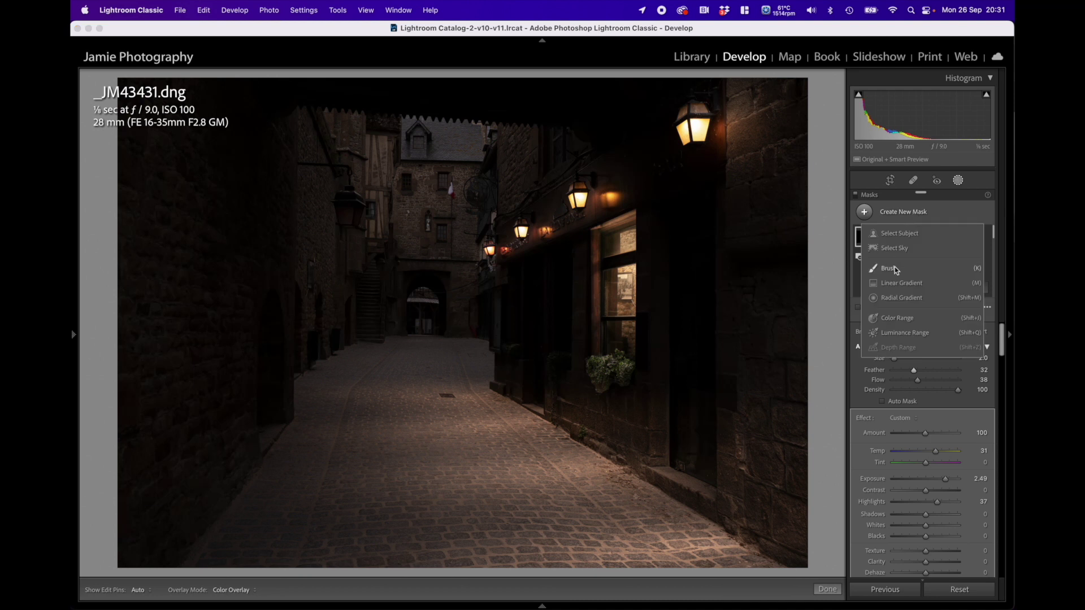
pyautogui.click(901, 295)
pyautogui.moveTo(523, 285); pyautogui.dragTo(612, 446)
pyautogui.moveTo(523, 280); pyautogui.dragTo(537, 281)
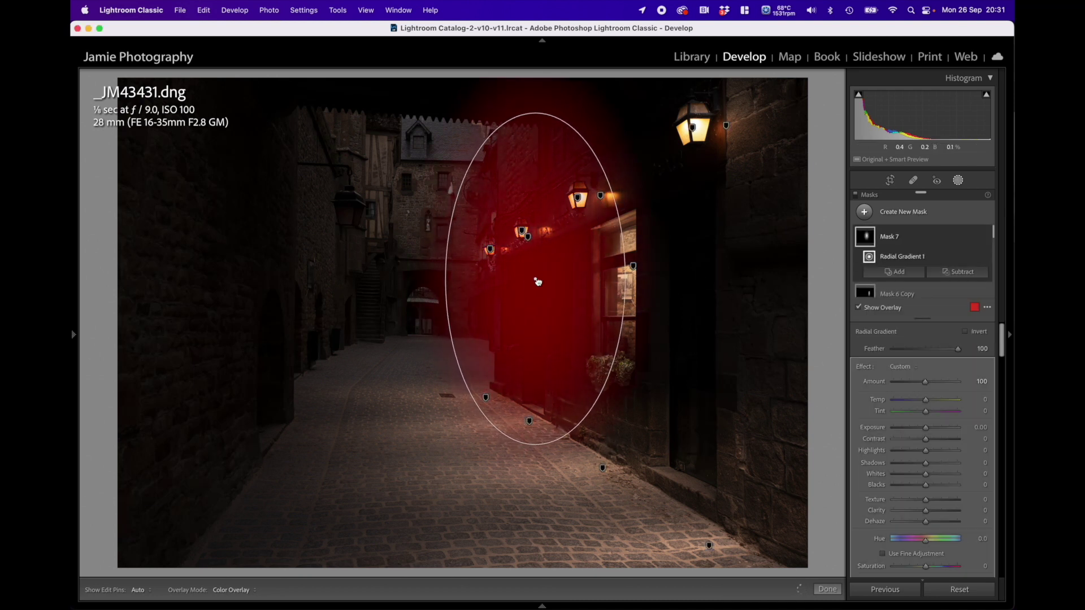
pyautogui.moveTo(537, 445); pyautogui.dragTo(536, 454)
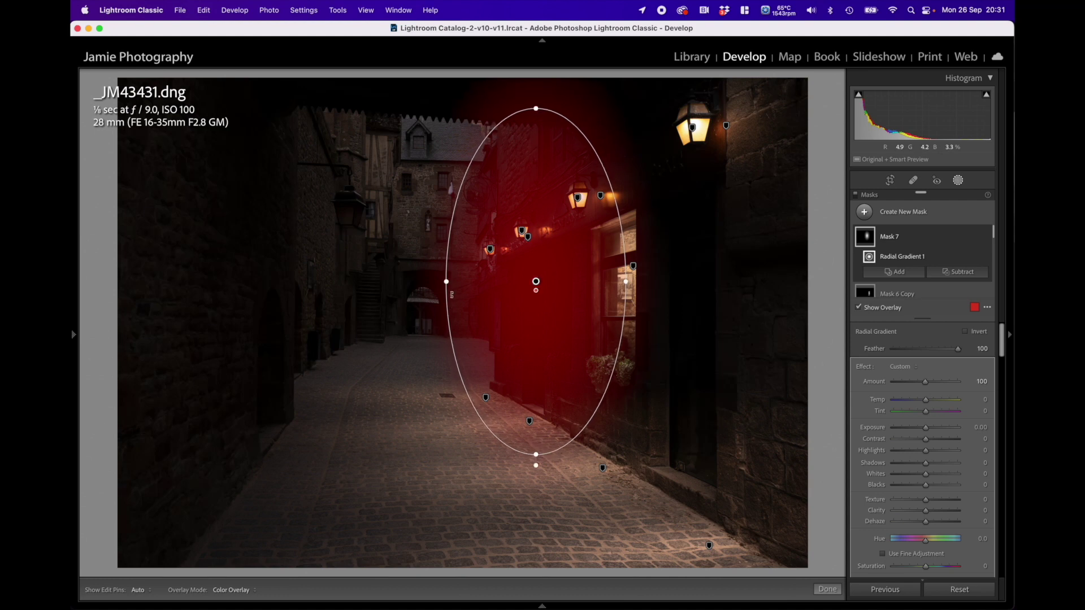
pyautogui.moveTo(447, 281); pyautogui.dragTo(441, 282)
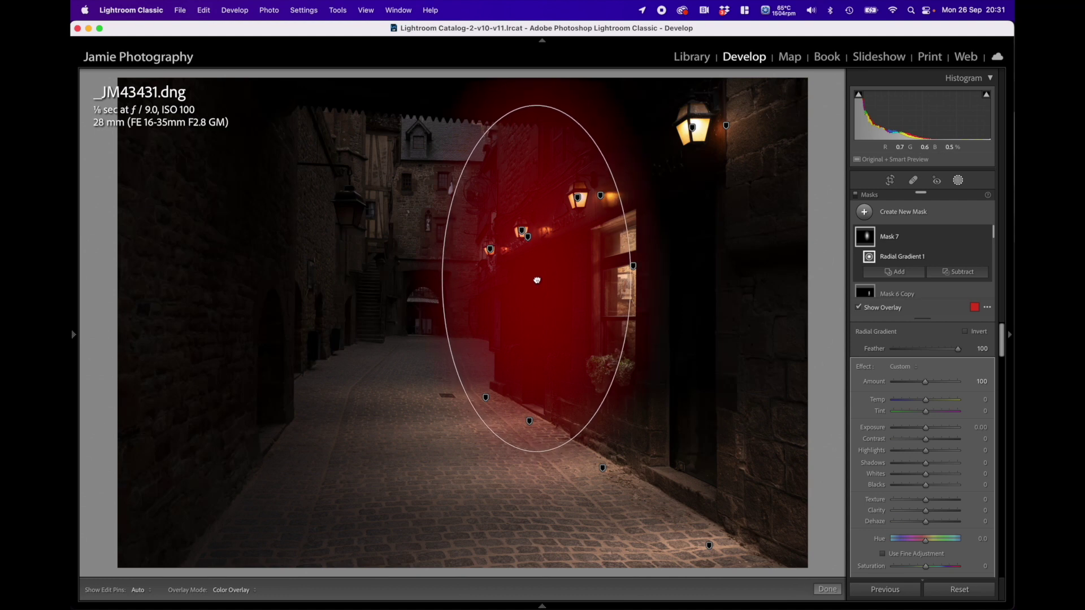
# Set Mask 7's exposure to 4.00, then move its radial gradient toward the window and widen it.
pyautogui.moveTo(927, 429); pyautogui.dragTo(959, 429)
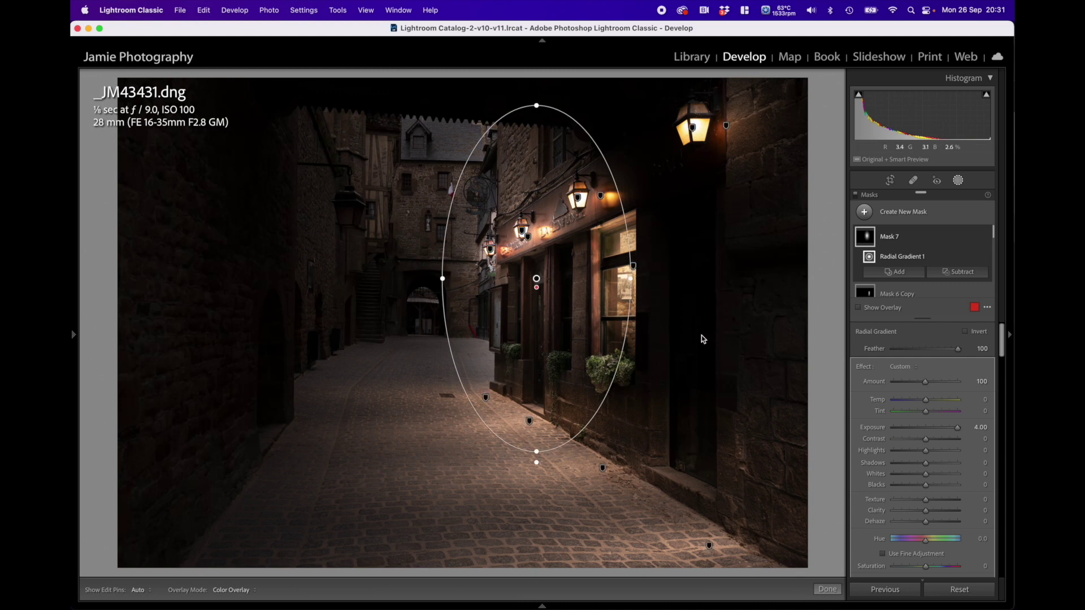
pyautogui.moveTo(536, 279); pyautogui.dragTo(561, 273)
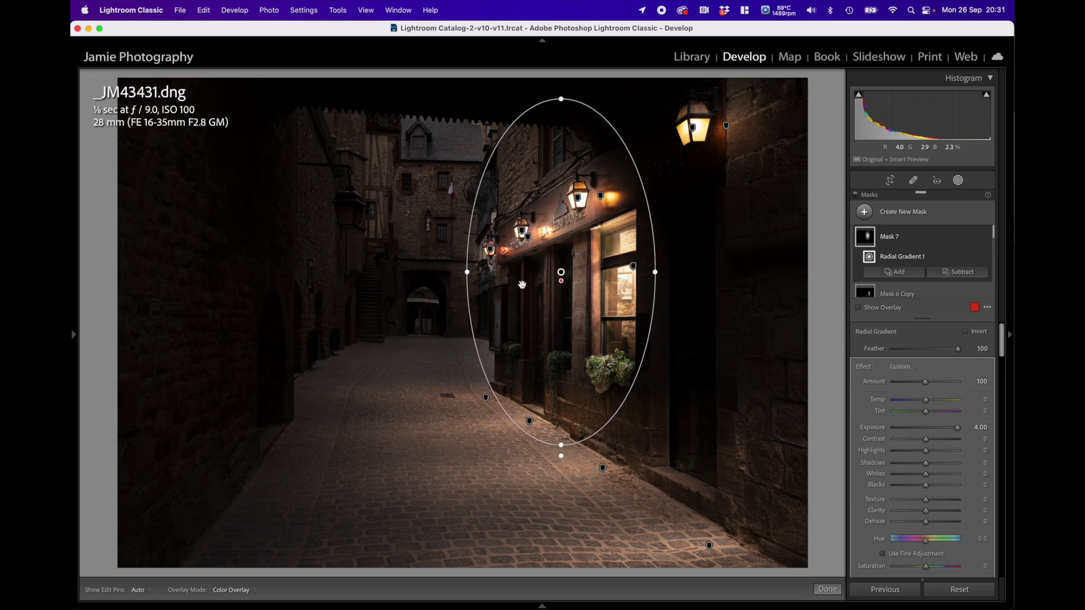
pyautogui.moveTo(467, 273); pyautogui.dragTo(452, 272)
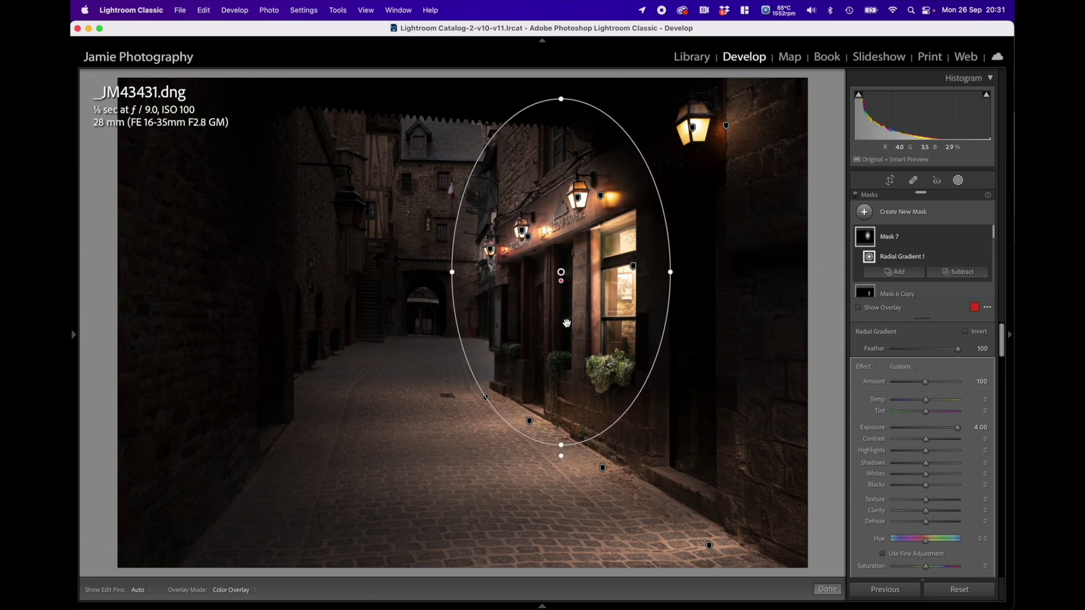
# Add a subtracting brush to Mask 7 with size 2, feather 0 and flow 100, ready for close work on the shopfront.
pyautogui.click(959, 271)
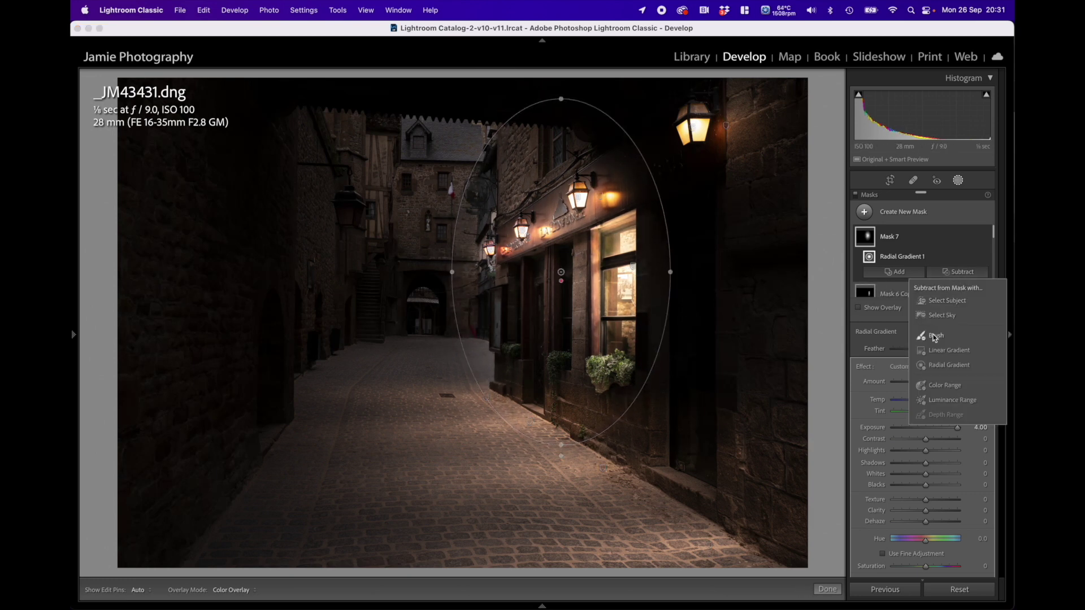
pyautogui.click(936, 337)
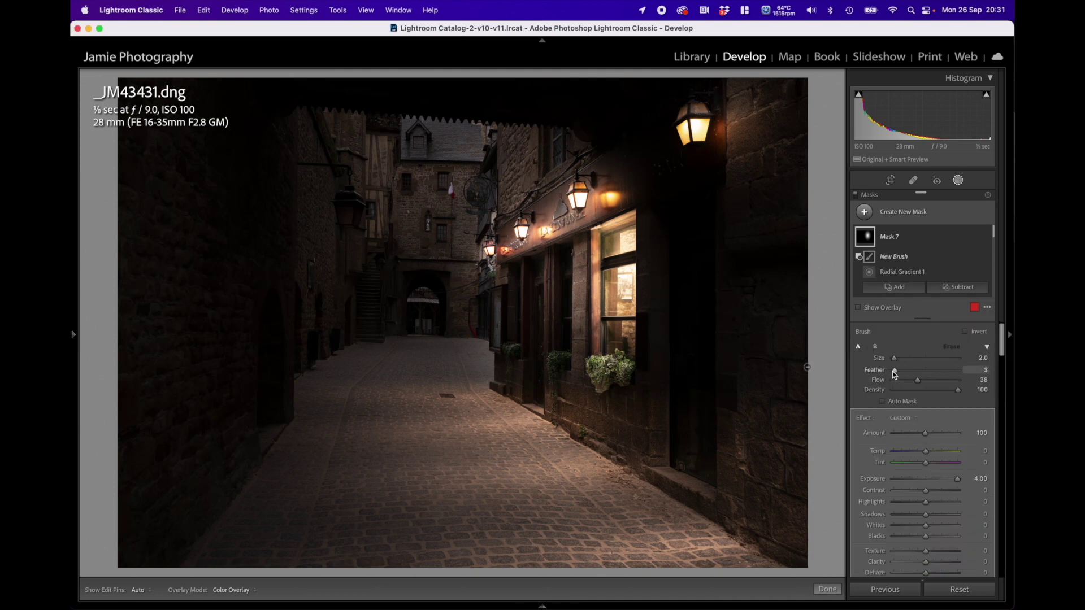
pyautogui.moveTo(959, 382); pyautogui.dragTo(968, 374)
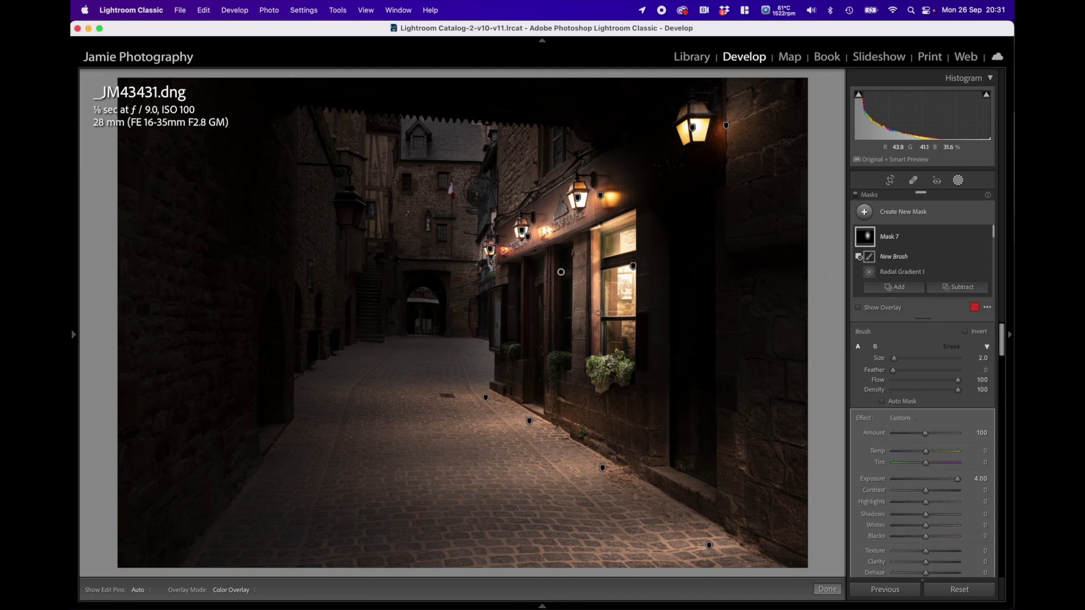
pyautogui.moveTo(73, 335)
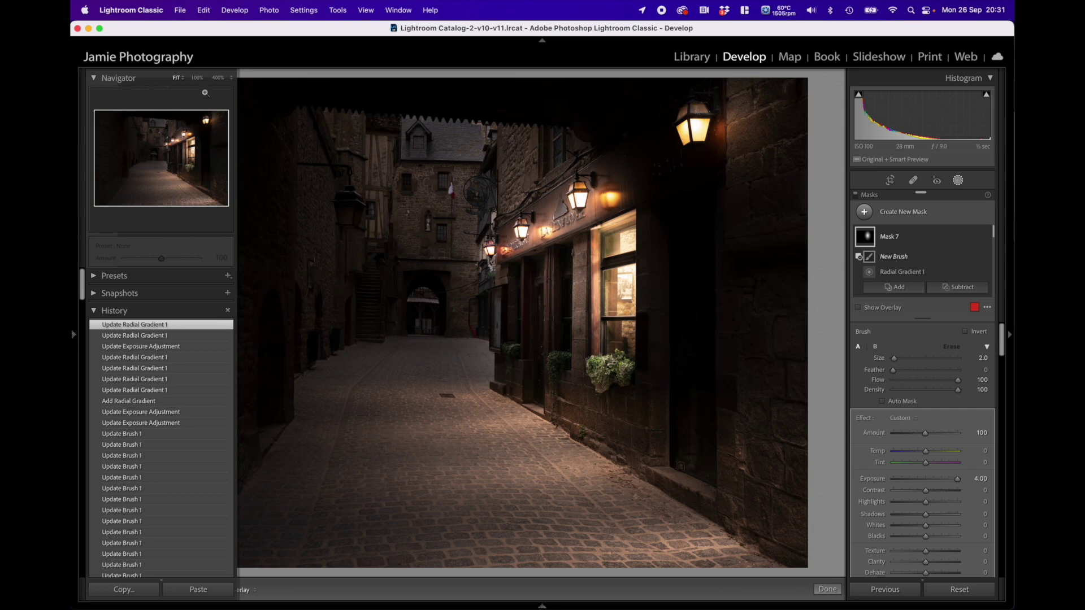
pyautogui.click(198, 82)
pyautogui.moveTo(327, 99); pyautogui.dragTo(579, 359)
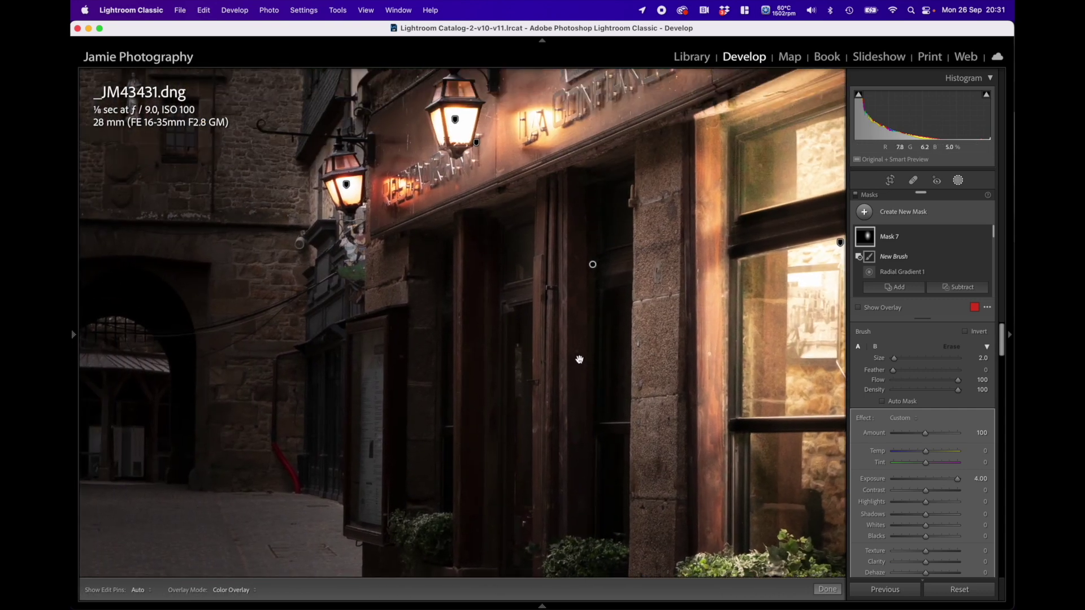
pyautogui.scroll(5, 605, 312)
pyautogui.click(615, 306)
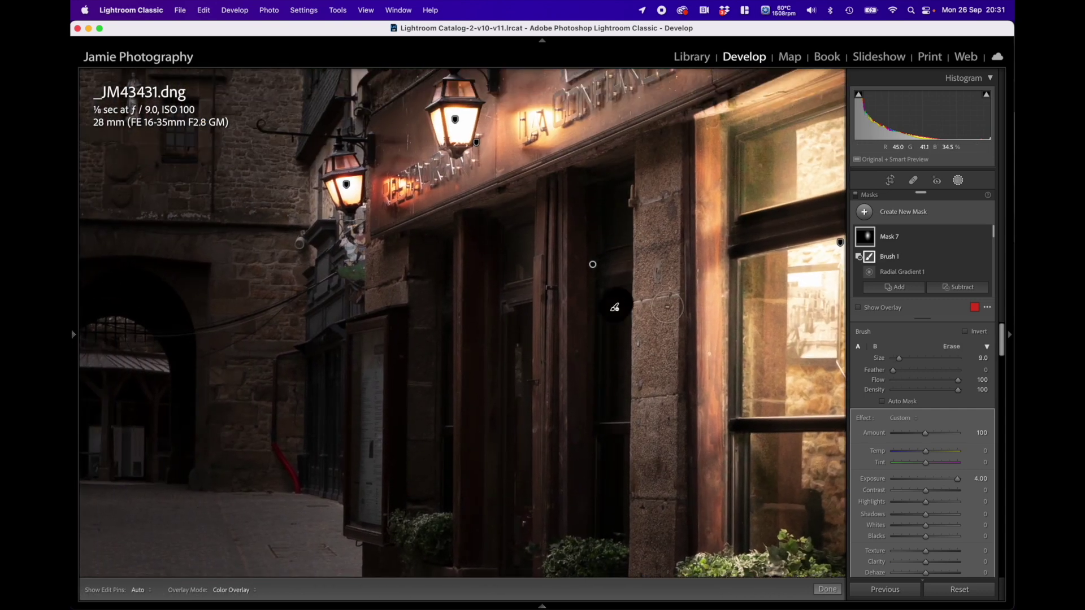
pyautogui.press('super+z')
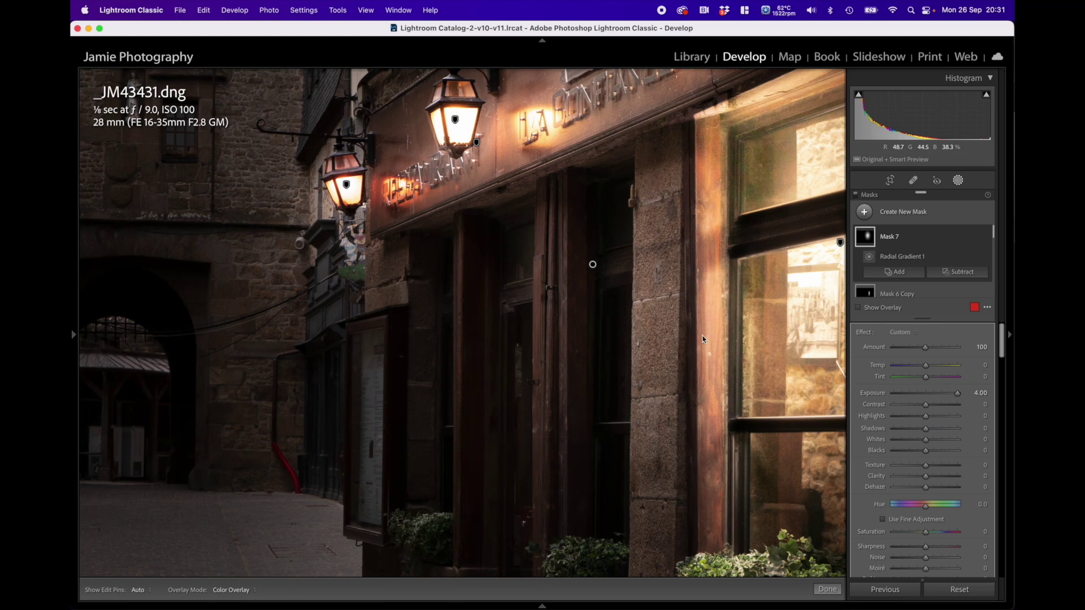
# Subtract a brush from Mask 7 and paint out the full height of the stone pillar beside the lit window.
pyautogui.click(952, 281)
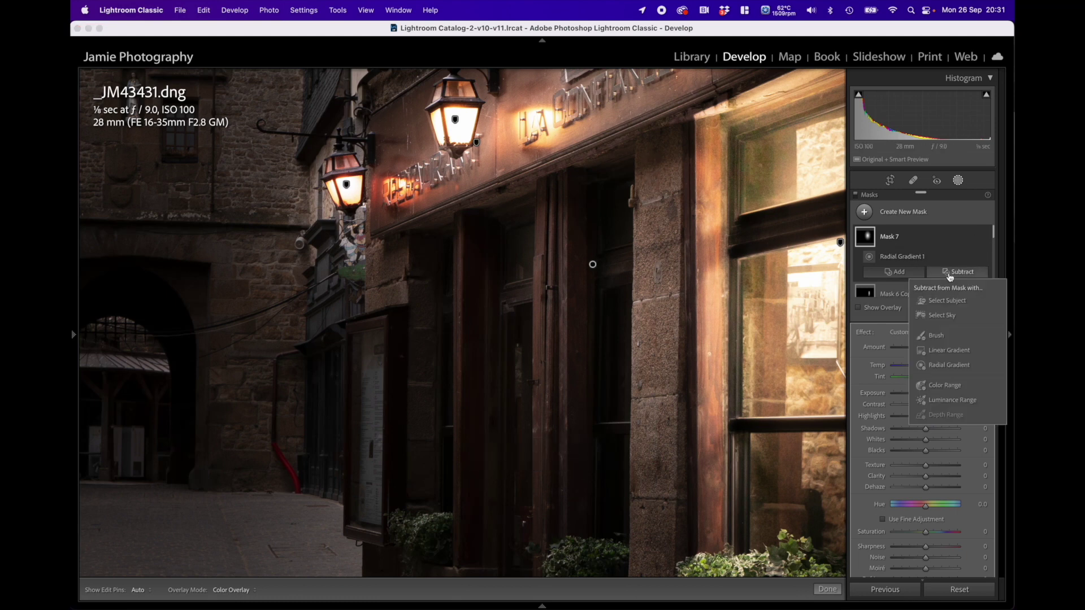
pyautogui.click(931, 335)
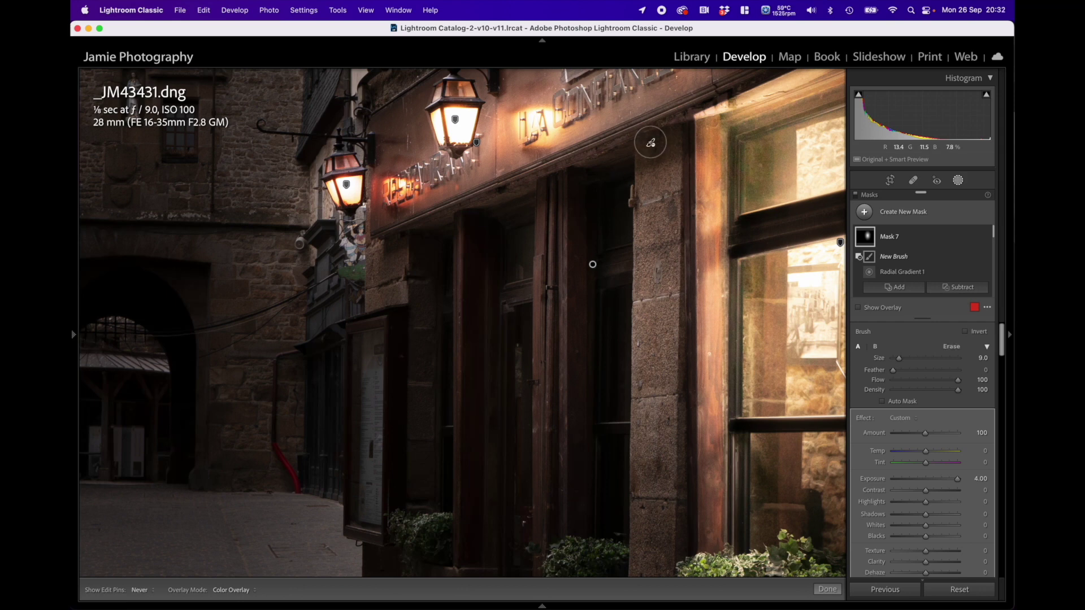
pyautogui.moveTo(651, 142); pyautogui.dragTo(644, 565)
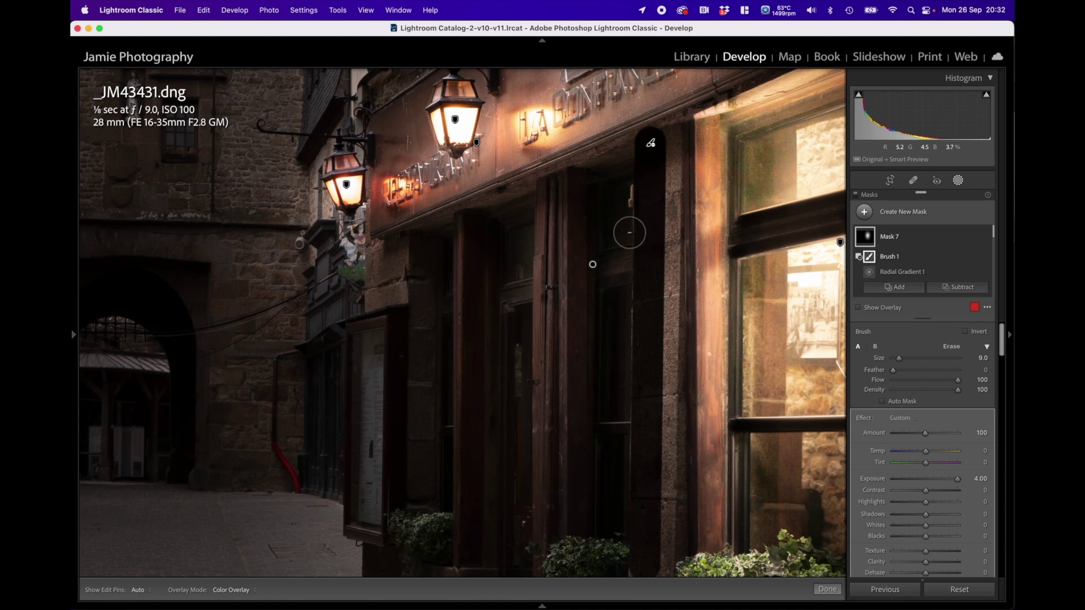
pyautogui.press('h')
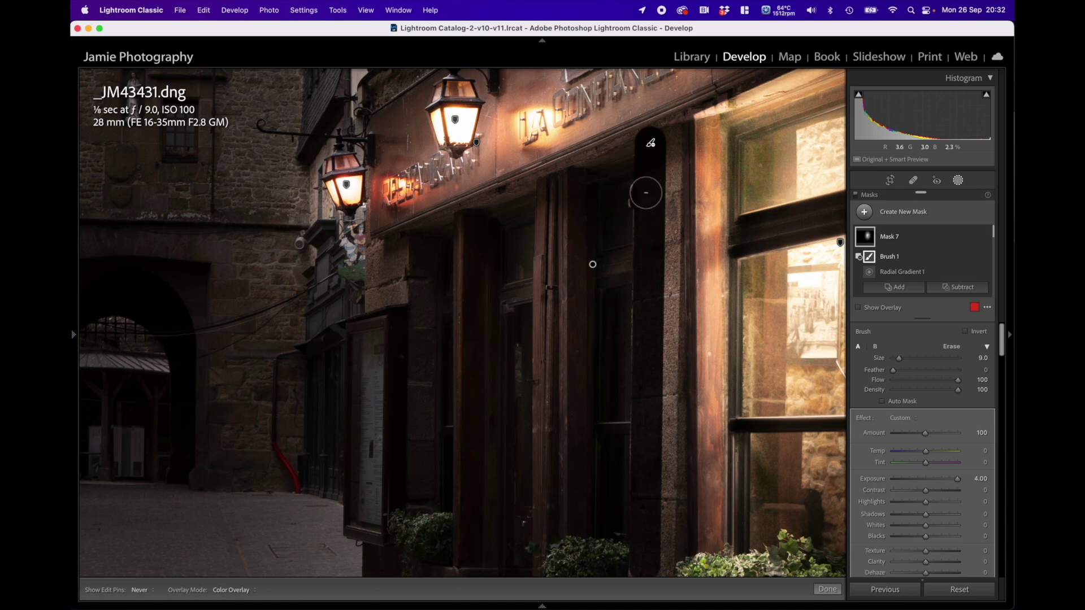
pyautogui.press('h')
pyautogui.press('h')
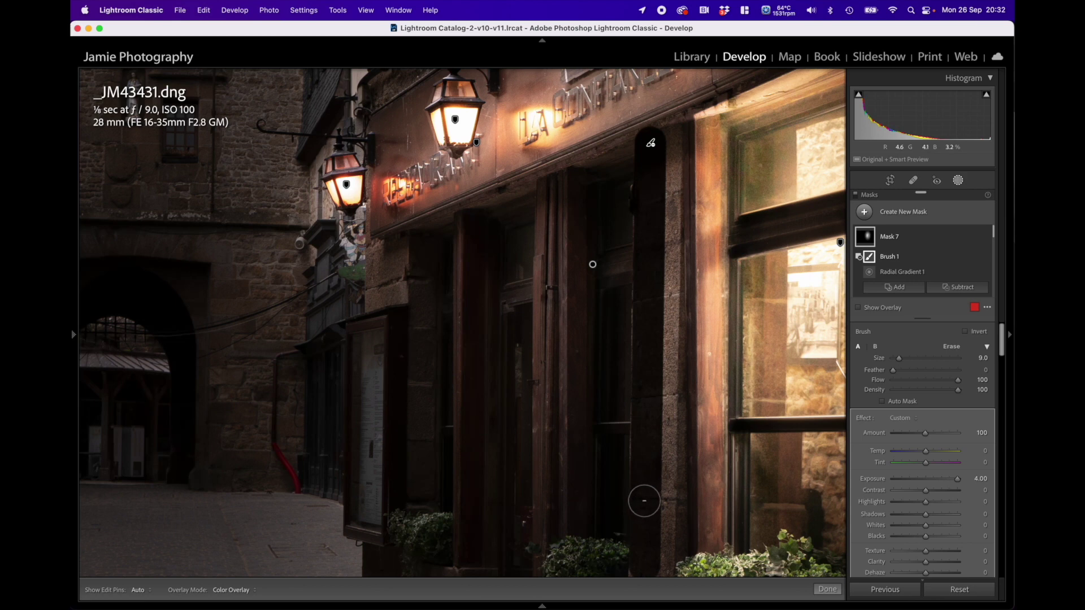
# Brush the wall and ledge around the middle hanging plant out of Mask 7.
pyautogui.scroll(-5, 603, 460)
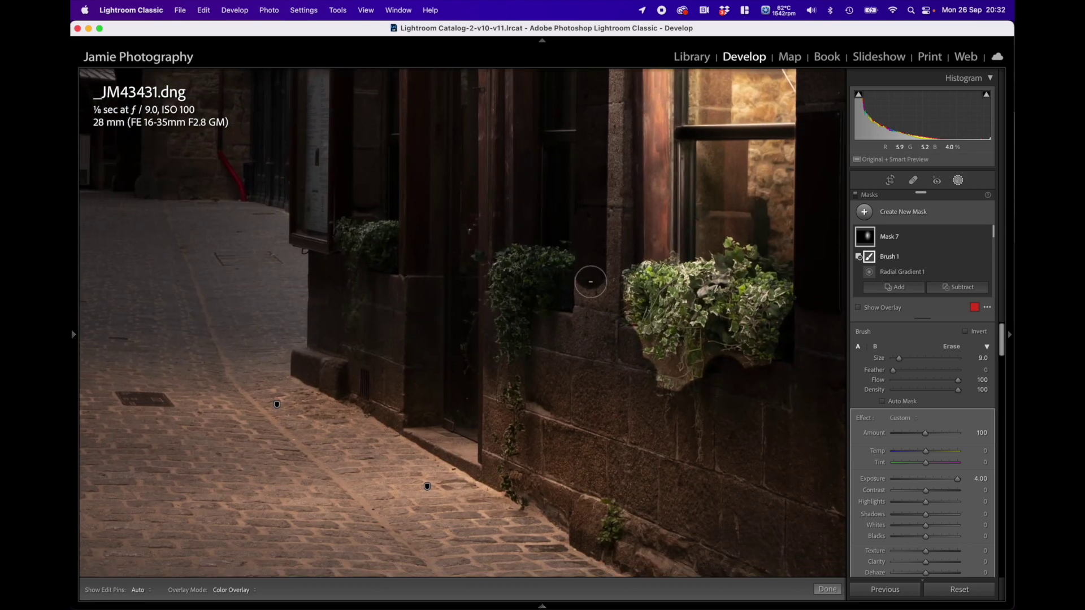
pyautogui.press('h')
pyautogui.moveTo(590, 282)
pyautogui.mouseDown()
pyautogui.moveTo(548, 325)
pyautogui.moveTo(540, 364)
pyautogui.moveTo(504, 376)
pyautogui.moveTo(481, 342)
pyautogui.moveTo(474, 277)
pyautogui.moveTo(497, 235)
pyautogui.mouseUp()
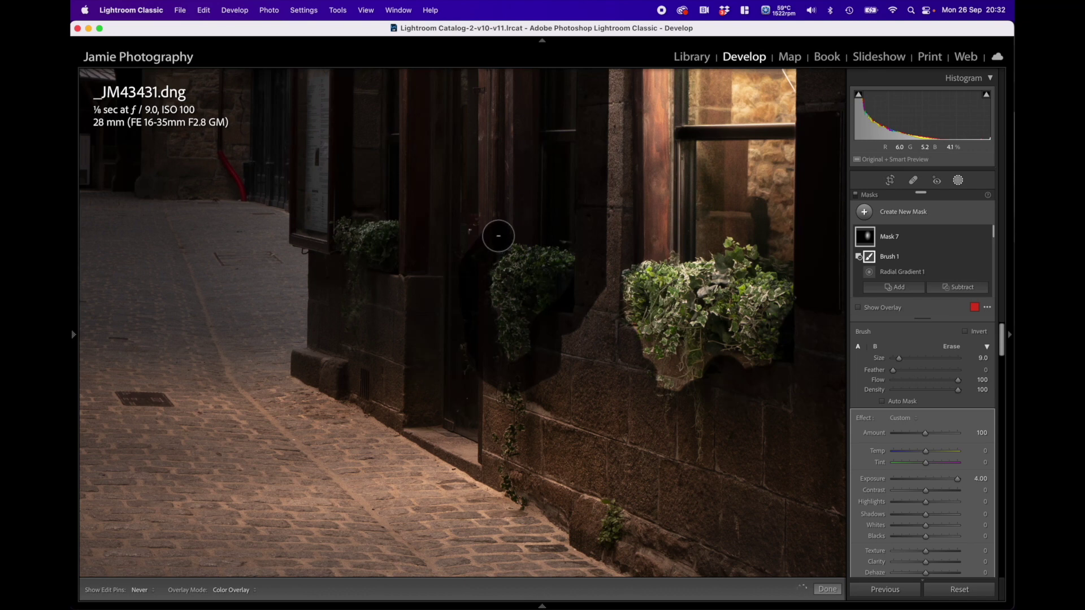
# Brush the post beside the door and the long beam beneath the shop sign out of Mask 7.
pyautogui.scroll(5, 574, 203)
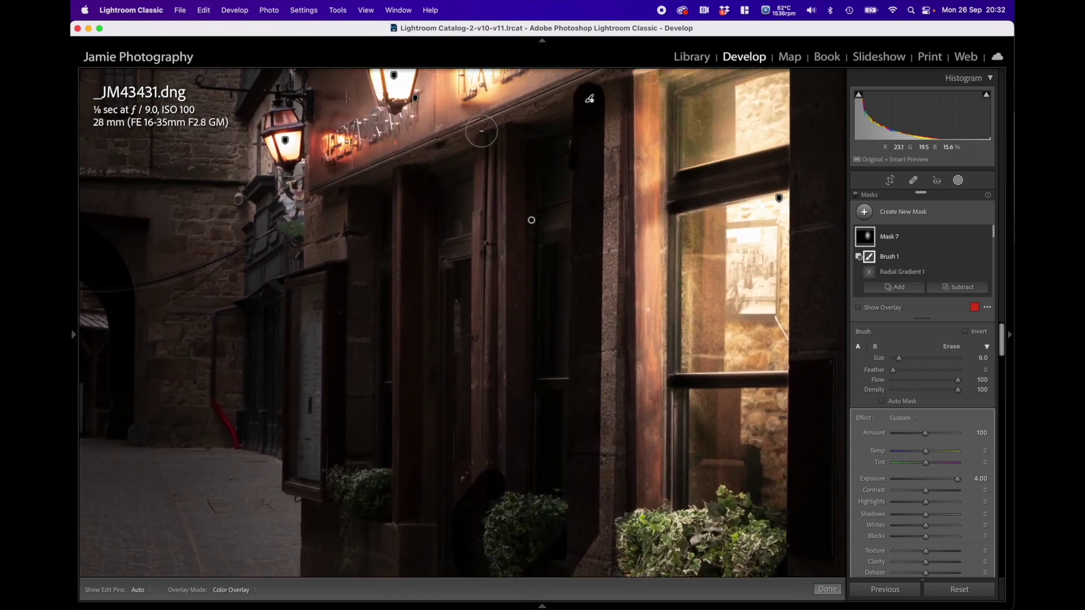
pyautogui.keyDown('shift'); pyautogui.click(491, 132); pyautogui.keyUp('shift')
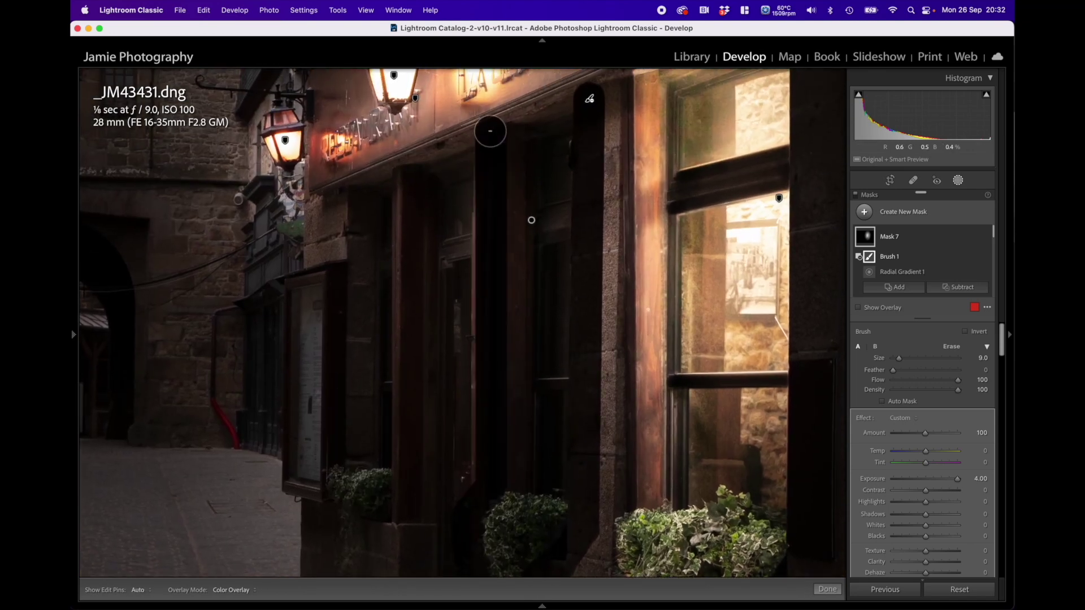
pyautogui.moveTo(490, 132)
pyautogui.mouseDown()
pyautogui.moveTo(493, 96)
pyautogui.moveTo(542, 96)
pyautogui.moveTo(501, 111)
pyautogui.moveTo(544, 79)
pyautogui.moveTo(587, 85)
pyautogui.mouseUp()
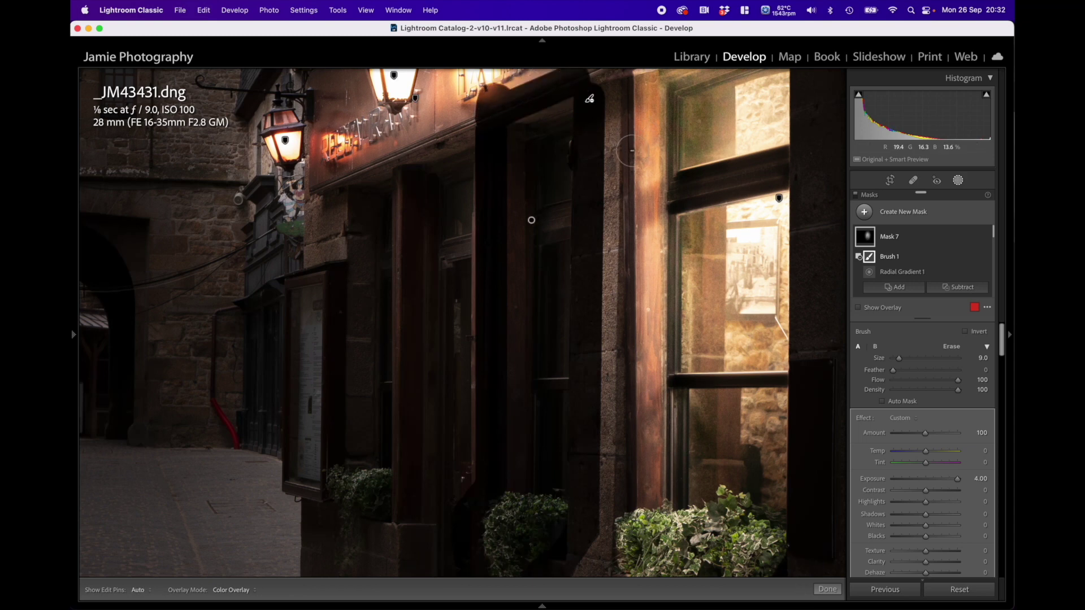
pyautogui.scroll(3, 632, 150)
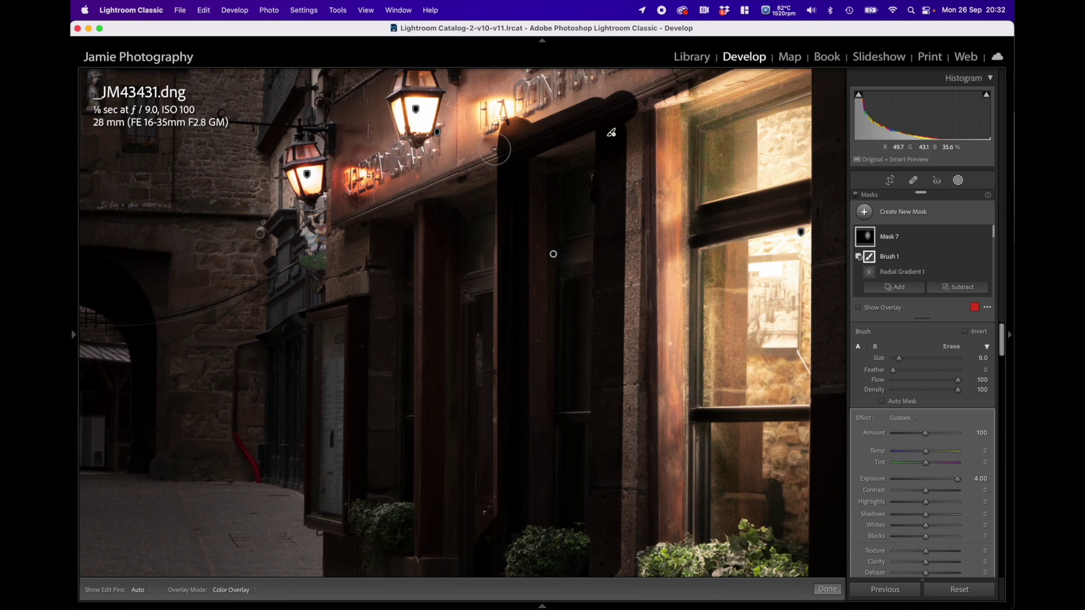
pyautogui.click(495, 149)
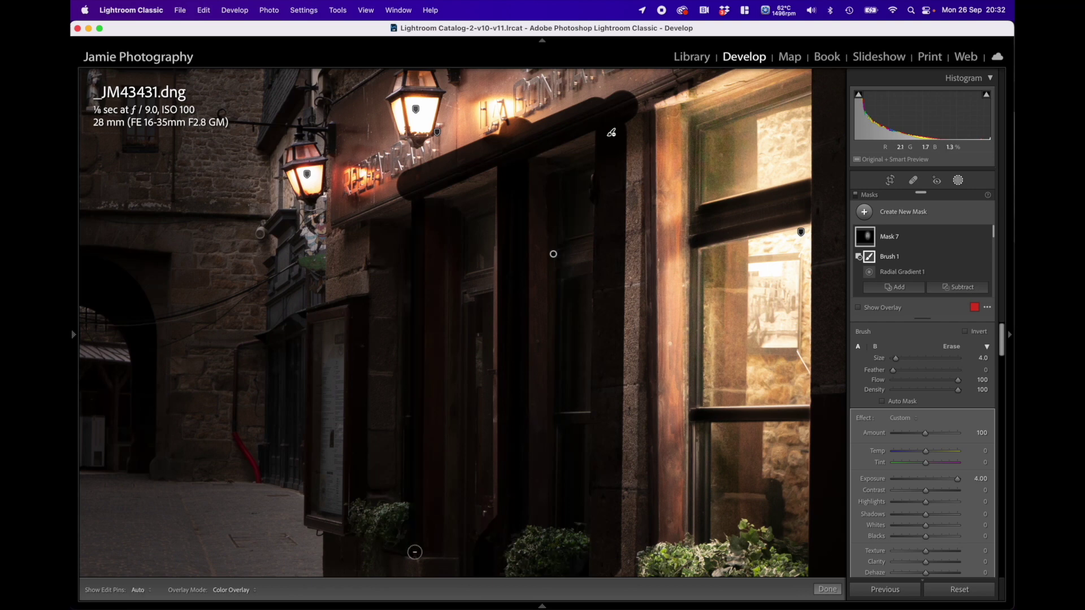
# Enlarge the brush to size 12 and subtract the wall around the leftmost plant and beside the menu board from Mask 7.
pyautogui.moveTo(404, 494); pyautogui.dragTo(410, 367)
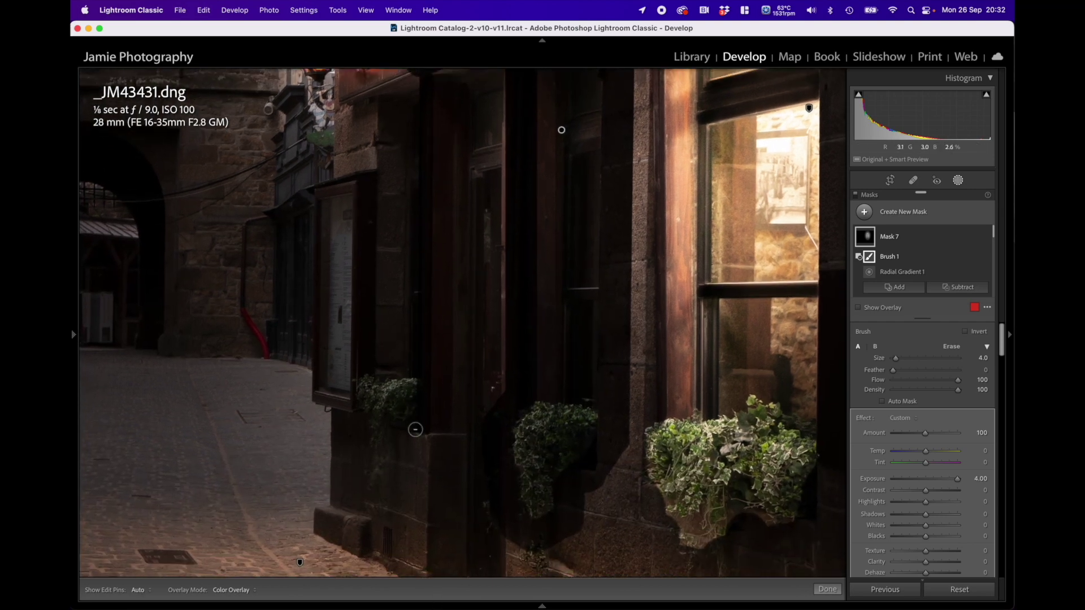
pyautogui.press(']')
pyautogui.press(']')
pyautogui.press(']')
pyautogui.press(']')
pyautogui.press('h')
pyautogui.moveTo(400, 487)
pyautogui.mouseDown()
pyautogui.moveTo(357, 483)
pyautogui.moveTo(341, 397)
pyautogui.moveTo(351, 370)
pyautogui.moveTo(391, 360)
pyautogui.mouseUp()
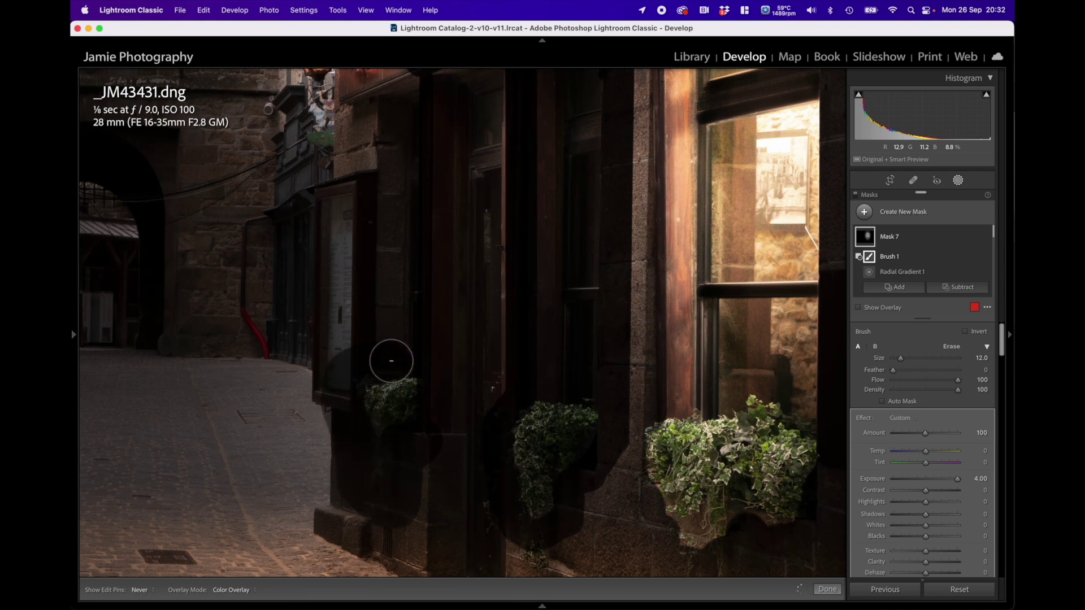
pyautogui.keyDown('shift'); pyautogui.click(398, 110); pyautogui.keyUp('shift')
pyautogui.moveTo(379, 118)
pyautogui.mouseDown()
pyautogui.moveTo(370, 170)
pyautogui.moveTo(361, 160)
pyautogui.mouseUp()
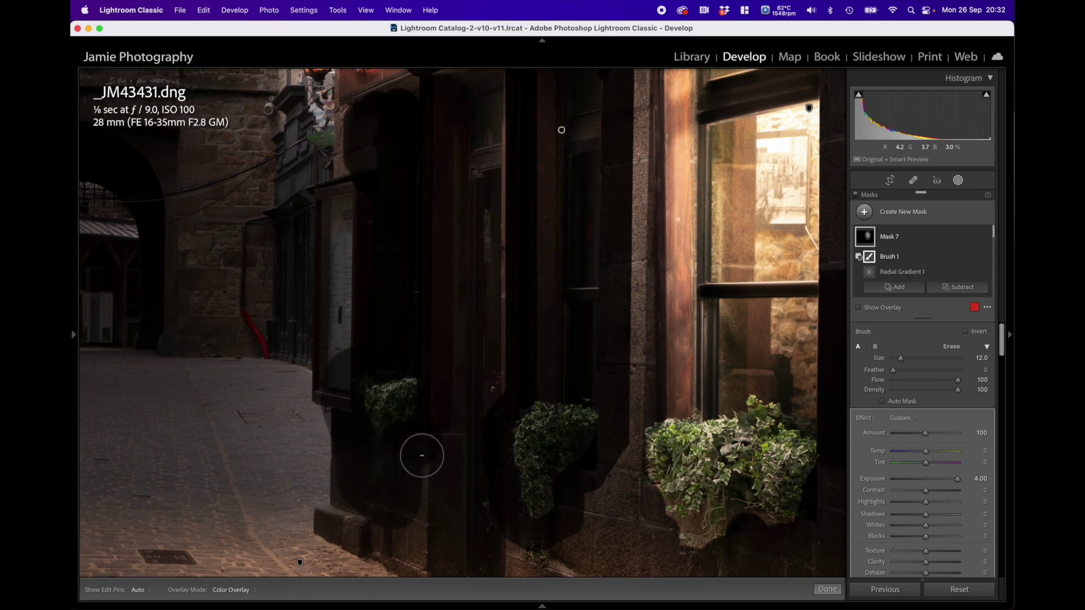
# Subtract the stone base next to the door from Mask 7, using a size 6 brush near the doorstep.
pyautogui.scroll(-5, 449, 496)
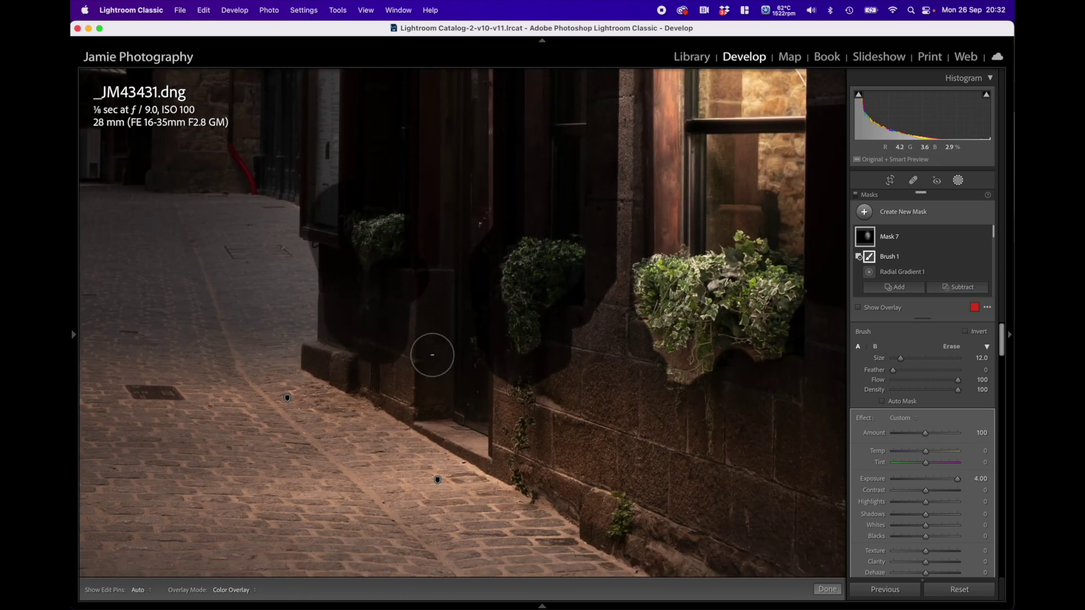
pyautogui.click(433, 287)
pyautogui.scroll(-3, 431, 399)
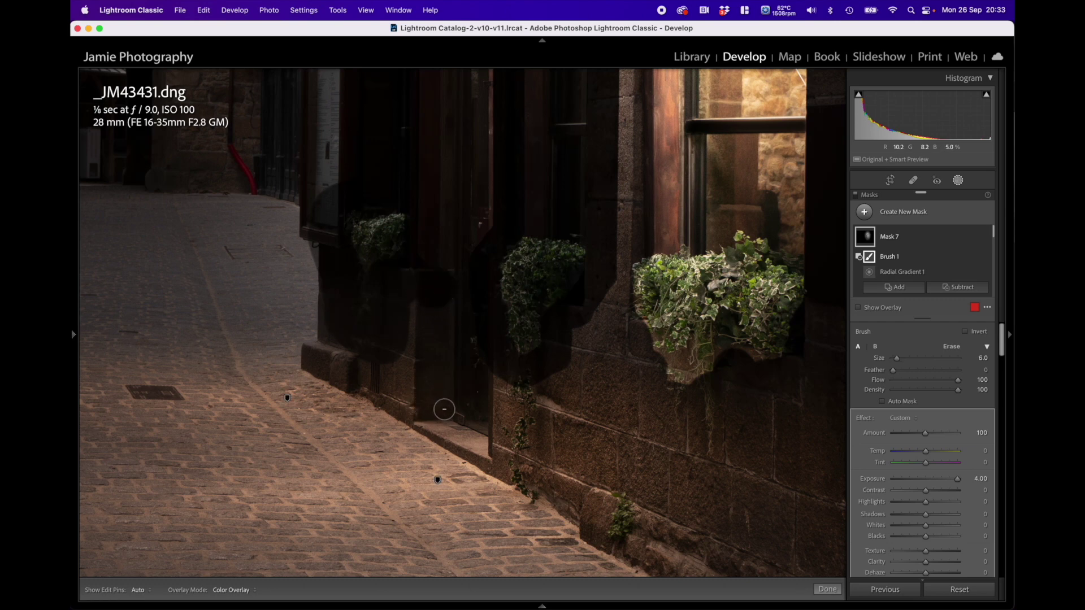
pyautogui.press('h')
pyautogui.moveTo(444, 409)
pyautogui.mouseDown()
pyautogui.moveTo(417, 410)
pyautogui.moveTo(418, 336)
pyautogui.moveTo(425, 402)
pyautogui.moveTo(410, 414)
pyautogui.moveTo(327, 362)
pyautogui.moveTo(380, 361)
pyautogui.moveTo(383, 386)
pyautogui.moveTo(407, 377)
pyautogui.moveTo(413, 309)
pyautogui.moveTo(396, 361)
pyautogui.moveTo(411, 342)
pyautogui.moveTo(407, 356)
pyautogui.moveTo(518, 313)
pyautogui.moveTo(441, 280)
pyautogui.moveTo(463, 409)
pyautogui.moveTo(458, 453)
pyautogui.mouseUp()
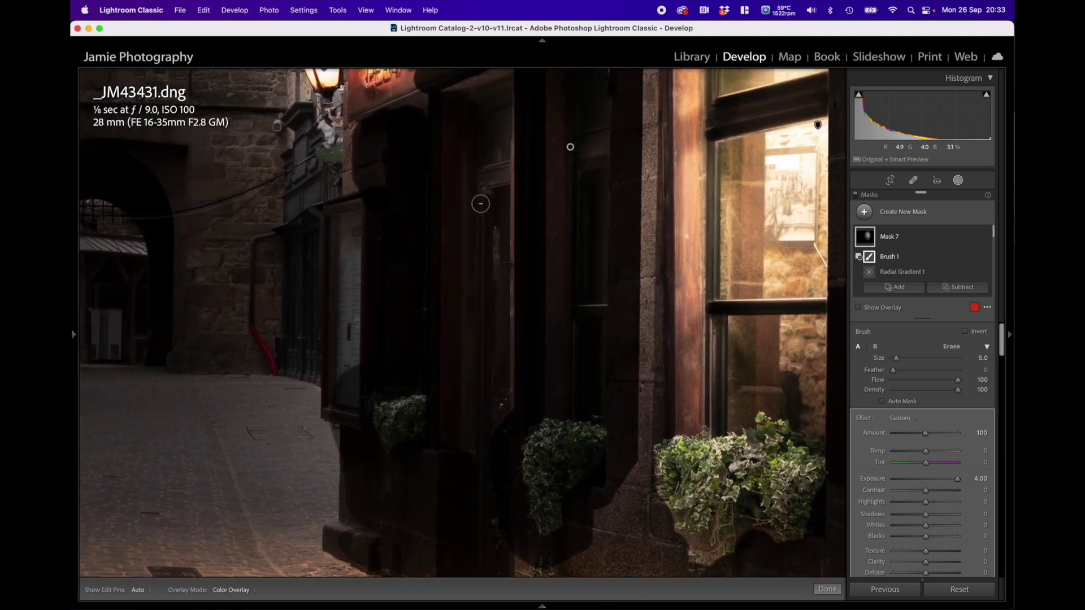
# Soften the brush to feather 28 and flow 48 and subtract the door frame and nearby window recess edges from Mask 7.
pyautogui.moveTo(893, 370); pyautogui.dragTo(924, 380)
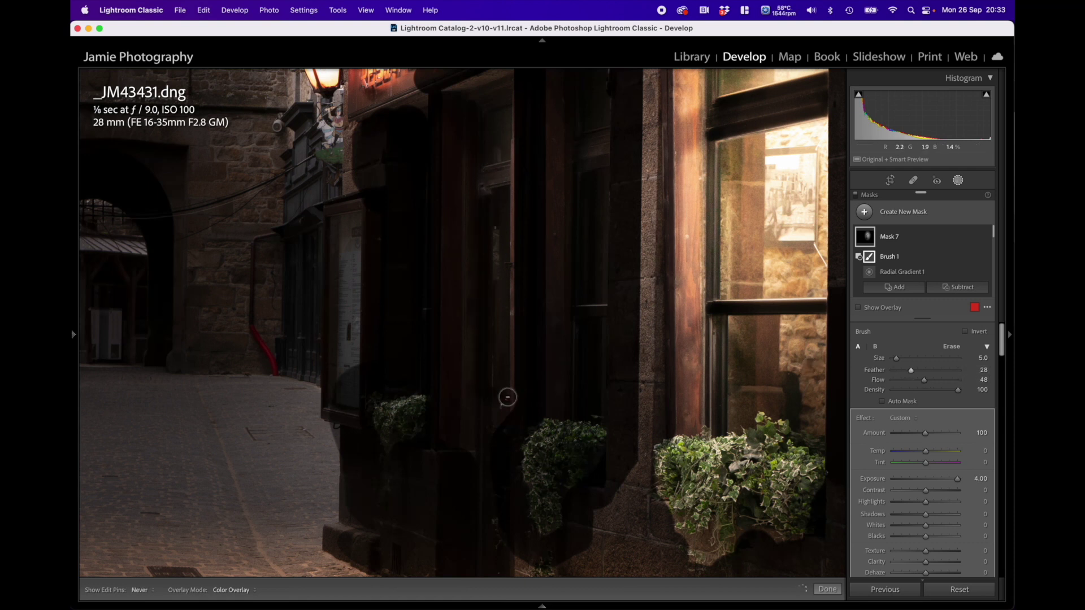
pyautogui.press('h')
pyautogui.press('h')
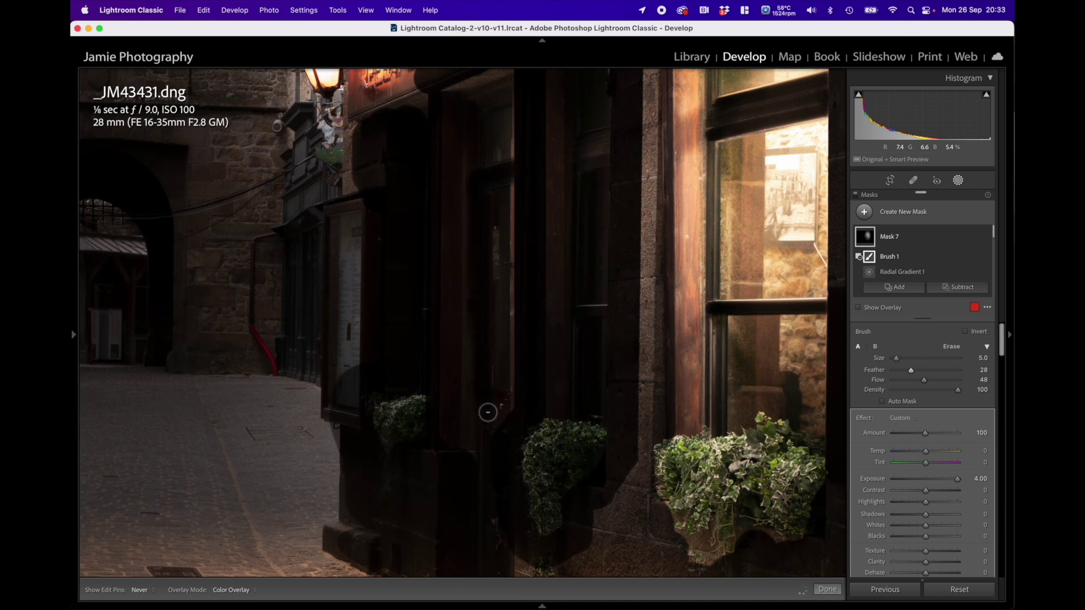
pyautogui.press('h')
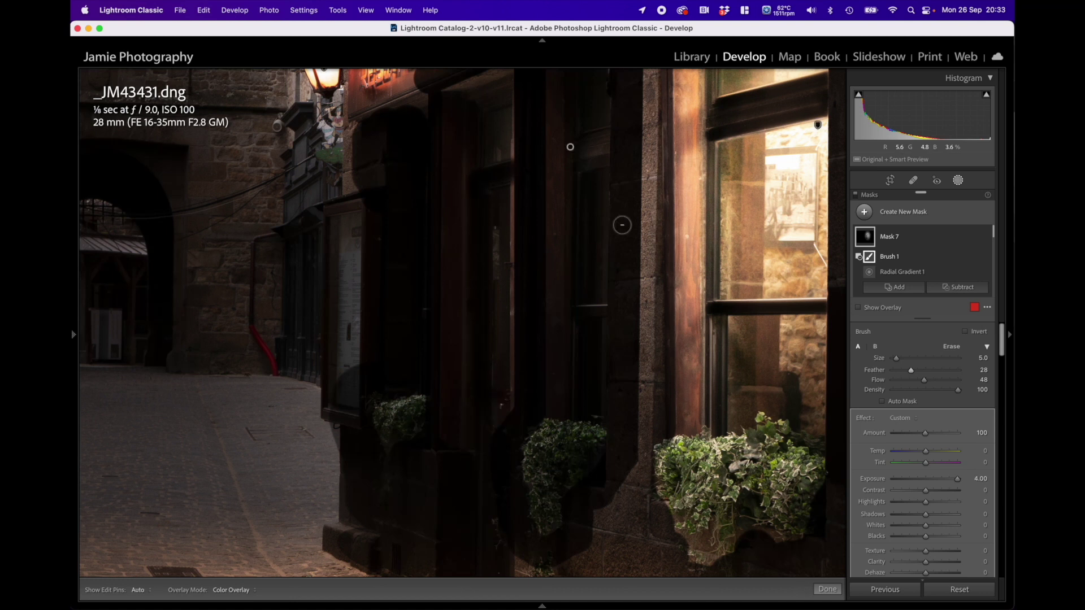
pyautogui.click(564, 179)
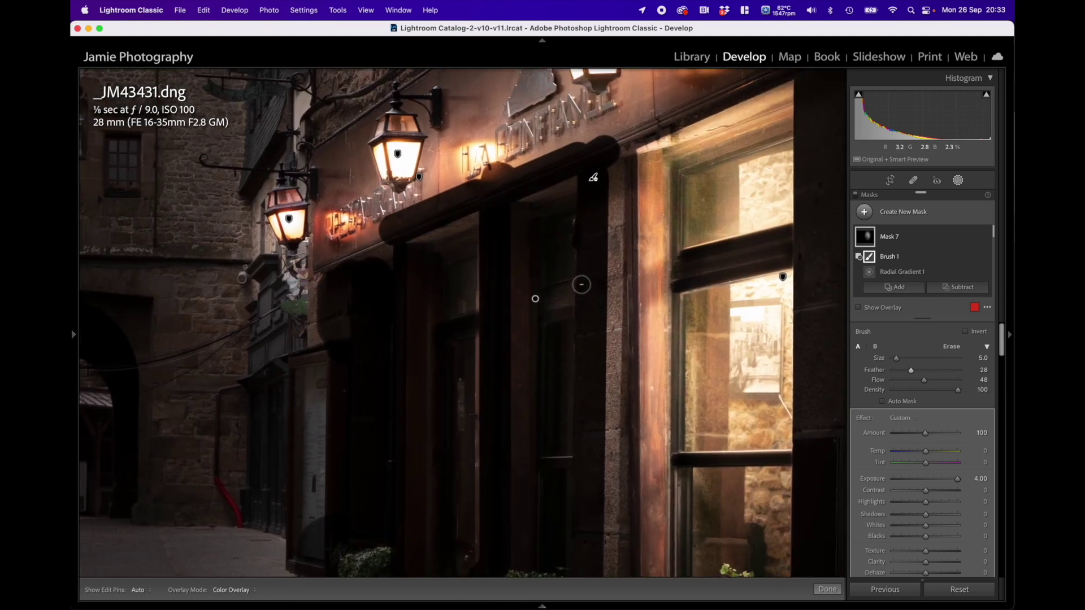
pyautogui.press('h')
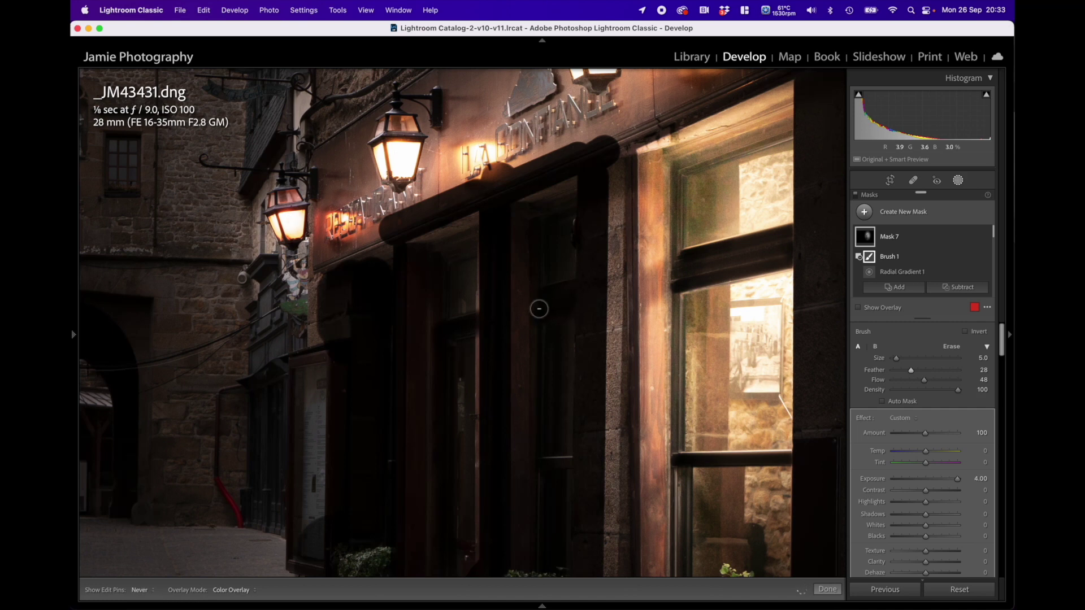
pyautogui.press('h')
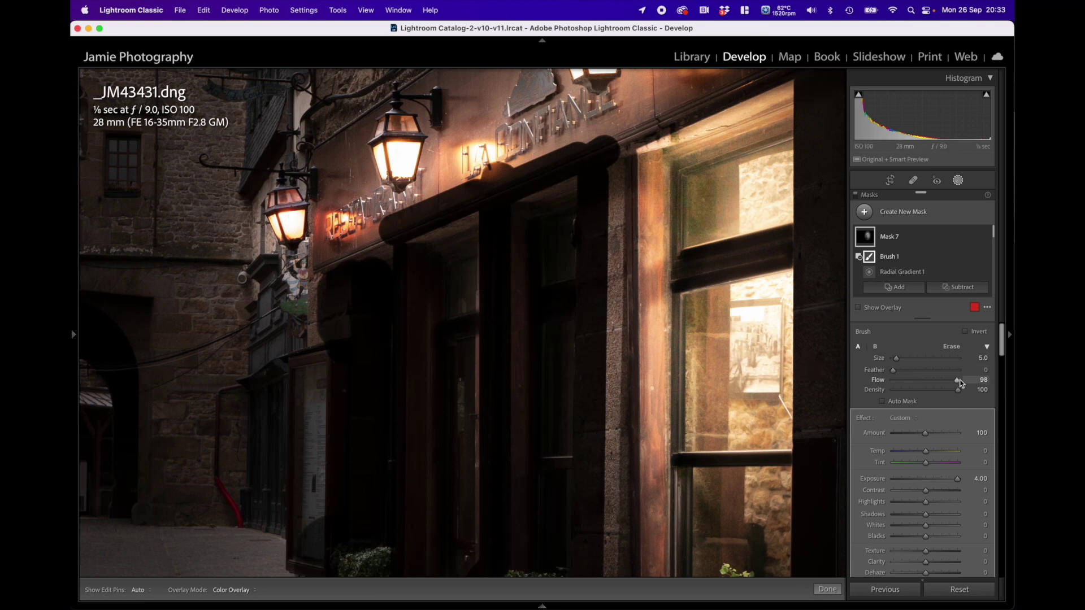
# Set the brush flow to 99 and subtract the vertical post edge to the right of the door from Mask 7.
pyautogui.moveTo(959, 381); pyautogui.dragTo(961, 381)
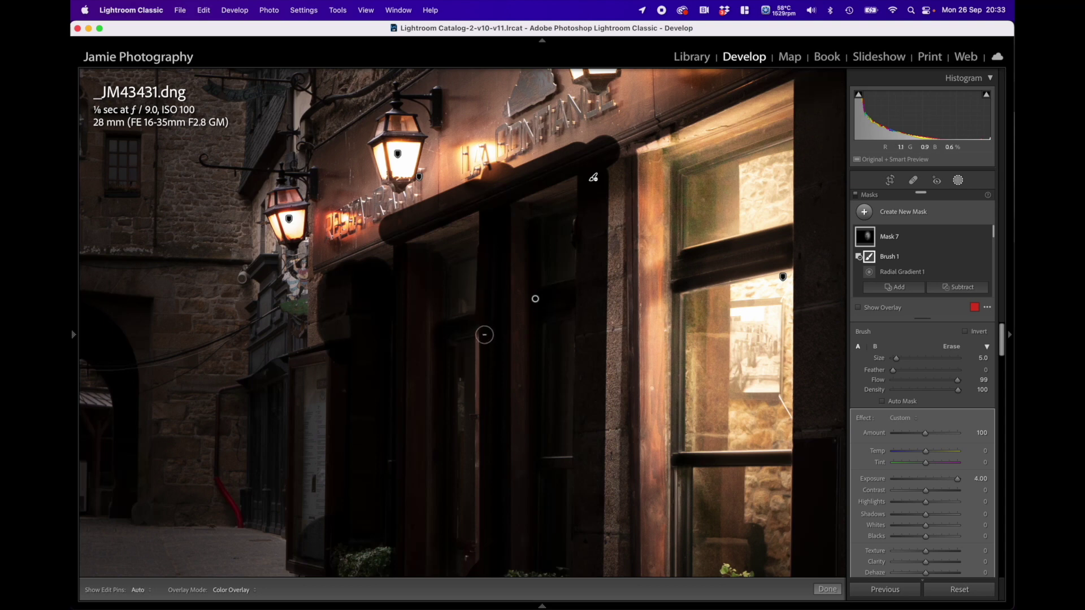
pyautogui.press('h')
pyautogui.keyDown('alt'); pyautogui.keyDown('shift'); pyautogui.click(483, 560); pyautogui.keyUp('shift'); pyautogui.keyUp('alt')
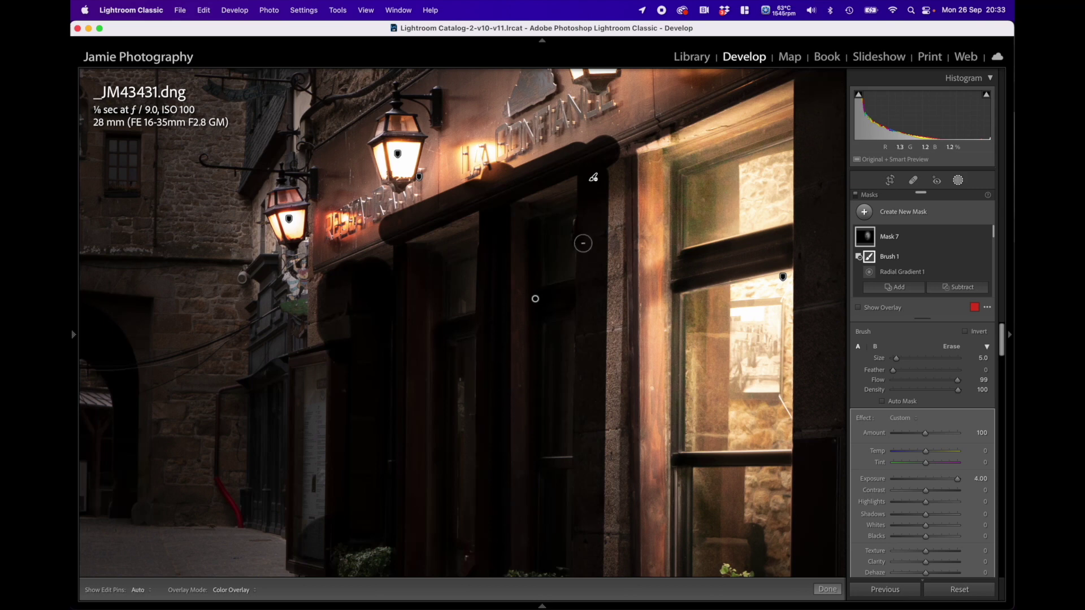
# Enlarge the brush to size 18 and subtract the shop sign and the upper corner of the facade from Mask 7.
pyautogui.scroll(5, 387, 243)
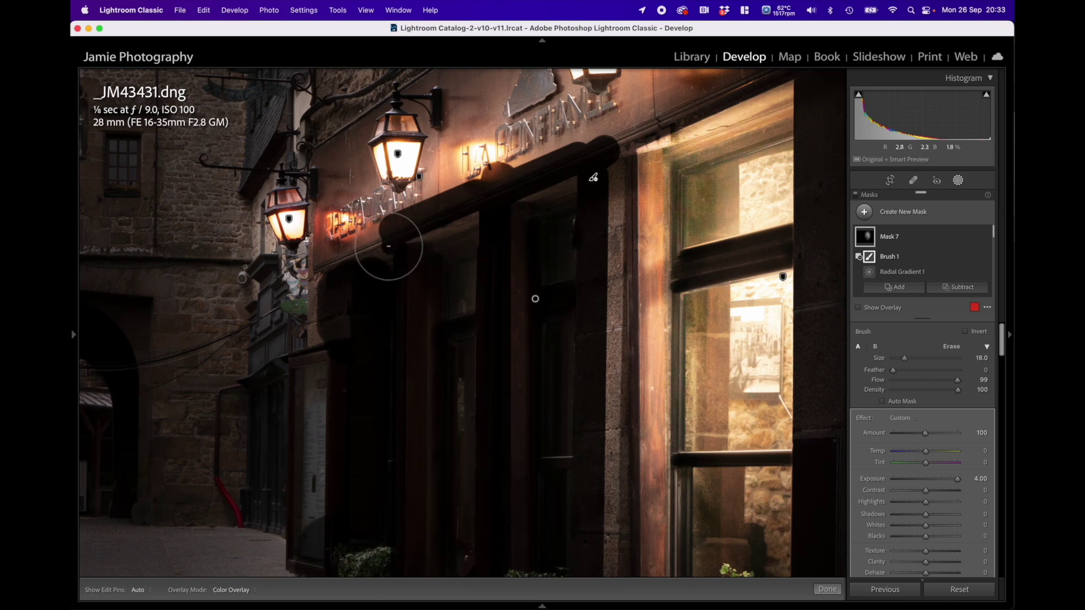
pyautogui.press('h')
pyautogui.moveTo(359, 205); pyautogui.dragTo(600, 109)
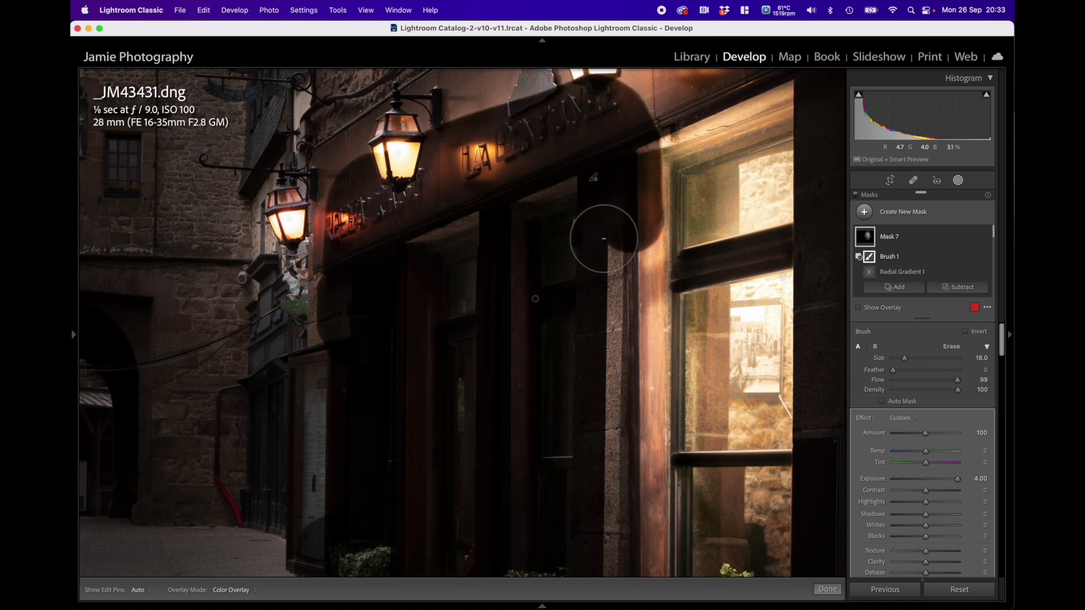
# Subtract the large window, the flower boxes and the wall below them from Mask 7 with a size 19 brush.
pyautogui.click(72, 333)
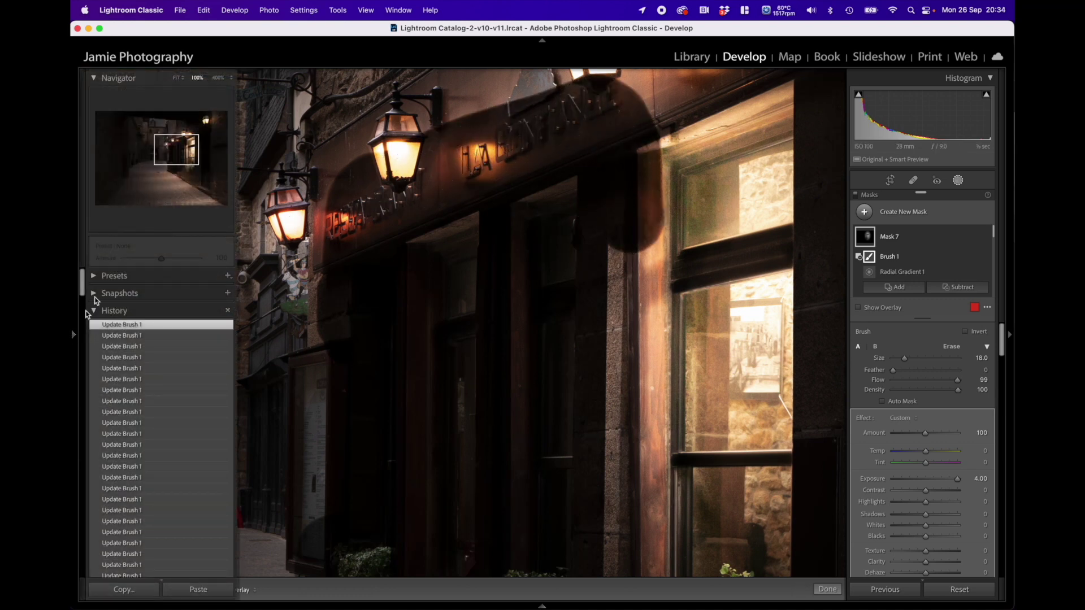
pyautogui.click(177, 79)
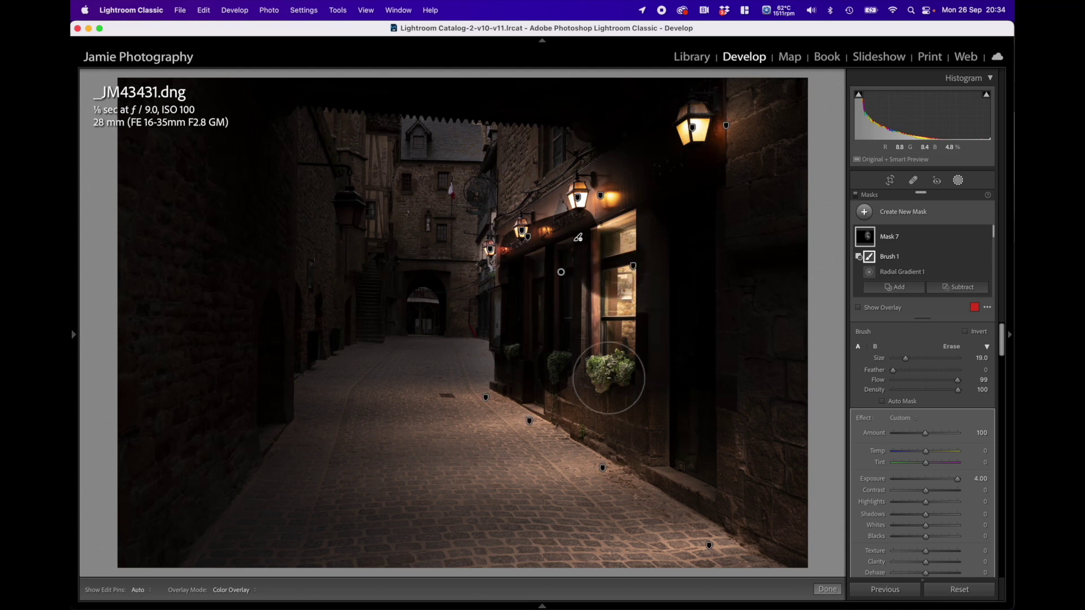
pyautogui.moveTo(610, 370); pyautogui.dragTo(610, 376)
pyautogui.press('h')
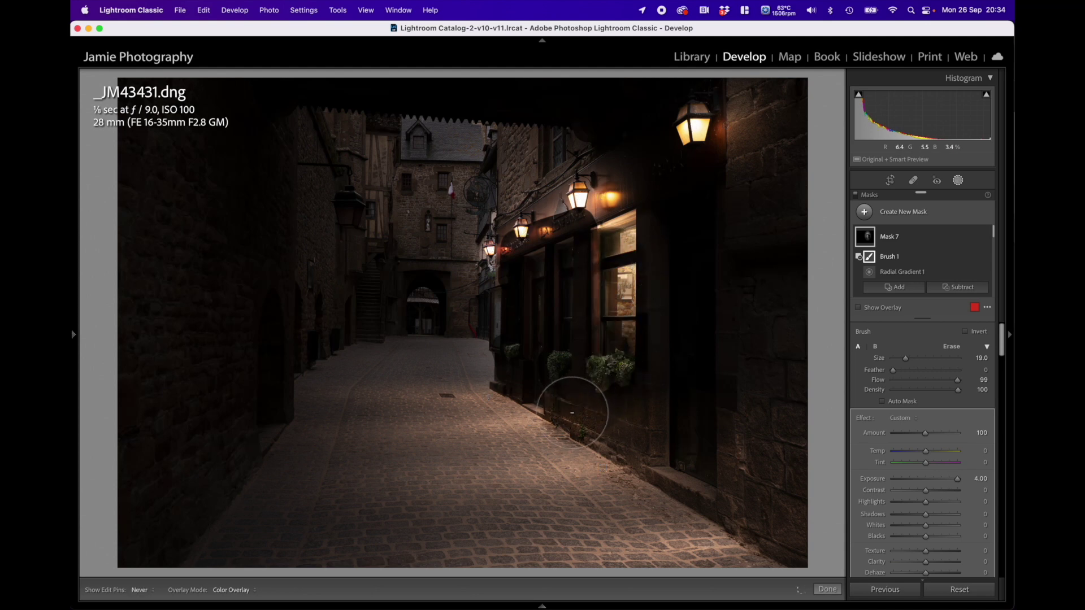
pyautogui.moveTo(572, 412)
pyautogui.mouseDown()
pyautogui.moveTo(489, 399)
pyautogui.moveTo(474, 236)
pyautogui.moveTo(505, 197)
pyautogui.moveTo(598, 182)
pyautogui.moveTo(623, 244)
pyautogui.moveTo(624, 368)
pyautogui.moveTo(611, 407)
pyautogui.moveTo(666, 375)
pyautogui.mouseUp()
pyautogui.press('h')
pyautogui.moveTo(861, 244)
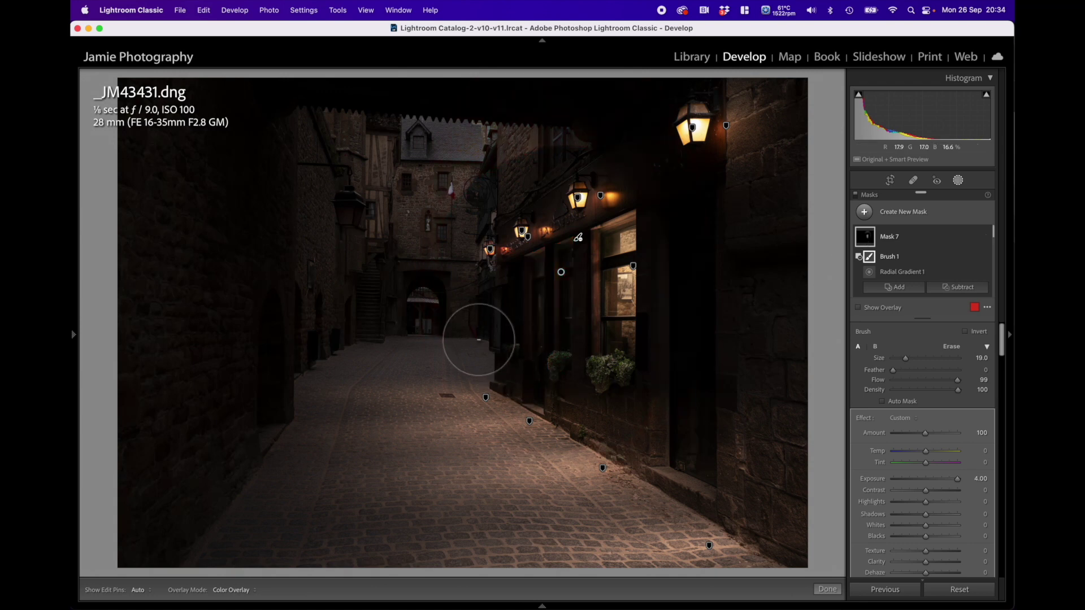
# Enlarge the brush to size 31 and subtract the remaining spill on the background buildings beyond the shopfront from Mask 7.
pyautogui.scroll(3, 407, 264)
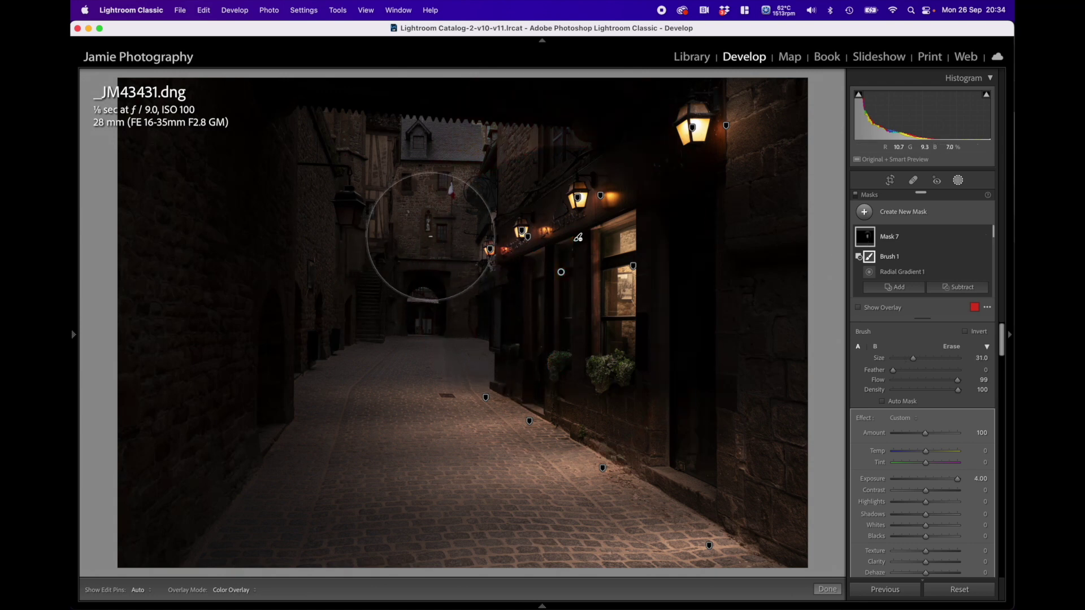
pyautogui.press('h')
pyautogui.scroll(1, 617, 421)
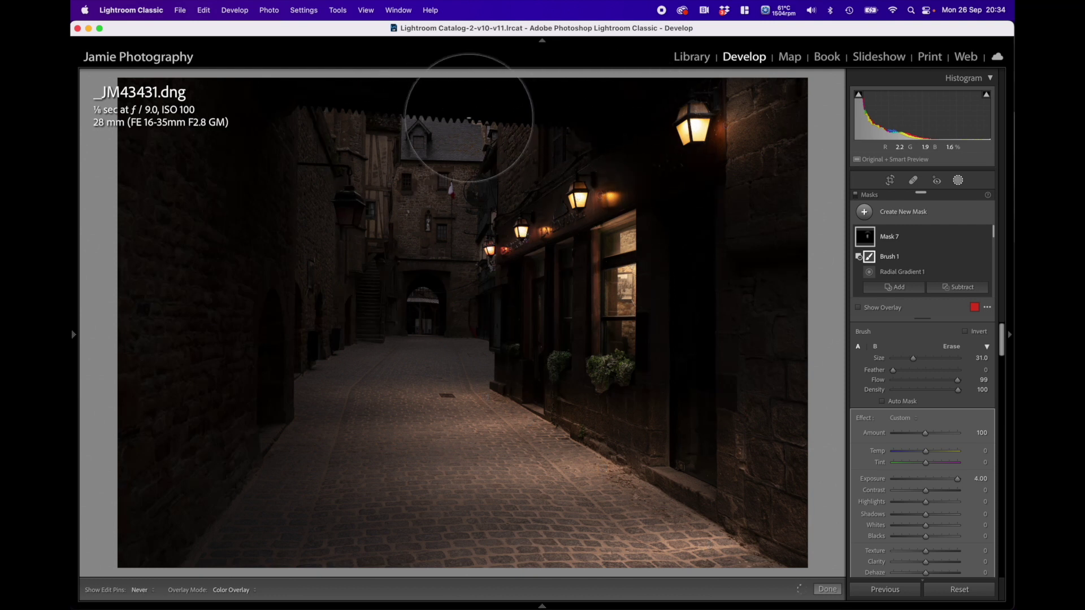
pyautogui.press('h')
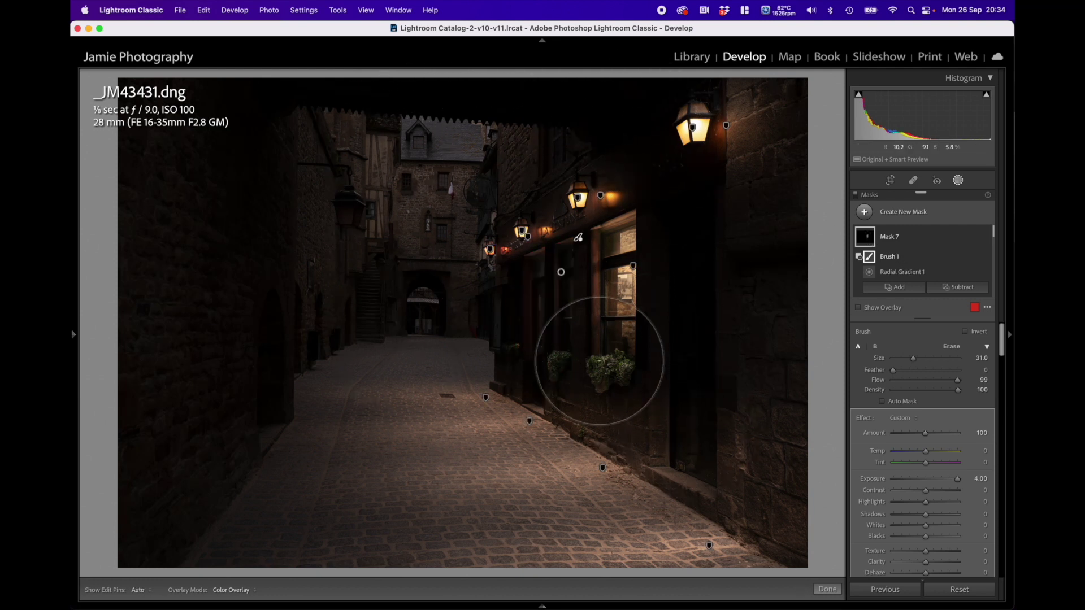
# Duplicate Mask 7 and set the copy's Exposure to 2.30, Temp to 52 and Clarity to 34.
pyautogui.rightClick(561, 272)
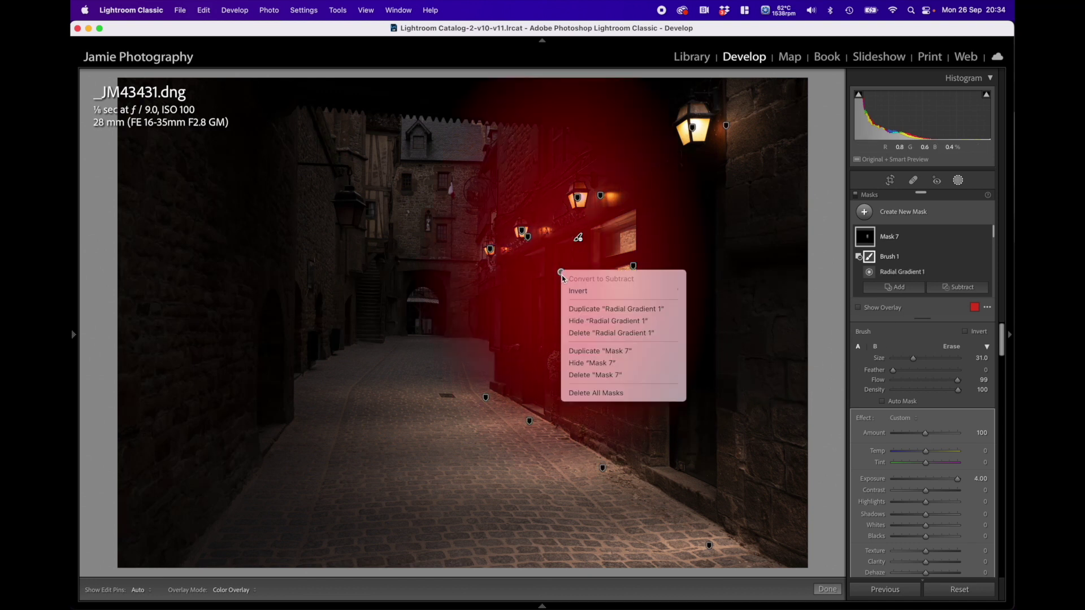
pyautogui.click(599, 351)
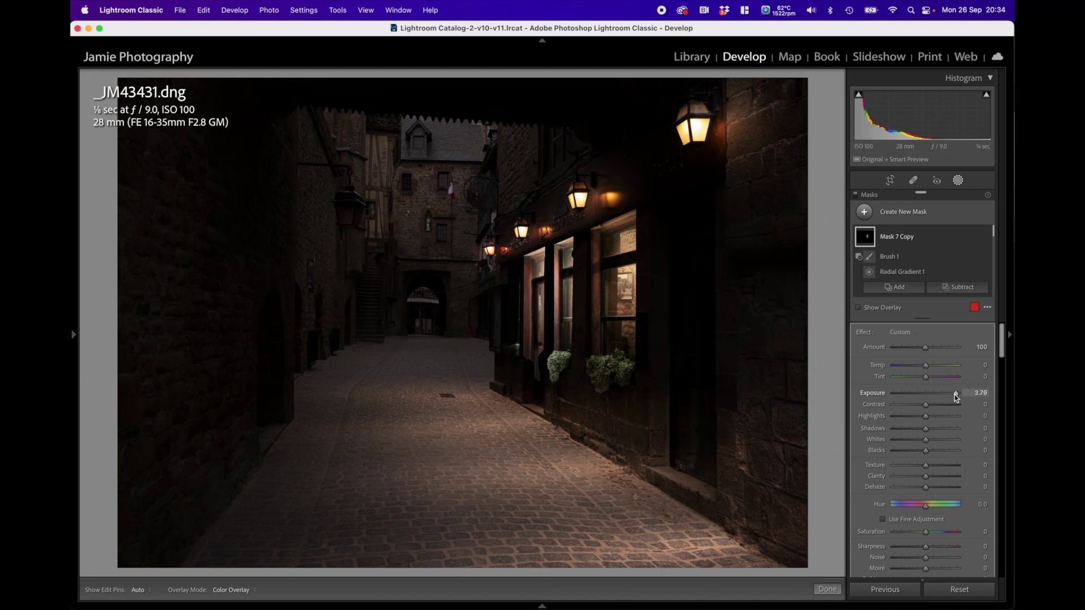
pyautogui.moveTo(955, 397)
pyautogui.mouseDown()
pyautogui.moveTo(940, 368)
pyautogui.moveTo(943, 398)
pyautogui.mouseUp()
pyautogui.click(936, 478)
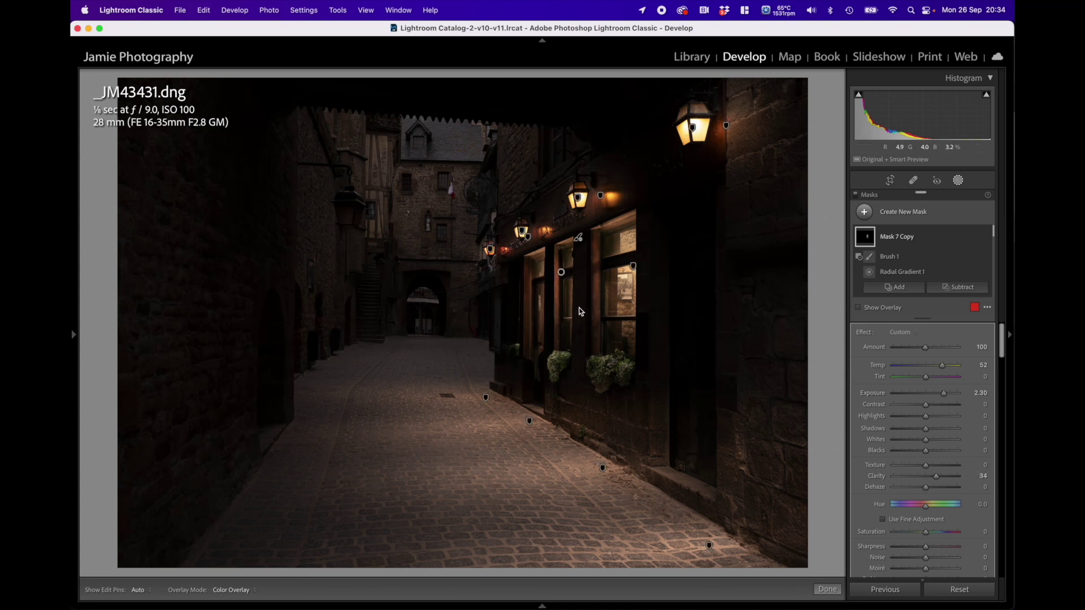
# Using Brush 1 of Mask 7 Copy at feather 37, flow 34 and size 5, subtract the pillar edge beside the middle window and the outer door frame.
pyautogui.moveTo(72, 334)
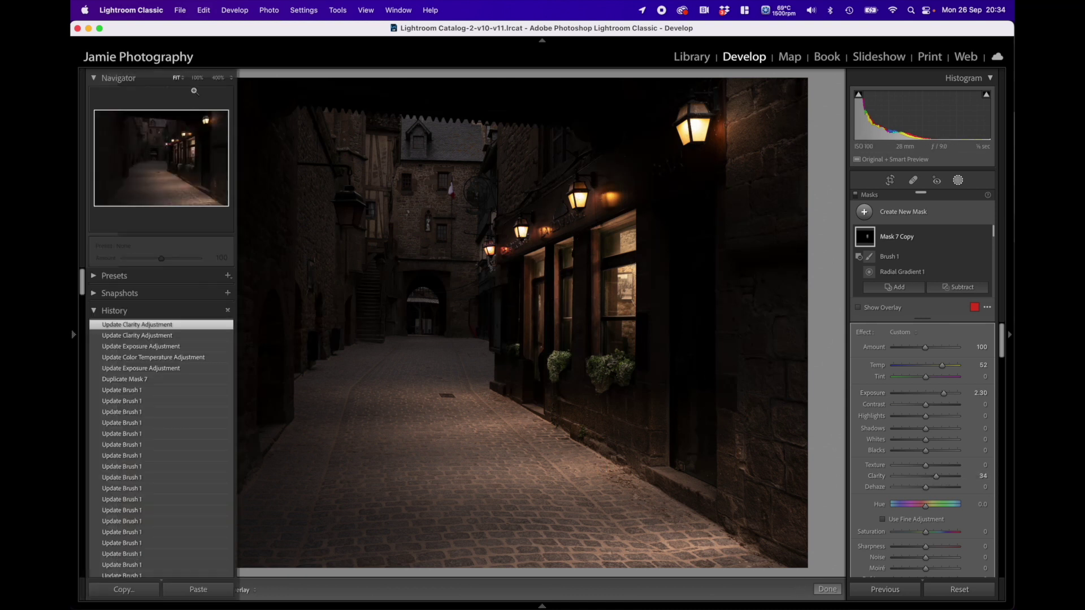
pyautogui.click(197, 78)
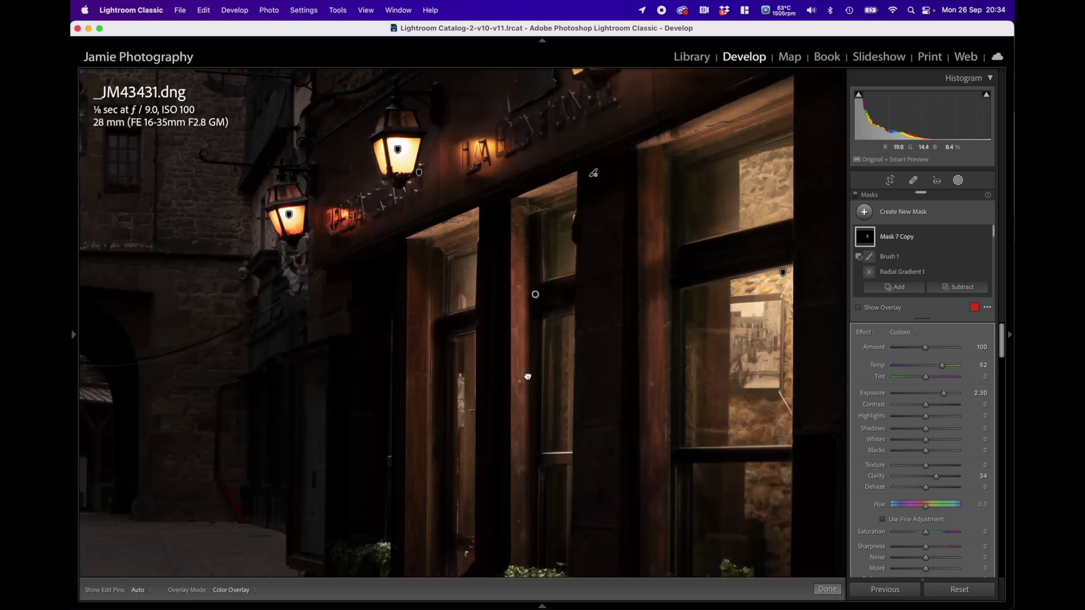
pyautogui.moveTo(525, 382); pyautogui.dragTo(519, 286)
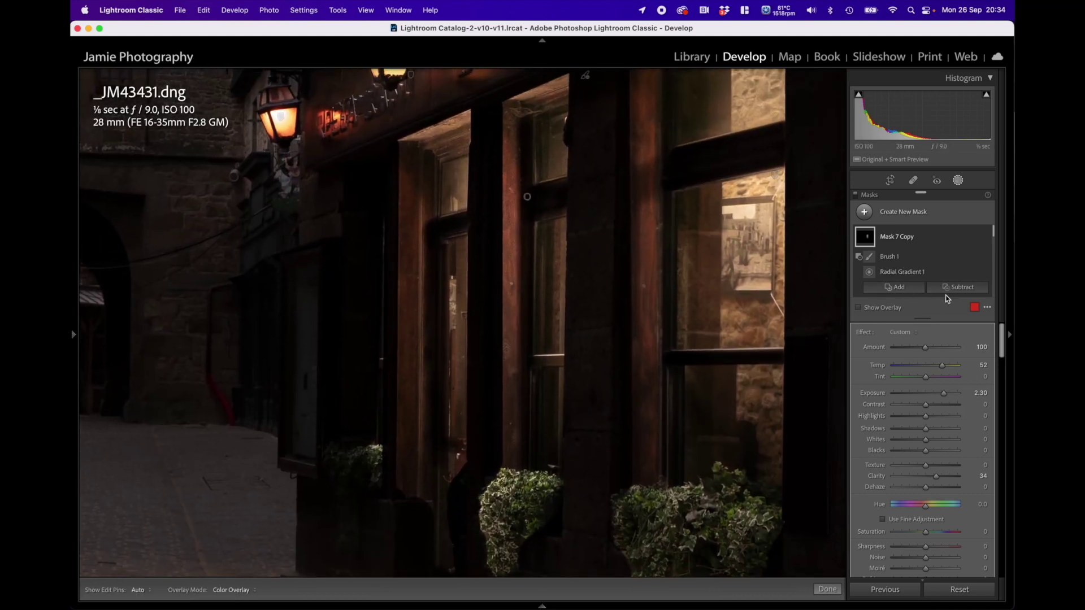
pyautogui.click(891, 258)
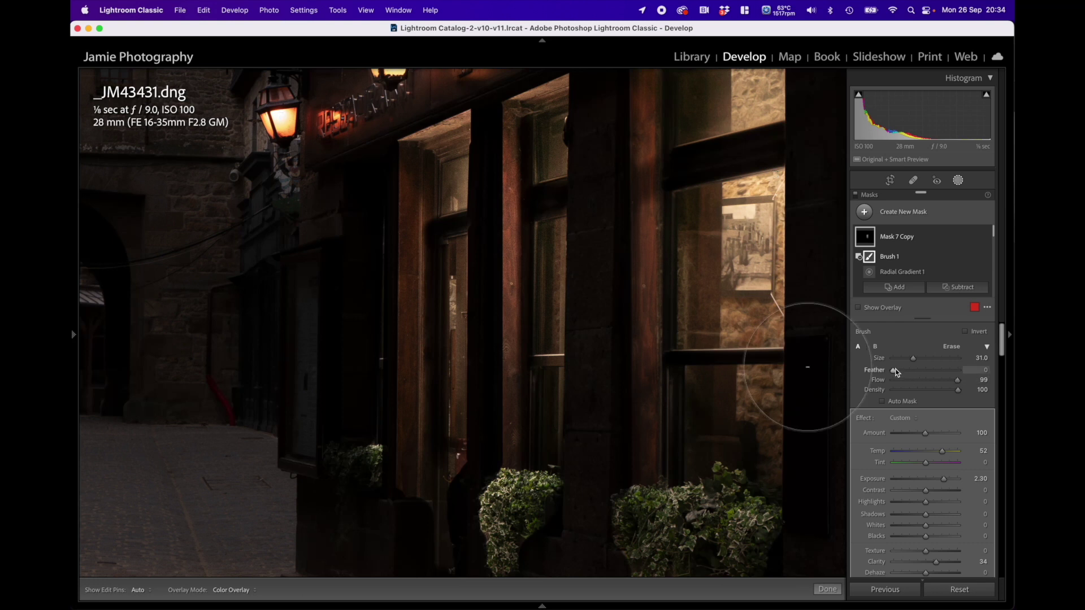
pyautogui.moveTo(910, 371); pyautogui.dragTo(915, 382)
pyautogui.scroll(-8, 502, 121)
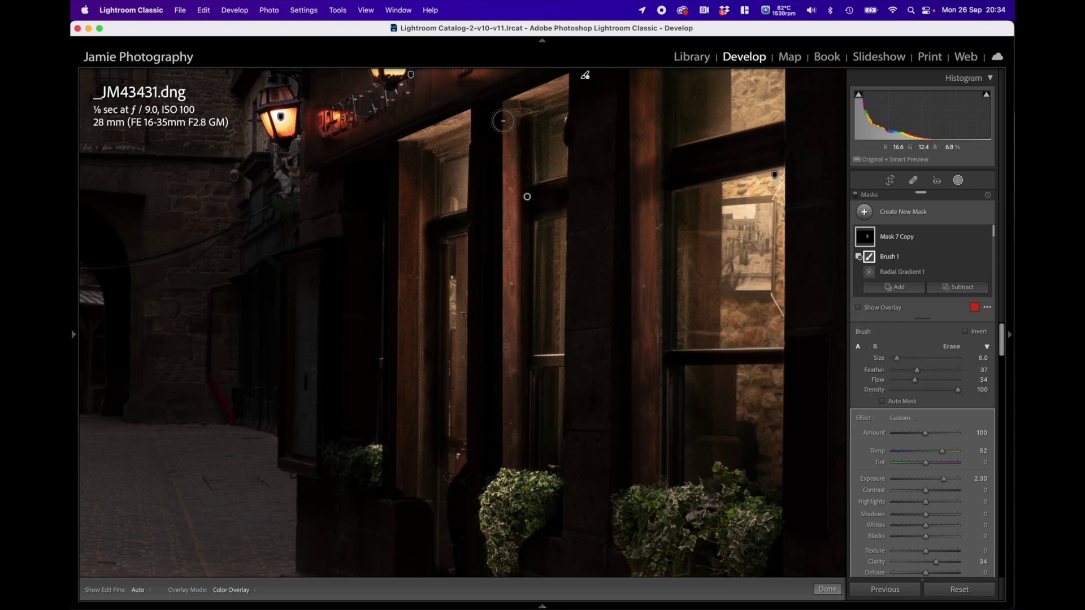
pyautogui.scroll(-1, 503, 113)
pyautogui.press('h')
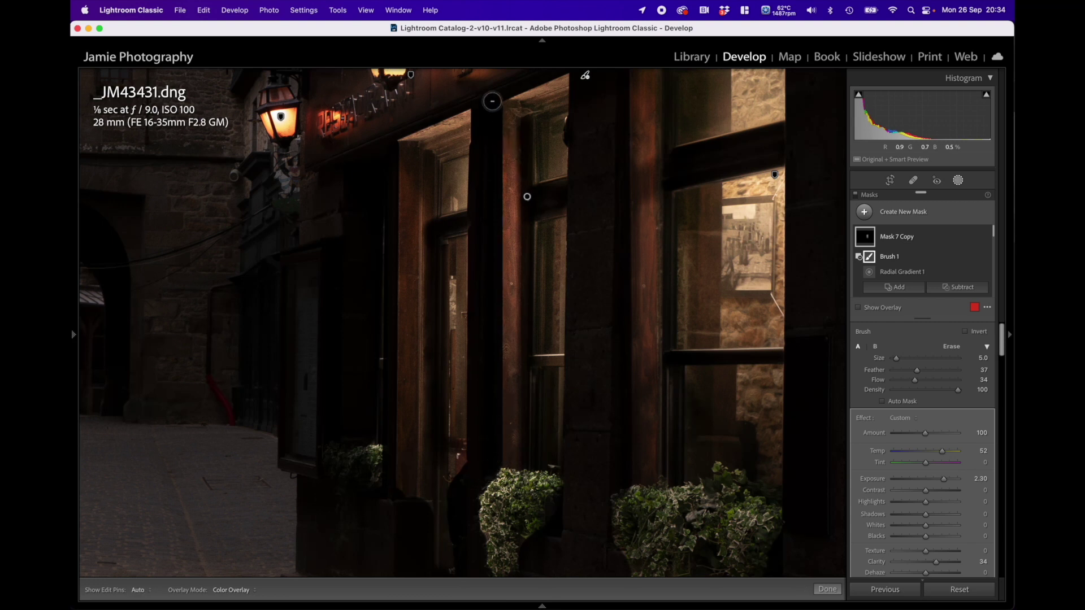
pyautogui.moveTo(503, 102)
pyautogui.mouseDown()
pyautogui.moveTo(483, 317)
pyautogui.moveTo(504, 459)
pyautogui.moveTo(510, 103)
pyautogui.mouseUp()
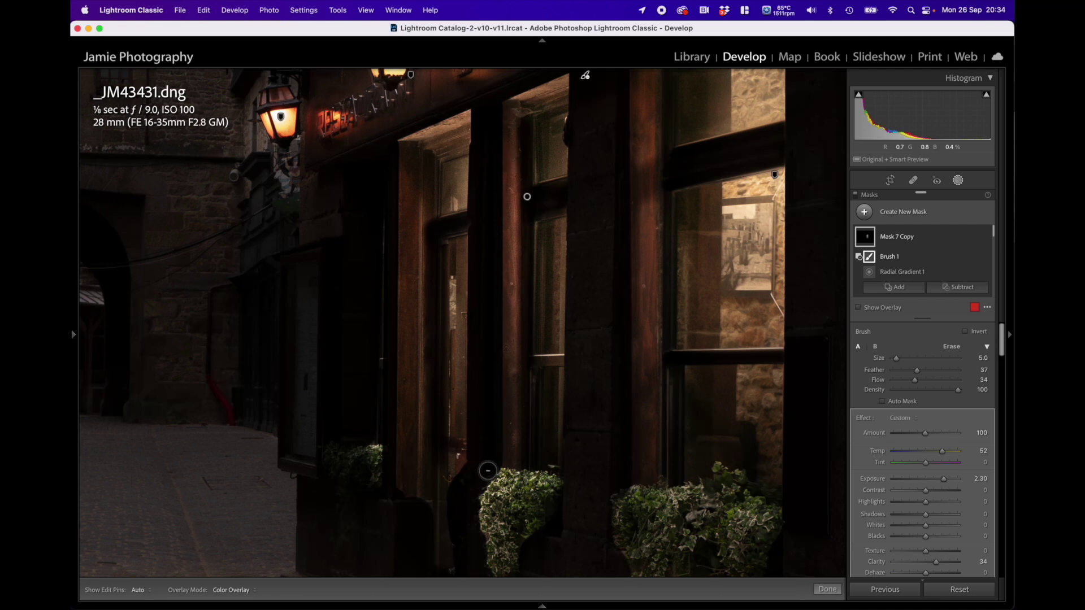
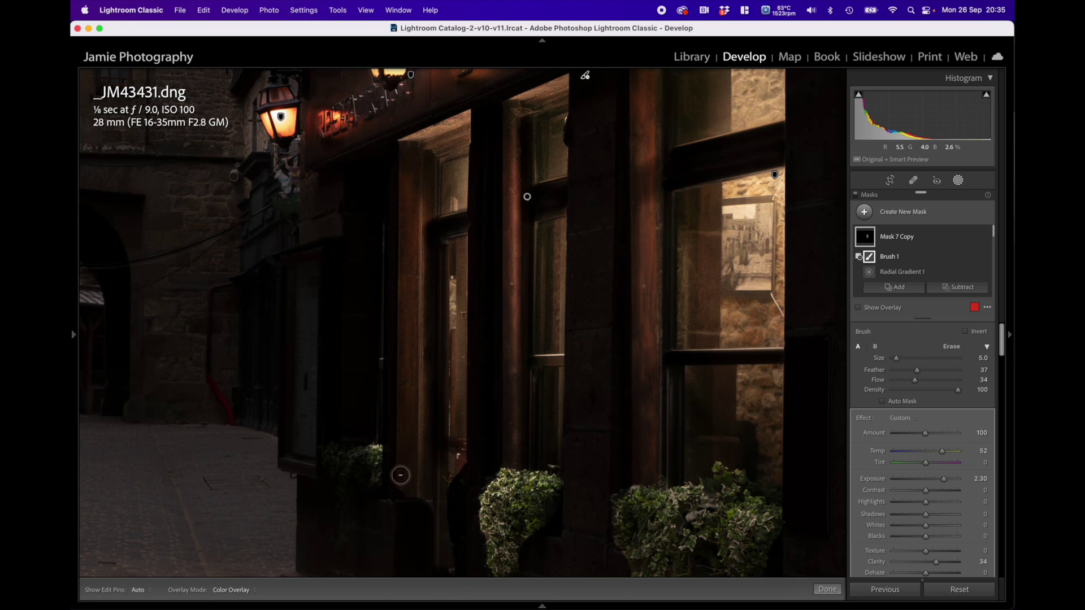
pyautogui.moveTo(402, 475); pyautogui.dragTo(384, 220)
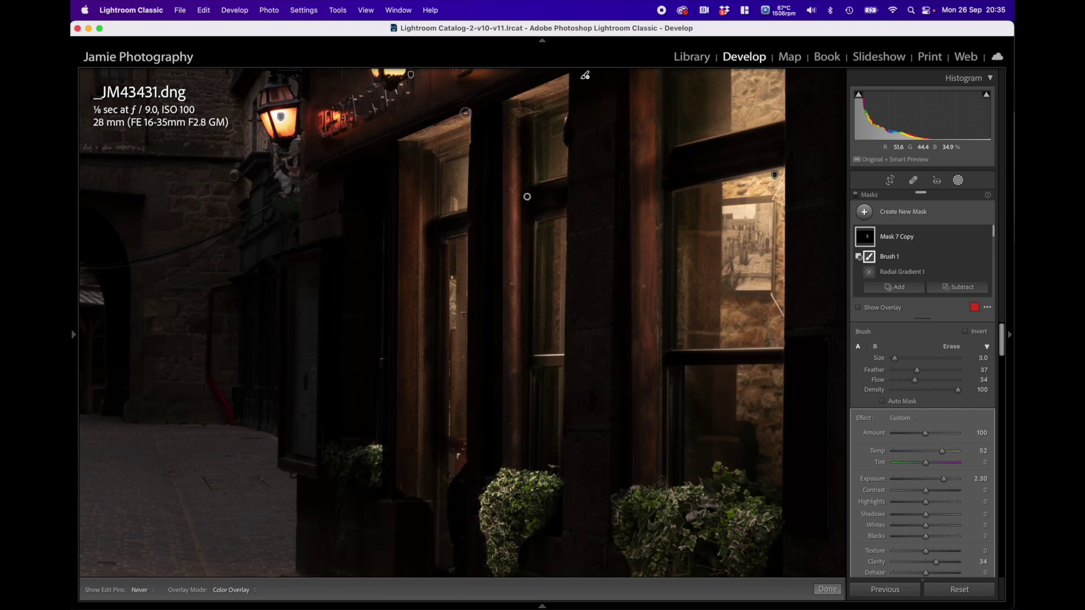
pyautogui.press('h')
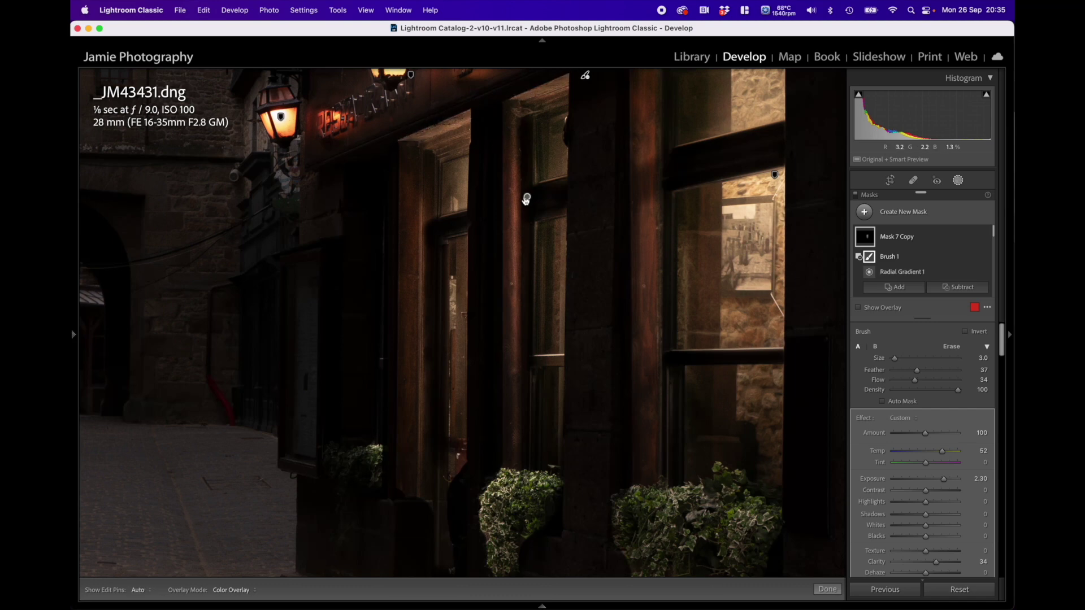
# Enlarge the brush to size 8 and subtract the upper door frame and middle window frame from Mask 7 Copy.
pyautogui.press(']')
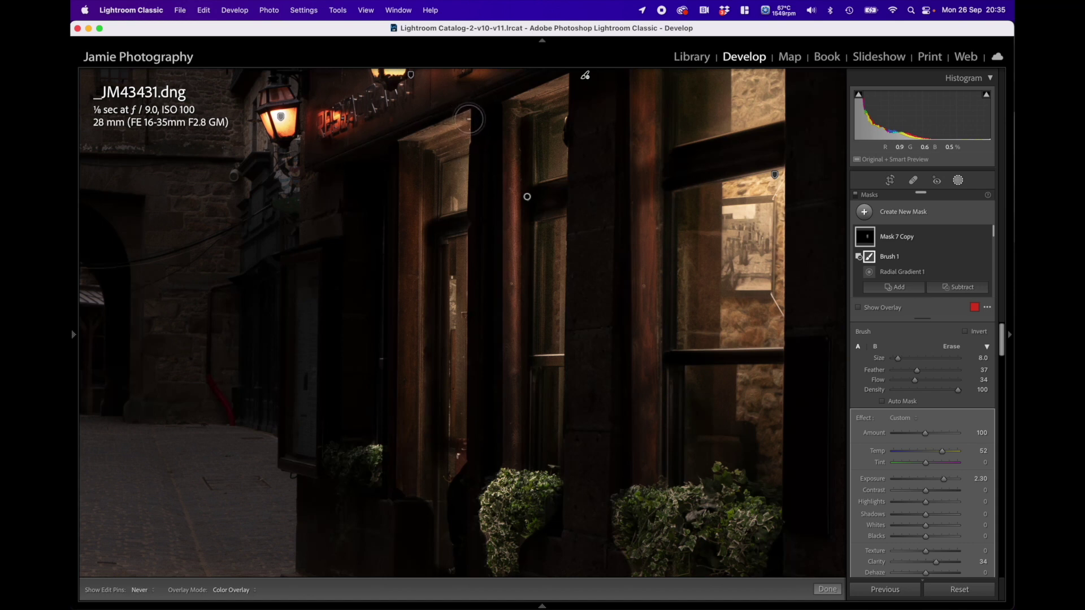
pyautogui.press('h')
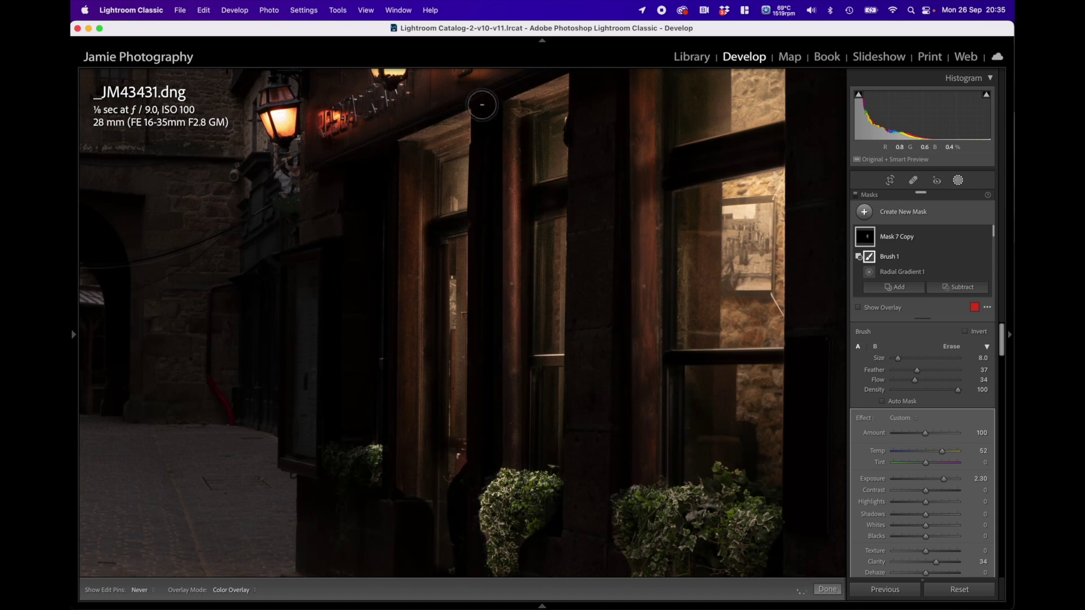
pyautogui.press('h')
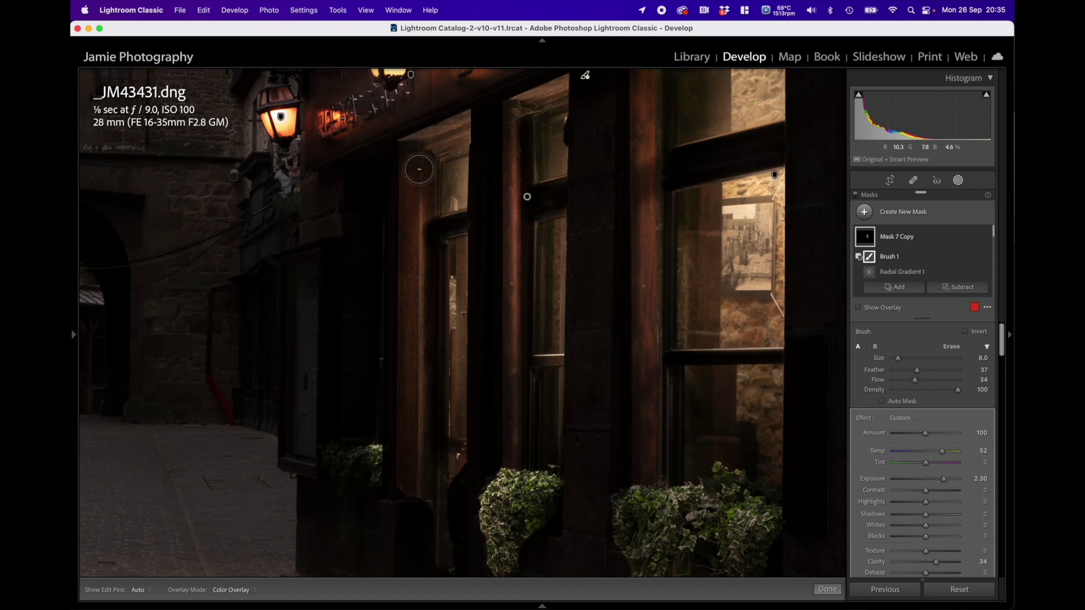
pyautogui.press('h')
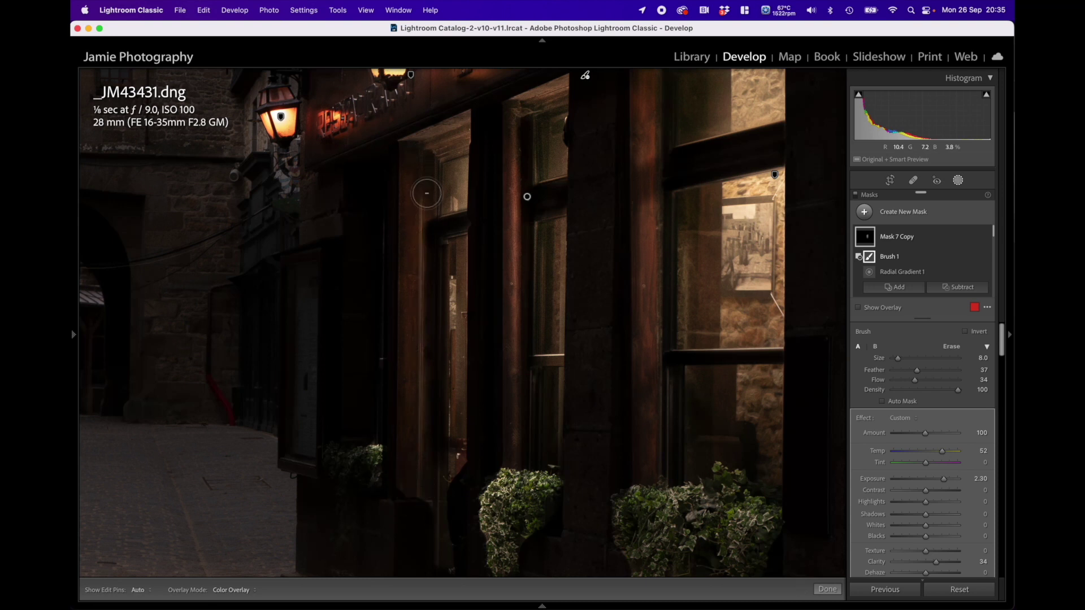
pyautogui.press('h')
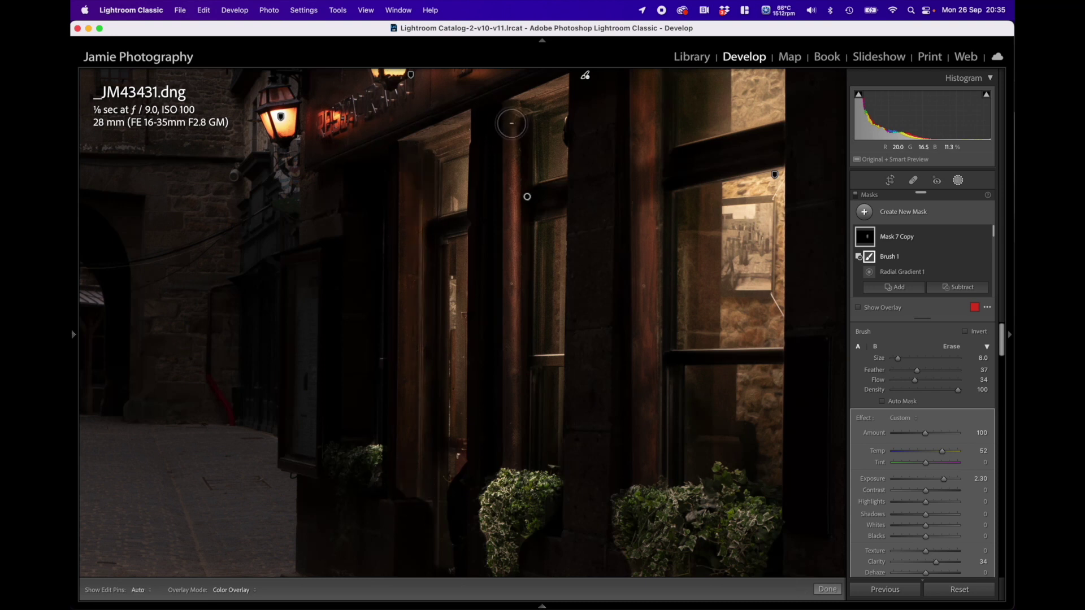
pyautogui.press('h')
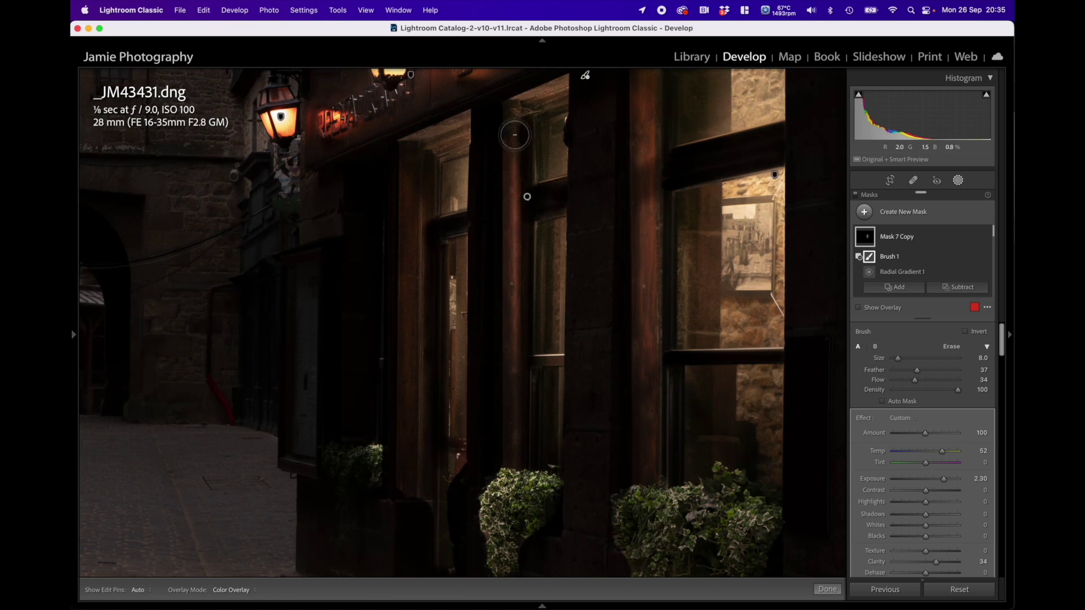
pyautogui.press('h')
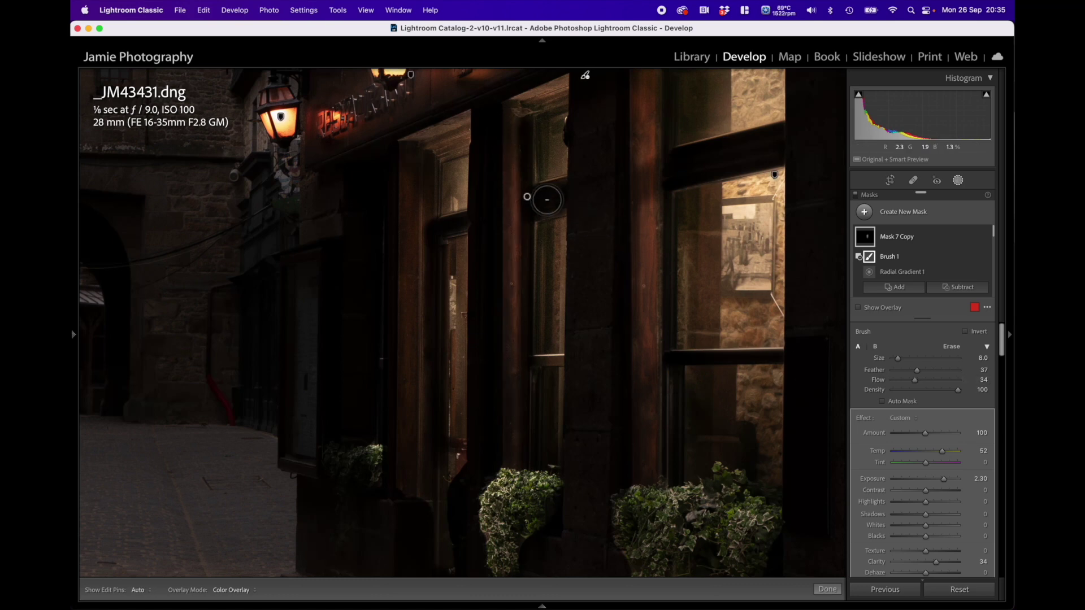
# Reduce the brush to size 4 and subtract the lower frame edges of the middle window and door from Mask 7 Copy.
pyautogui.moveTo(603, 223); pyautogui.dragTo(552, 348)
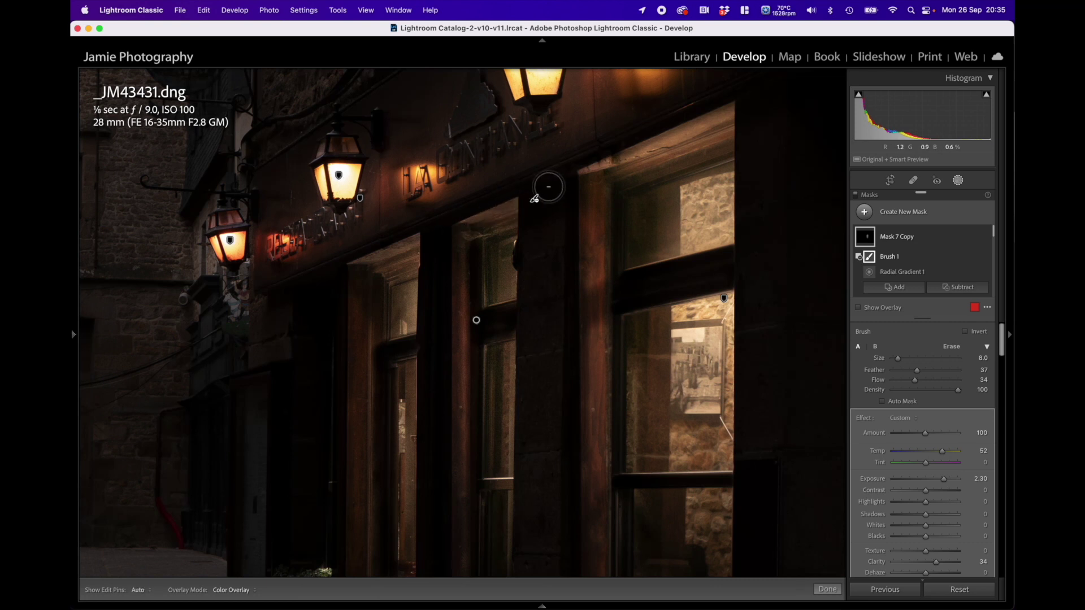
pyautogui.moveTo(534, 199); pyautogui.dragTo(405, 274)
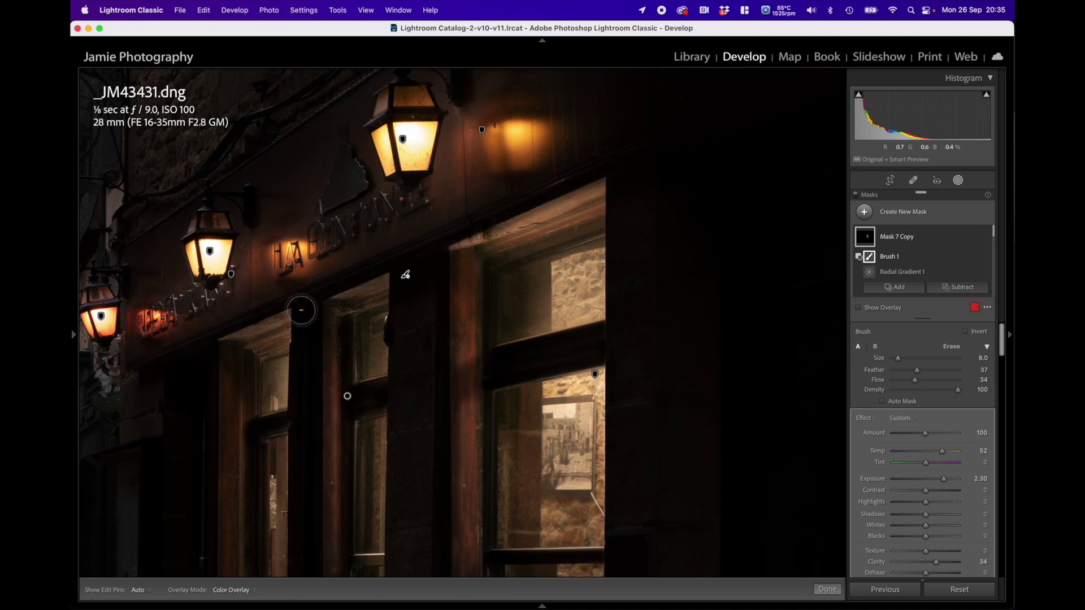
pyautogui.moveTo(388, 374); pyautogui.dragTo(480, 251)
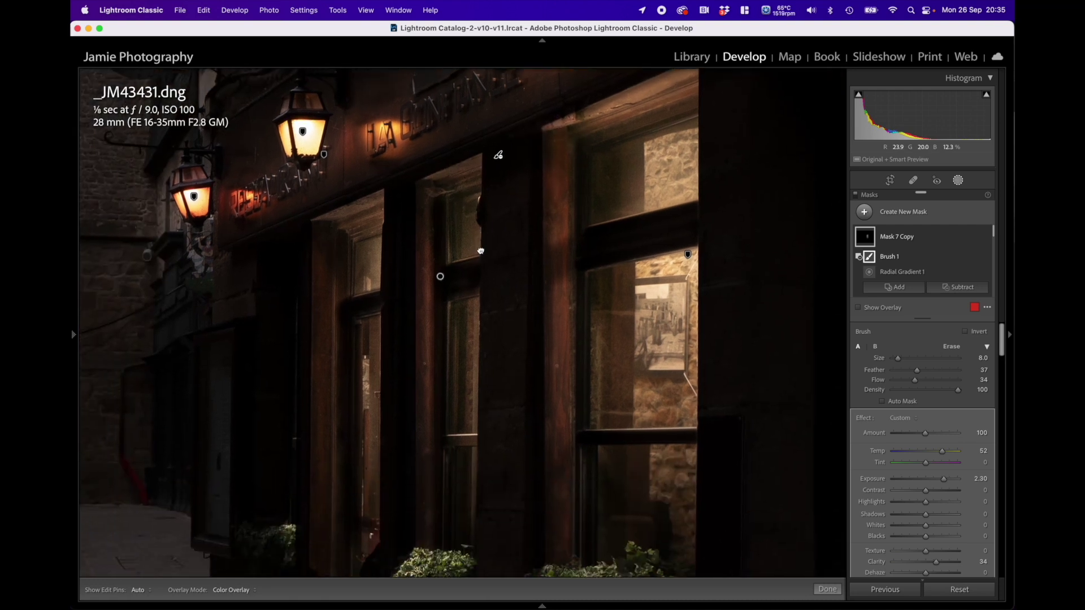
pyautogui.moveTo(477, 418); pyautogui.dragTo(546, 264)
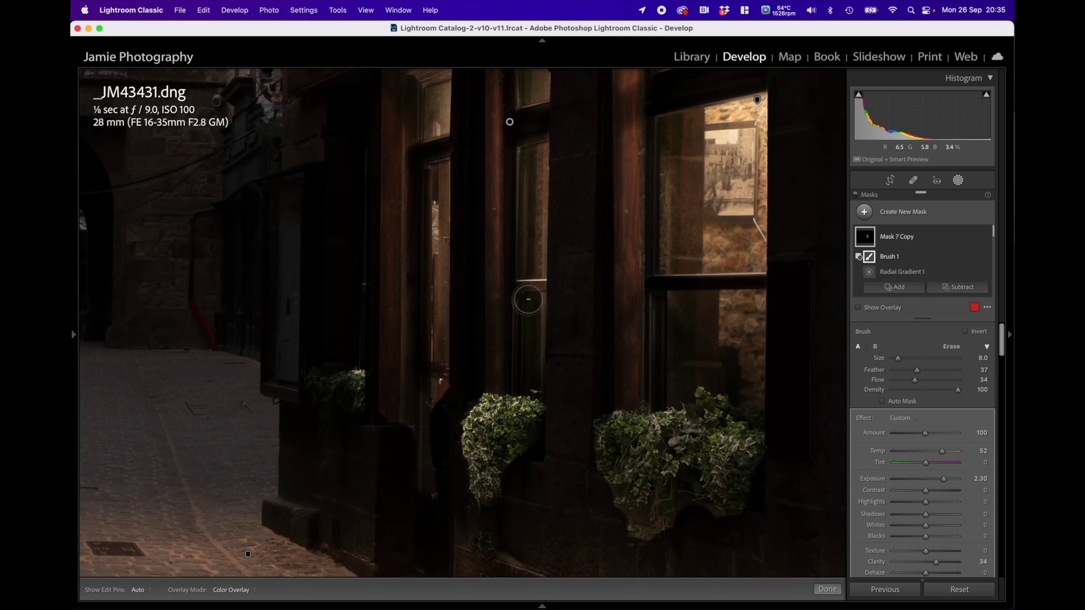
pyautogui.scroll(-4, 528, 299)
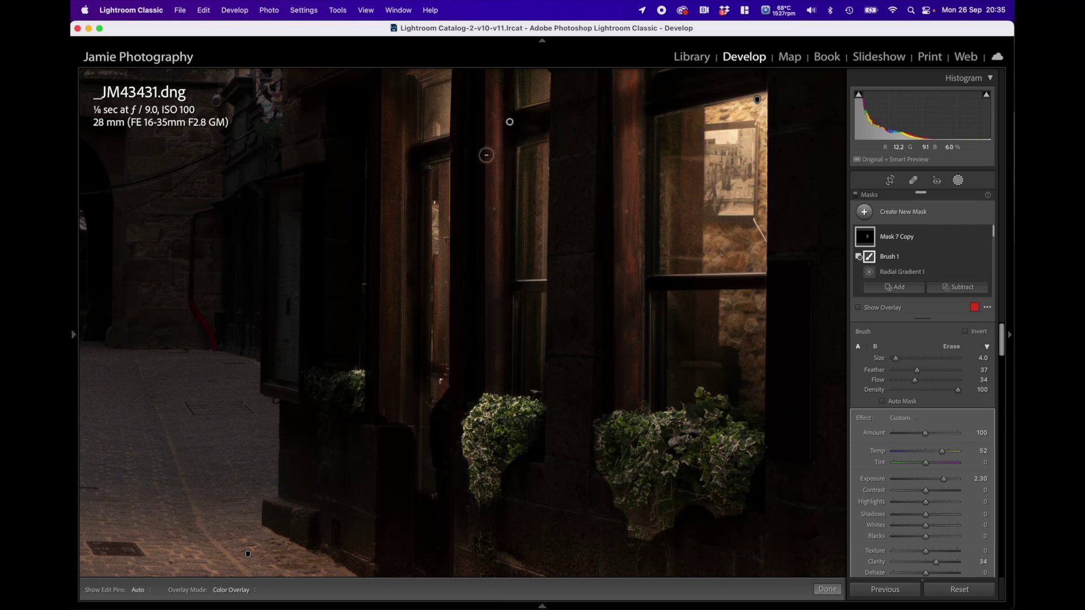
pyautogui.moveTo(485, 154); pyautogui.dragTo(484, 131)
pyautogui.press('h')
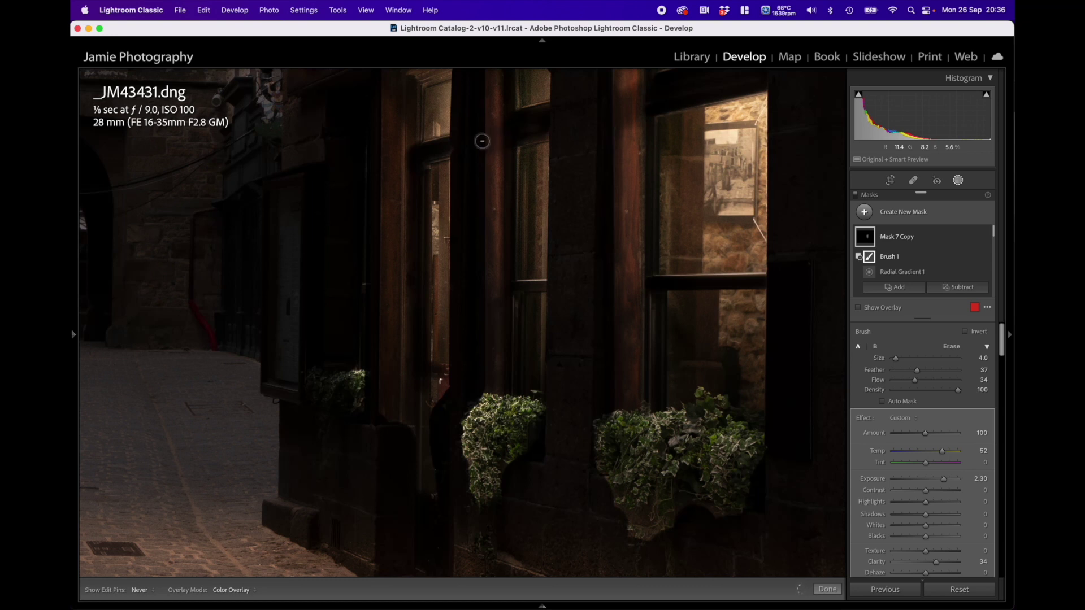
pyautogui.press('h')
pyautogui.press('h')
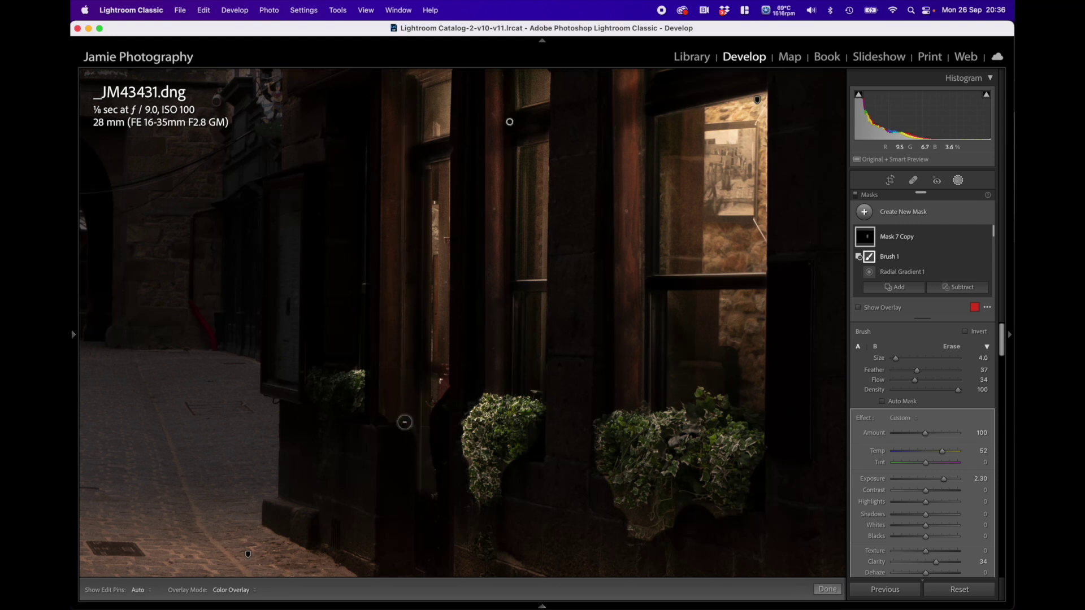
pyautogui.scroll(5, 523, 369)
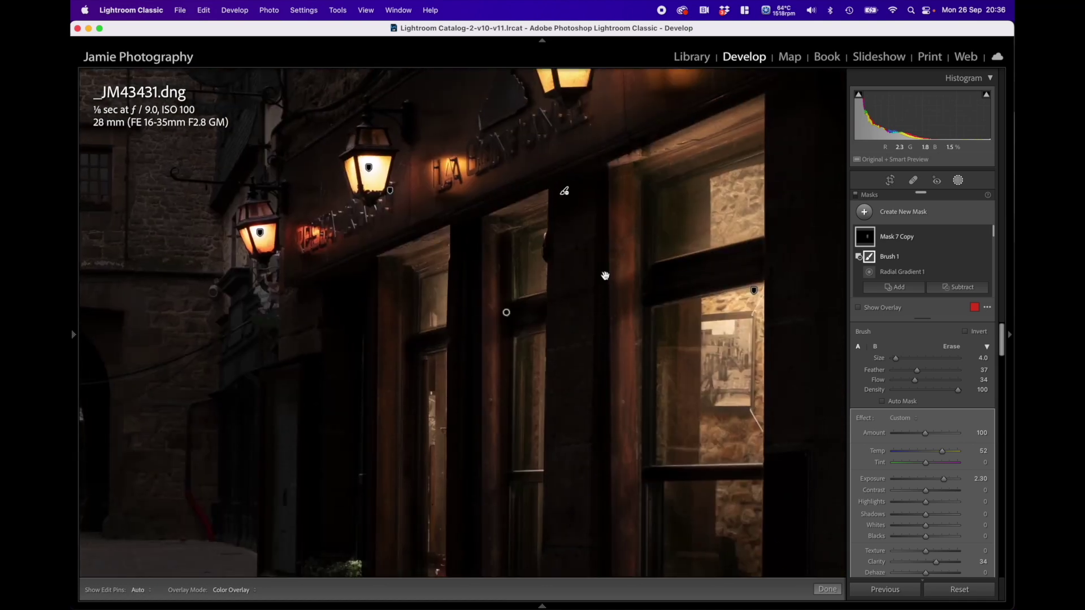
# Using Brush 1 of Mask 6 at size 11, subtract the upper frame and lintel above the large window.
pyautogui.moveTo(605, 276); pyautogui.dragTo(500, 289)
pyautogui.scroll(-2, 869, 266)
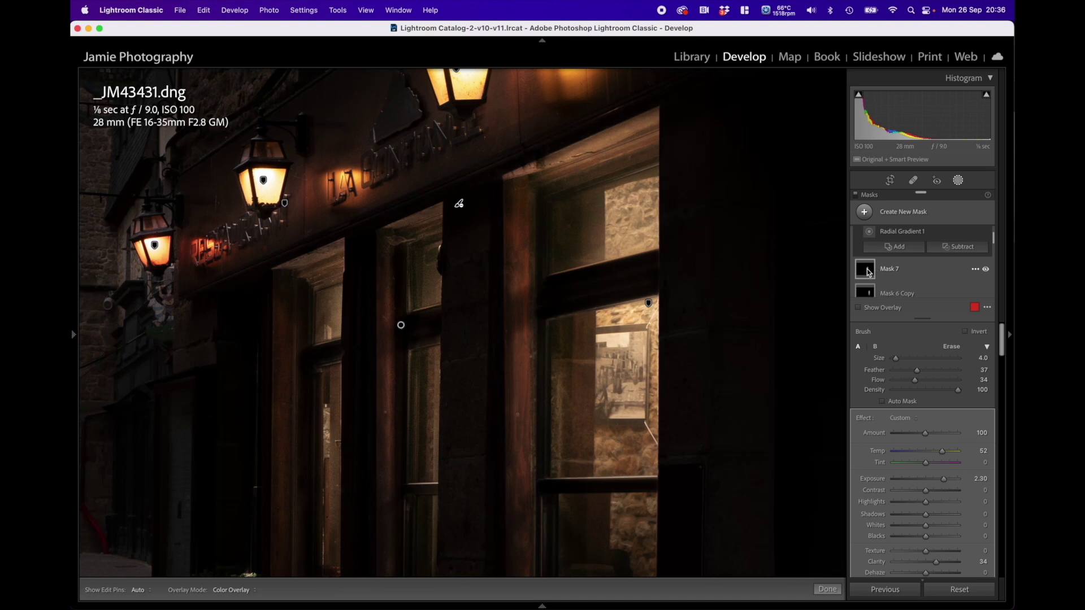
pyautogui.click(869, 272)
pyautogui.click(864, 282)
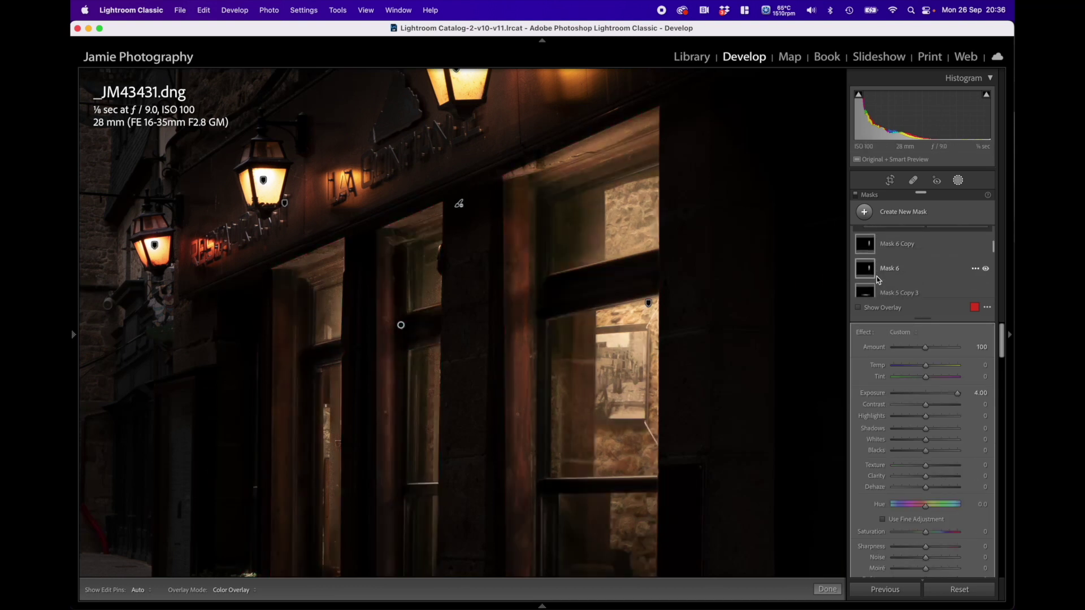
pyautogui.scroll(2, 617, 229)
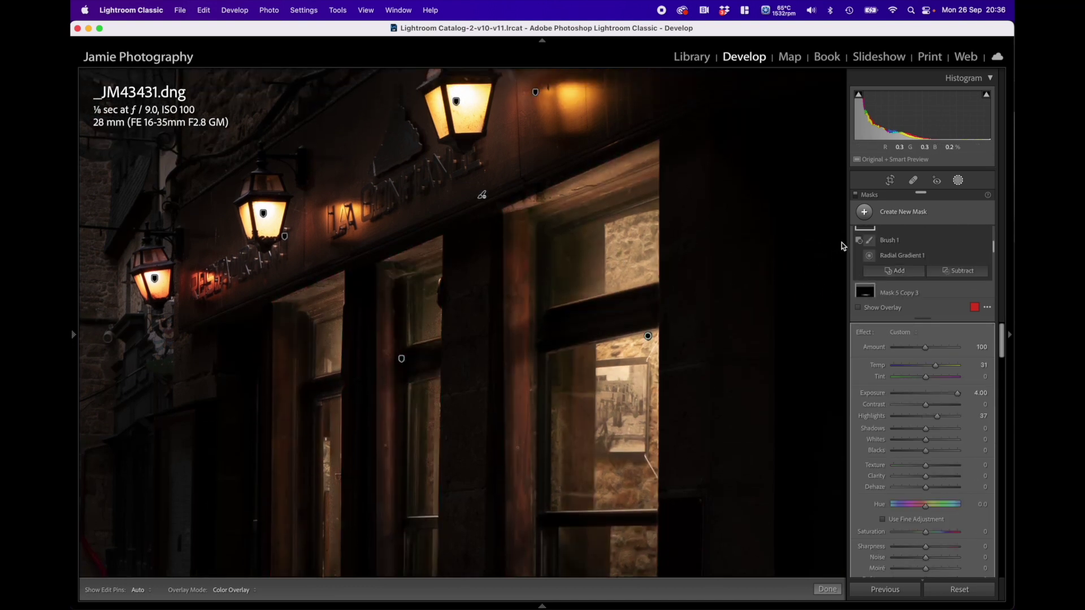
pyautogui.click(870, 240)
pyautogui.scroll(5, 530, 212)
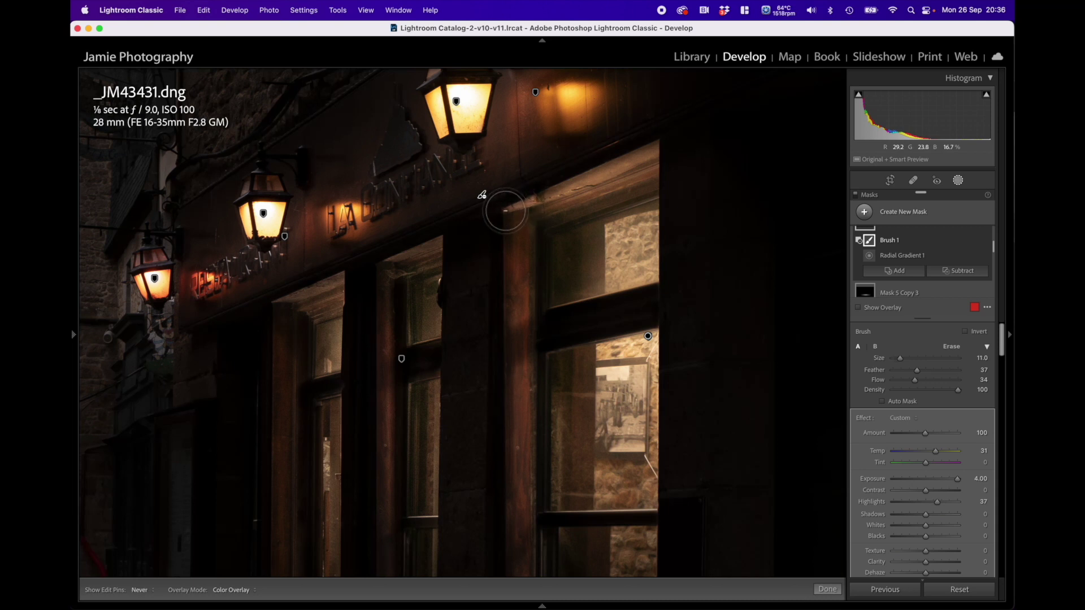
pyautogui.moveTo(665, 149)
pyautogui.mouseDown()
pyautogui.moveTo(560, 199)
pyautogui.moveTo(510, 218)
pyautogui.moveTo(497, 208)
pyautogui.moveTo(655, 137)
pyautogui.moveTo(499, 208)
pyautogui.moveTo(637, 172)
pyautogui.moveTo(659, 178)
pyautogui.moveTo(539, 220)
pyautogui.mouseUp()
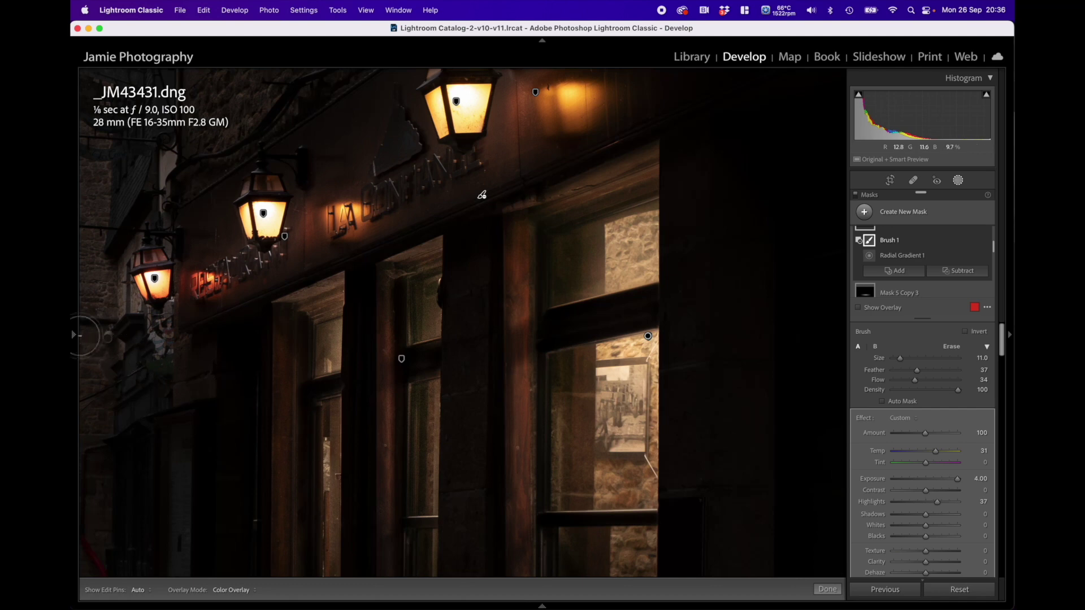
# Add a radial gradient mask as a circle centred on the unlit lantern of the opposite wall and set its Exposure to 4.00.
pyautogui.moveTo(73, 339)
pyautogui.click(176, 79)
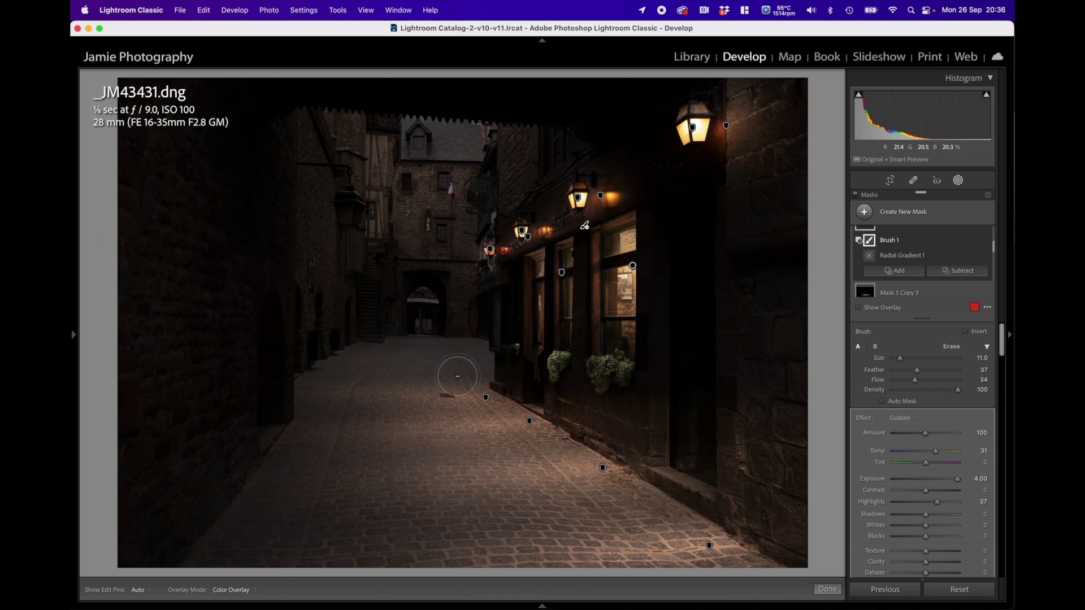
pyautogui.click(959, 181)
pyautogui.click(958, 181)
pyautogui.click(864, 211)
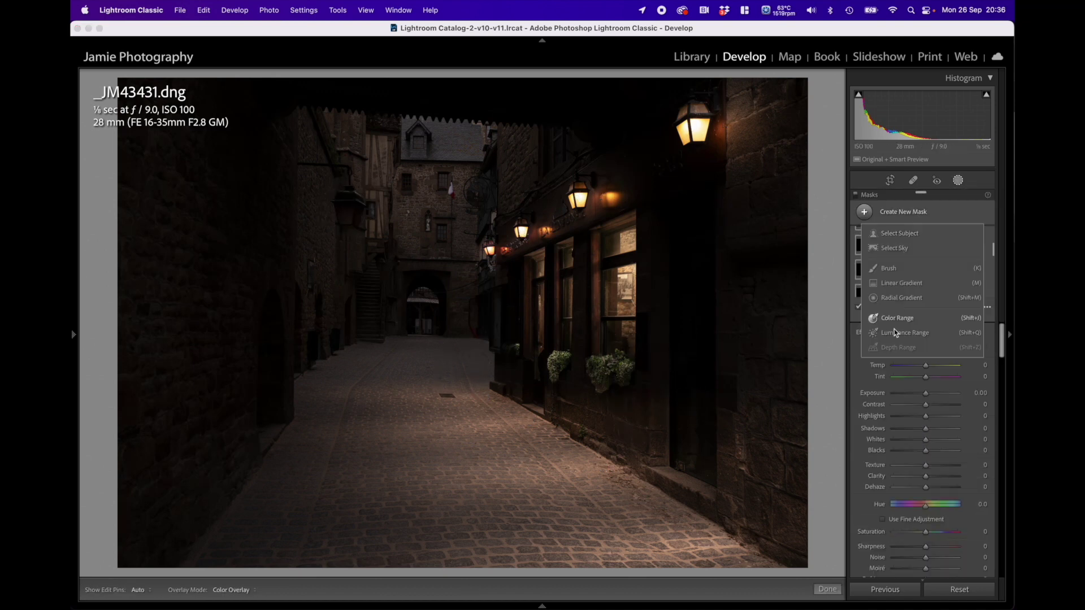
pyautogui.click(898, 298)
pyautogui.moveTo(339, 198); pyautogui.dragTo(378, 237)
pyautogui.moveTo(338, 197)
pyautogui.mouseDown()
pyautogui.moveTo(347, 239)
pyautogui.moveTo(348, 210)
pyautogui.mouseUp()
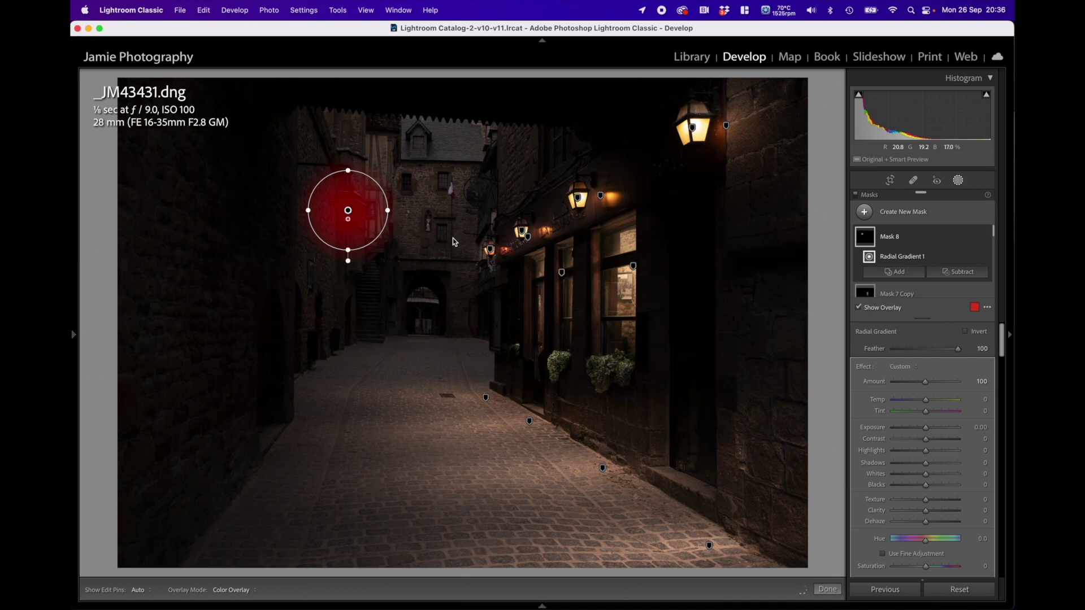
pyautogui.moveTo(925, 427); pyautogui.dragTo(967, 428)
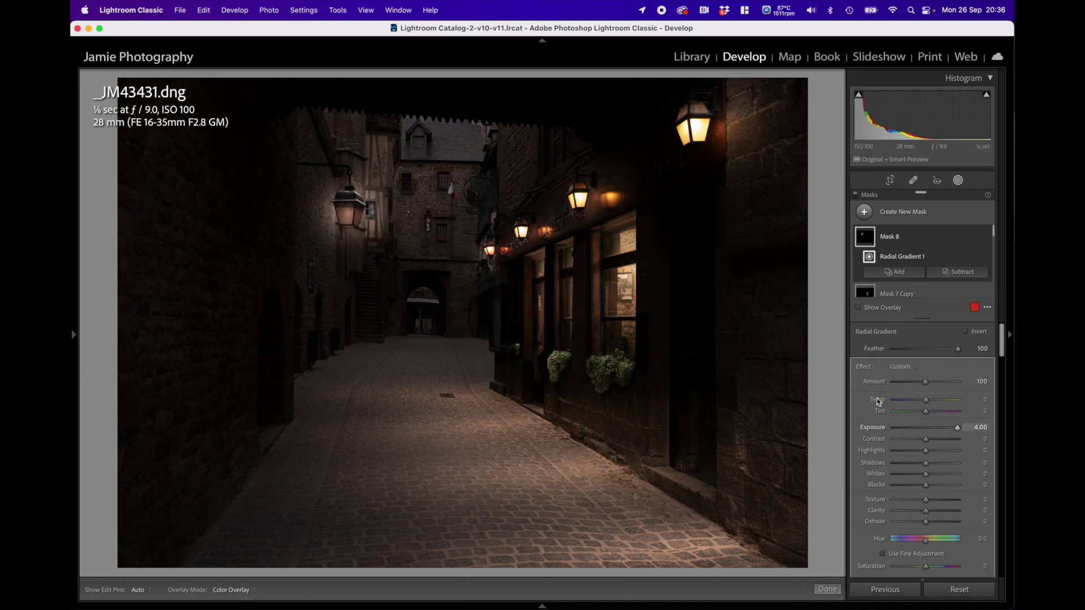
# Subtract a size 11 brush with feather 0 and flow 100 from Mask 8, painting out the area directly around the lantern glass.
pyautogui.moveTo(76, 316)
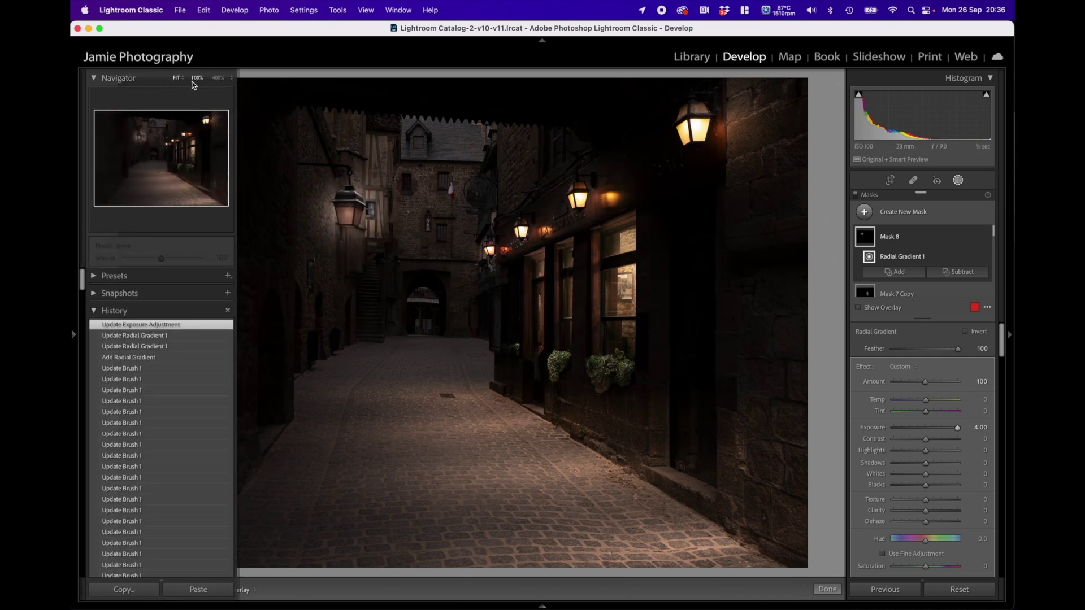
pyautogui.click(194, 78)
pyautogui.moveTo(509, 282); pyautogui.dragTo(219, 224)
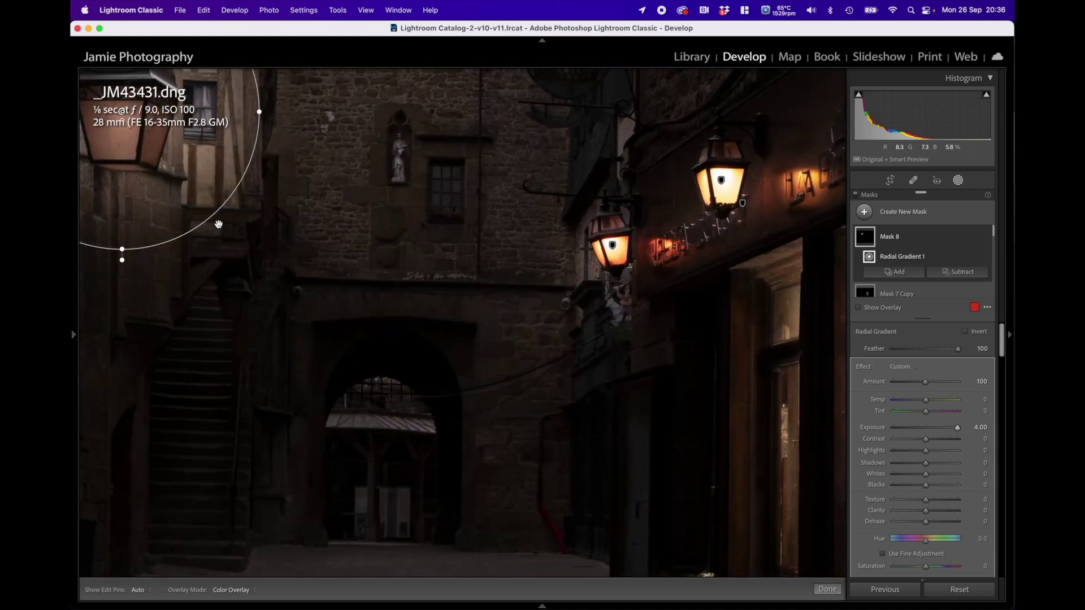
pyautogui.click(219, 224)
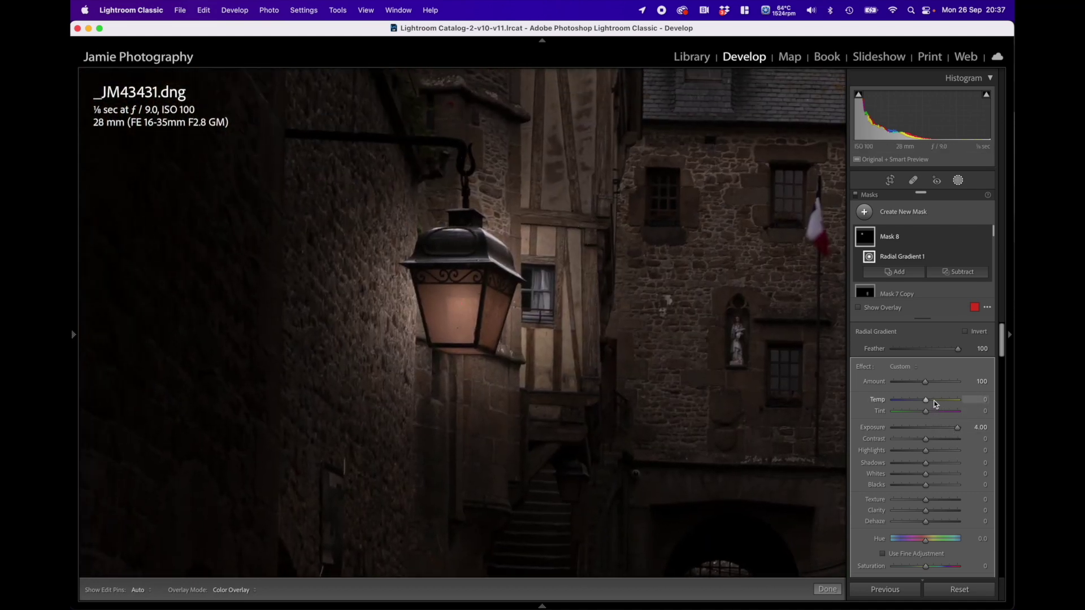
pyautogui.click(949, 272)
pyautogui.click(936, 335)
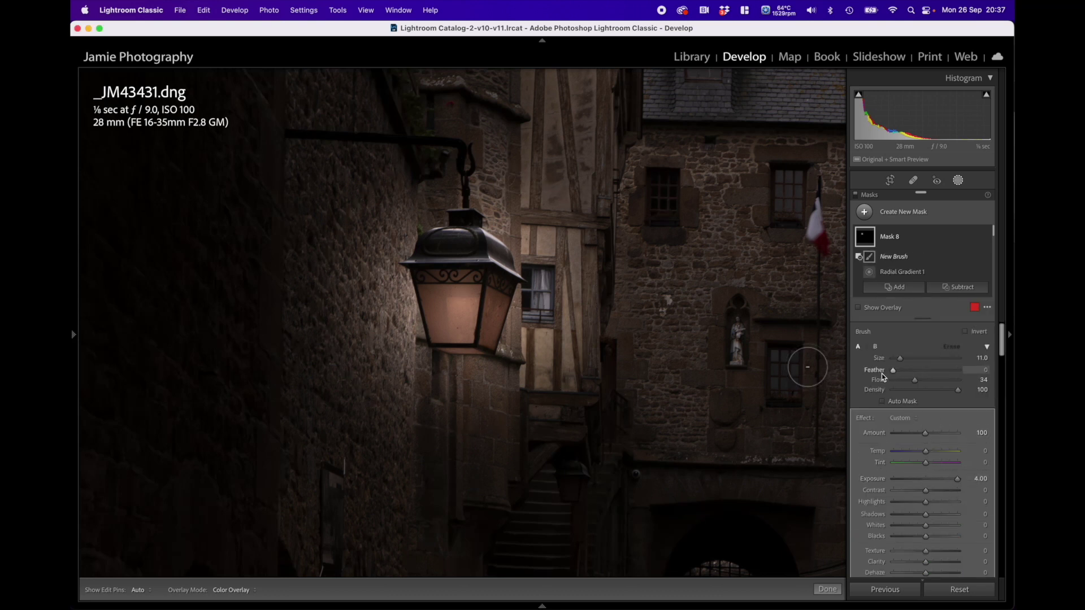
pyautogui.moveTo(915, 379); pyautogui.dragTo(957, 379)
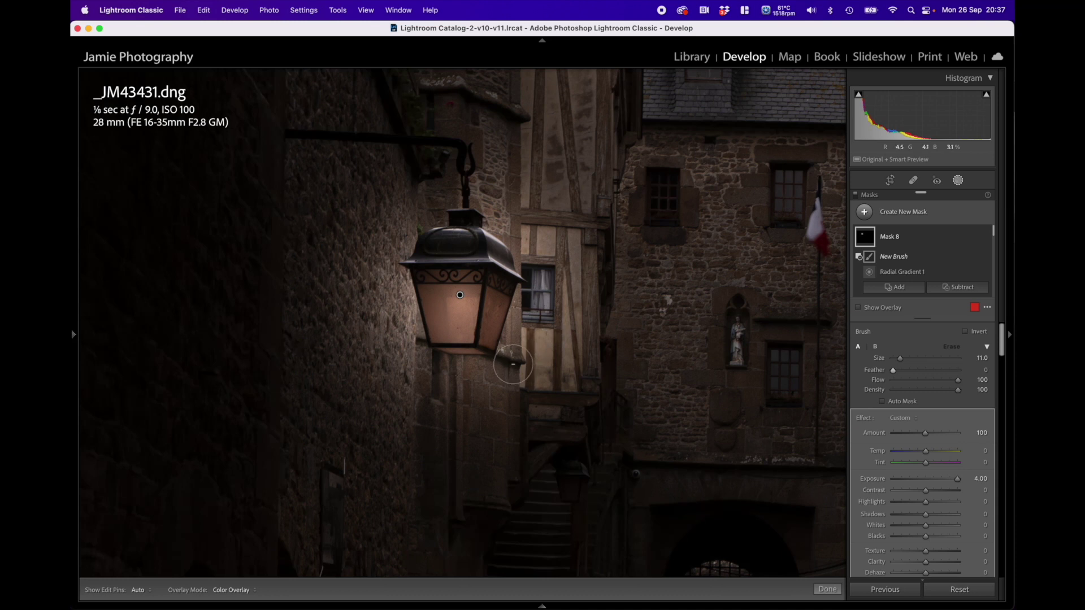
pyautogui.click(510, 364)
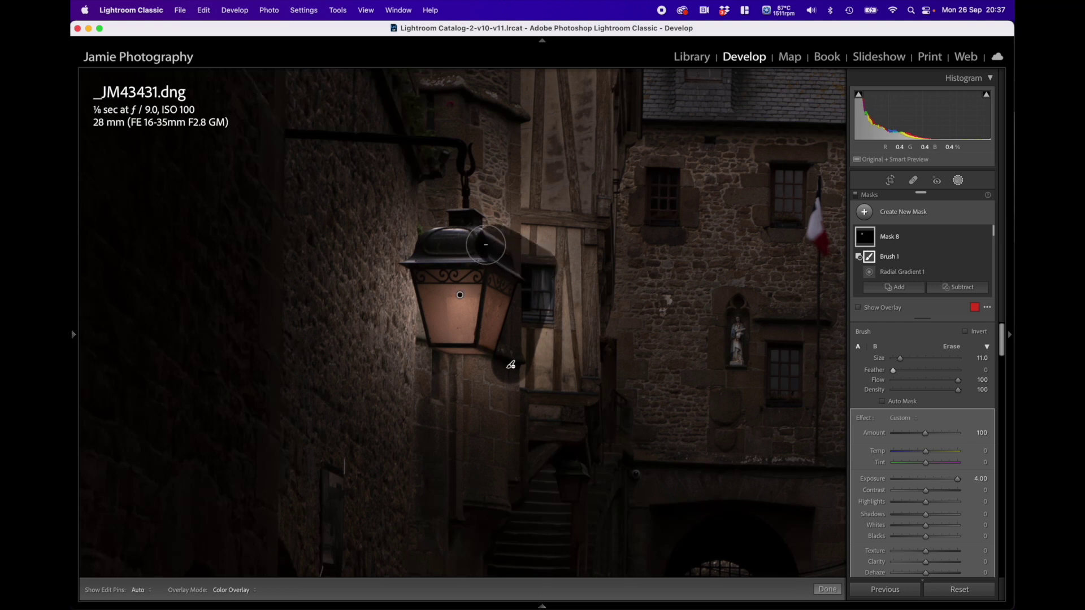
pyautogui.moveTo(406, 249)
pyautogui.mouseDown()
pyautogui.moveTo(390, 273)
pyautogui.moveTo(410, 363)
pyautogui.moveTo(429, 377)
pyautogui.moveTo(424, 366)
pyautogui.moveTo(496, 367)
pyautogui.mouseUp()
# Enlarge the brush up to size 28 and subtract the remaining wall and bracket around the lantern from Mask 8.
pyautogui.scroll(6, 564, 282)
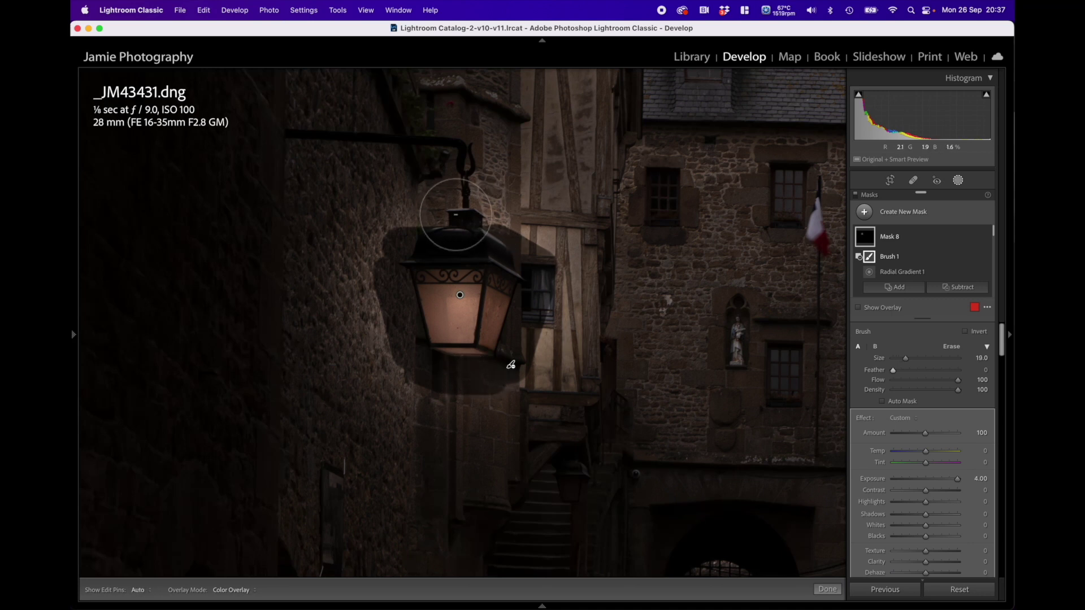
pyautogui.moveTo(421, 190)
pyautogui.mouseDown()
pyautogui.moveTo(563, 208)
pyautogui.moveTo(426, 181)
pyautogui.moveTo(367, 208)
pyautogui.moveTo(341, 289)
pyautogui.moveTo(349, 356)
pyautogui.moveTo(402, 412)
pyautogui.moveTo(460, 427)
pyautogui.moveTo(548, 418)
pyautogui.mouseUp()
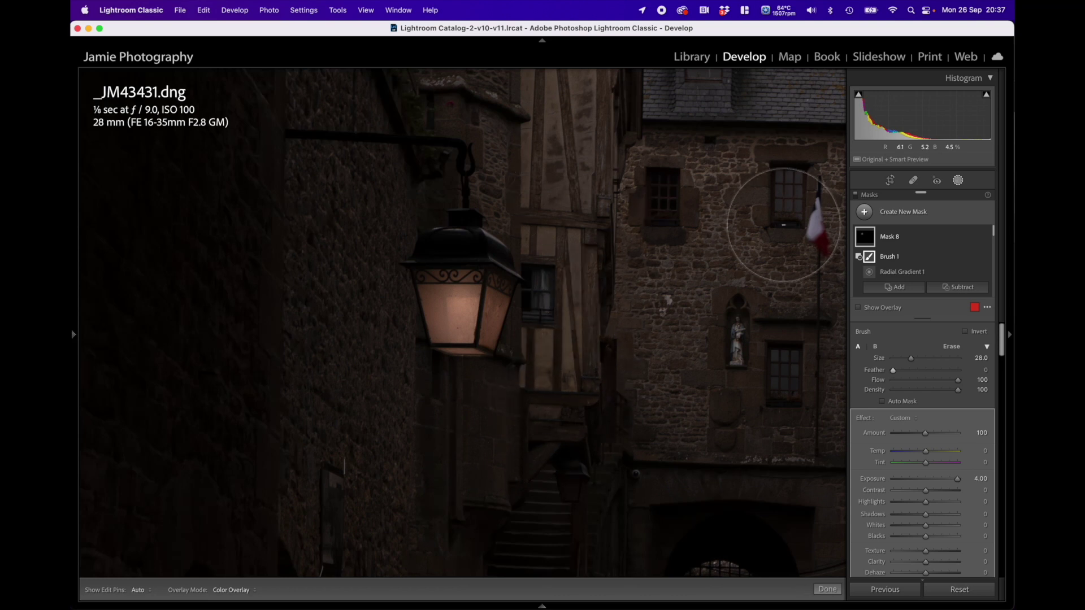
pyautogui.moveTo(869, 243)
pyautogui.press('h')
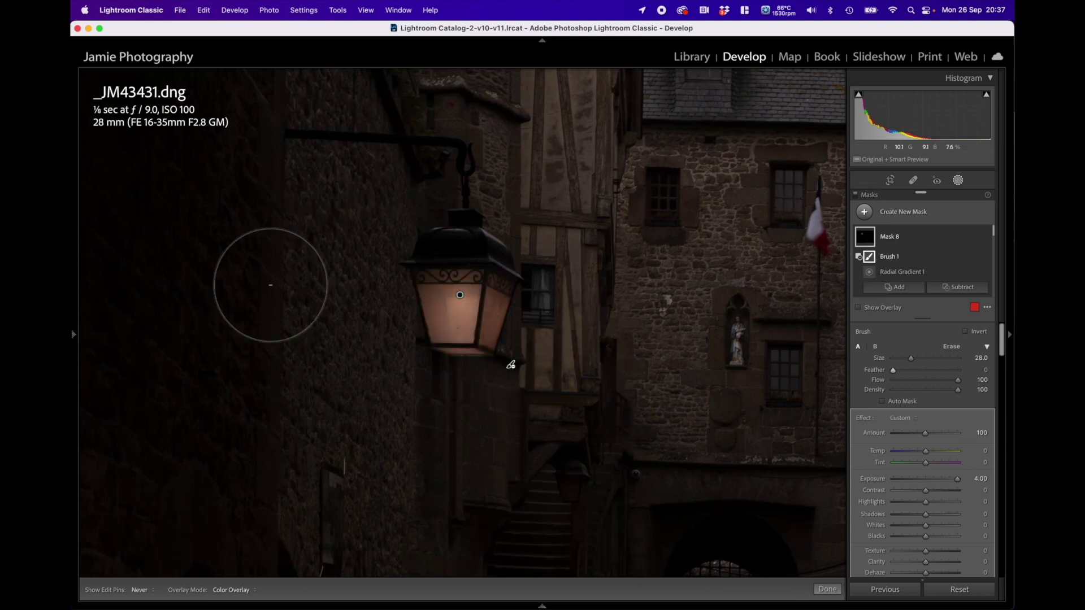
pyautogui.press('h')
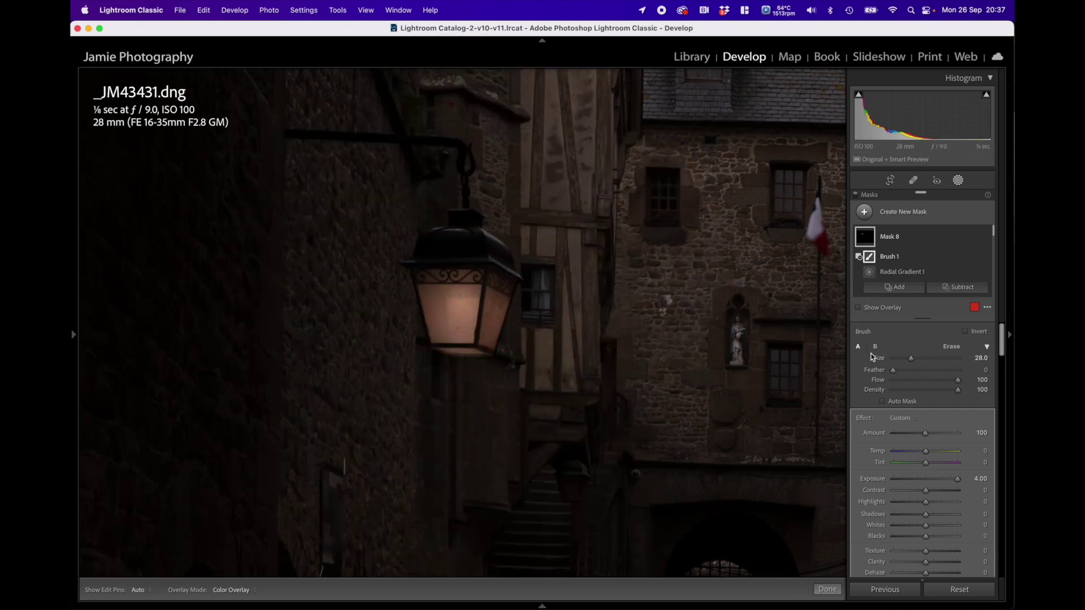
# Duplicate Mask 8 and shrink the copy's radial gradient to a narrow upright ellipse over the lantern's front glass.
pyautogui.moveTo(511, 364)
pyautogui.rightClick(460, 295)
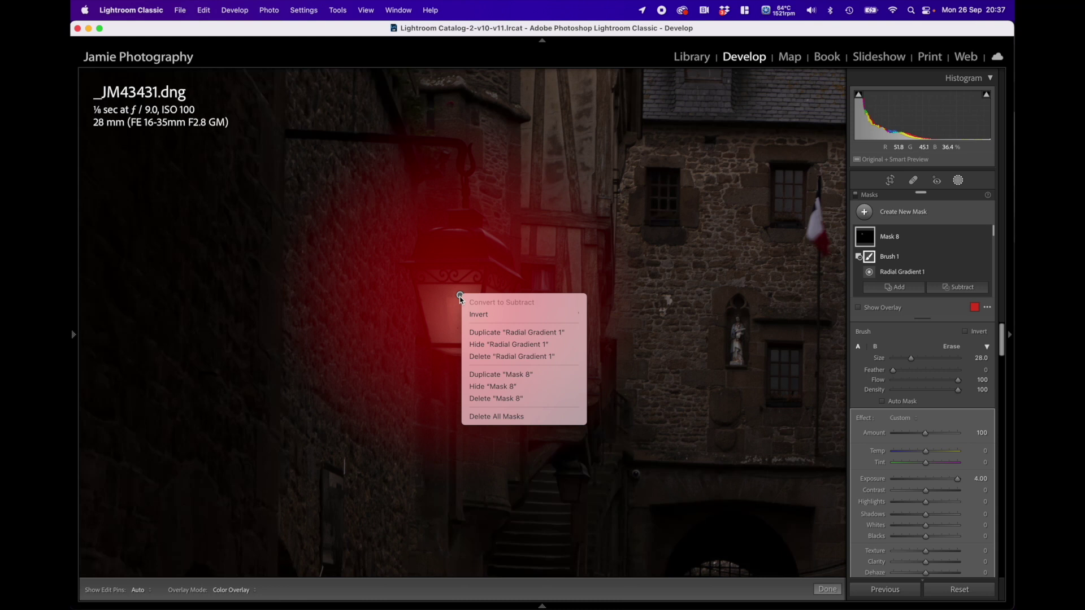
pyautogui.click(497, 374)
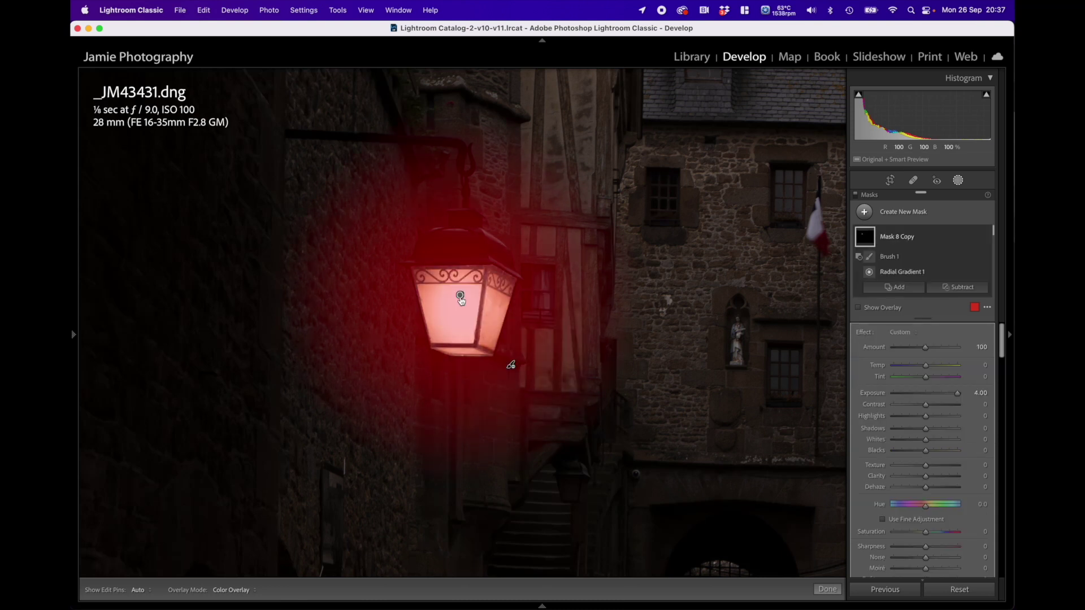
pyautogui.click(473, 299)
pyautogui.moveTo(597, 295); pyautogui.dragTo(481, 388)
pyautogui.moveTo(463, 434); pyautogui.dragTo(456, 343)
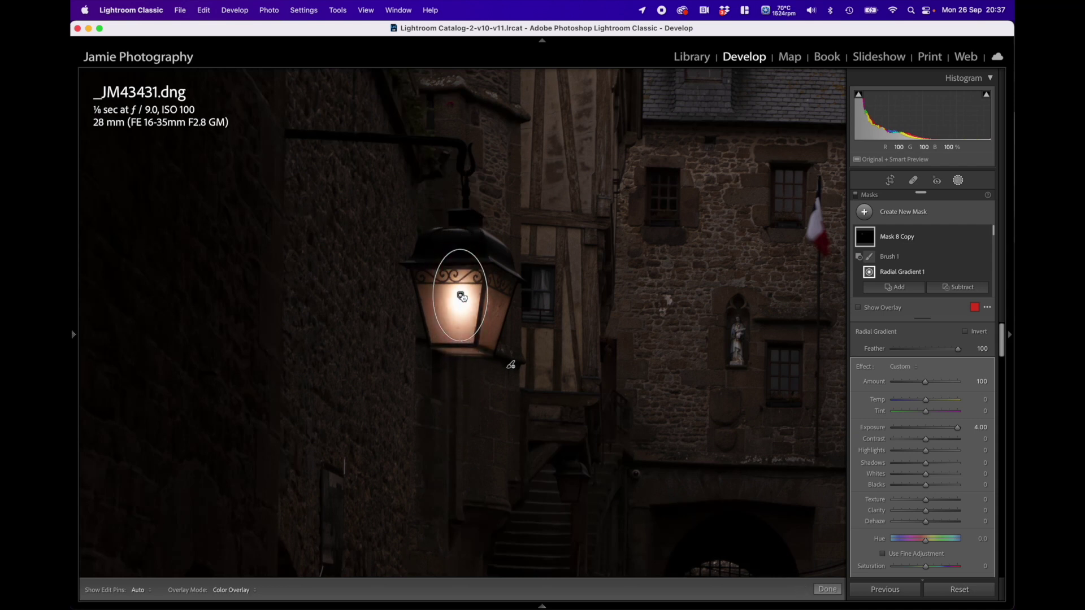
# Warm the lantern glass by setting the Temp of Mask 8 to 55.
pyautogui.scroll(-2, 870, 279)
pyautogui.click(864, 272)
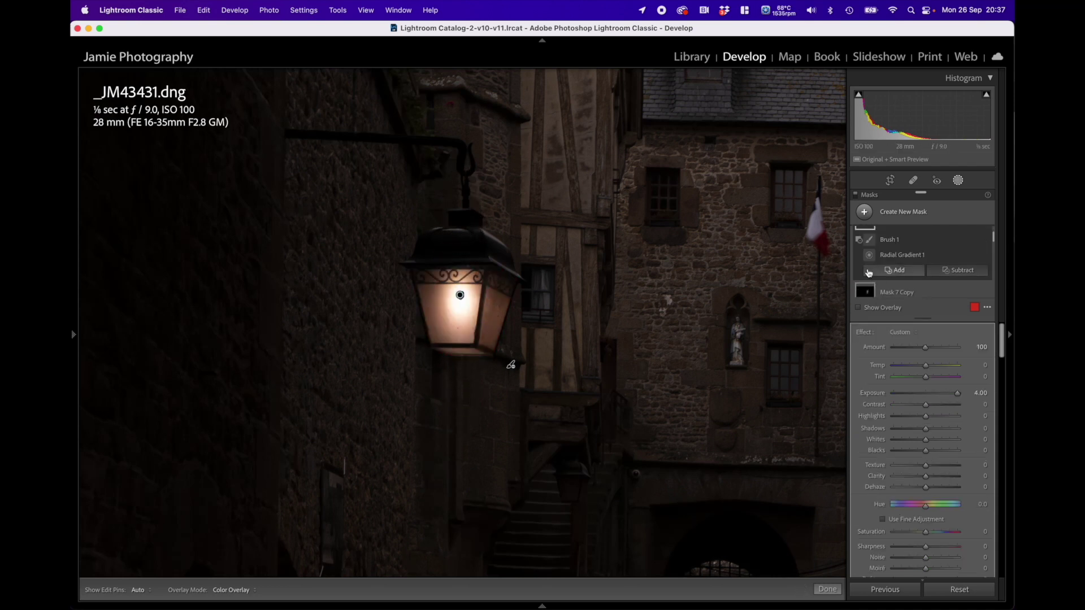
pyautogui.moveTo(925, 366); pyautogui.dragTo(944, 366)
pyautogui.moveTo(79, 339)
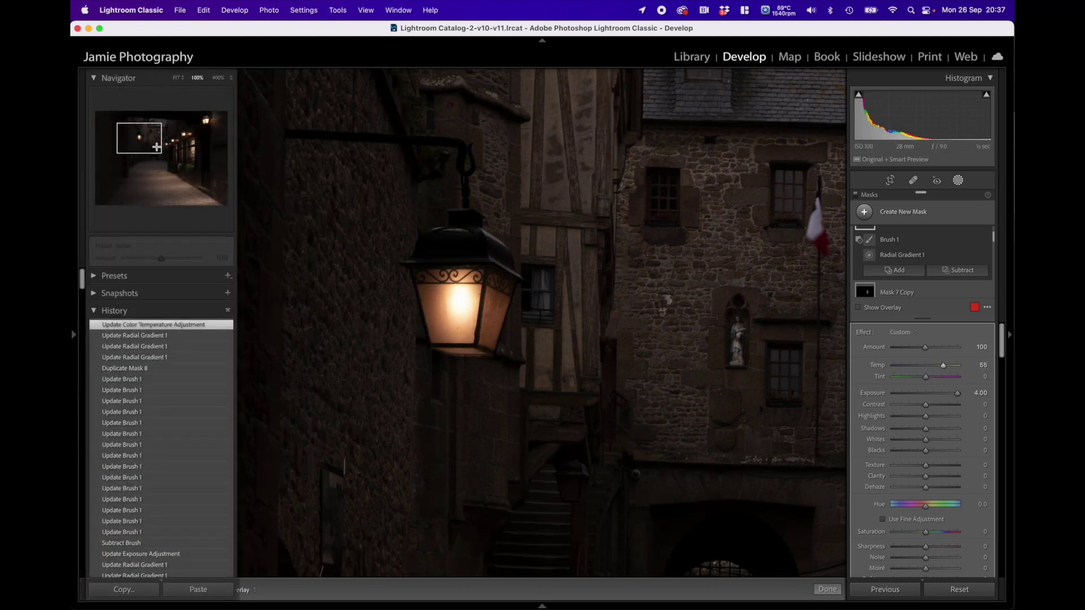
pyautogui.click(177, 78)
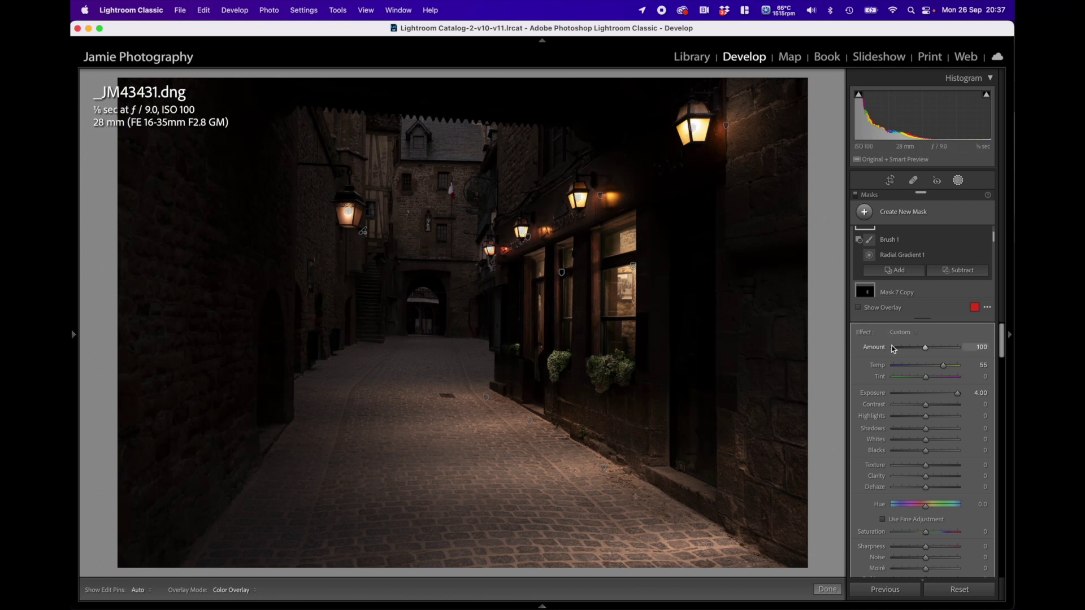
# Set Mask 8's Highlights to 100 and Whites to 77, and nudge its Tint slightly.
pyautogui.click(827, 589)
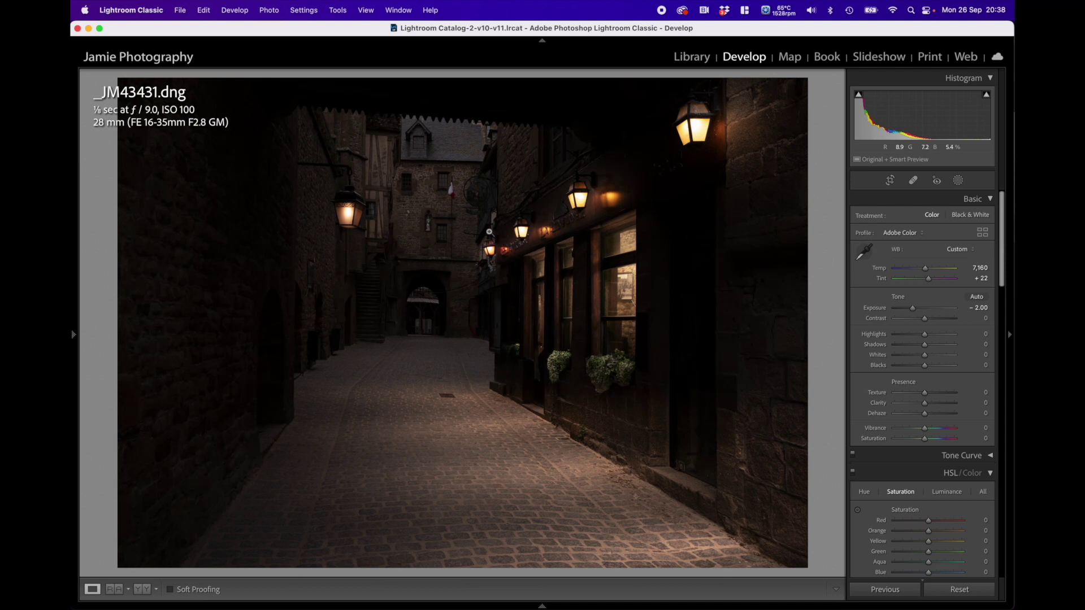
pyautogui.click(958, 181)
pyautogui.click(870, 261)
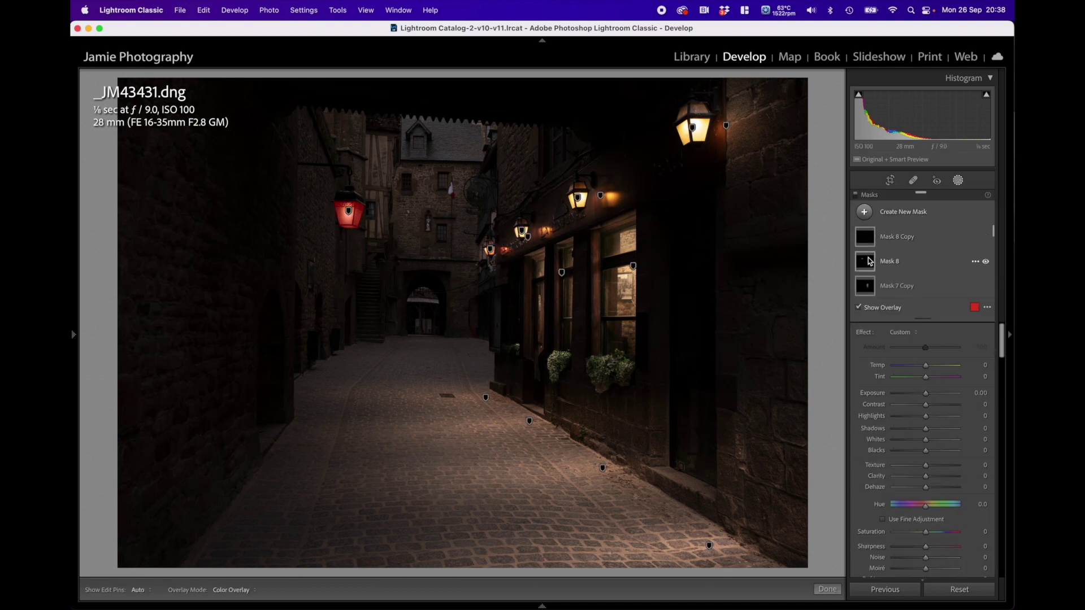
pyautogui.press('o')
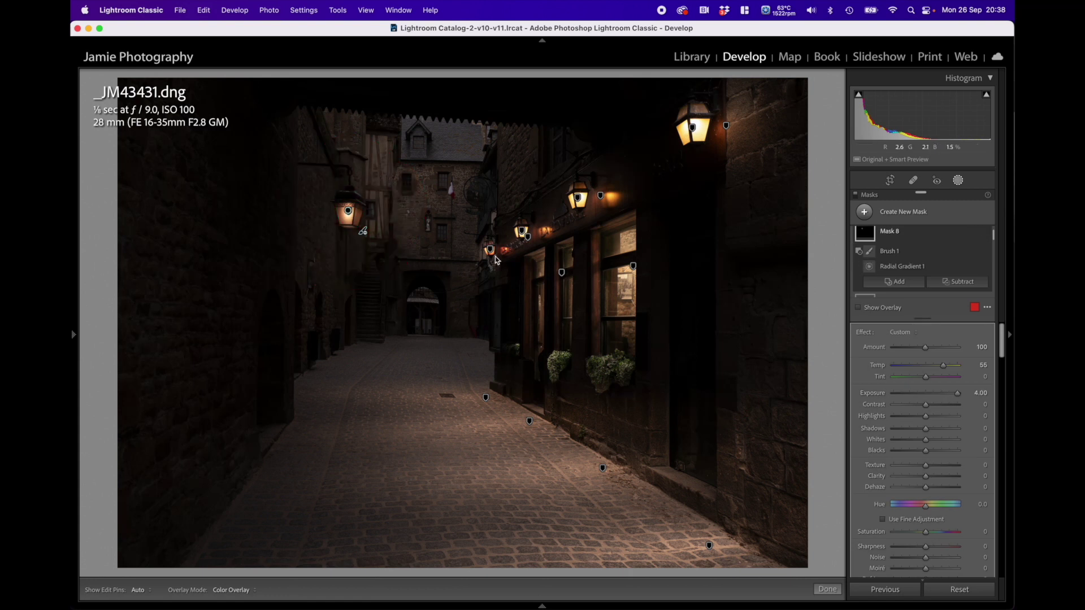
pyautogui.click(875, 241)
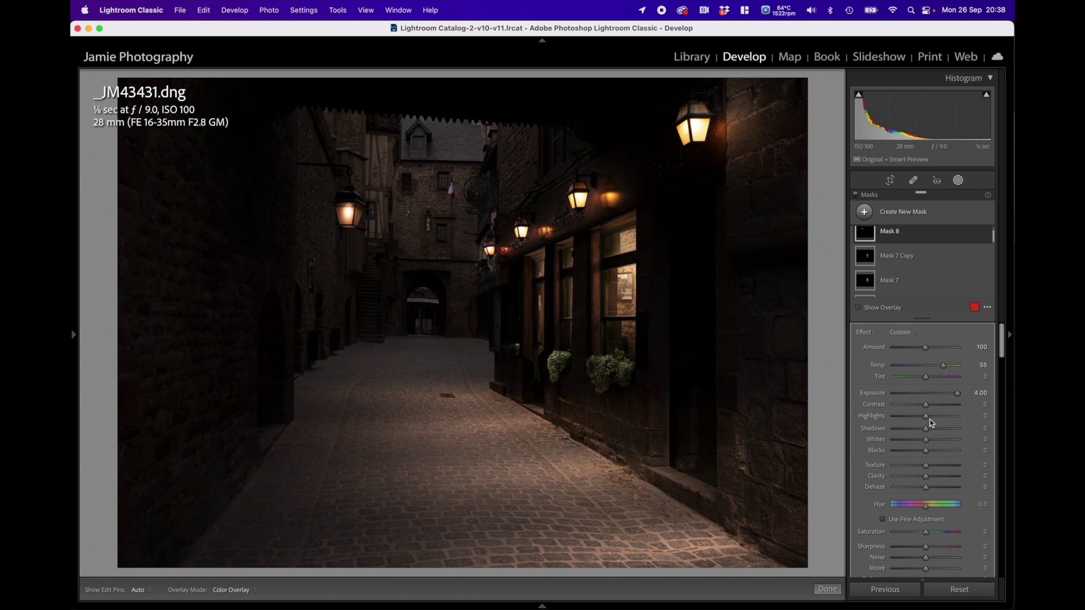
pyautogui.moveTo(927, 419); pyautogui.dragTo(947, 420)
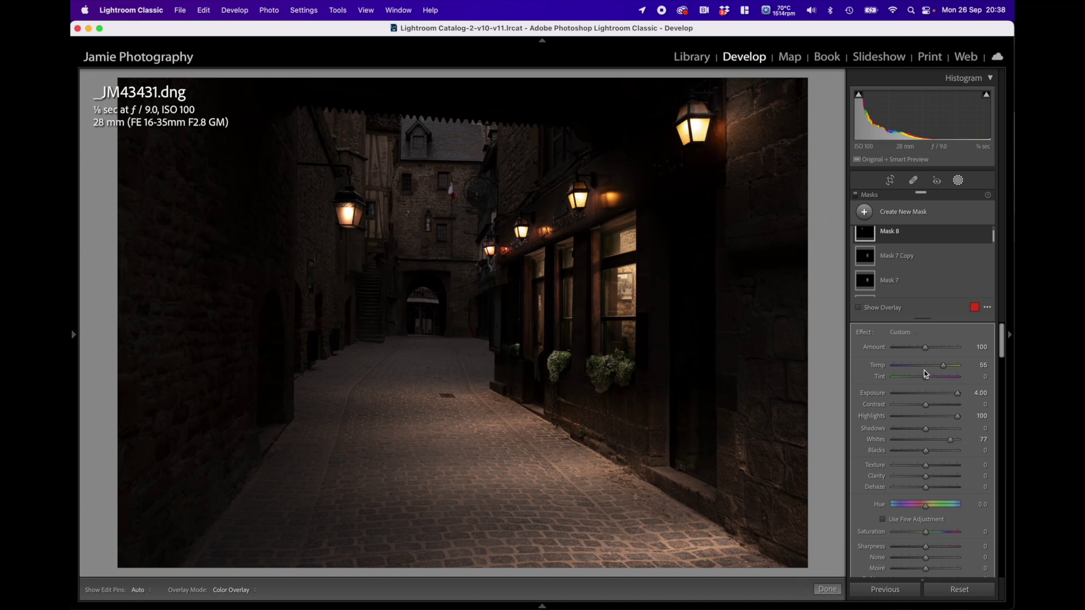
pyautogui.moveTo(925, 377); pyautogui.dragTo(923, 378)
# Add a wide radial gradient mask over the dark wall and its lantern, tilt it down towards the archway and make it slightly taller.
pyautogui.click(904, 214)
pyautogui.click(902, 298)
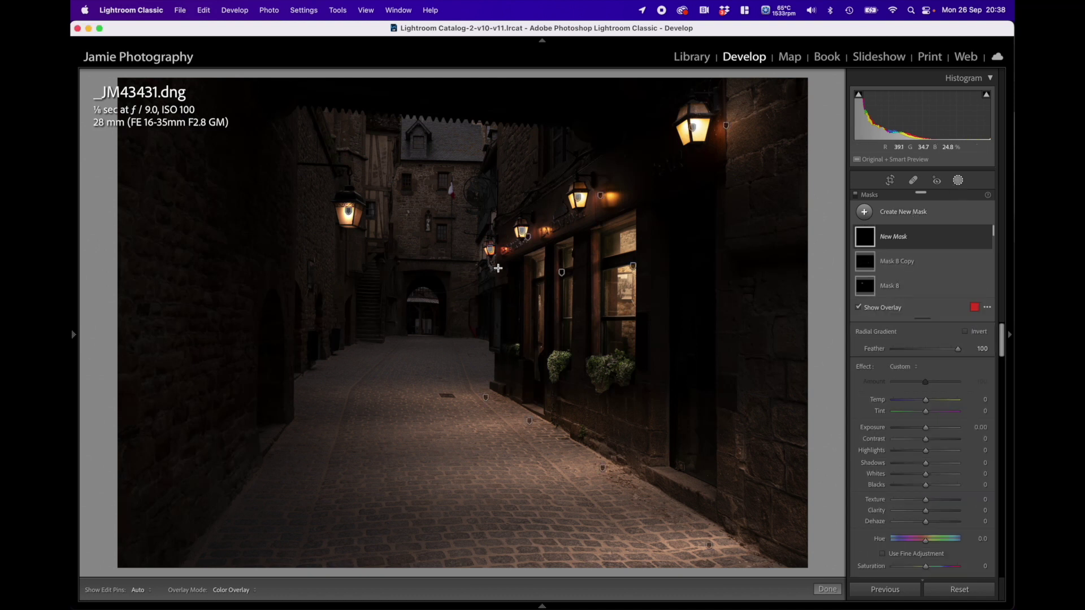
pyautogui.moveTo(236, 195); pyautogui.dragTo(396, 248)
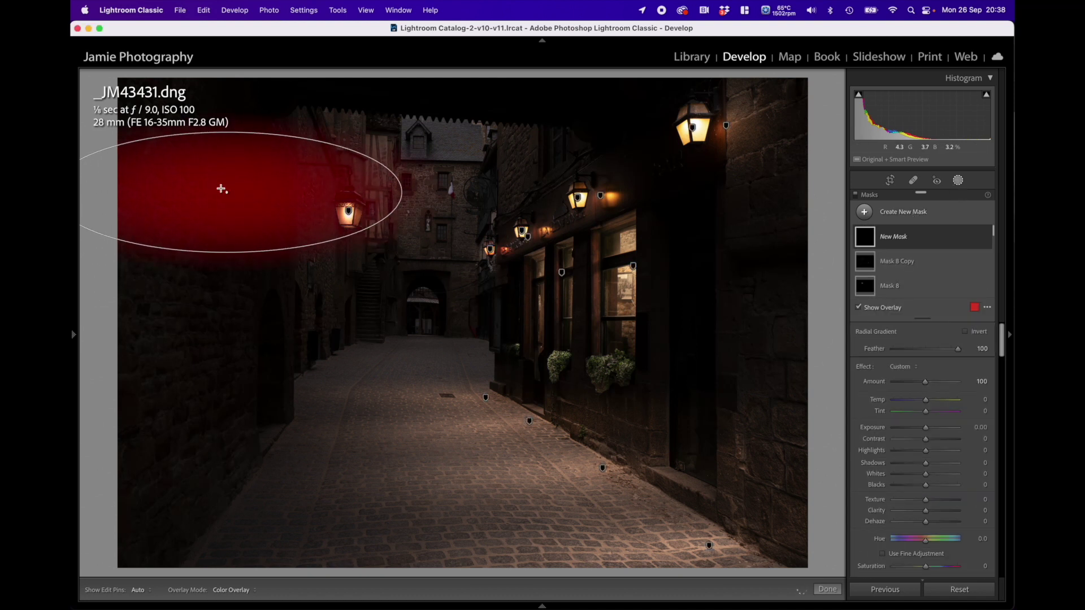
pyautogui.moveTo(229, 192); pyautogui.dragTo(279, 214)
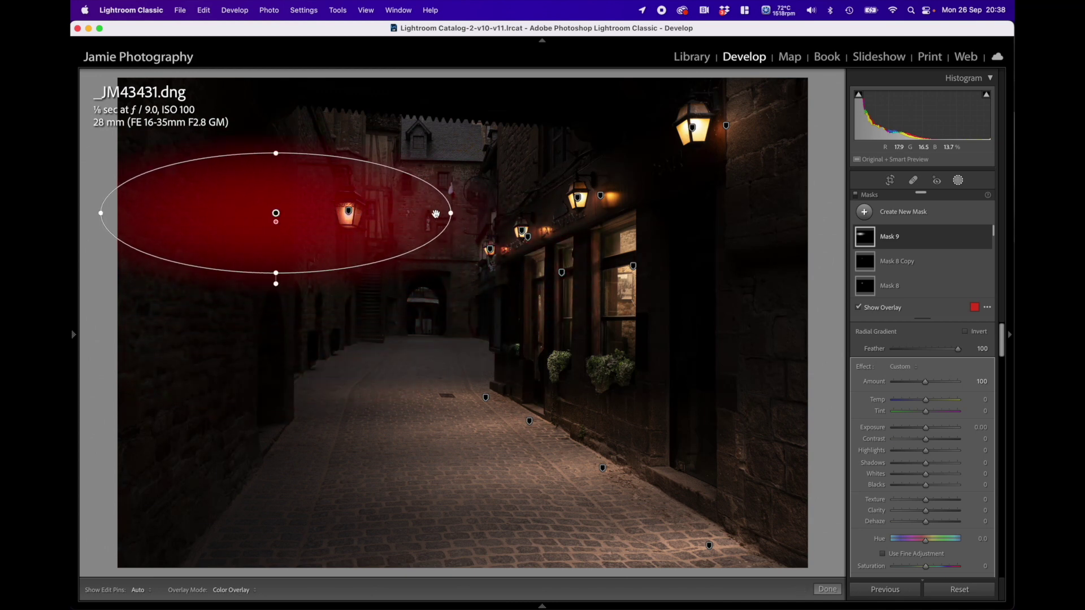
pyautogui.moveTo(460, 214); pyautogui.dragTo(355, 167)
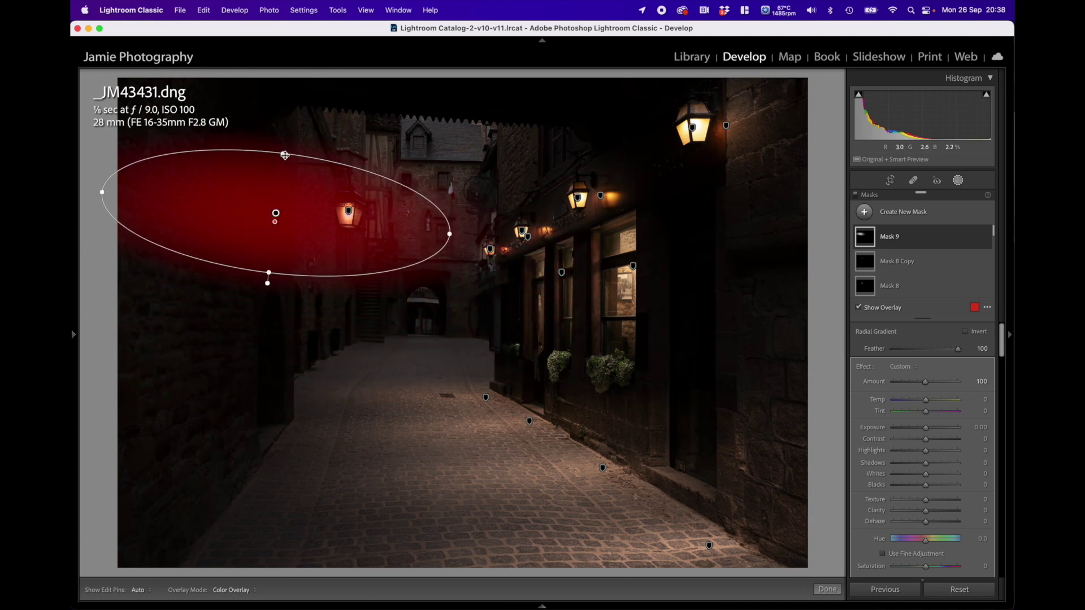
pyautogui.moveTo(284, 156); pyautogui.dragTo(286, 146)
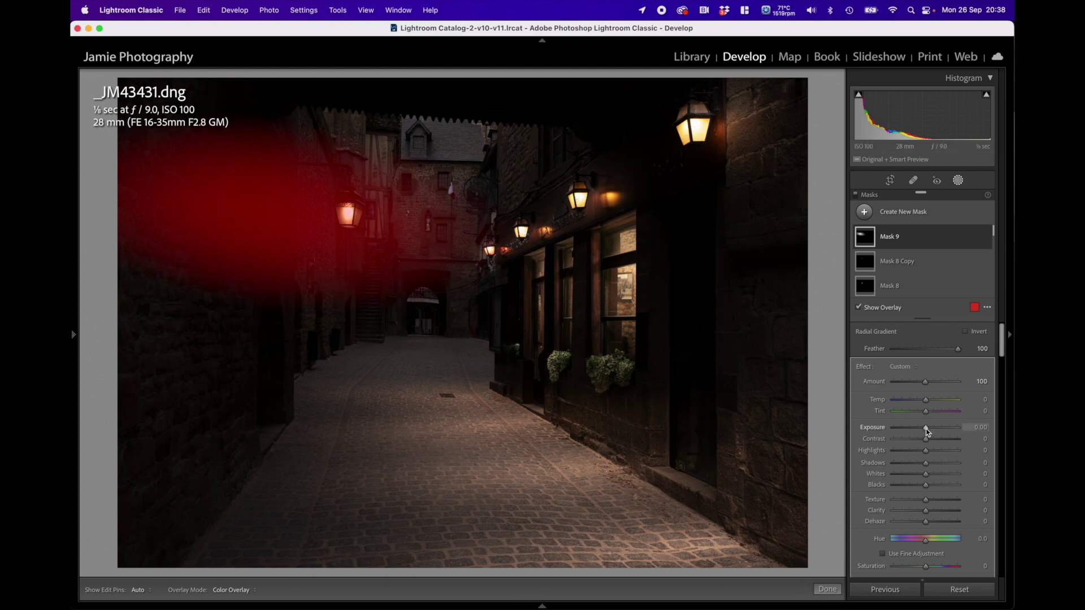
# Set Mask 9's Exposure to 3.10, reposition its radial gradient over the wall and lantern, and tilt it further down towards the archway.
pyautogui.moveTo(926, 428); pyautogui.dragTo(951, 428)
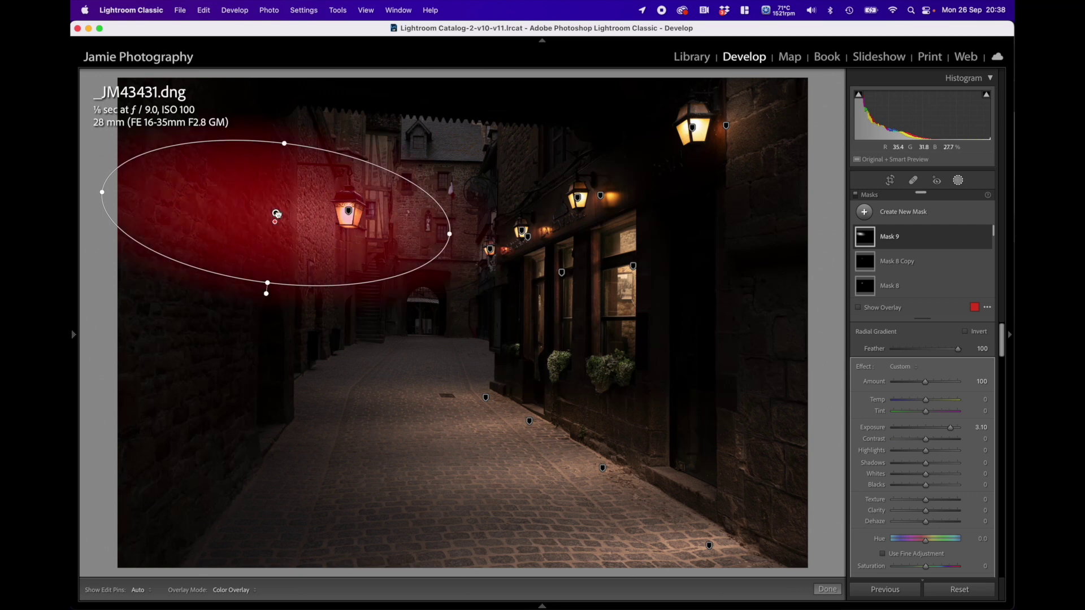
pyautogui.moveTo(274, 213); pyautogui.dragTo(254, 210)
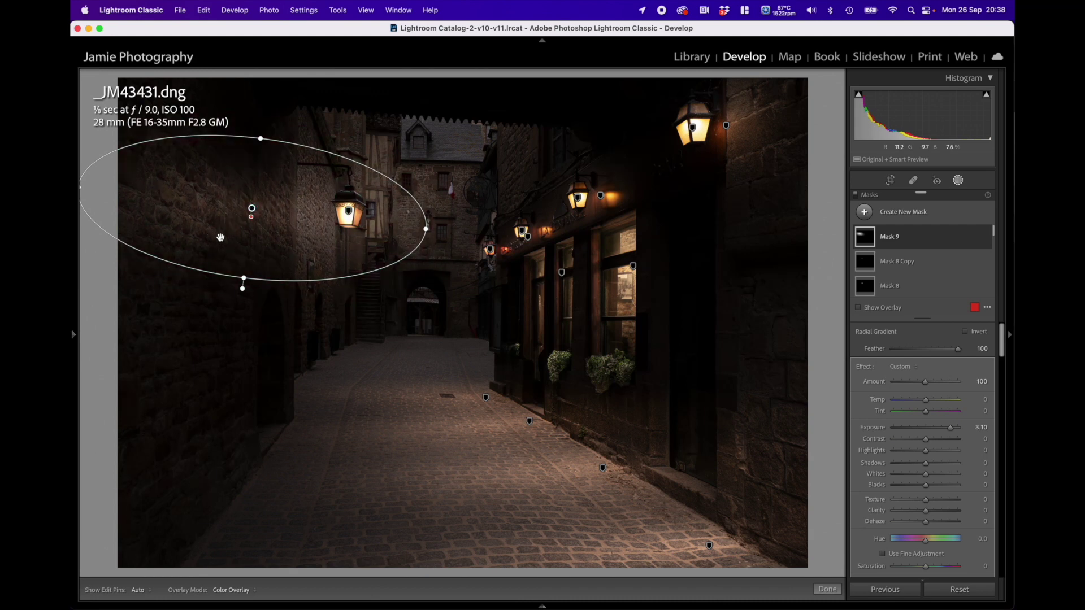
pyautogui.moveTo(253, 208); pyautogui.dragTo(282, 212)
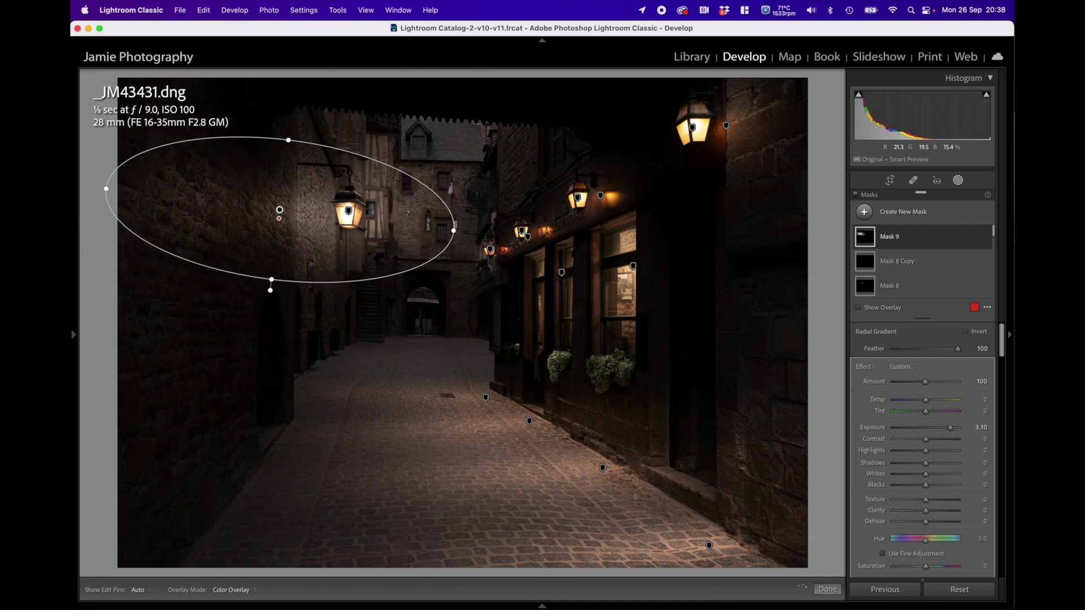
pyautogui.moveTo(461, 231); pyautogui.dragTo(458, 247)
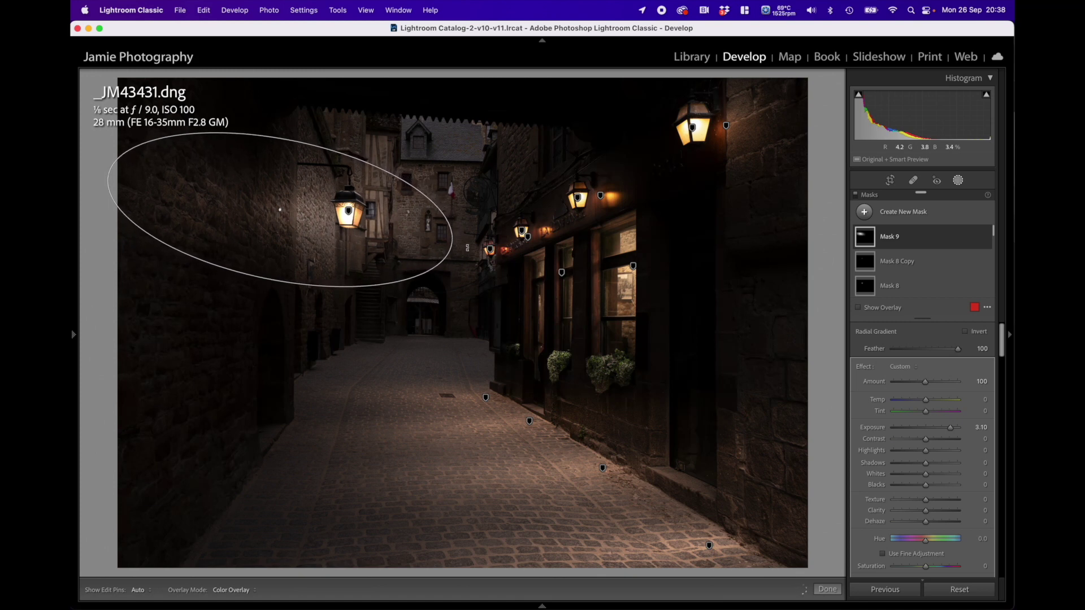
# Set Mask 9's Exposure to 3.26 and Temp to 39, and make its radial gradient taller and slightly lower on the wall.
pyautogui.moveTo(951, 430); pyautogui.dragTo(952, 430)
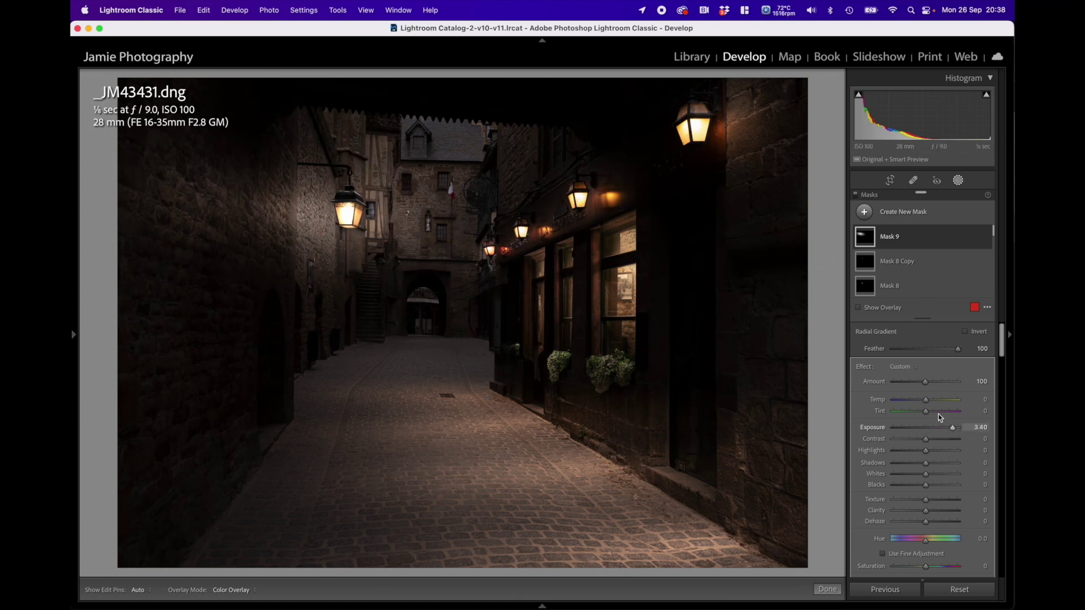
pyautogui.click(927, 401)
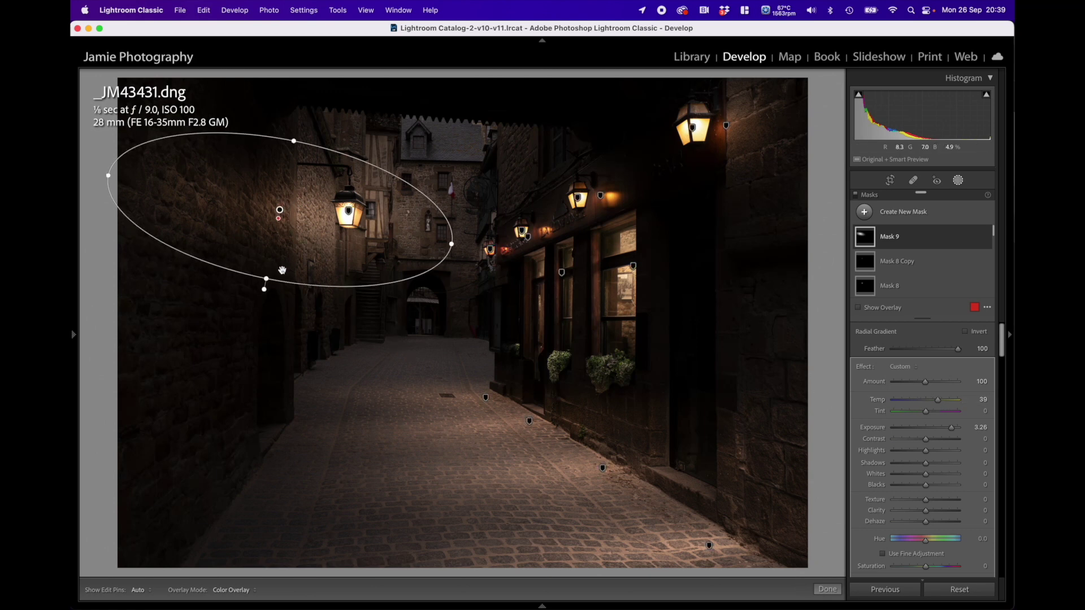
pyautogui.moveTo(268, 280); pyautogui.dragTo(262, 311)
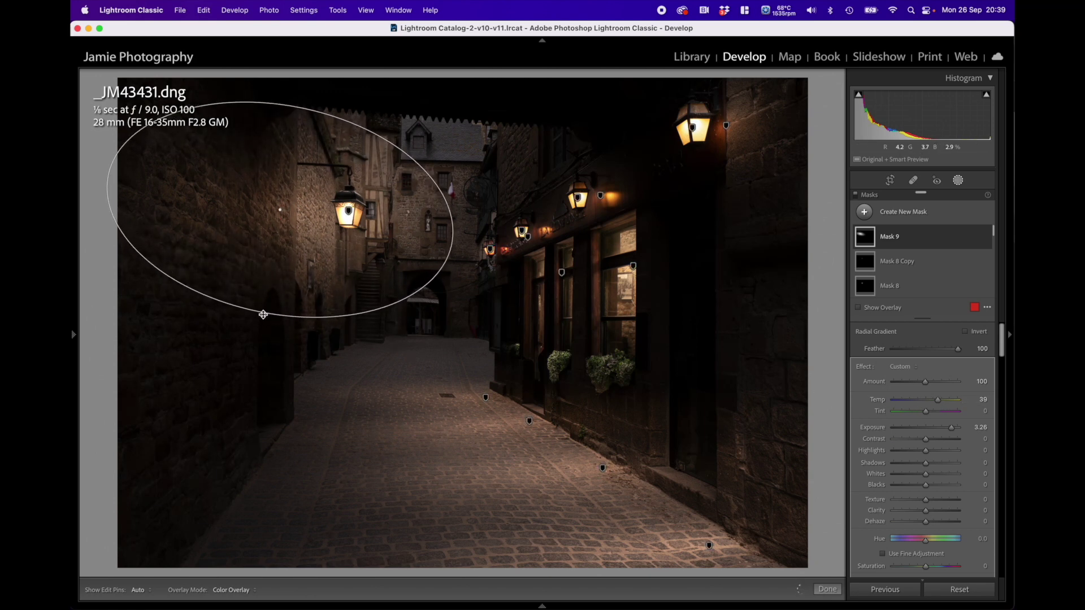
pyautogui.moveTo(280, 212); pyautogui.dragTo(278, 221)
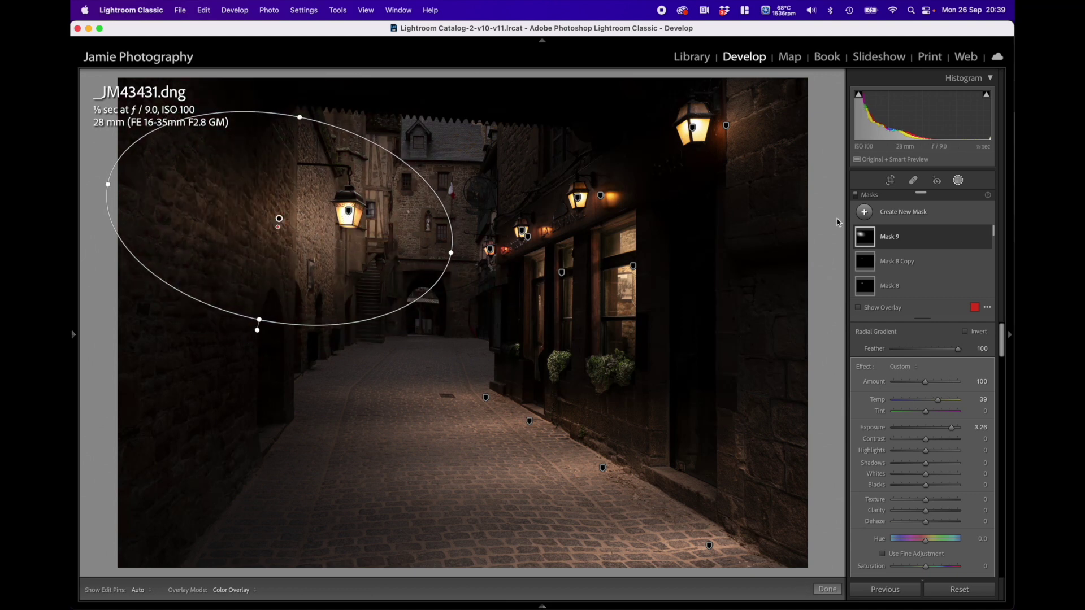
# Add a subtracting brush to Mask 9 with Size 28, Feather 10, Flow 50 and Density 100.
pyautogui.click(883, 241)
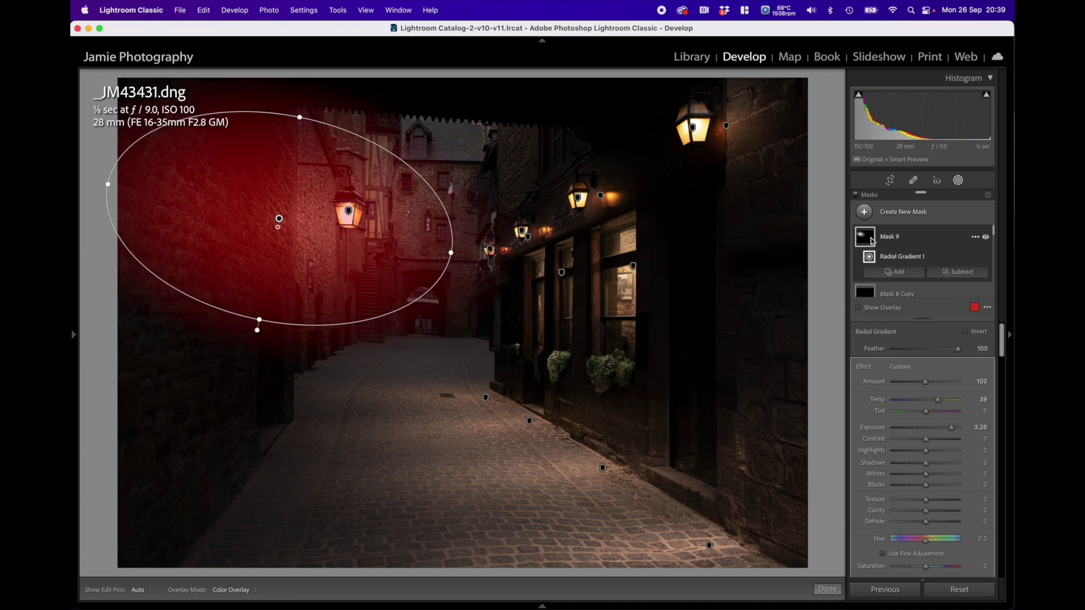
pyautogui.click(959, 272)
pyautogui.click(936, 335)
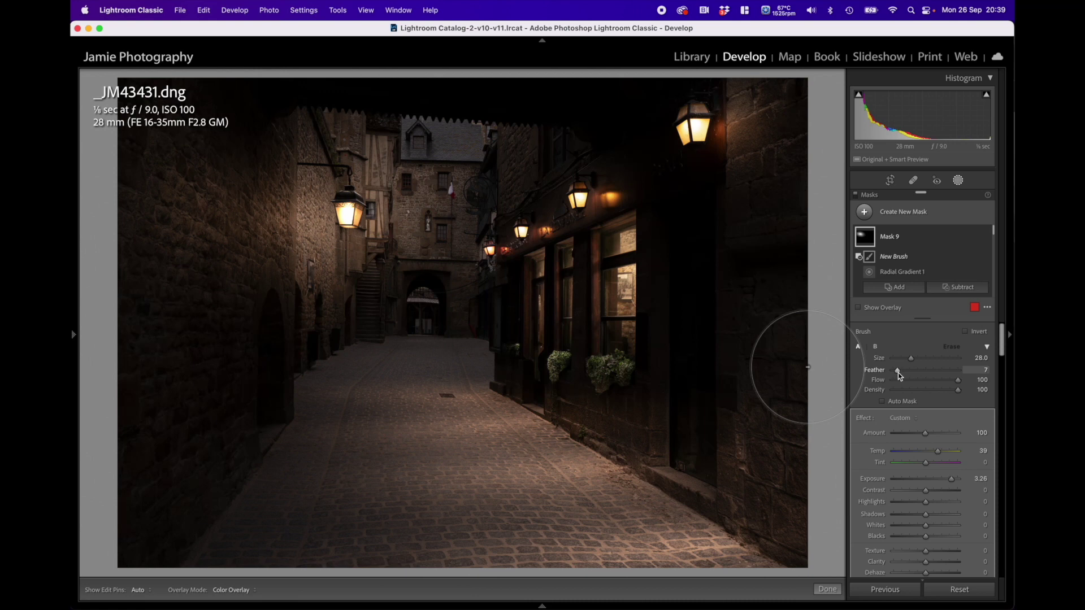
pyautogui.moveTo(897, 373); pyautogui.dragTo(903, 375)
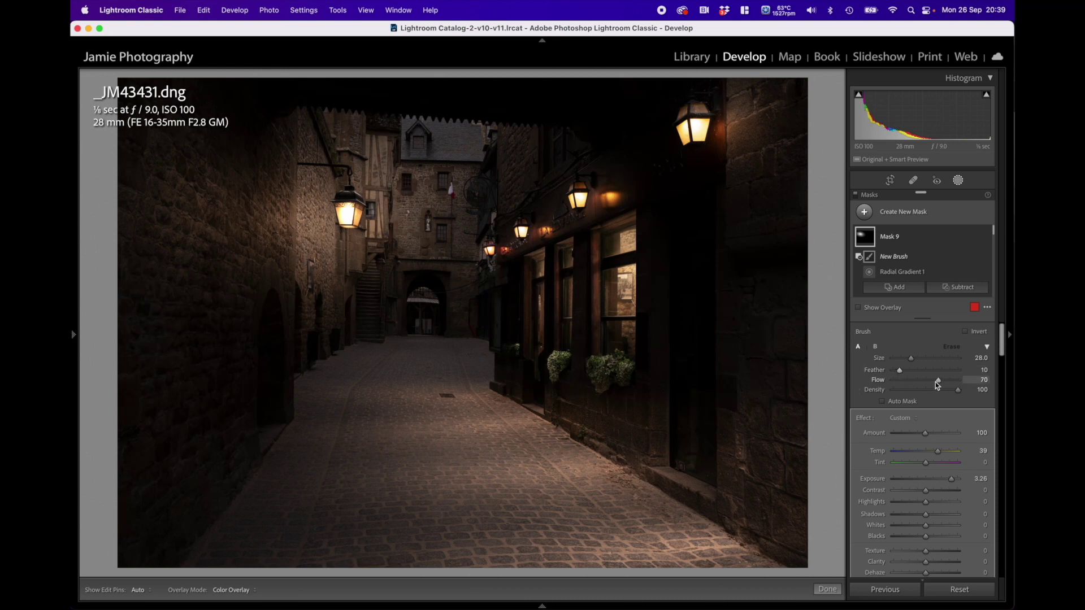
pyautogui.moveTo(924, 384); pyautogui.dragTo(925, 385)
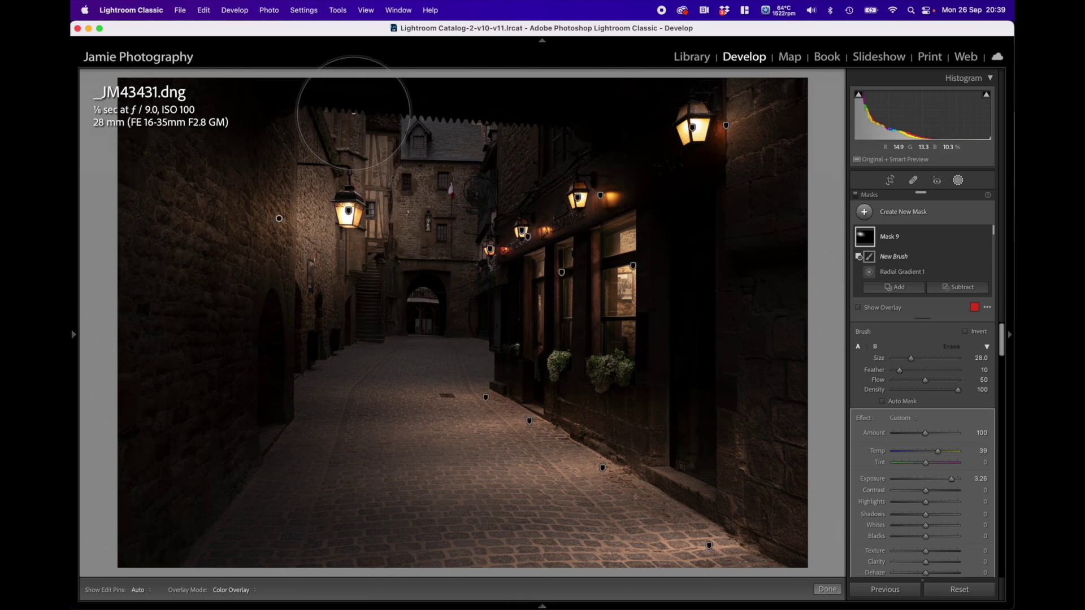
# Brush Mask 9's glow off the area beyond the wall's corner behind the lantern, varying the brush size between 28, 8 and 15.
pyautogui.moveTo(346, 347); pyautogui.dragTo(349, 356)
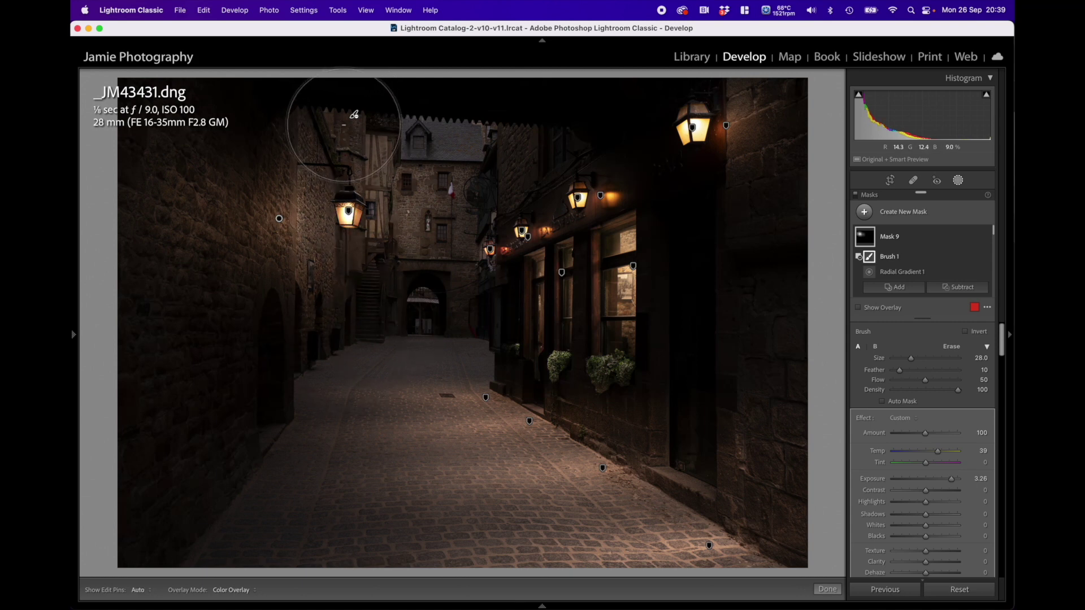
pyautogui.moveTo(348, 118)
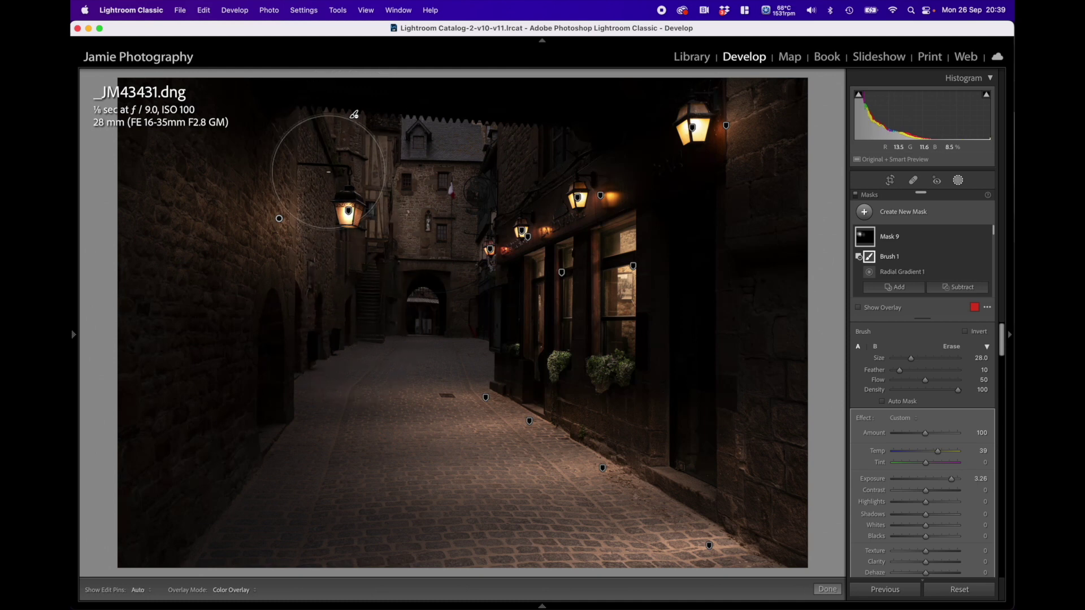
pyautogui.scroll(-5, 324, 213)
pyautogui.scroll(-3, 325, 213)
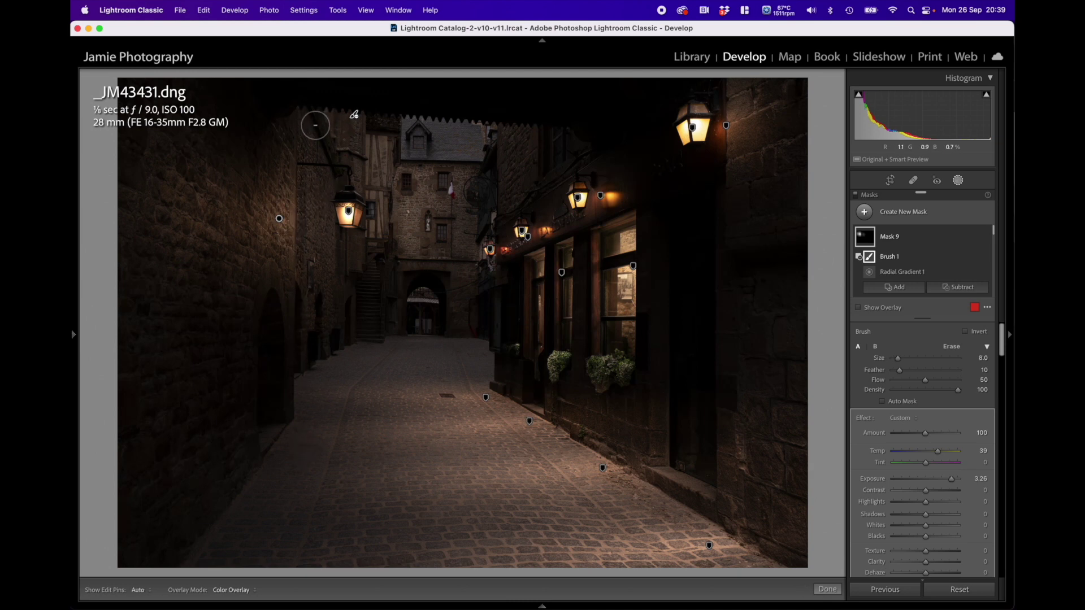
pyautogui.scroll(4, 315, 125)
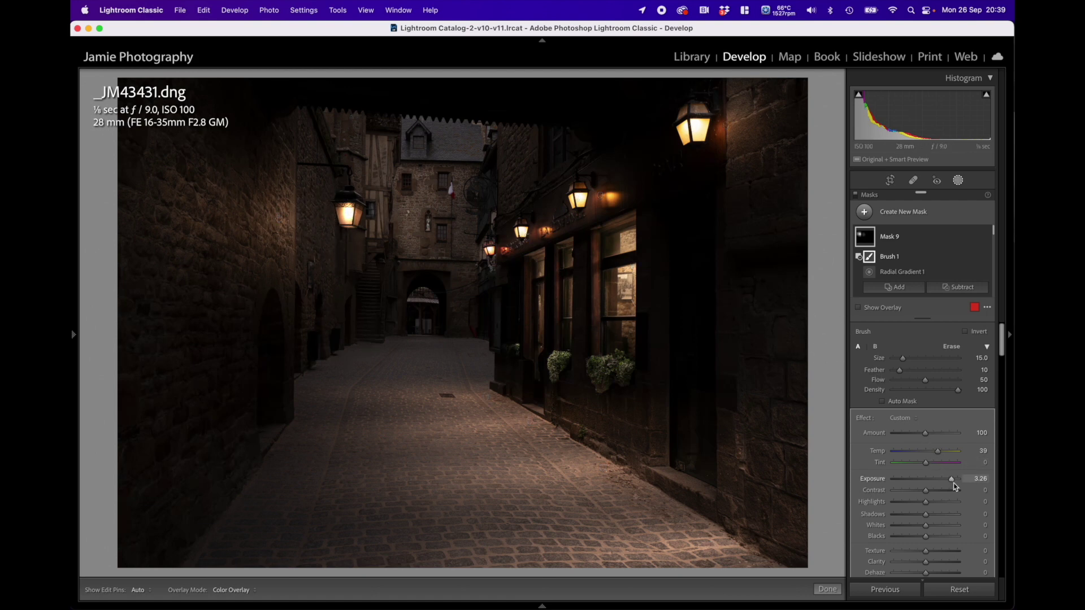
# Brush off the remaining spill over the background buildings at Size 29, and set Mask 9's Exposure to 3.53.
pyautogui.moveTo(956, 482); pyautogui.dragTo(960, 485)
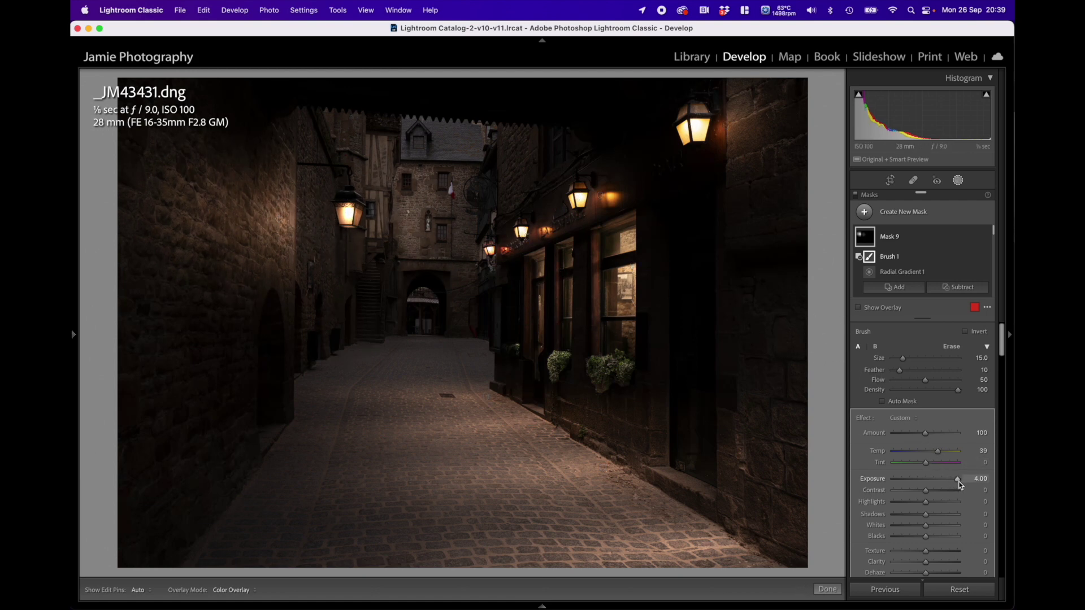
pyautogui.scroll(5, 452, 226)
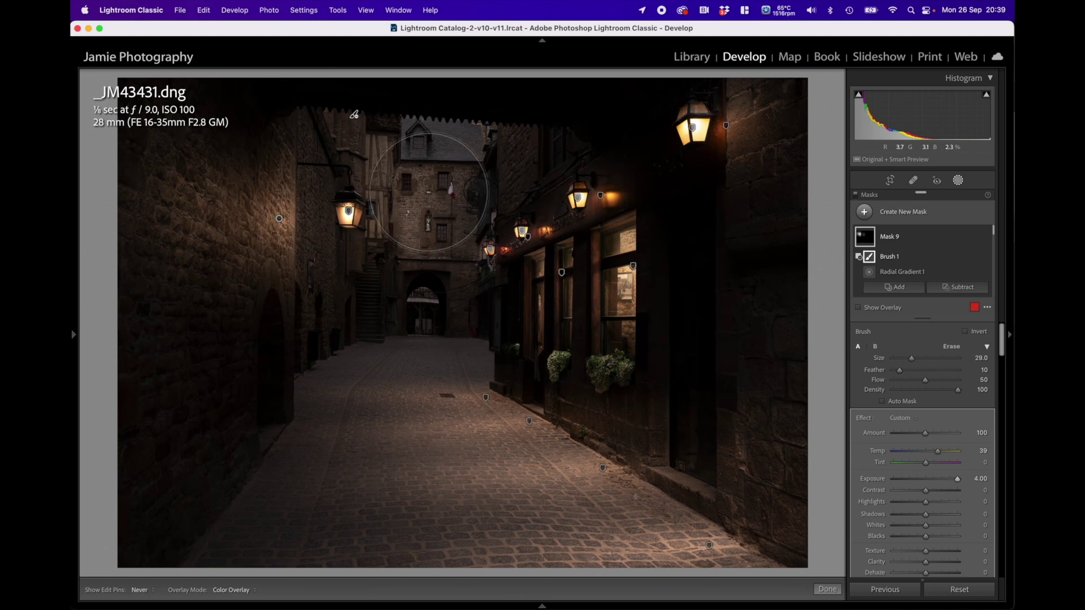
pyautogui.press('h')
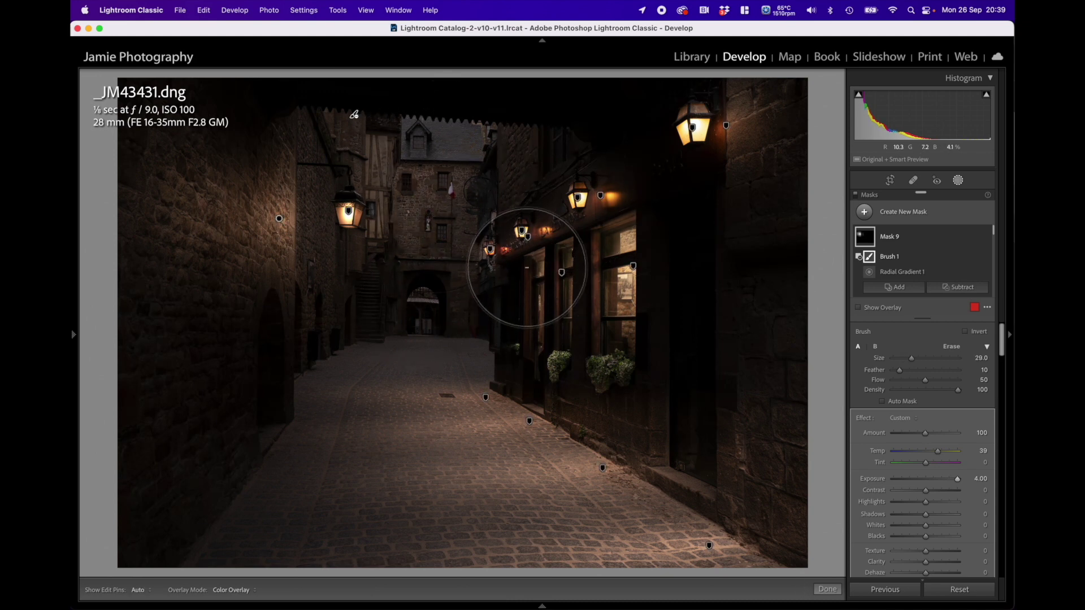
pyautogui.press('h')
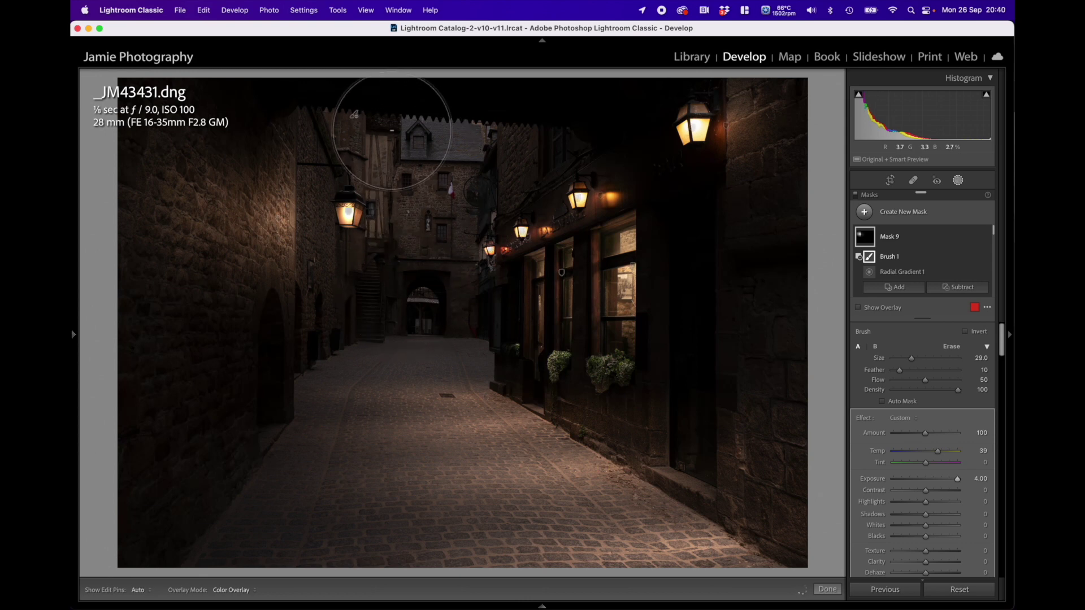
pyautogui.press('h')
pyautogui.press('h')
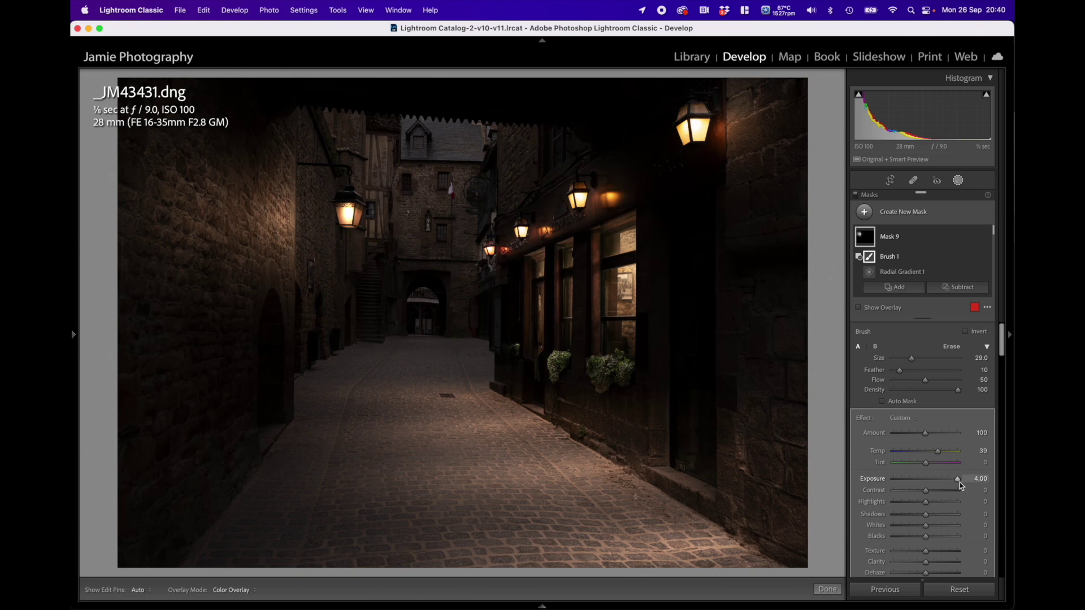
pyautogui.moveTo(958, 483); pyautogui.dragTo(956, 484)
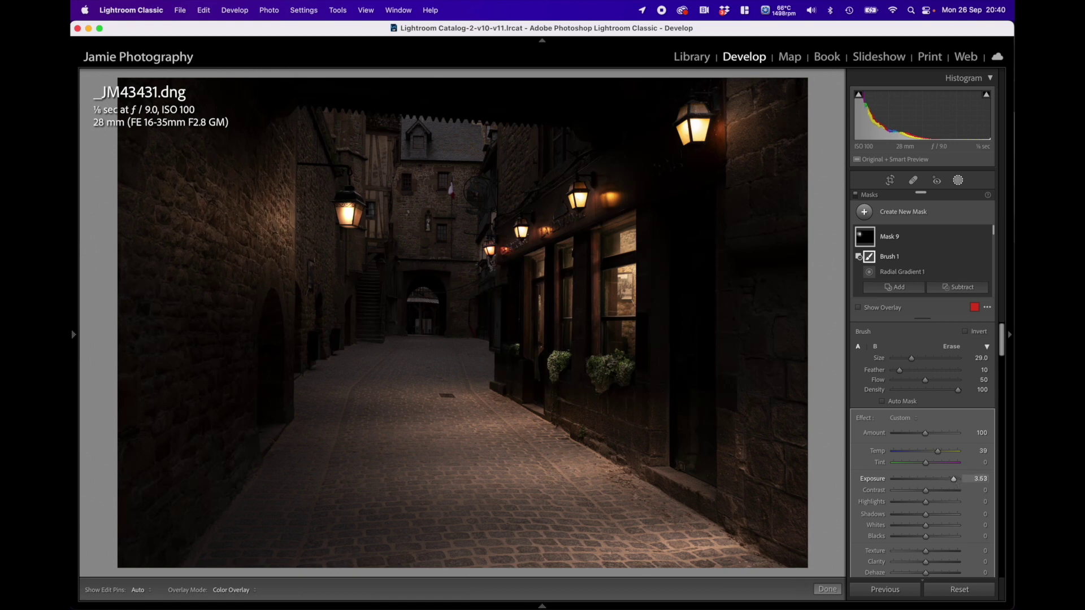
# Add a wide, flat radial gradient mask across the cobbles in front of the lantern's wall, with Exposure 1.40 and Temp 39.
pyautogui.click(900, 213)
pyautogui.click(903, 294)
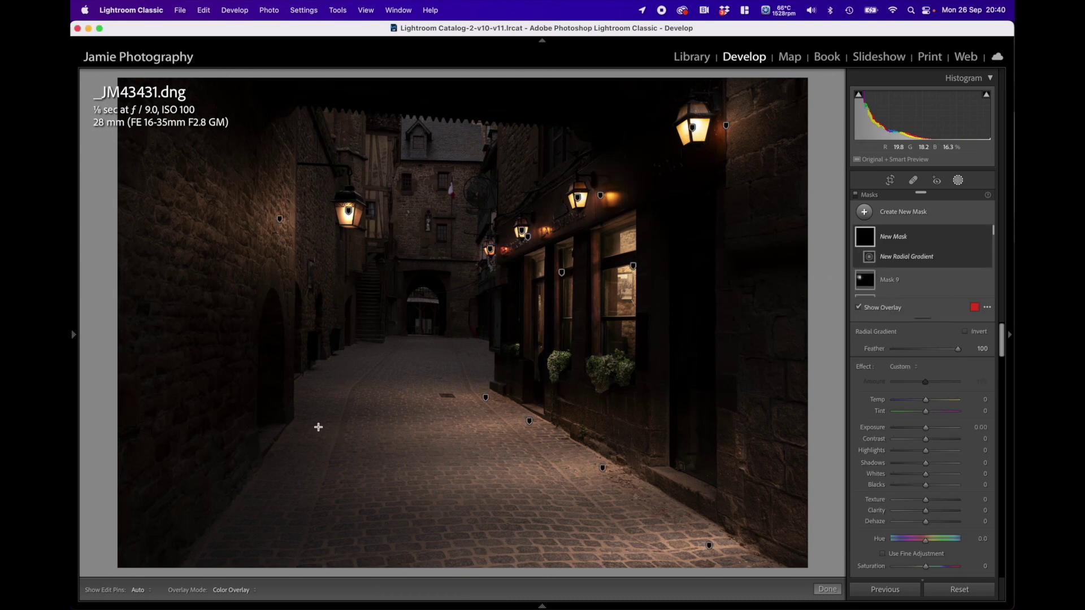
pyautogui.moveTo(313, 425); pyautogui.dragTo(514, 465)
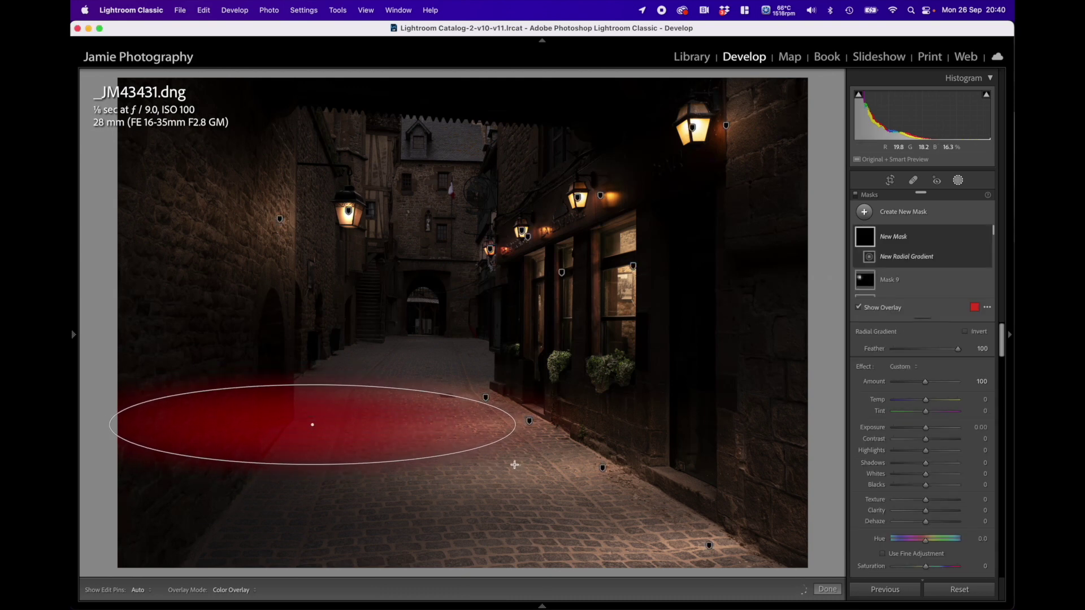
pyautogui.moveTo(313, 424); pyautogui.dragTo(360, 435)
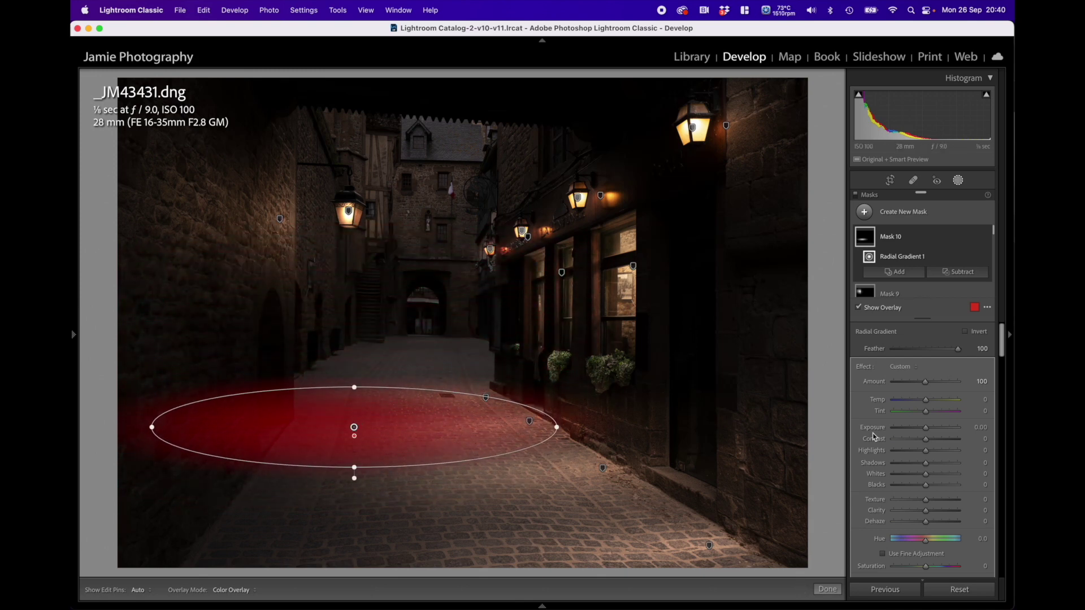
pyautogui.moveTo(925, 429); pyautogui.dragTo(938, 429)
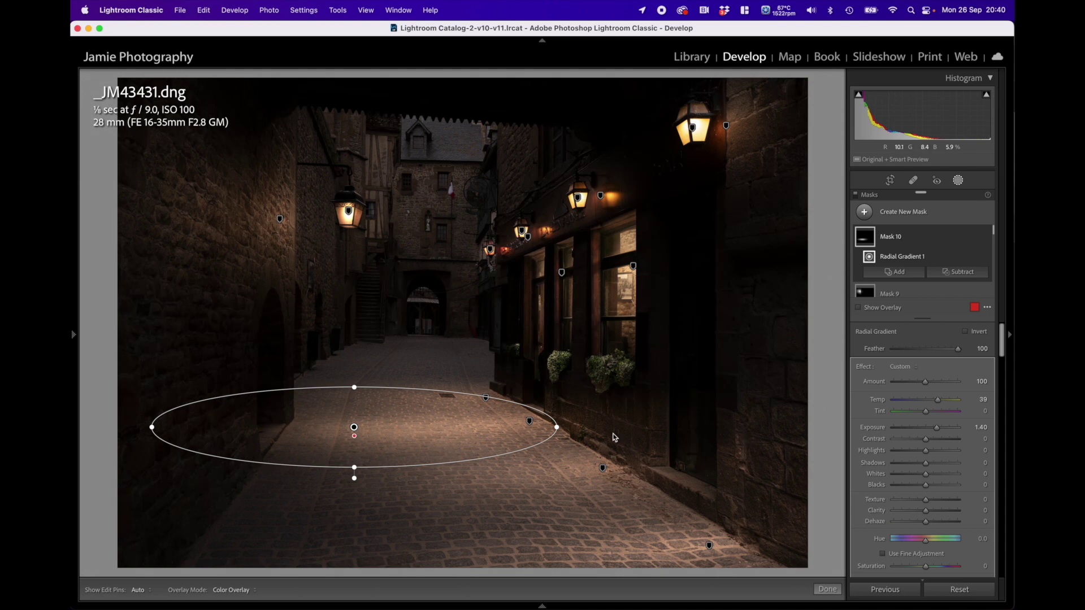
pyautogui.moveTo(355, 429); pyautogui.dragTo(355, 429)
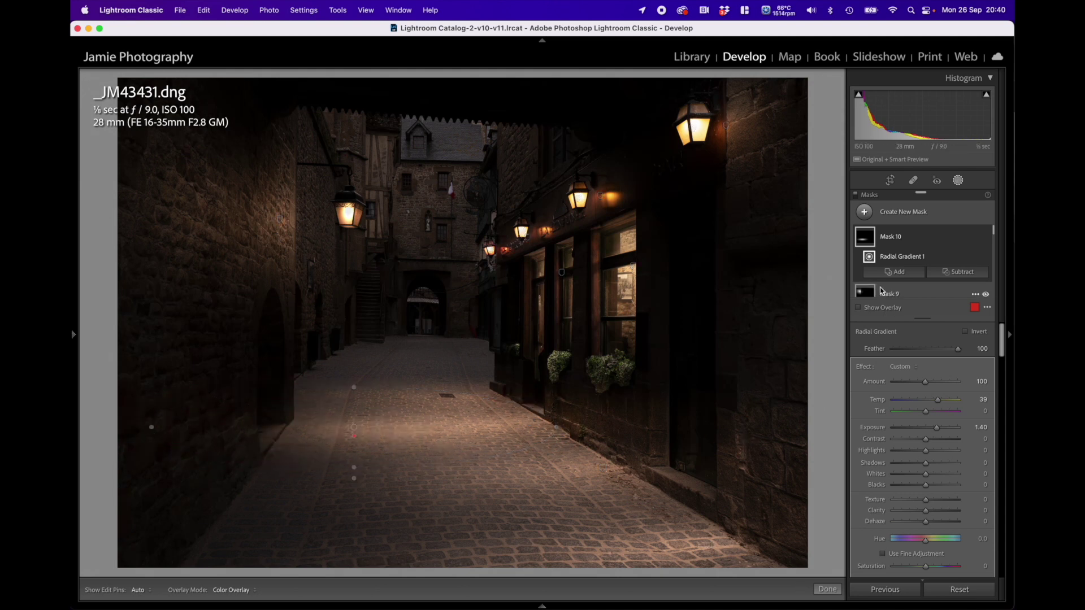
# Subtract the cobble glow from the dark wall beside the street in Mask 10, using a brush with Size 20, Feather 10 and Flow 100.
pyautogui.click(959, 272)
pyautogui.click(936, 336)
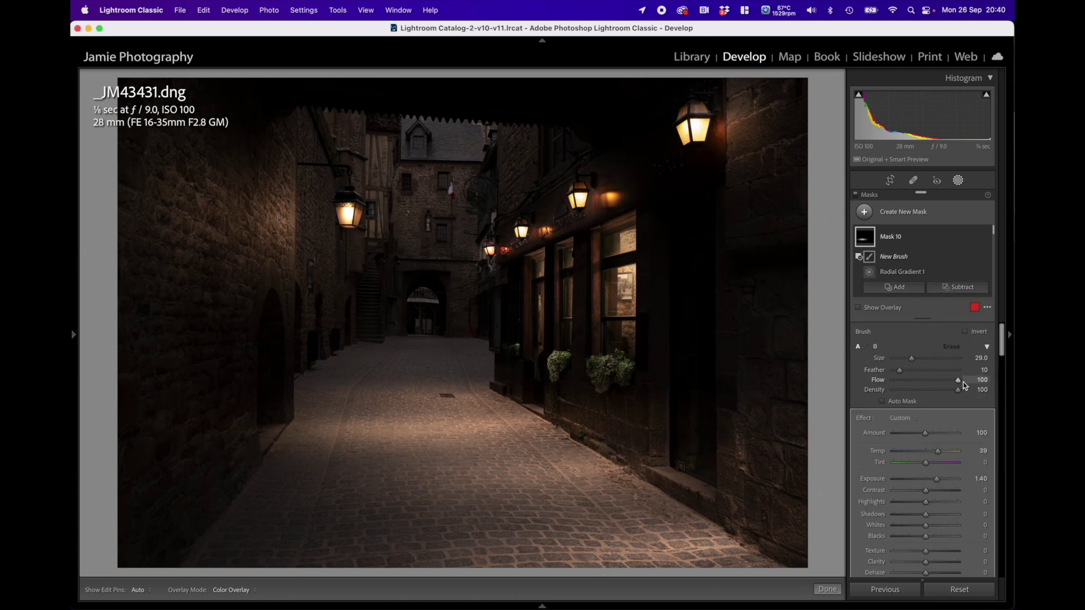
pyautogui.scroll(-5, 234, 406)
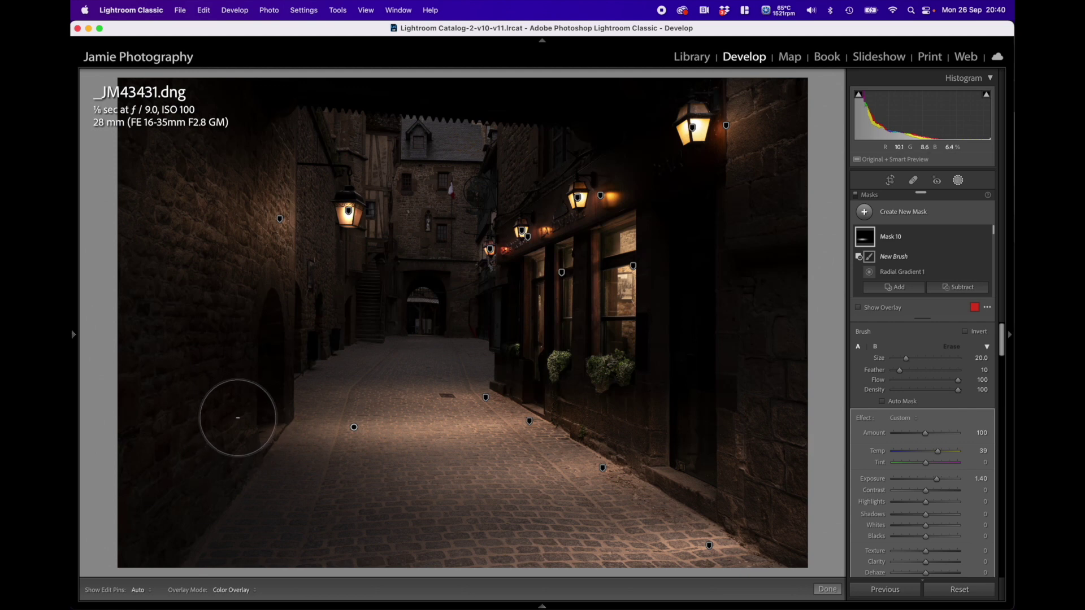
pyautogui.press('h')
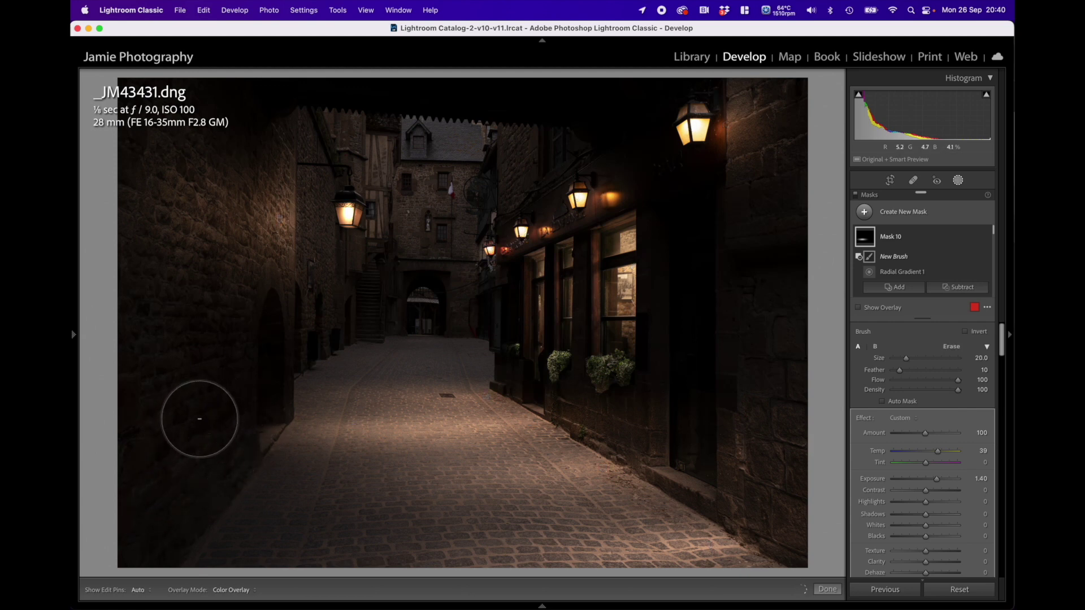
pyautogui.moveTo(199, 414); pyautogui.dragTo(190, 438)
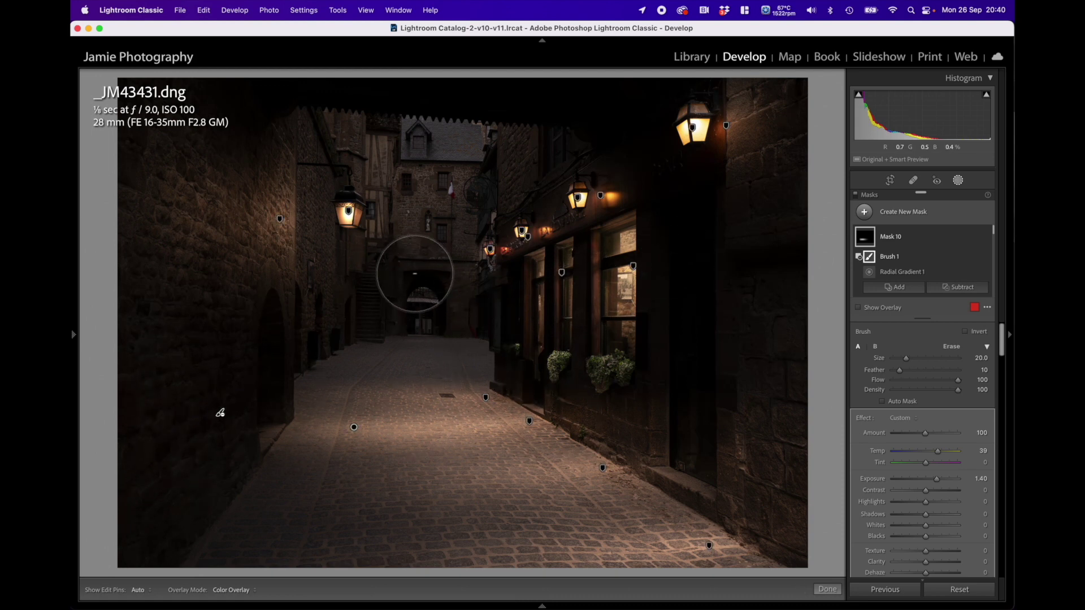
# Add a radial gradient mask centred on the small lantern in front of the distant staircase, with Exposure 4.00.
pyautogui.click(907, 212)
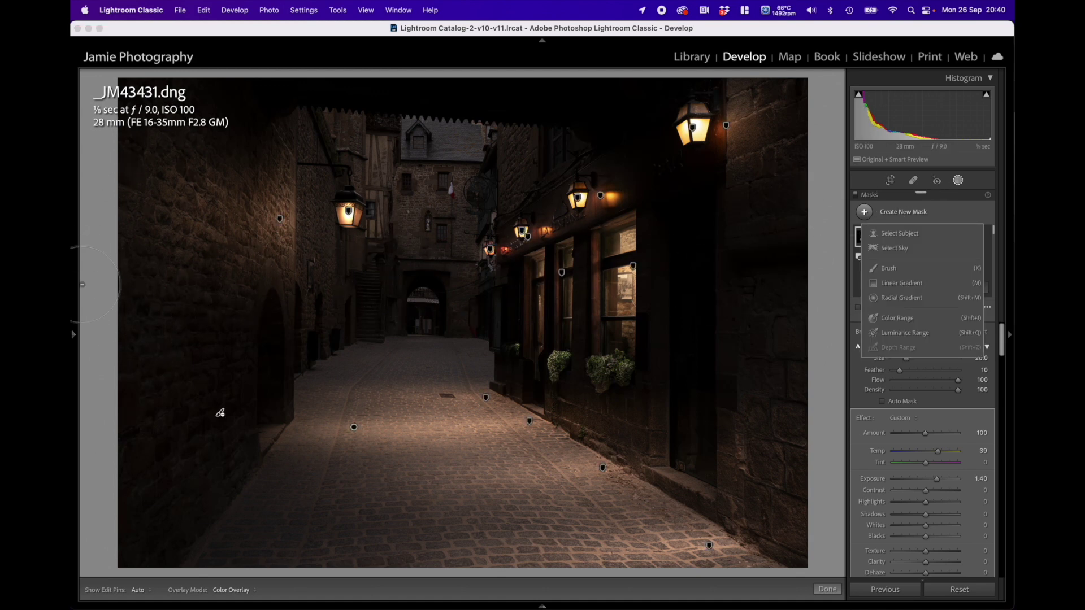
pyautogui.moveTo(73, 335)
pyautogui.click(197, 78)
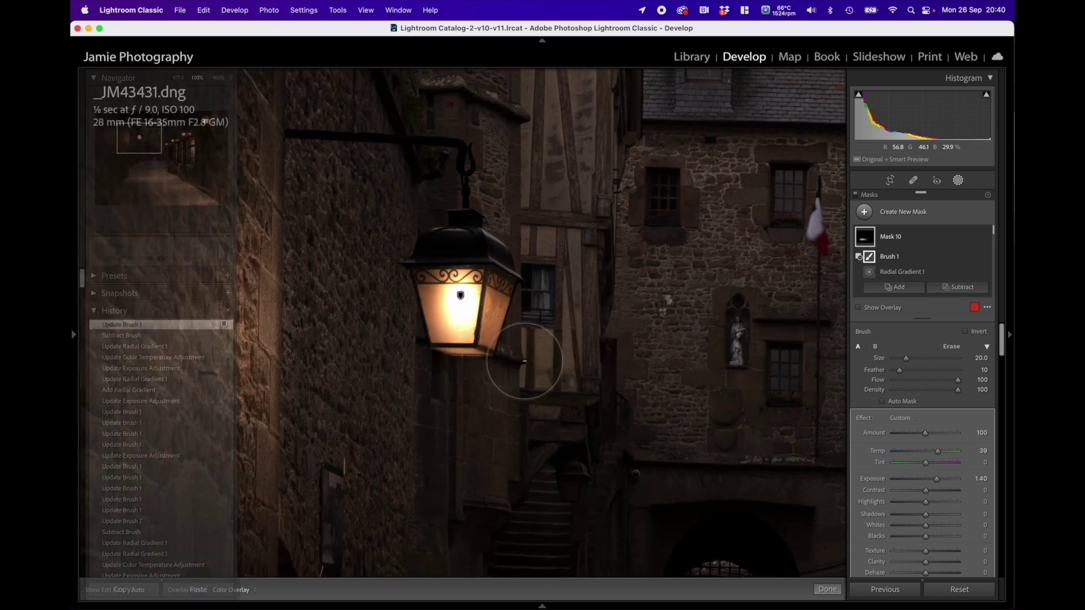
pyautogui.scroll(-5, 509, 181)
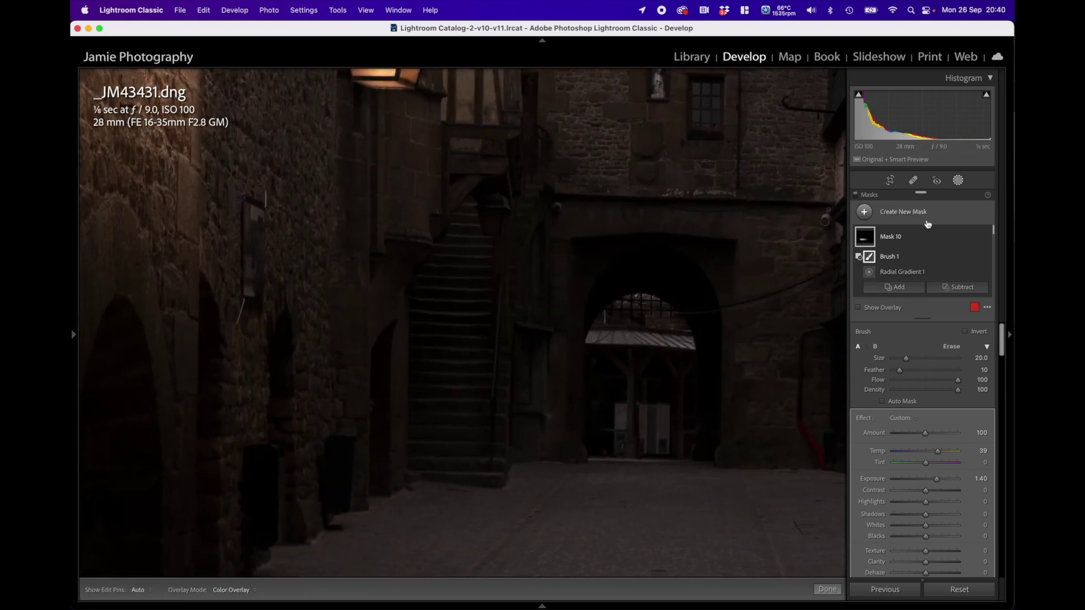
pyautogui.click(915, 214)
pyautogui.click(903, 299)
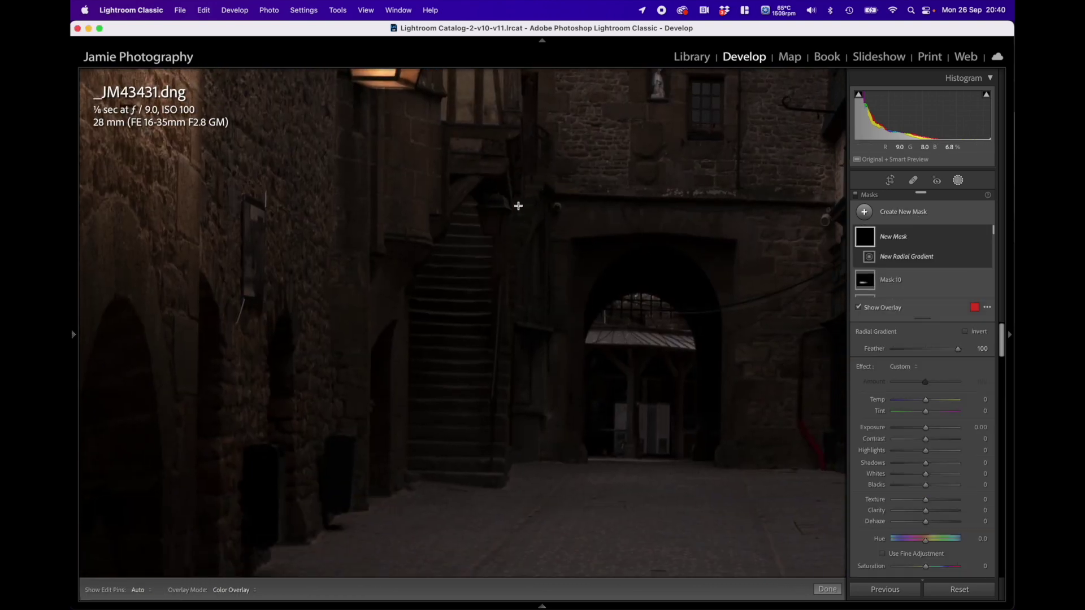
pyautogui.moveTo(478, 184); pyautogui.dragTo(523, 238)
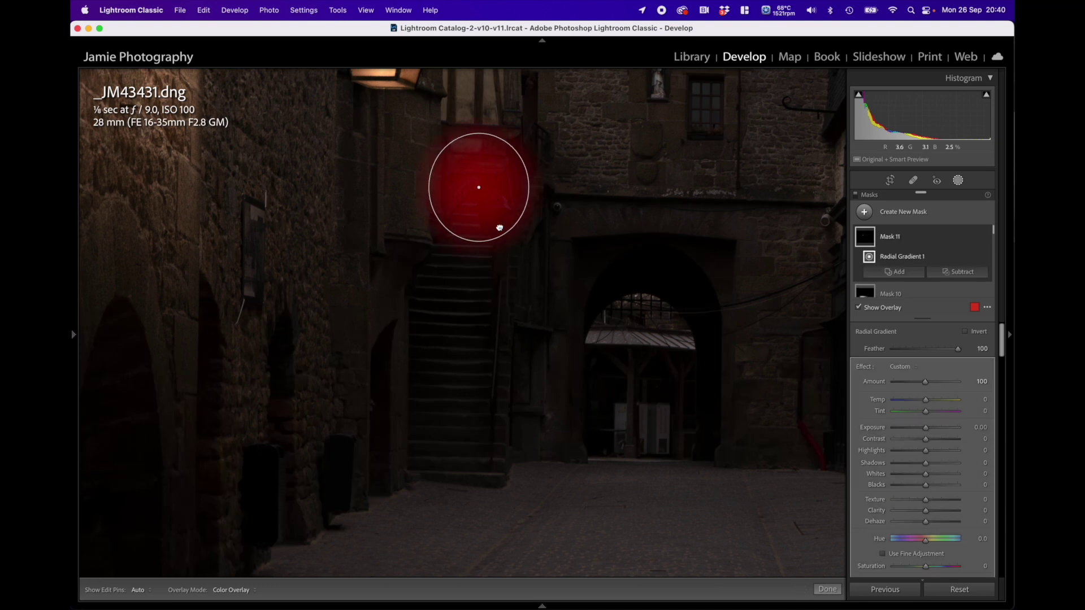
pyautogui.moveTo(479, 187); pyautogui.dragTo(493, 226)
pyautogui.moveTo(926, 428); pyautogui.dragTo(970, 431)
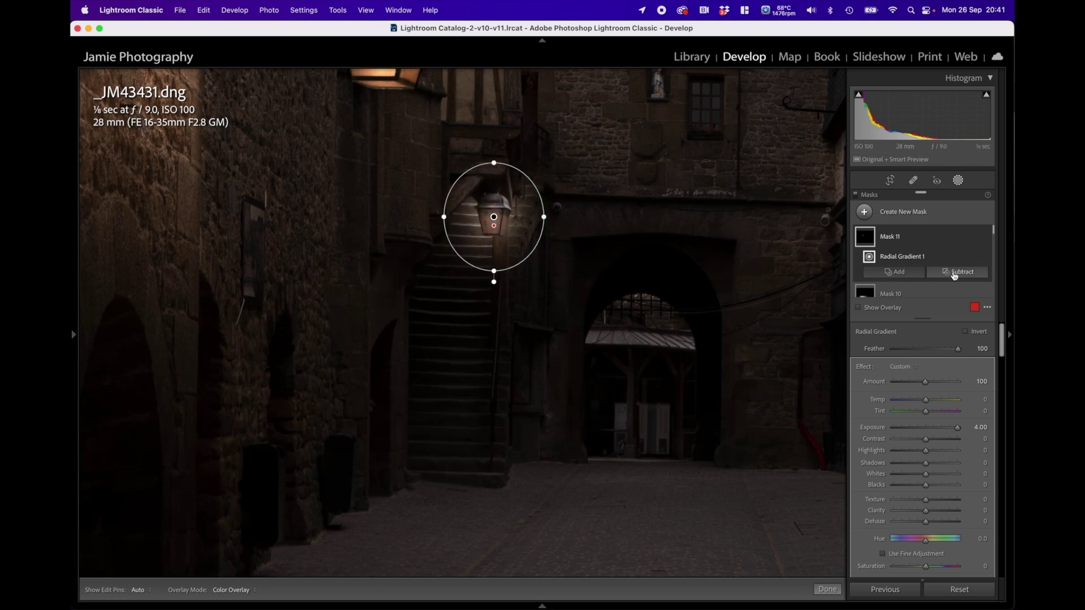
# Subtract a brushed band around the edges of the small lantern's glass from Mask 11, using Size 9, Feather 0 and Flow 100.
pyautogui.click(902, 272)
pyautogui.click(938, 320)
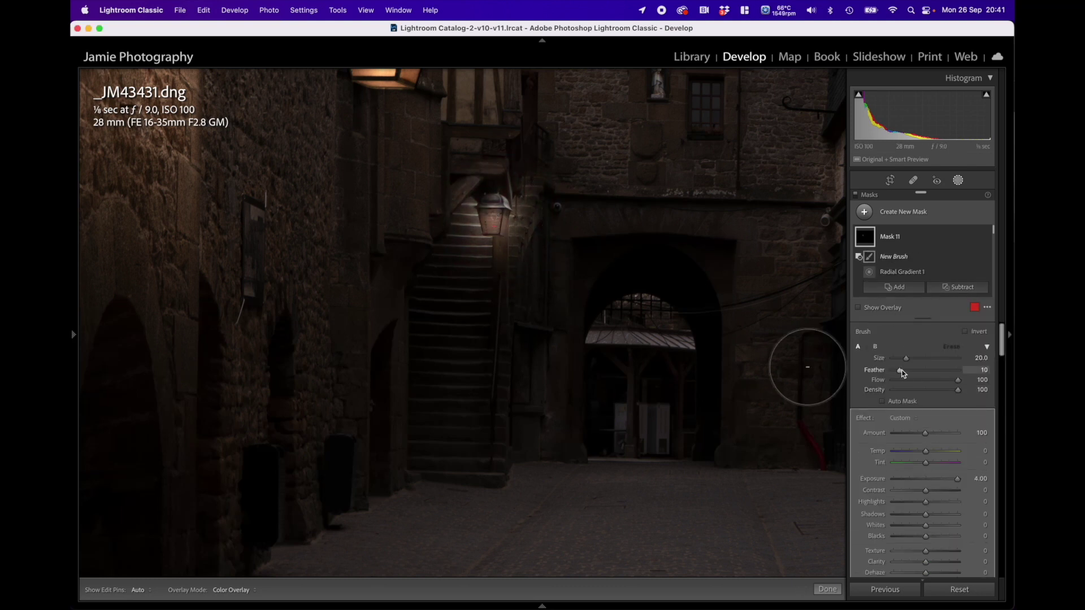
pyautogui.scroll(-5, 532, 214)
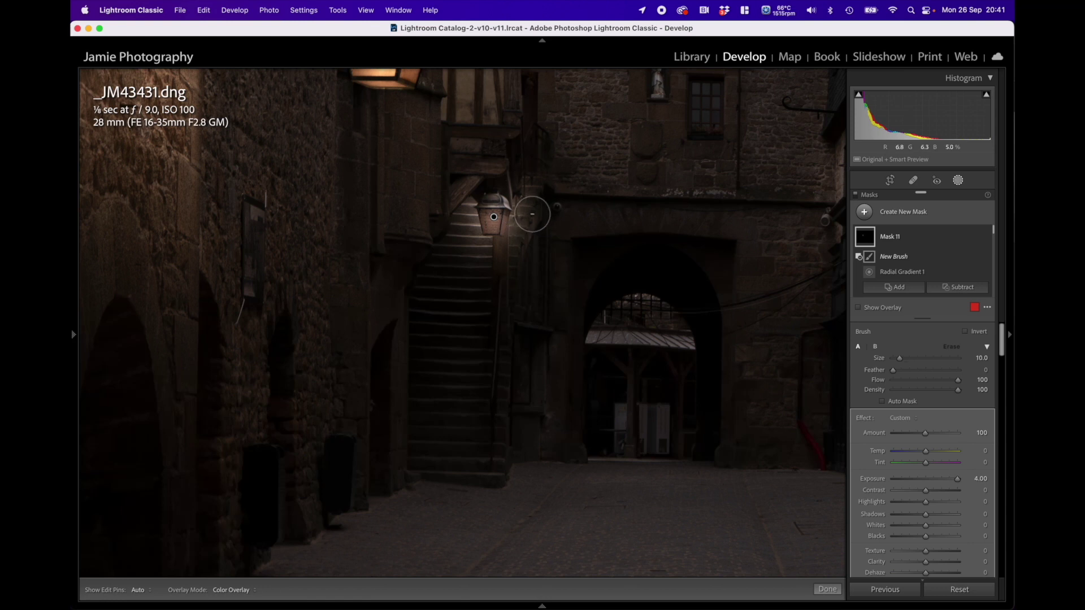
pyautogui.moveTo(72, 333)
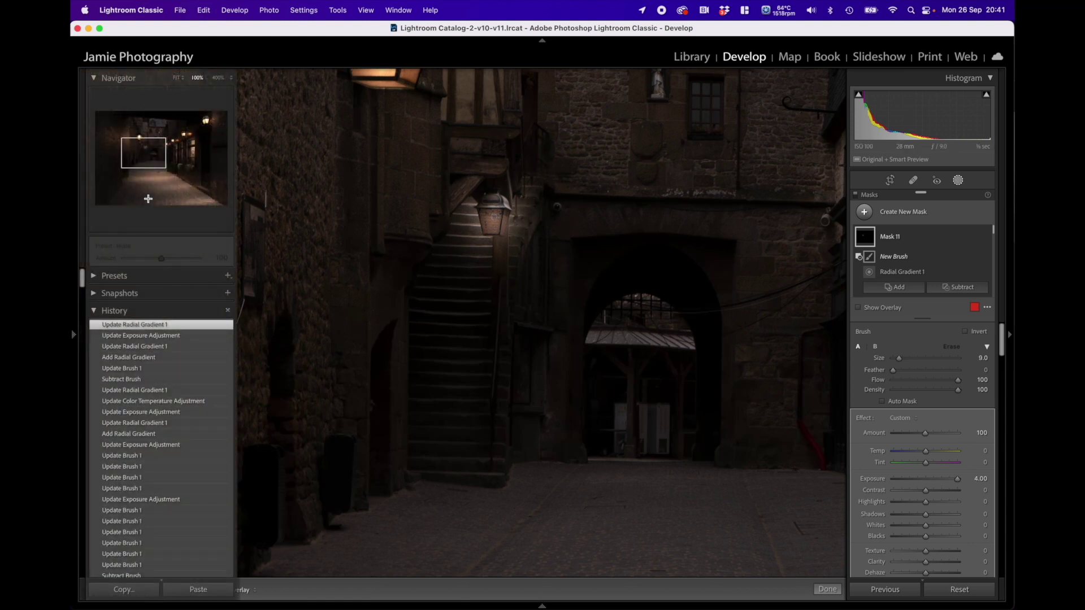
pyautogui.click(218, 79)
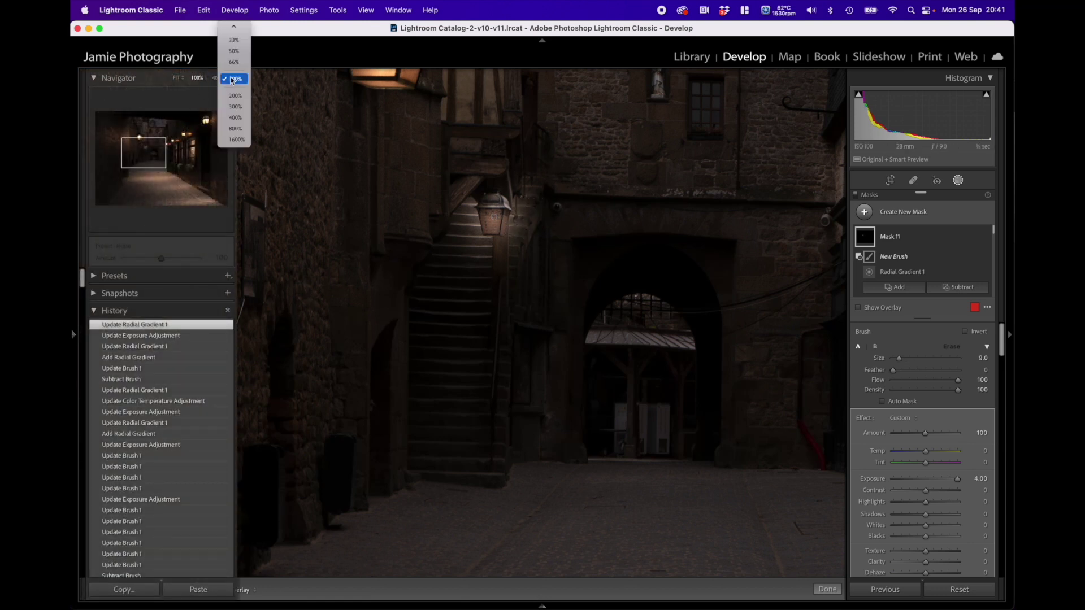
pyautogui.click(235, 106)
pyautogui.moveTo(431, 155); pyautogui.dragTo(596, 469)
pyautogui.moveTo(502, 402); pyautogui.dragTo(586, 402)
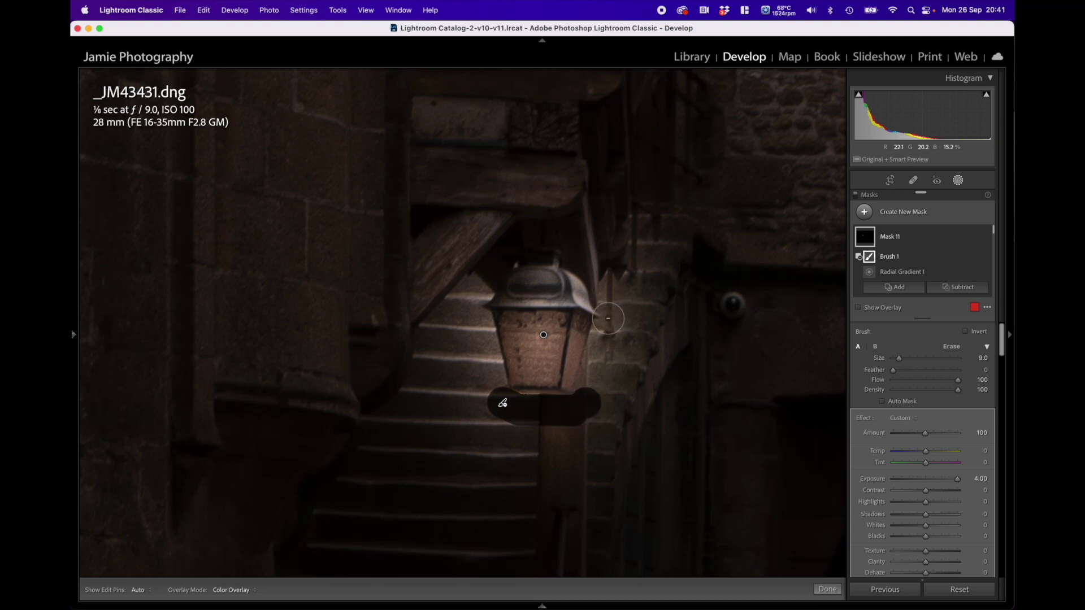
pyautogui.keyDown('shift'); pyautogui.click(608, 316); pyautogui.keyUp('shift')
pyautogui.moveTo(605, 303); pyautogui.dragTo(575, 292)
pyautogui.keyDown('shift'); pyautogui.click(483, 291); pyautogui.keyUp('shift')
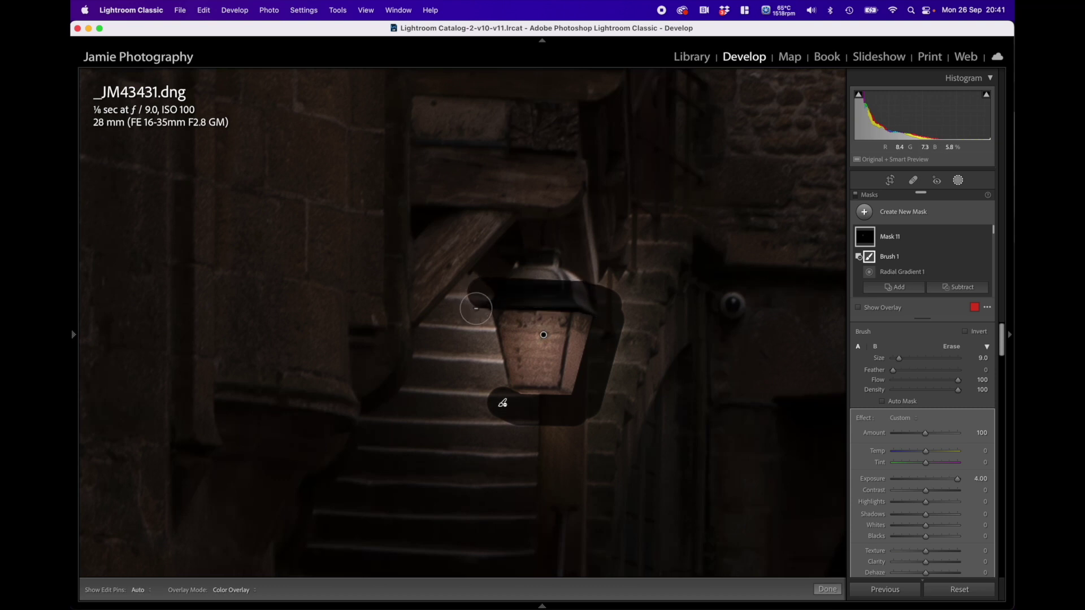
pyautogui.moveTo(478, 314); pyautogui.dragTo(478, 321)
pyautogui.keyDown('shift'); pyautogui.click(494, 389); pyautogui.keyUp('shift')
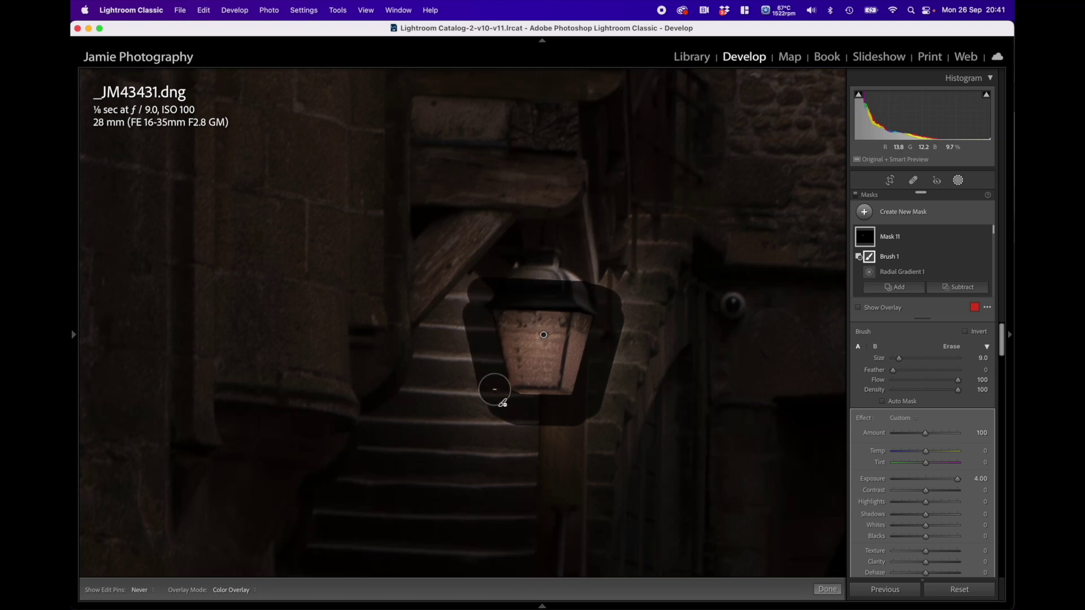
# Brush off Mask 11's remaining spill over the stairs and beams around the lantern at Size 37.
pyautogui.press('h')
pyautogui.scroll(10, 469, 312)
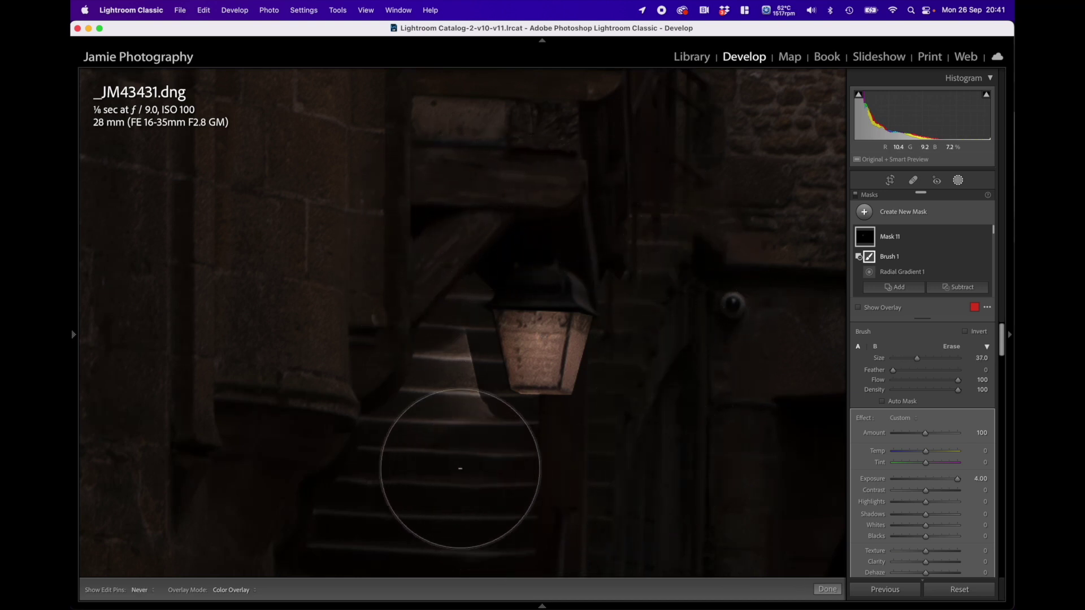
pyautogui.press('h')
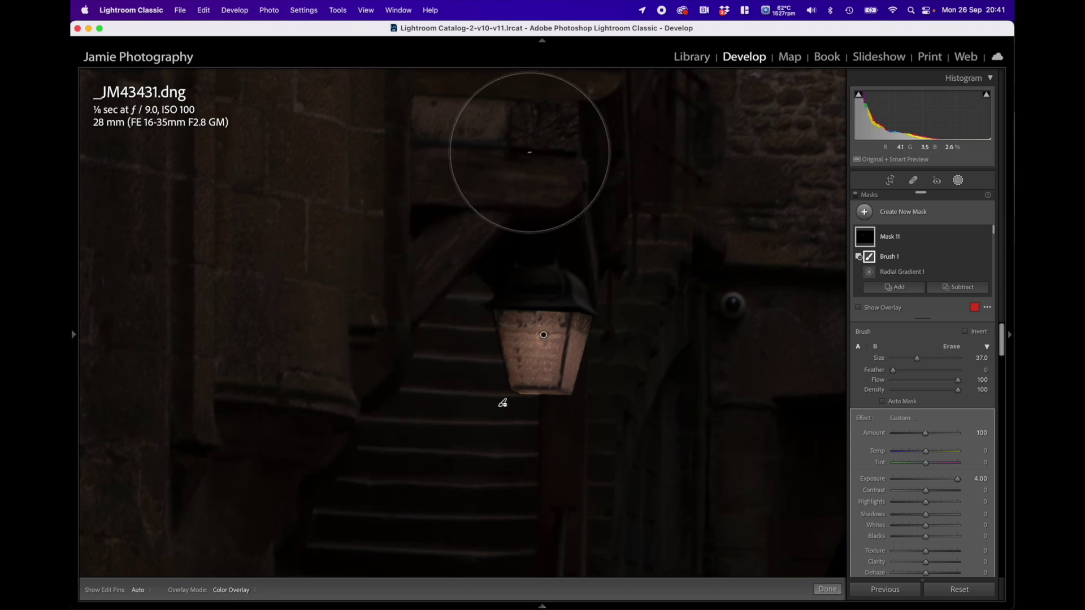
# Set Mask 11's Noise to 55, Tint to -23 and Temp to 19.
pyautogui.scroll(-4, 927, 517)
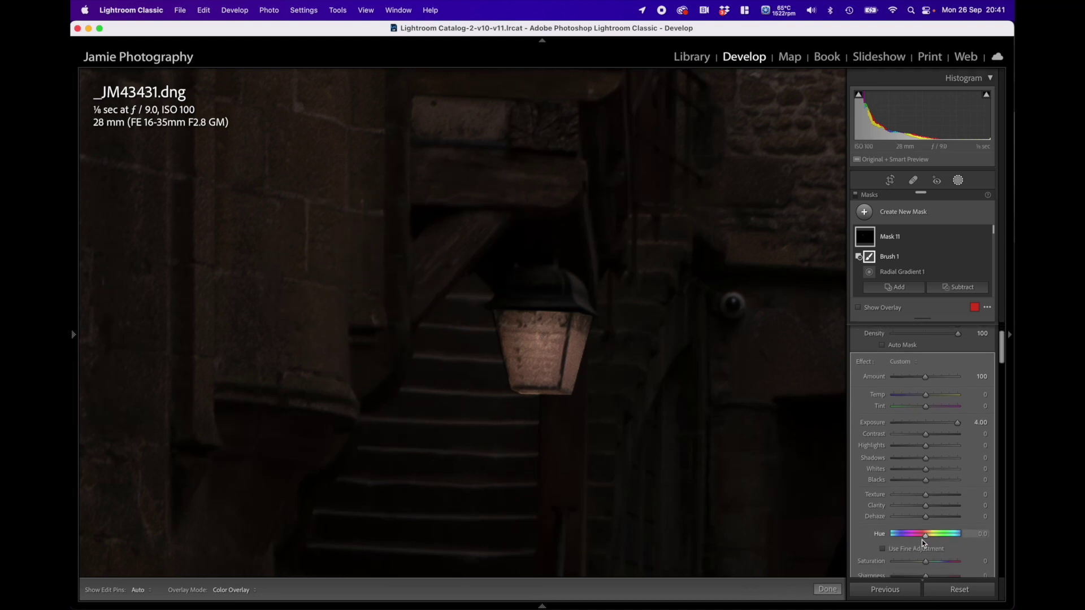
pyautogui.scroll(-4, 927, 498)
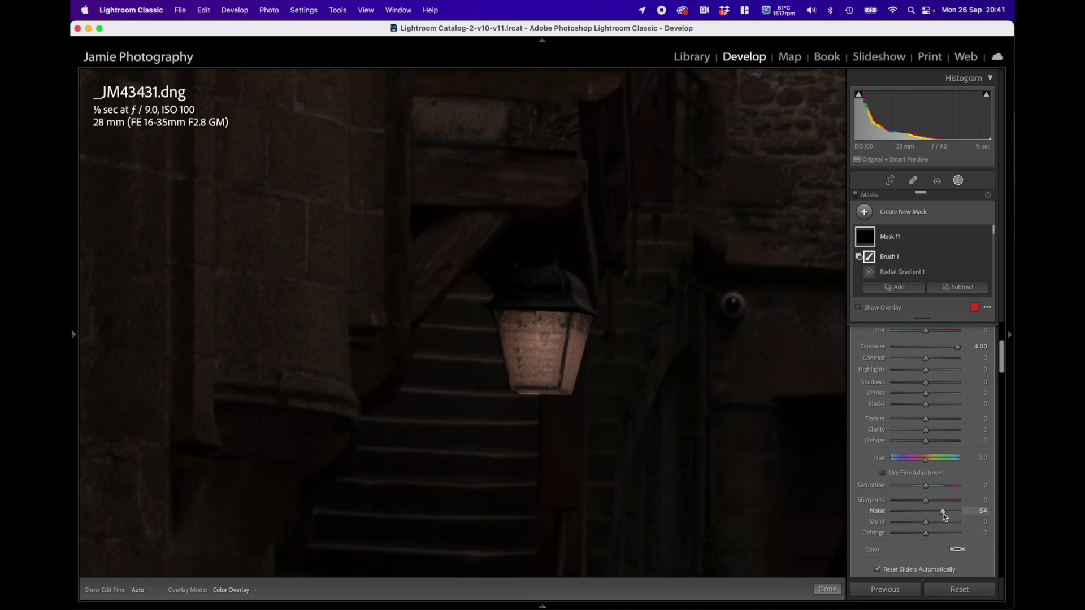
pyautogui.moveTo(945, 515); pyautogui.dragTo(945, 515)
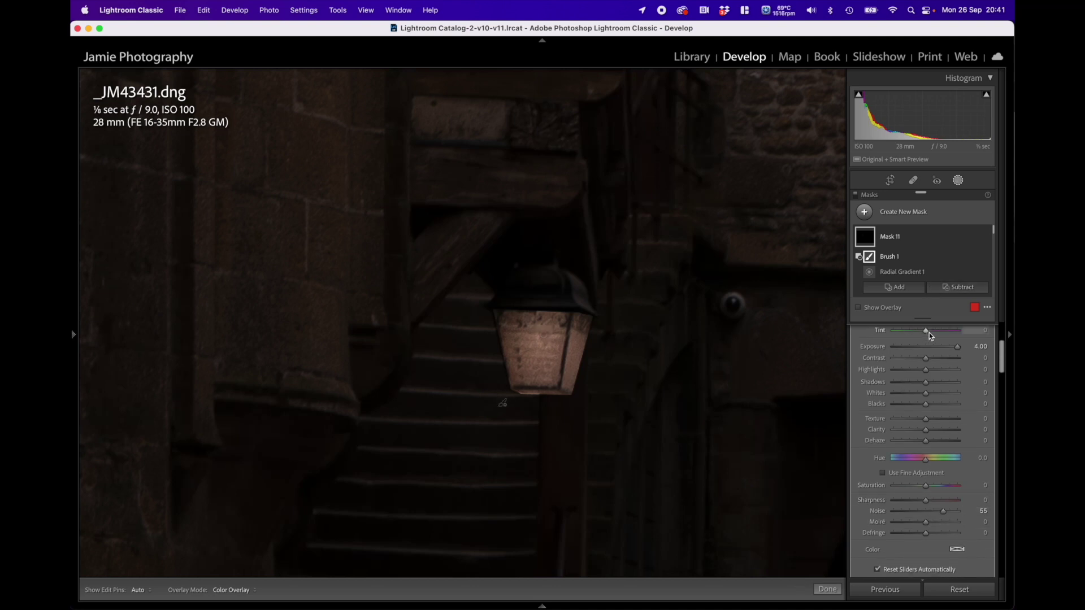
pyautogui.scroll(4, 931, 355)
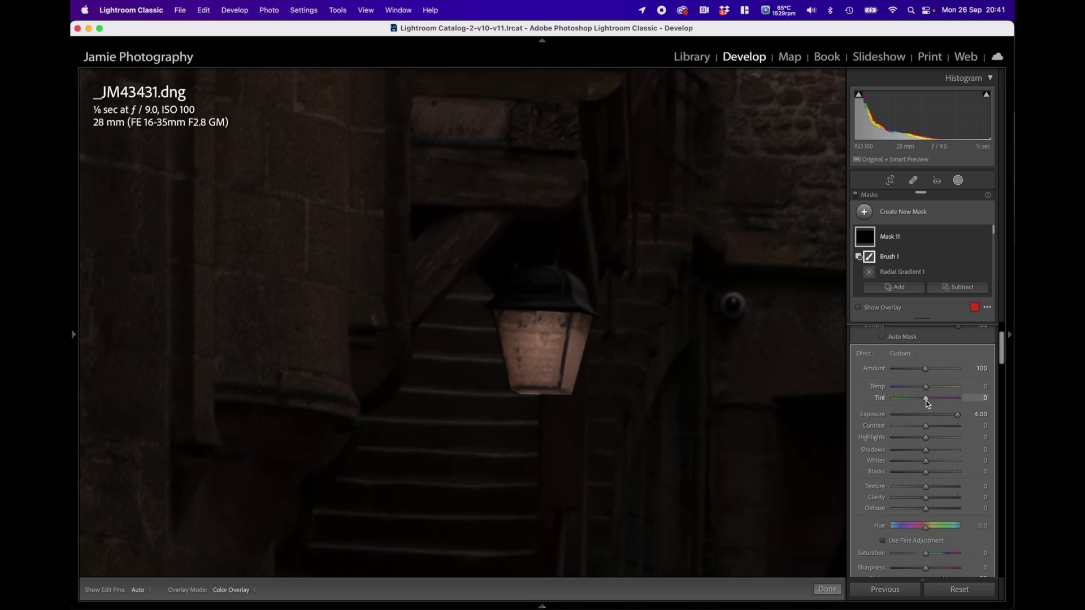
pyautogui.moveTo(914, 401); pyautogui.dragTo(932, 390)
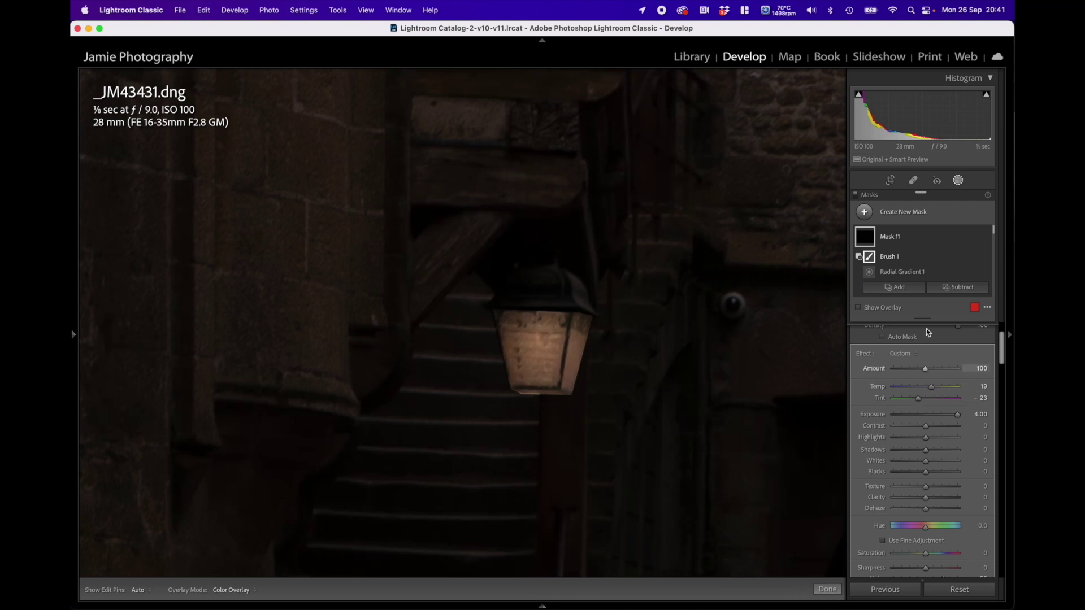
# Duplicate Mask 11 and shrink the copy's radial gradient to a narrow oval inside the lantern's glass.
pyautogui.click(543, 335)
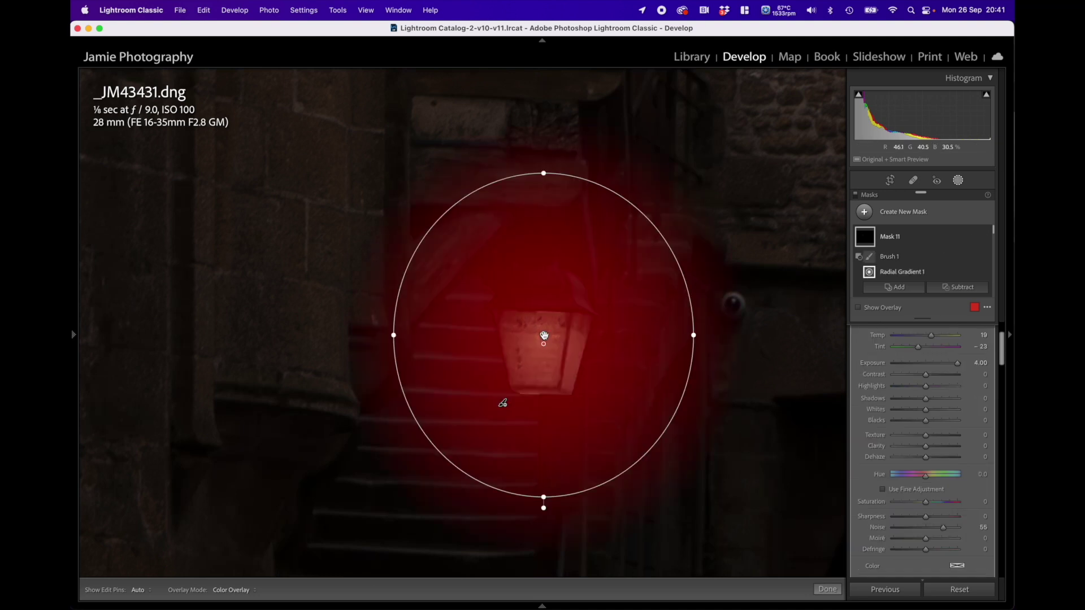
pyautogui.rightClick(543, 335)
pyautogui.click(559, 414)
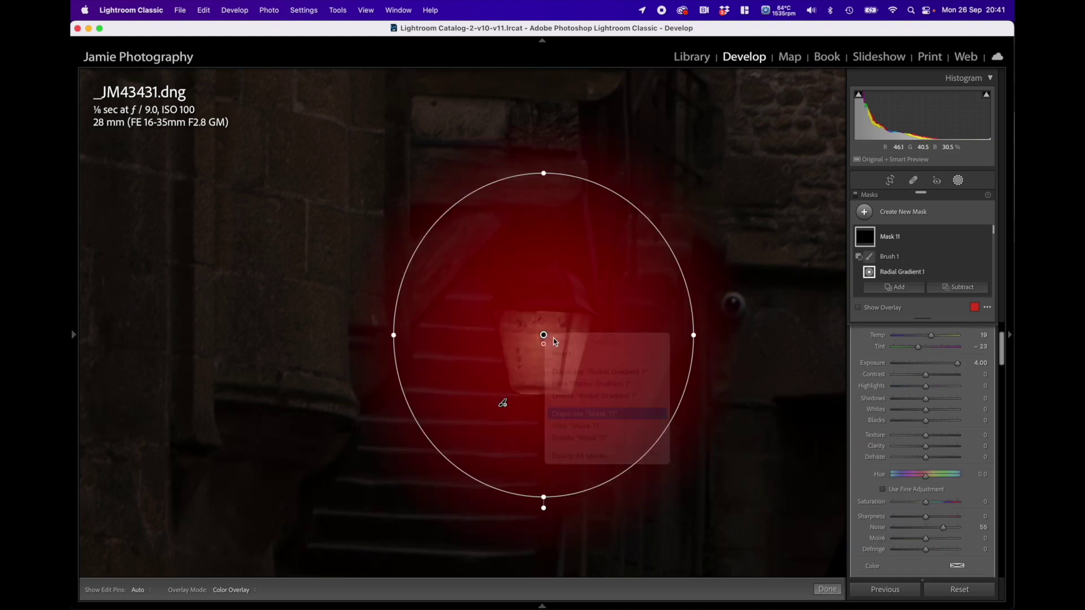
pyautogui.click(543, 335)
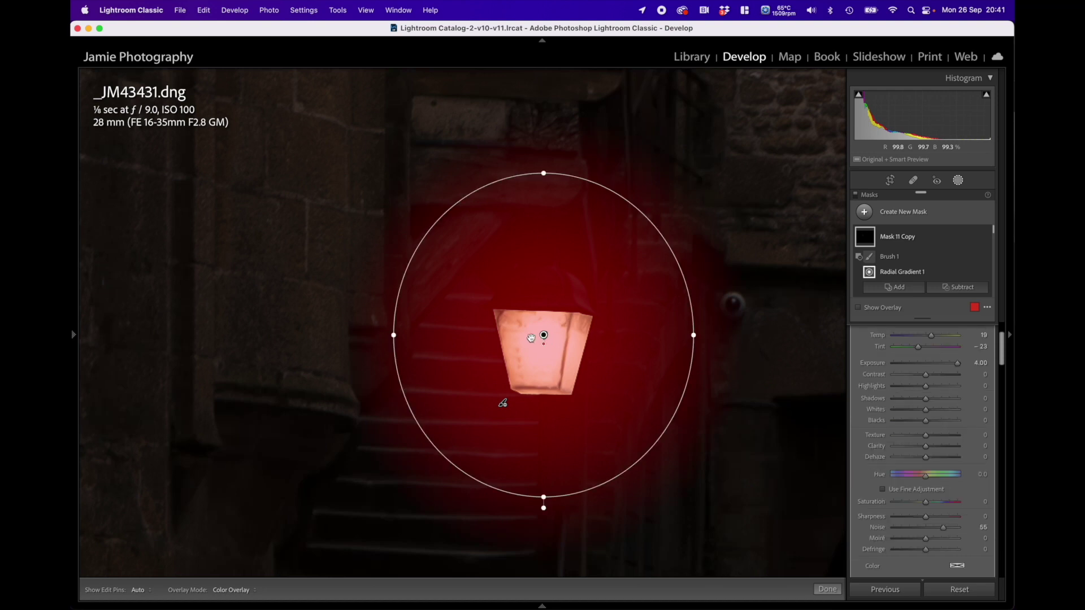
pyautogui.moveTo(400, 337); pyautogui.dragTo(512, 335)
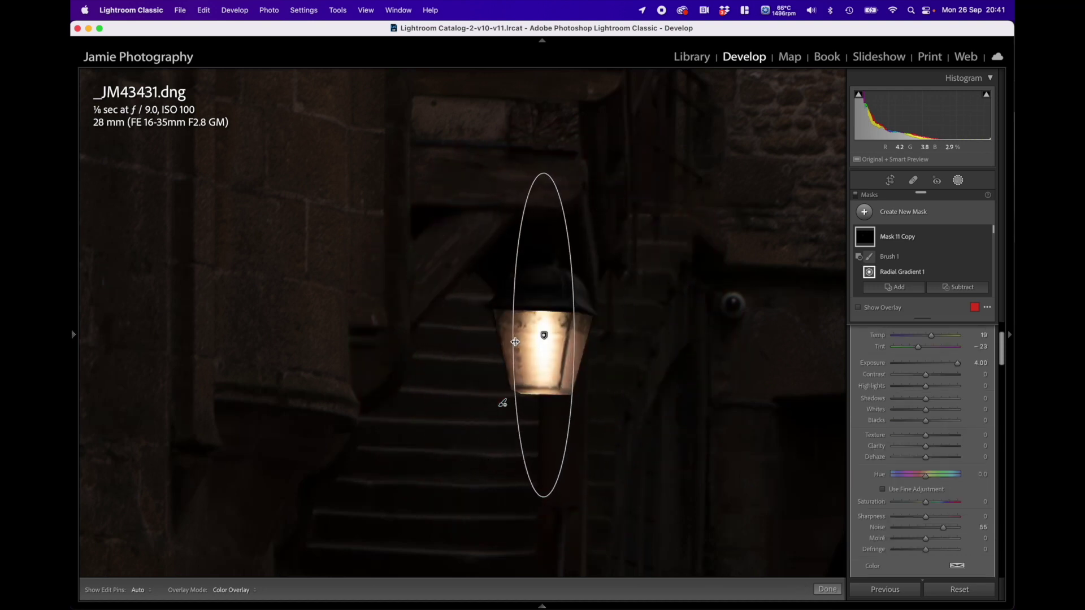
pyautogui.moveTo(544, 499); pyautogui.dragTo(544, 385)
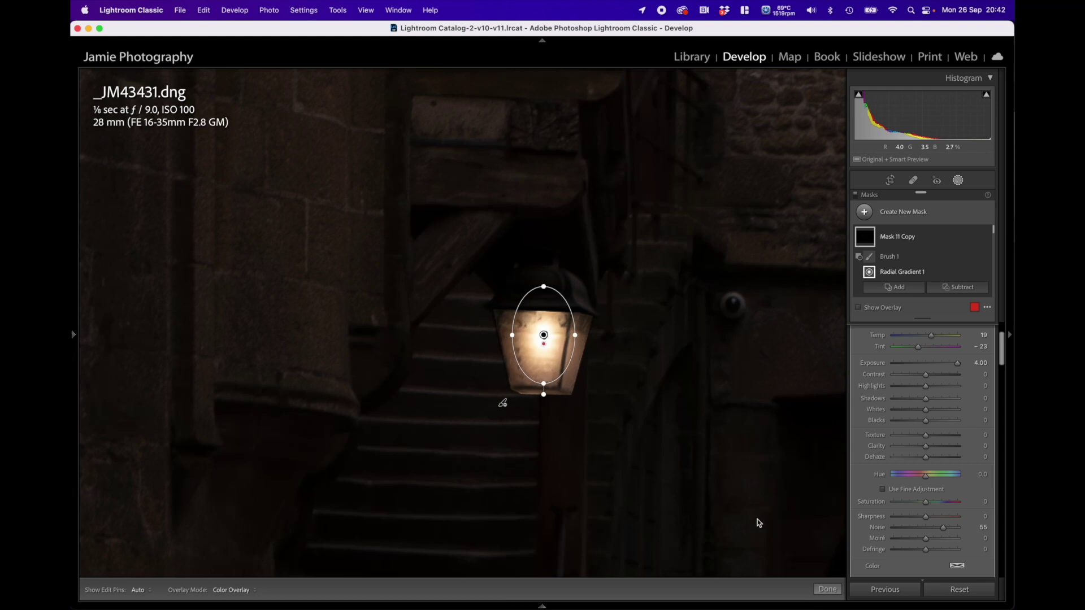
pyautogui.click(827, 589)
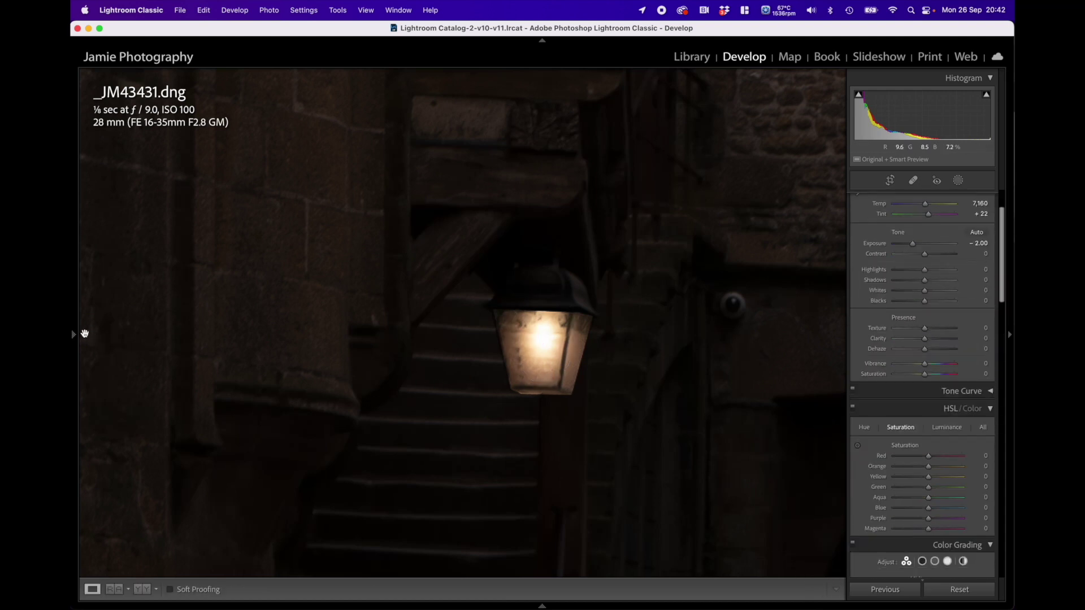
# Rebalance the small lantern's brightness by setting Exposure to 3.18 on Mask 11 Copy and 3.68 on Mask 11.
pyautogui.moveTo(73, 334)
pyautogui.click(177, 78)
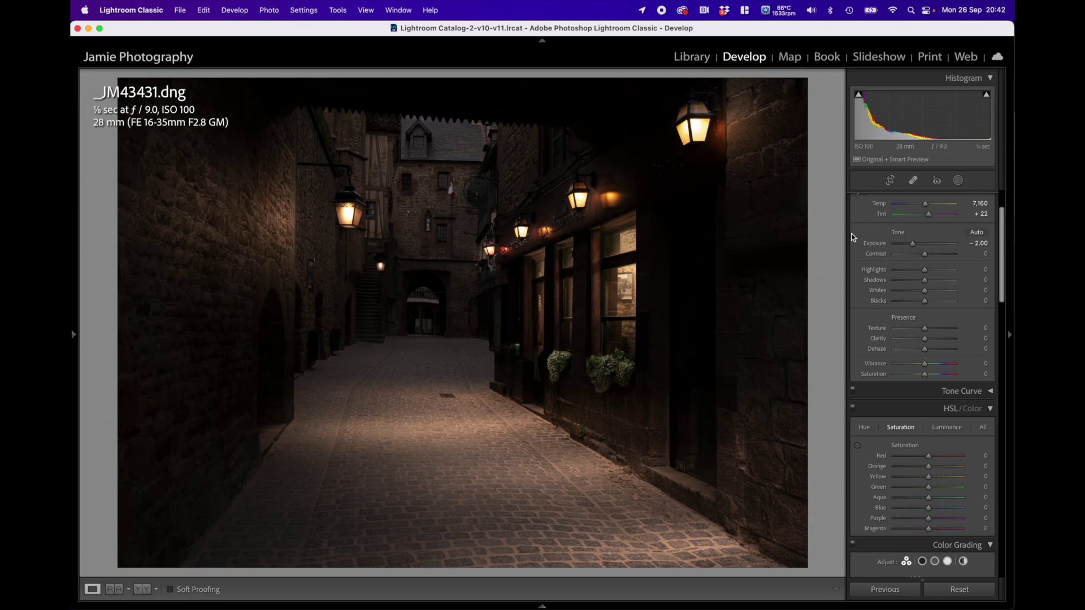
pyautogui.hotkey('shift', 'w')
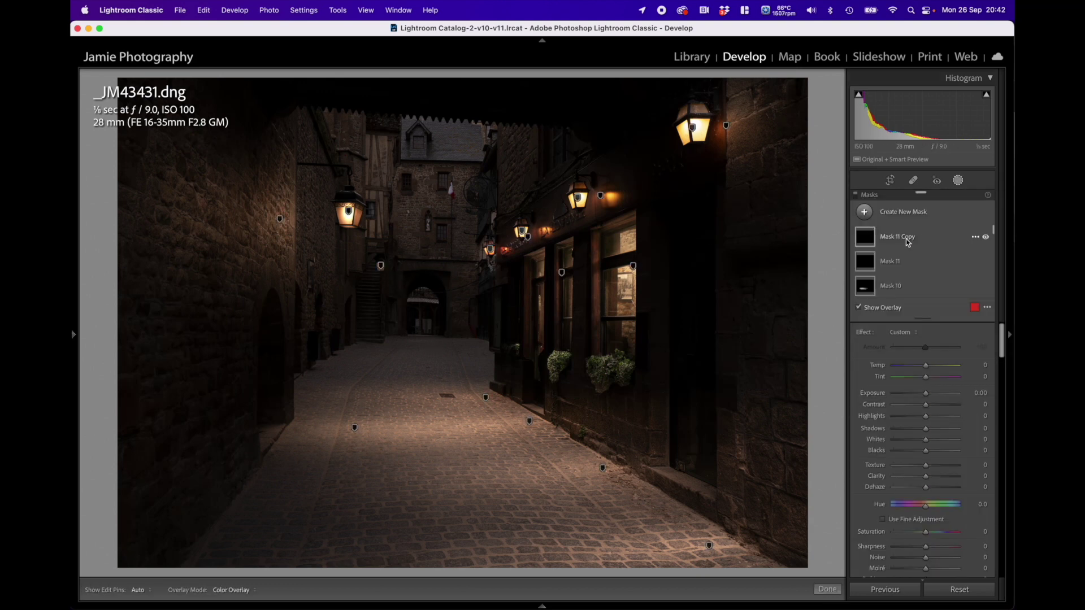
pyautogui.click(872, 262)
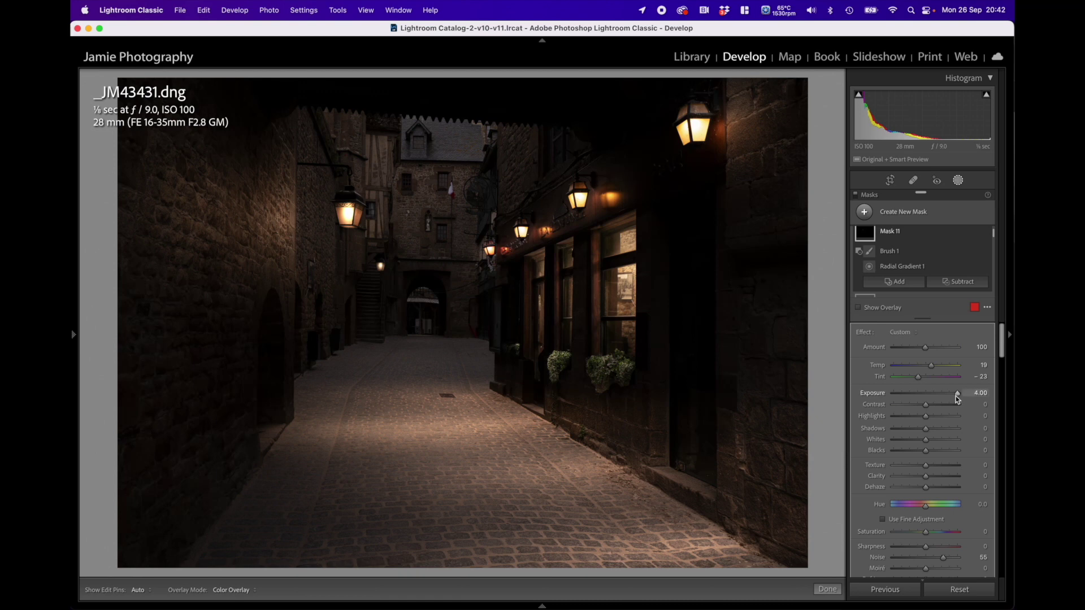
pyautogui.moveTo(955, 394); pyautogui.dragTo(951, 398)
pyautogui.moveTo(944, 399); pyautogui.dragTo(947, 399)
pyautogui.scroll(2, 893, 275)
pyautogui.click(885, 263)
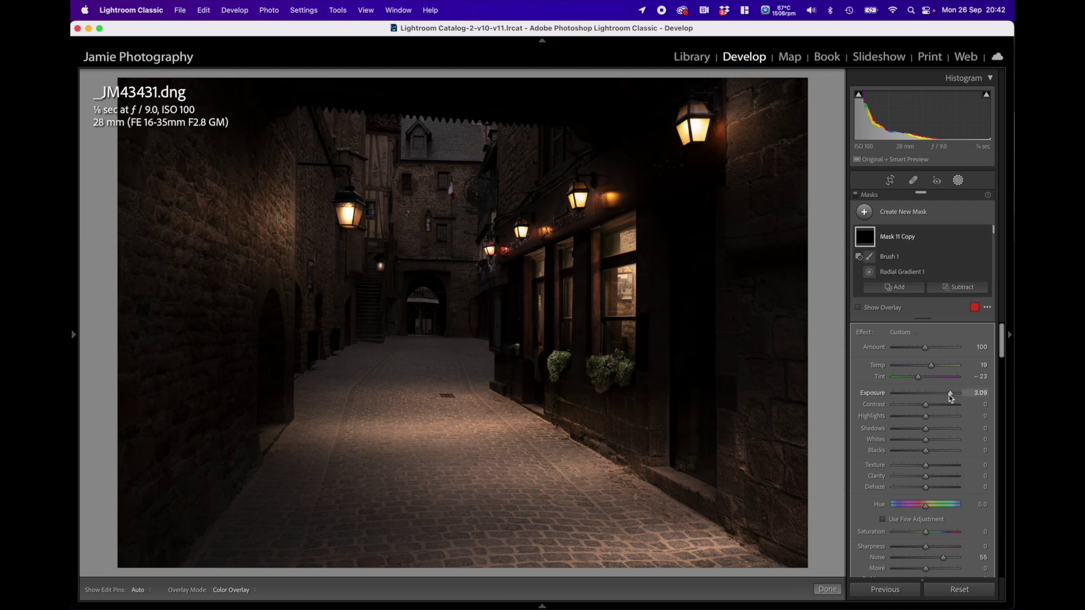
pyautogui.scroll(-2, 904, 263)
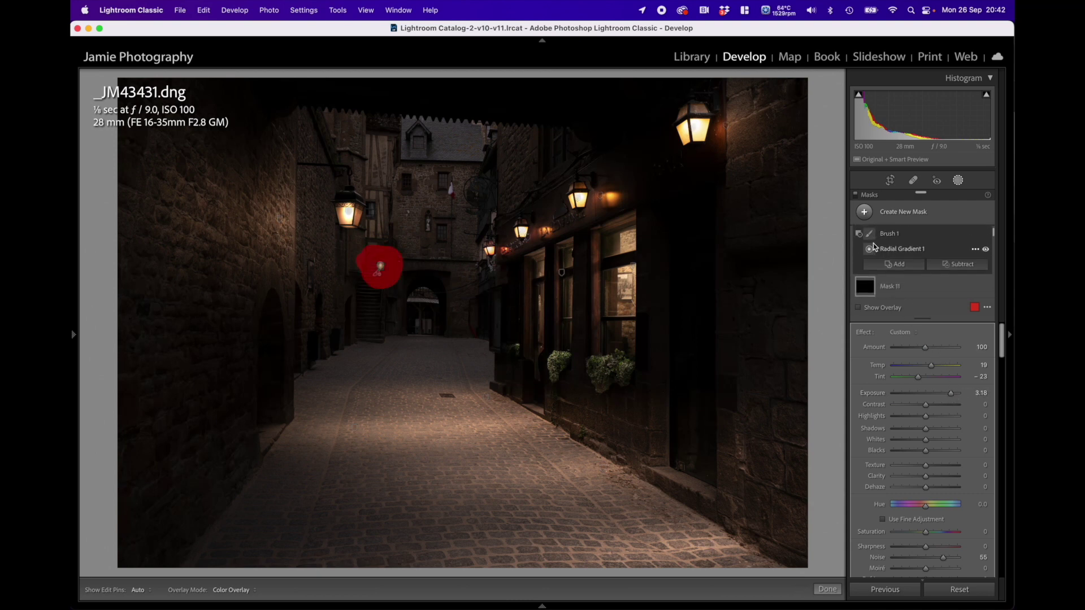
pyautogui.click(872, 258)
pyautogui.click(872, 258)
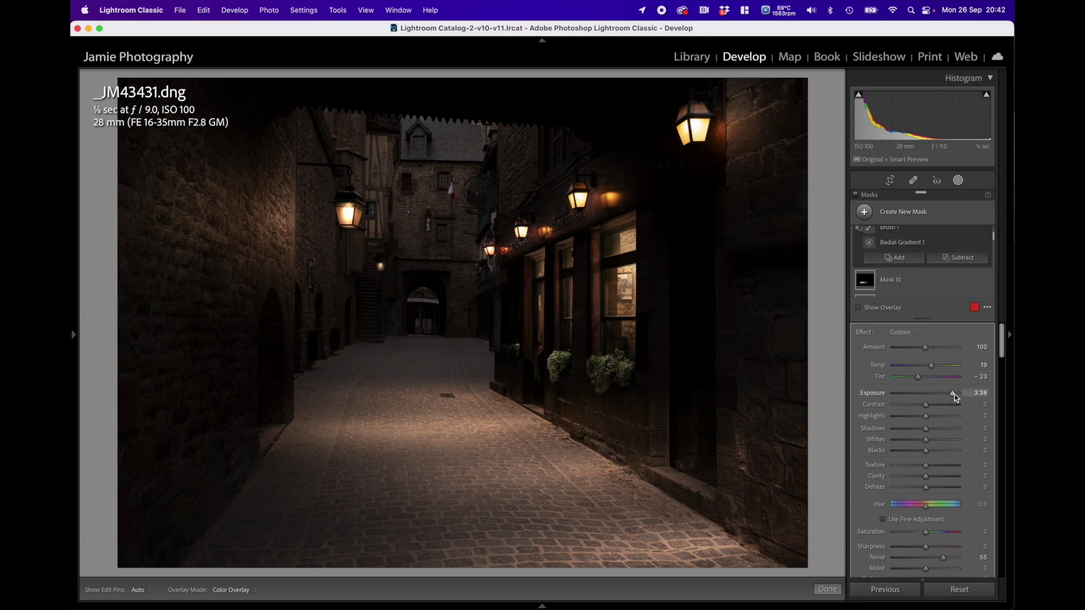
pyautogui.moveTo(958, 395); pyautogui.dragTo(955, 394)
# Add a flat radial gradient mask on the far cobbles at the foot of the stairs.
pyautogui.click(898, 213)
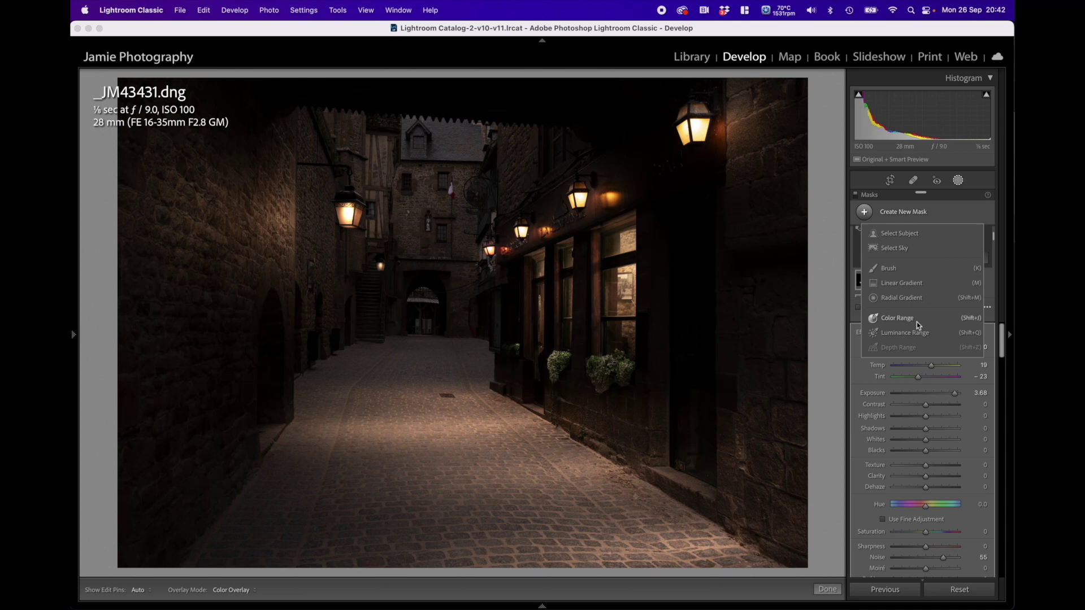
pyautogui.click(896, 303)
pyautogui.moveTo(375, 341)
pyautogui.mouseDown()
pyautogui.moveTo(435, 353)
pyautogui.moveTo(405, 348)
pyautogui.moveTo(375, 388)
pyautogui.moveTo(374, 354)
pyautogui.mouseUp()
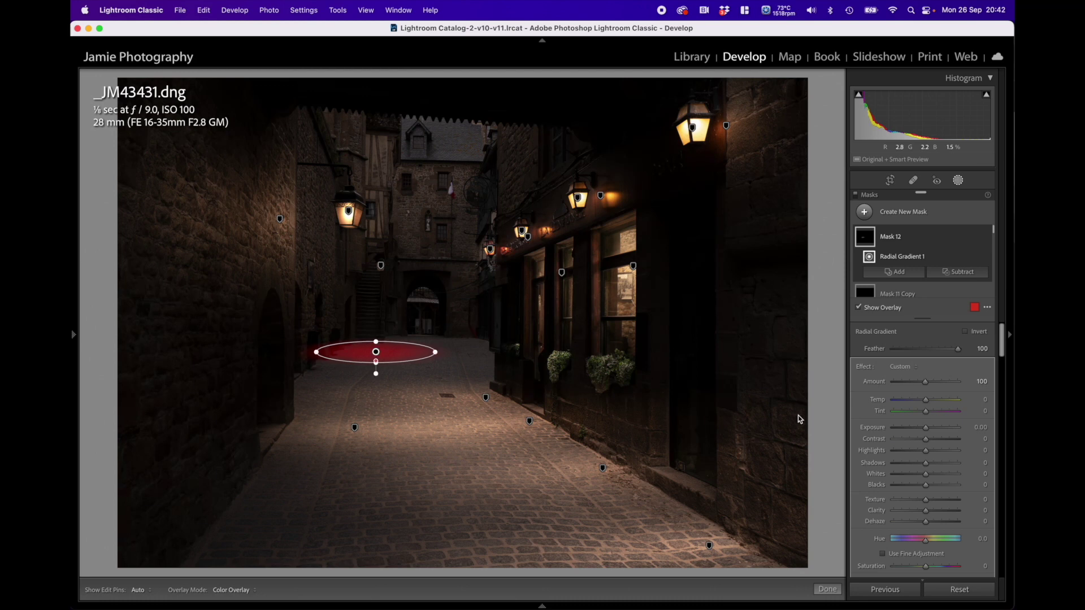
# Set Mask 12's Temp to 31 and Exposure to 1.19, and slightly enlarge its ellipse on the cobbles.
pyautogui.moveTo(926, 428); pyautogui.dragTo(927, 429)
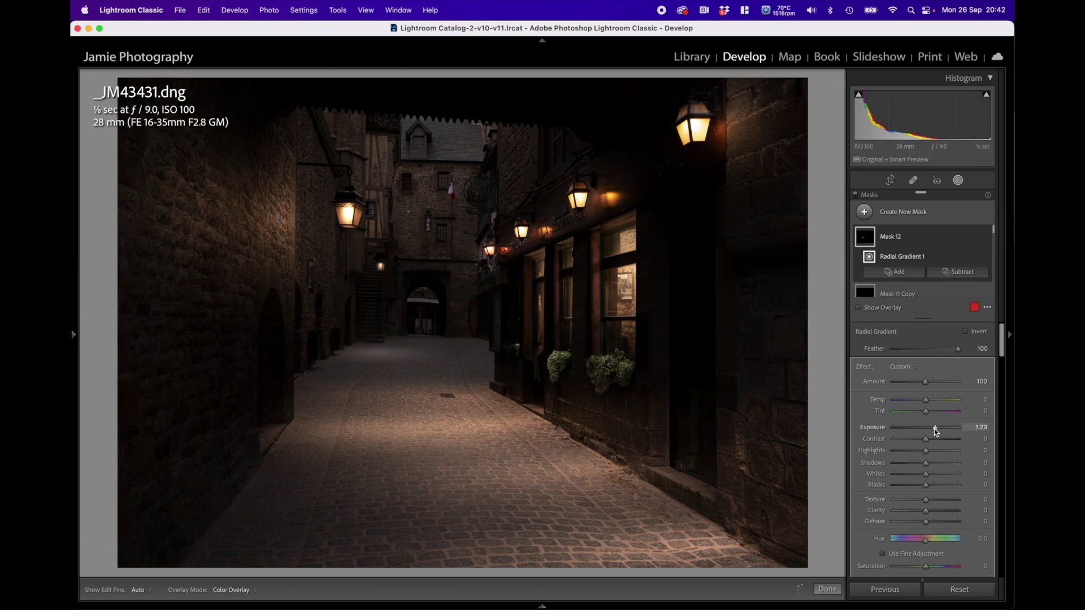
pyautogui.moveTo(934, 429); pyautogui.dragTo(934, 401)
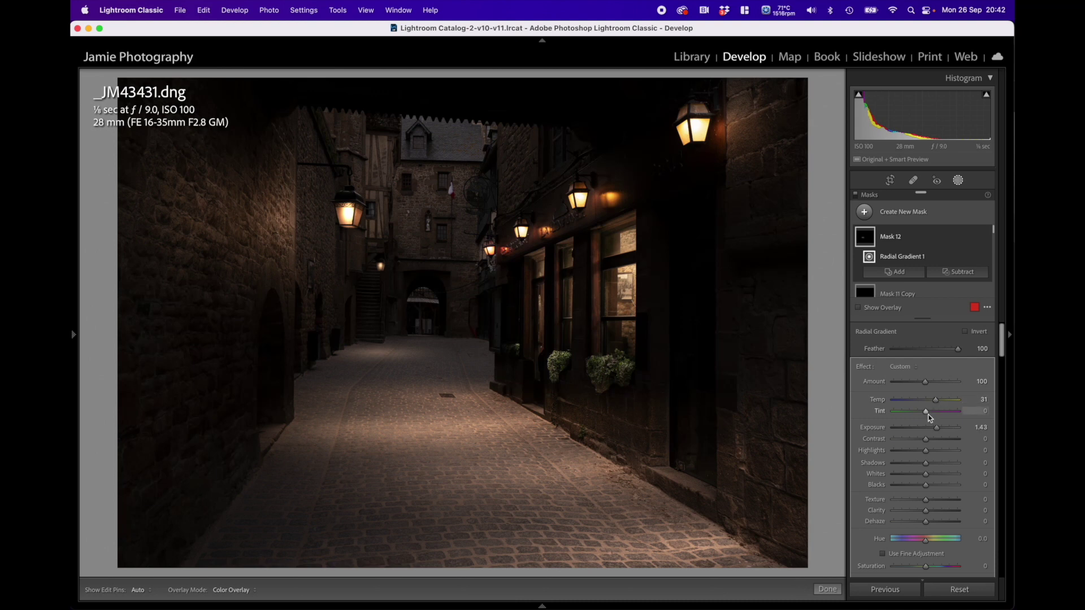
pyautogui.moveTo(376, 355)
pyautogui.moveTo(377, 362); pyautogui.dragTo(442, 352)
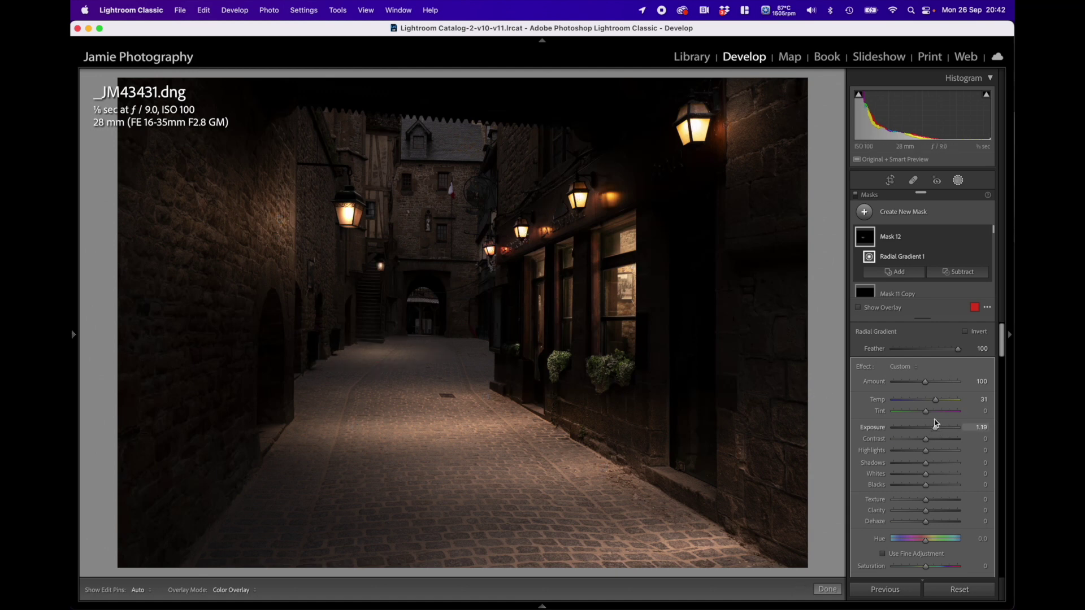
pyautogui.moveTo(666, 233)
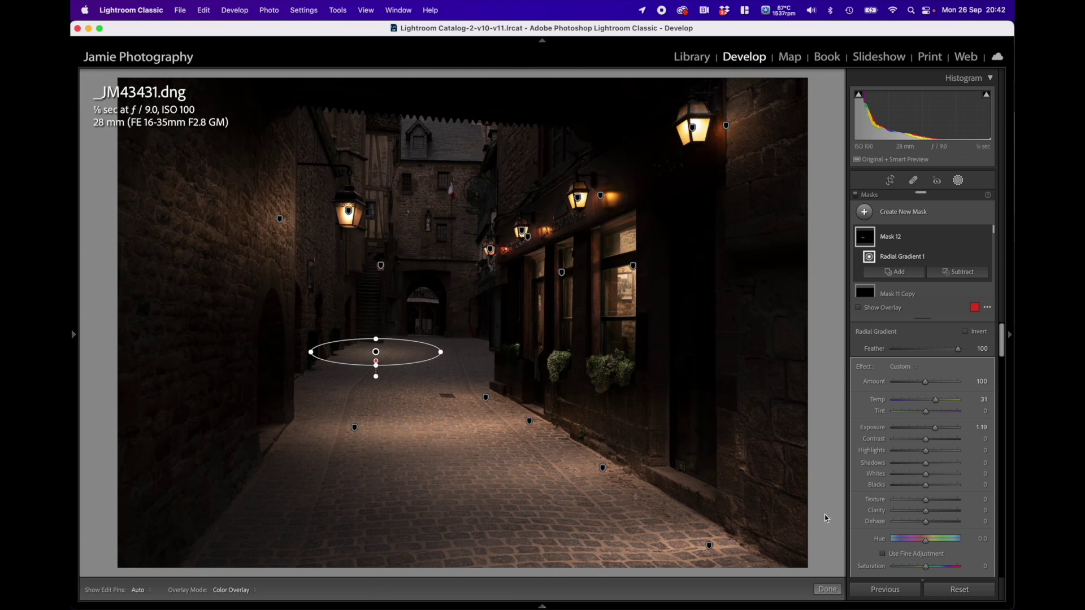
pyautogui.click(827, 590)
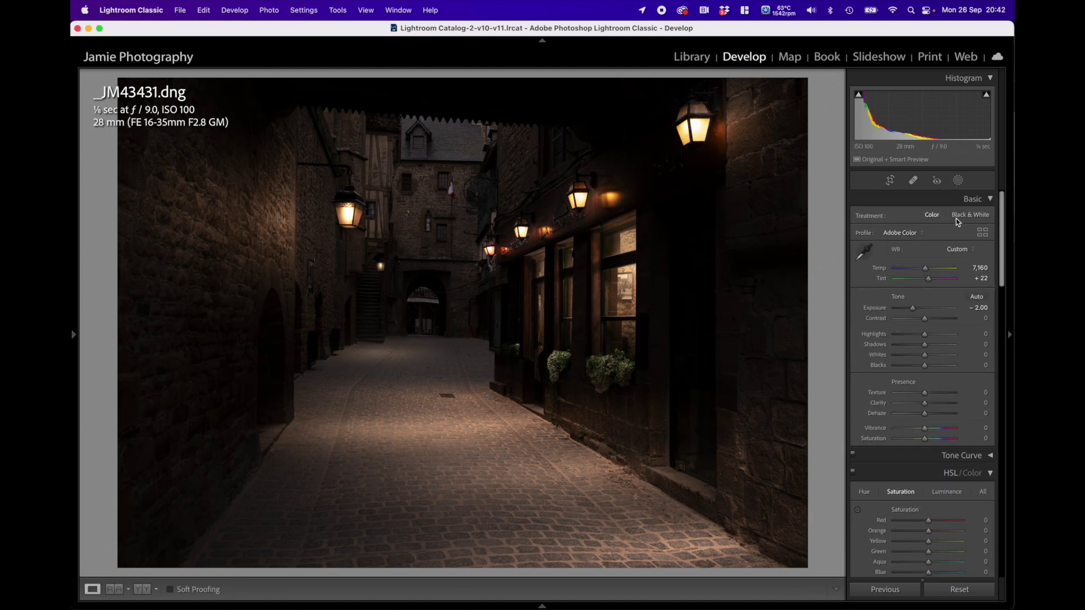
# Add a wide radial gradient mask over the dark foreground corner where the left wall meets the cobbles.
pyautogui.click(958, 180)
pyautogui.click(903, 212)
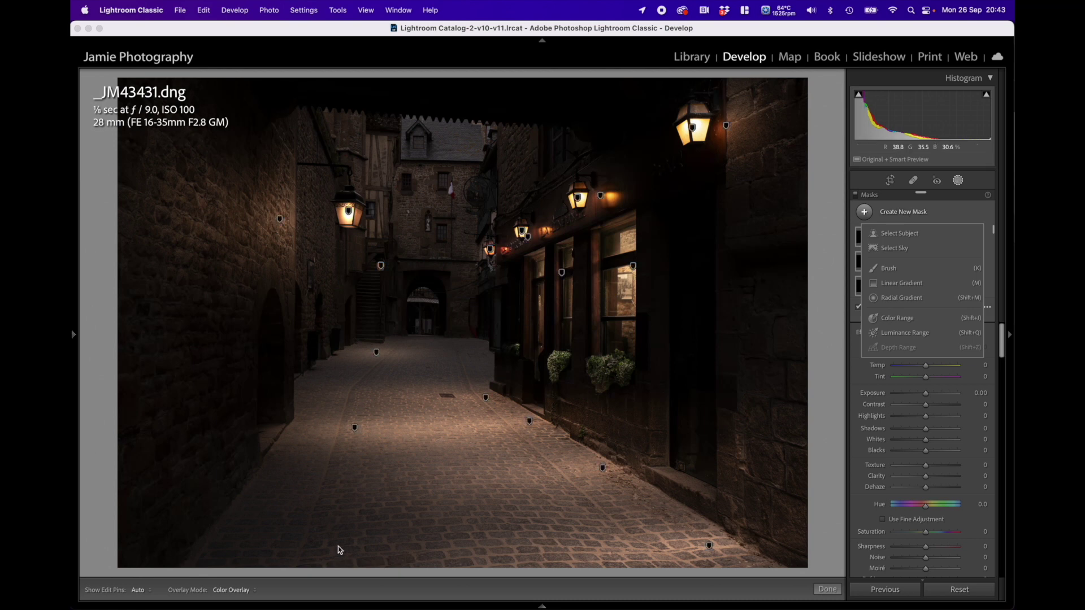
pyautogui.click(901, 298)
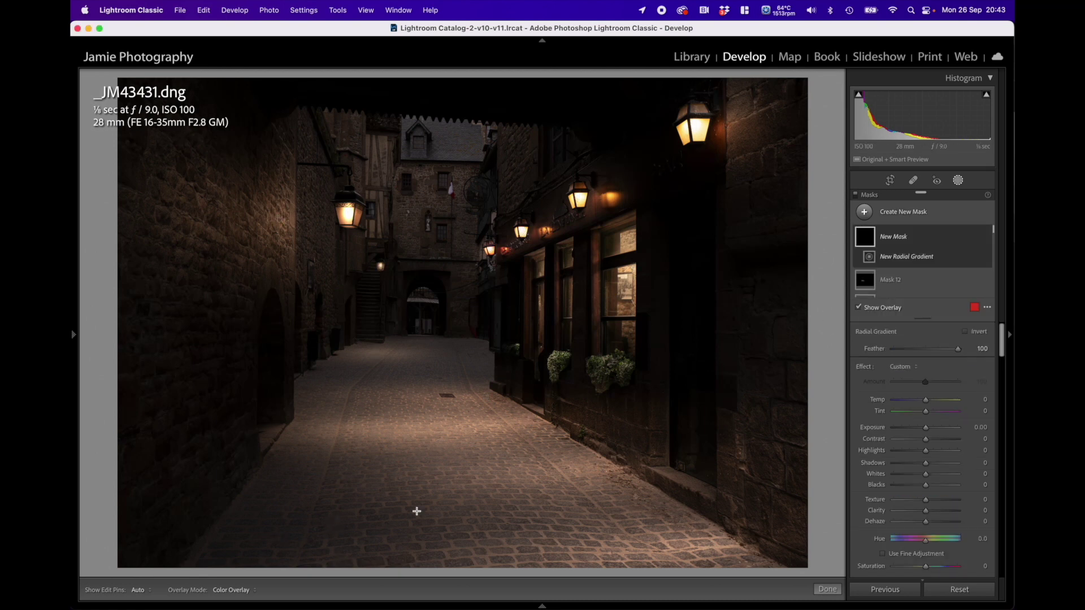
pyautogui.moveTo(169, 531); pyautogui.dragTo(151, 569)
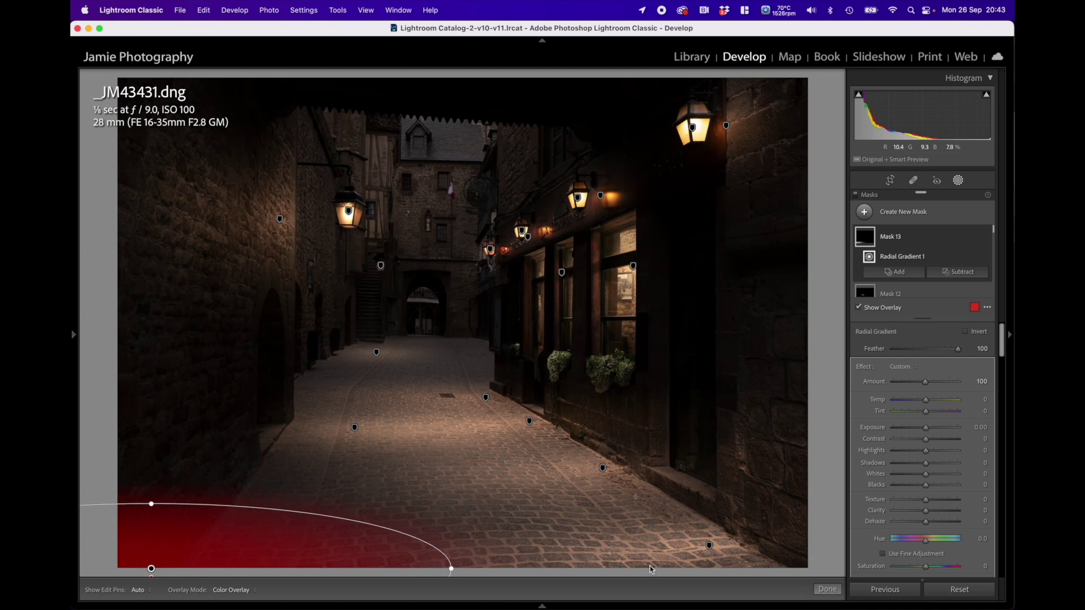
# Set Mask 13's Temp to 36 and Exposure to 2.07, and tilt and stretch its ellipse up the left wall.
pyautogui.moveTo(453, 566); pyautogui.dragTo(459, 558)
pyautogui.moveTo(927, 433); pyautogui.dragTo(932, 405)
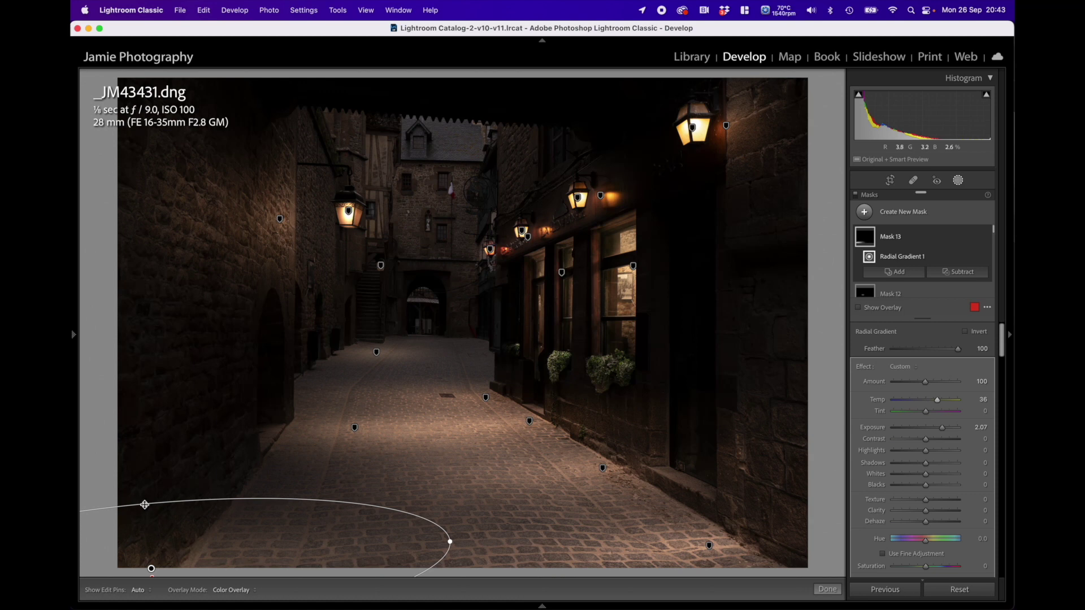
pyautogui.moveTo(144, 505); pyautogui.dragTo(145, 405)
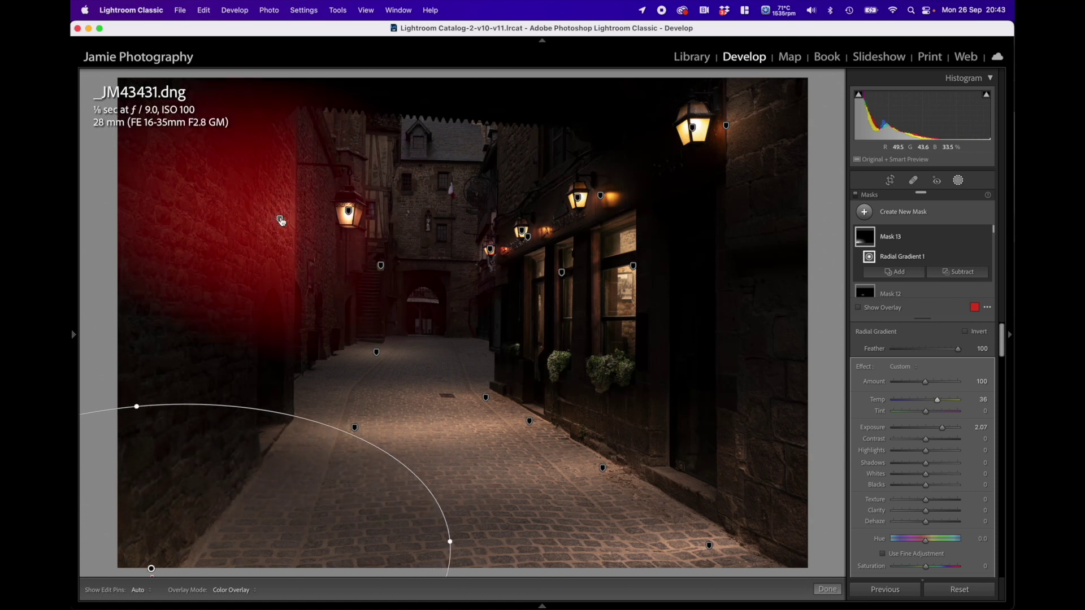
# Make Mask 9's radial gradient on the left wall taller and brush off its spill around the lantern bracket at Feather 77 and Flow 49.
pyautogui.click(279, 220)
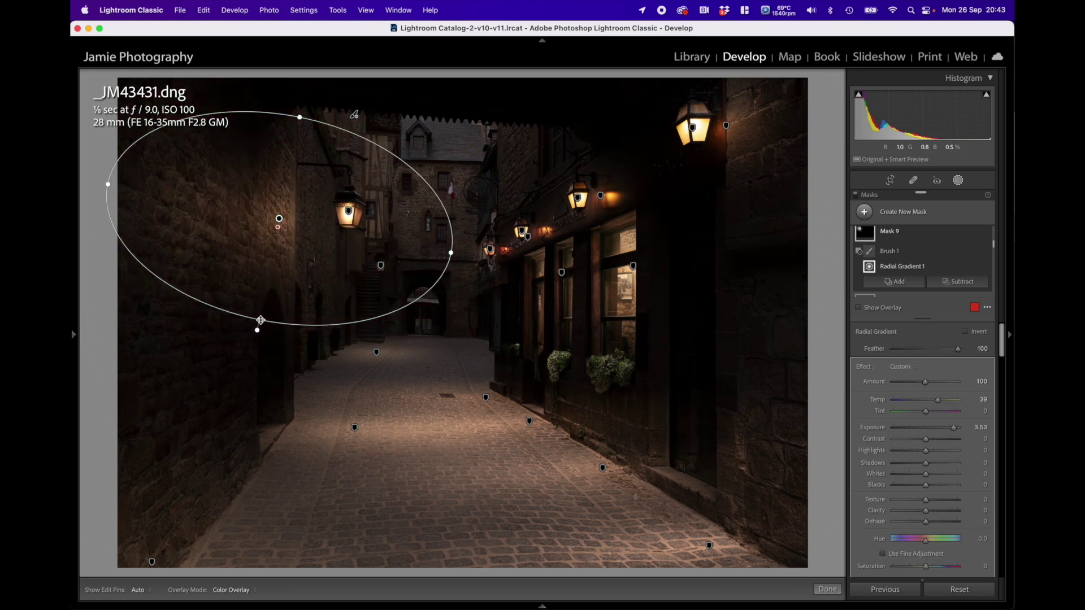
pyautogui.moveTo(259, 320); pyautogui.dragTo(252, 351)
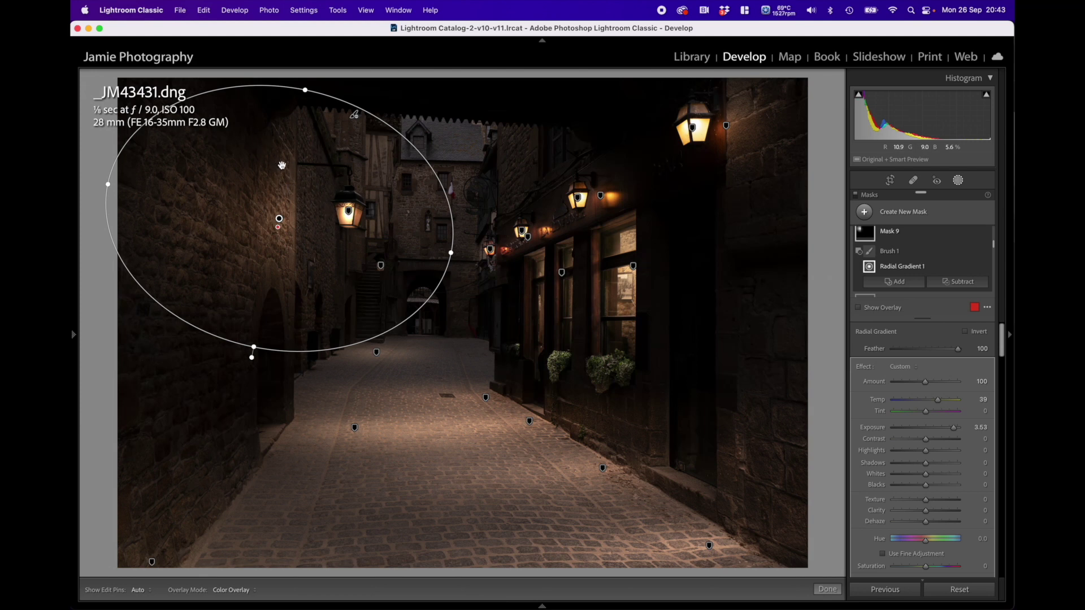
pyautogui.click(894, 256)
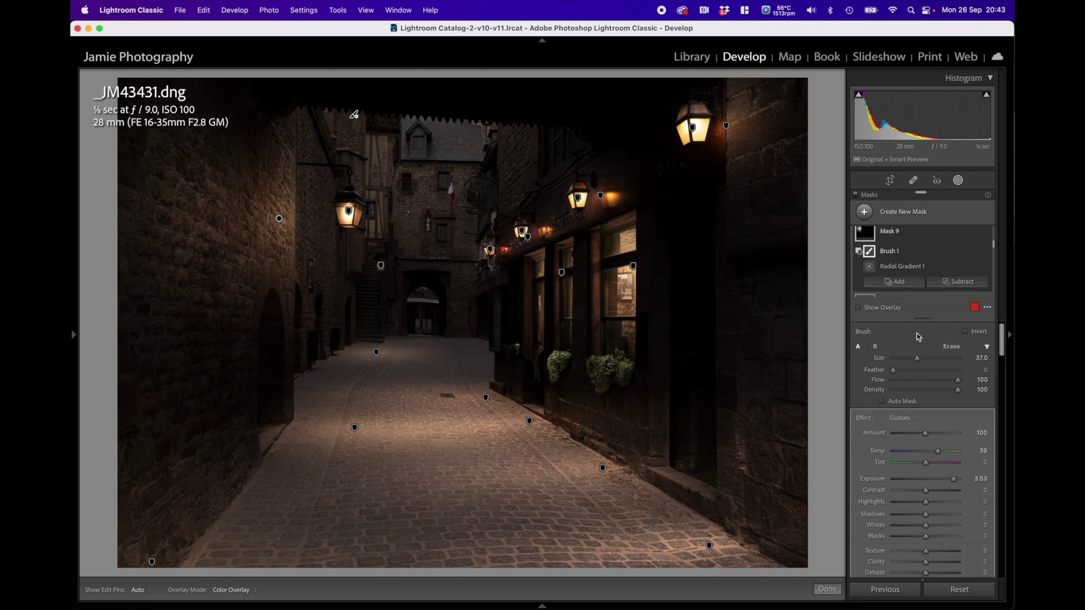
pyautogui.moveTo(919, 375)
pyautogui.mouseDown()
pyautogui.moveTo(943, 374)
pyautogui.moveTo(919, 381)
pyautogui.mouseUp()
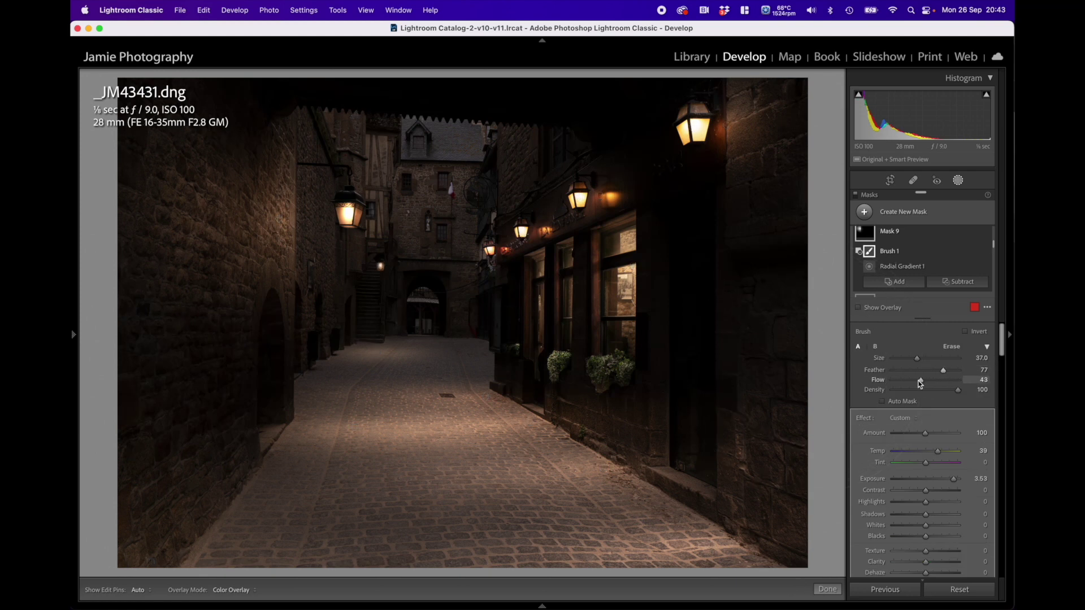
pyautogui.scroll(-8, 339, 147)
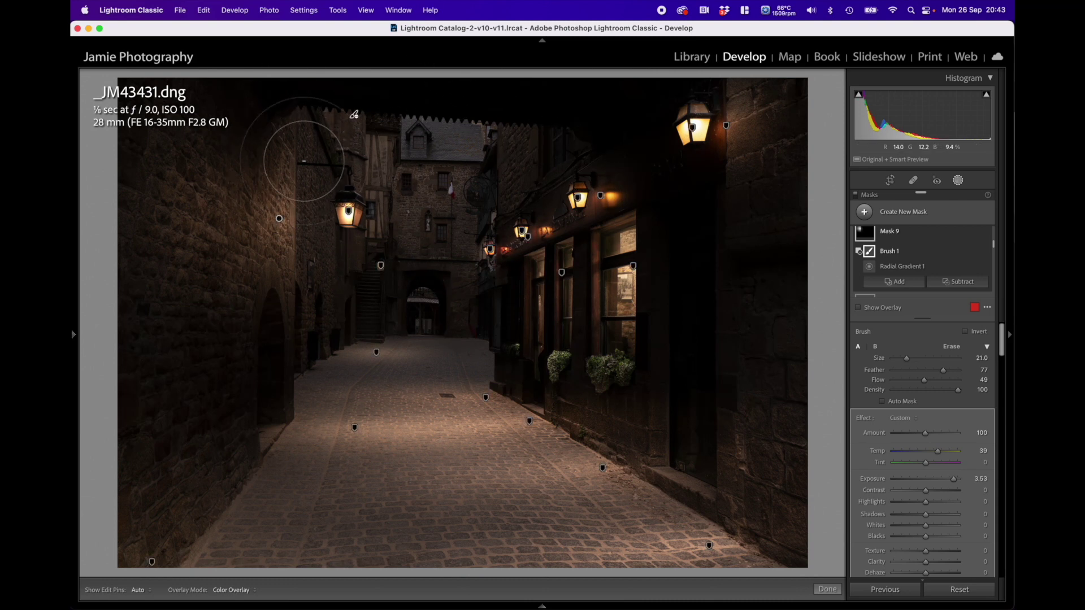
pyautogui.scroll(-5, 295, 161)
pyautogui.press('h')
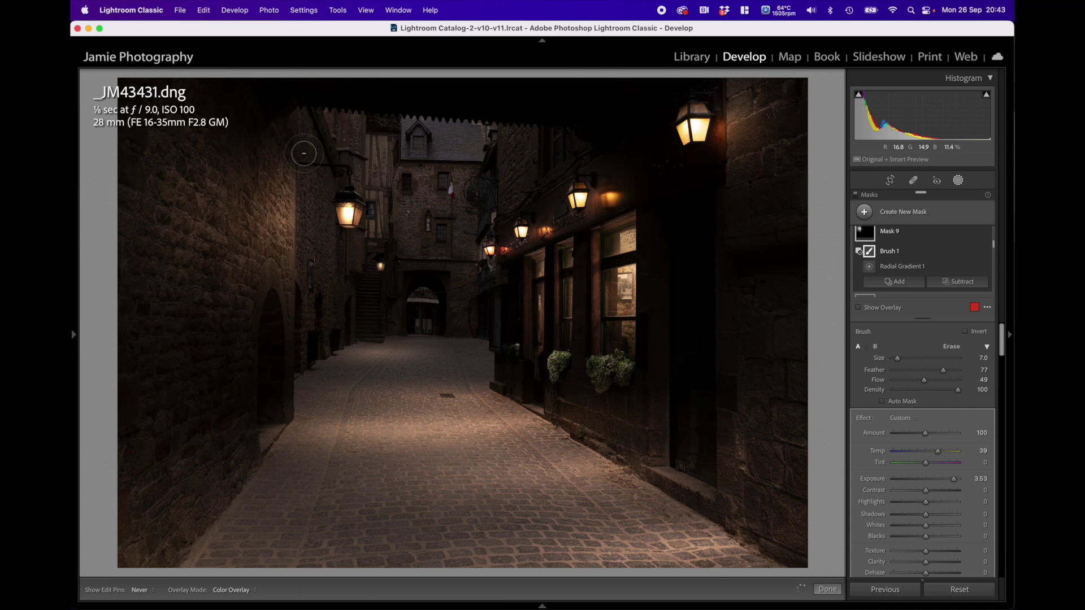
pyautogui.press('h')
pyautogui.scroll(4, 309, 129)
pyautogui.press('h')
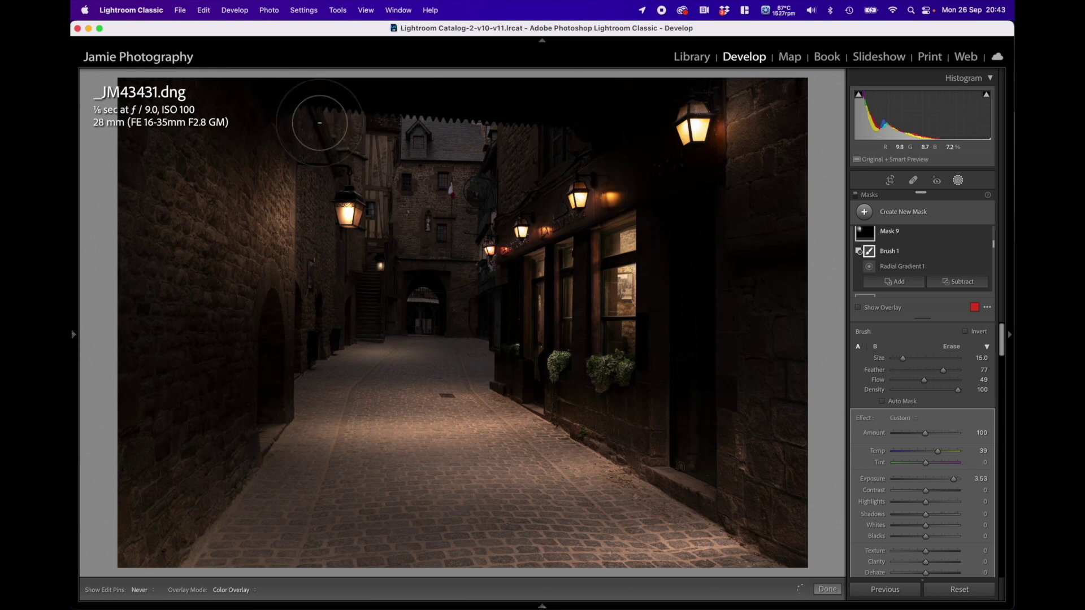
pyautogui.press('h')
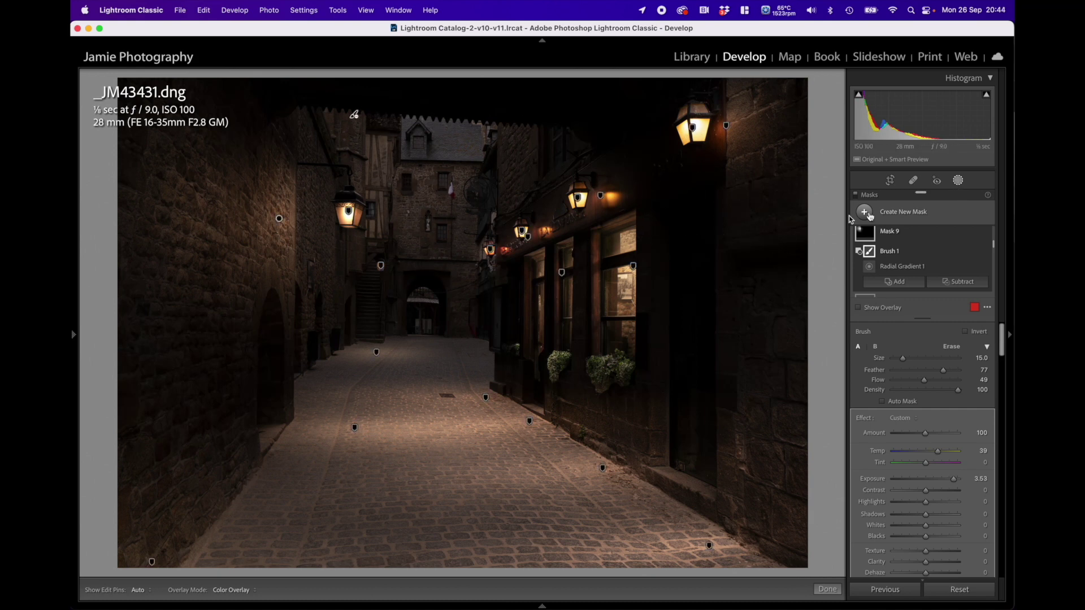
# Add a radial gradient mask over the houses at the street's far end and adjust its Exposure and Temp.
pyautogui.click(898, 212)
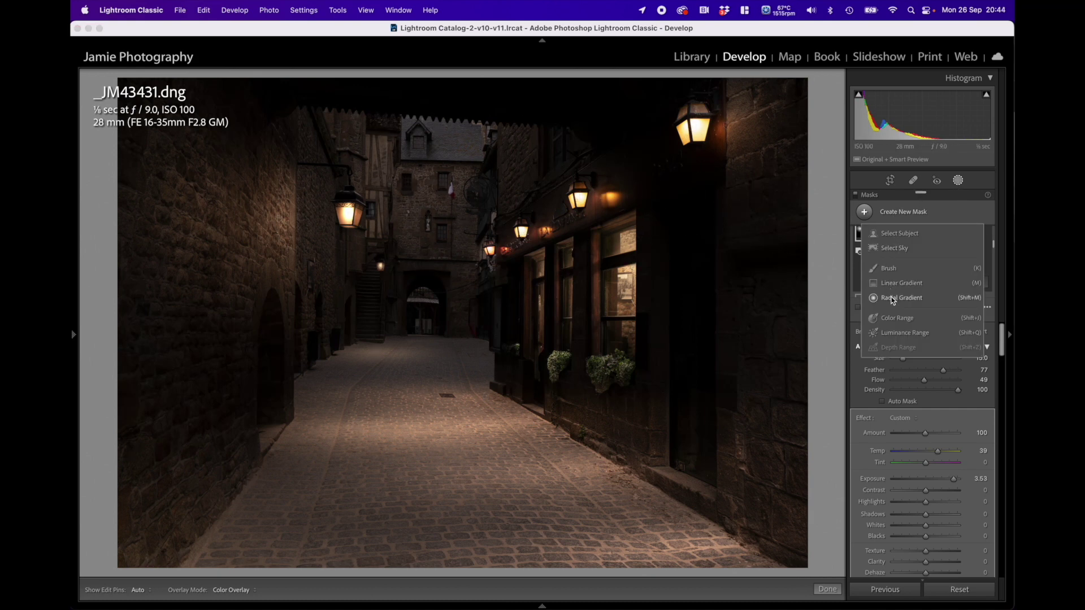
pyautogui.click(904, 283)
pyautogui.moveTo(433, 149); pyautogui.dragTo(513, 292)
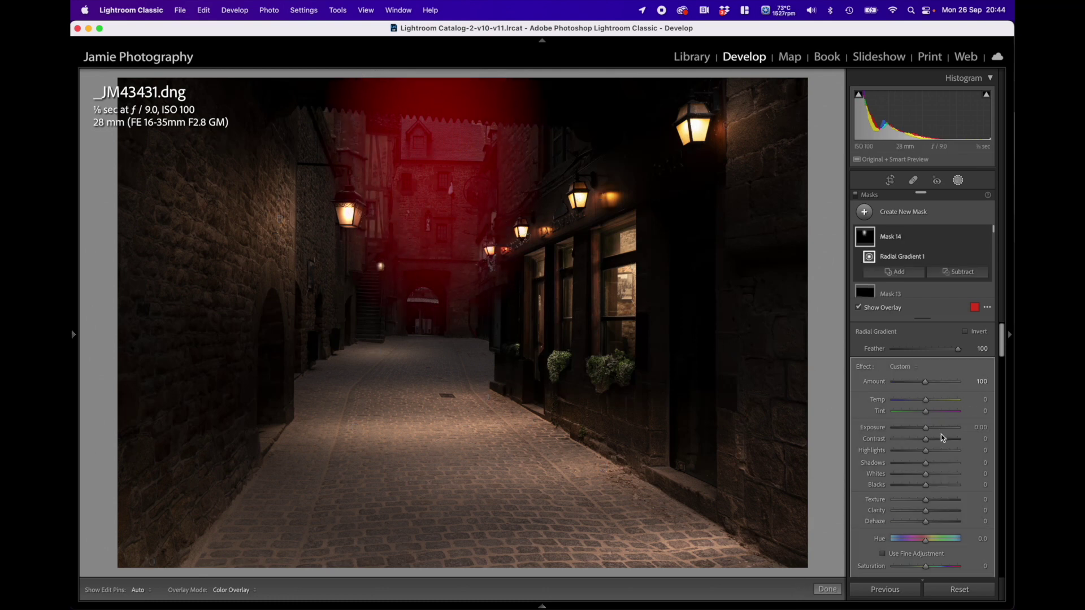
pyautogui.press('o')
pyautogui.moveTo(926, 431); pyautogui.dragTo(922, 430)
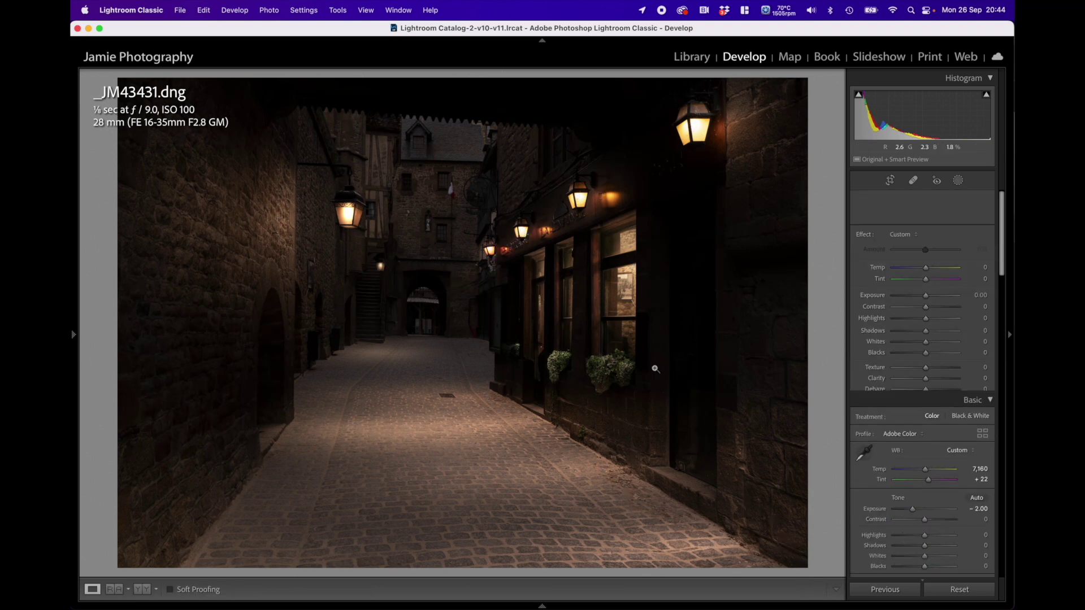
pyautogui.click(827, 590)
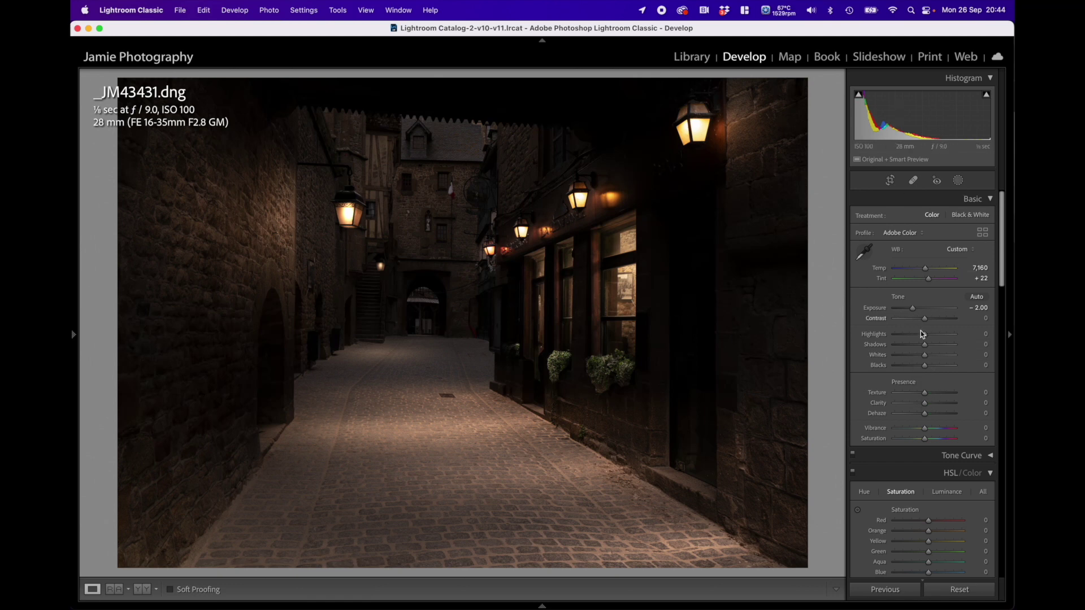
# Set the photo's overall Highlights to +33, Shadows to +36, Whites to -7, Blacks to +19 and Clarity to +18.
pyautogui.moveTo(925, 335)
pyautogui.mouseDown()
pyautogui.moveTo(936, 348)
pyautogui.moveTo(933, 337)
pyautogui.mouseUp()
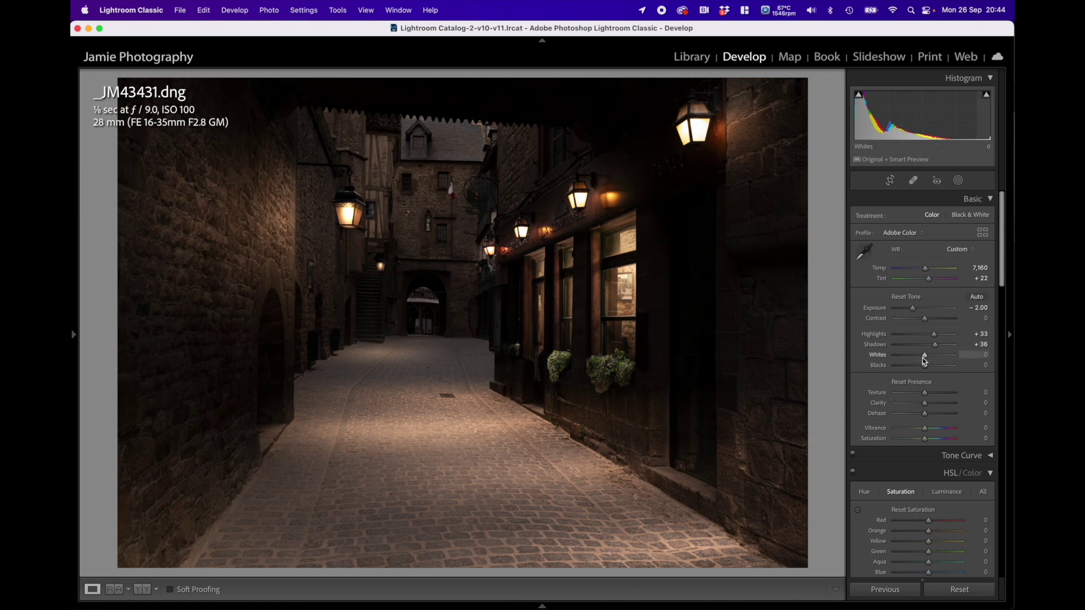
pyautogui.moveTo(924, 358); pyautogui.dragTo(933, 368)
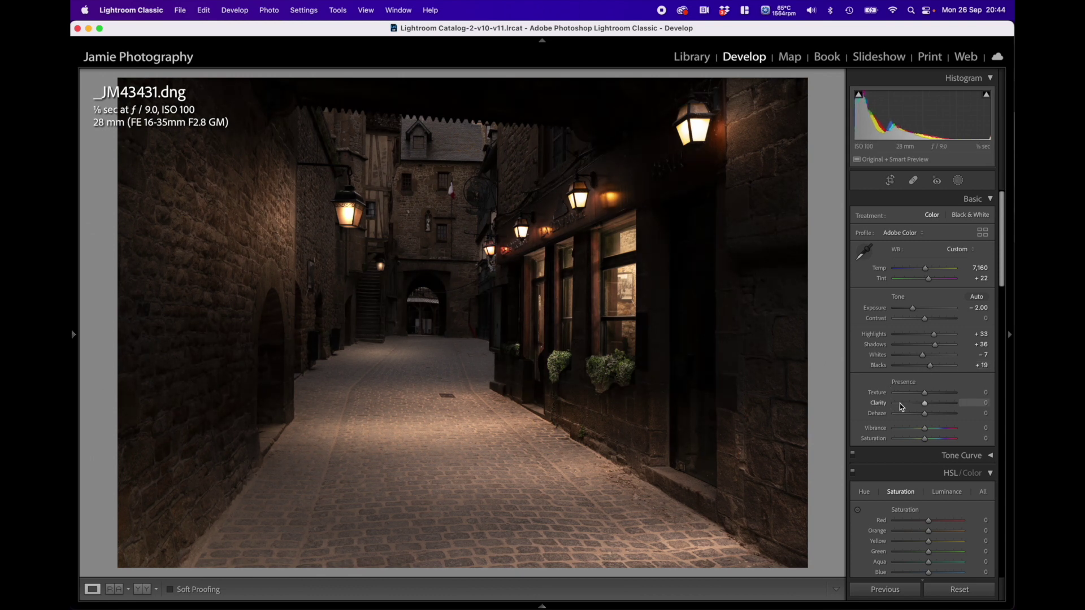
pyautogui.moveTo(925, 404); pyautogui.dragTo(932, 406)
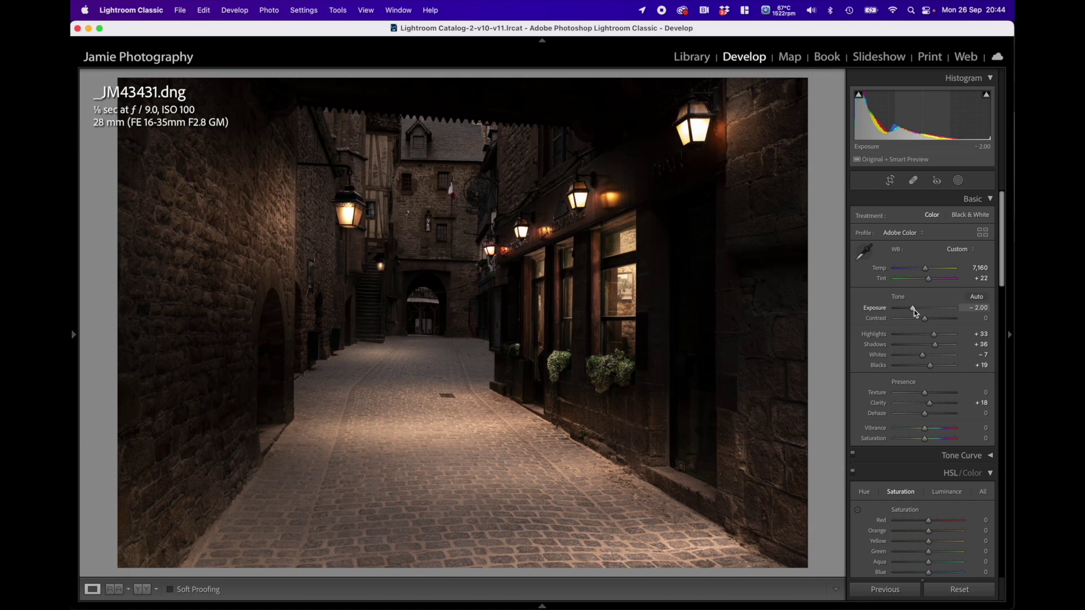
# Refine the overall tone with Exposure -1.75, Contrast -20, Highlights -11 and Vibrance +10.
pyautogui.moveTo(913, 310); pyautogui.dragTo(934, 338)
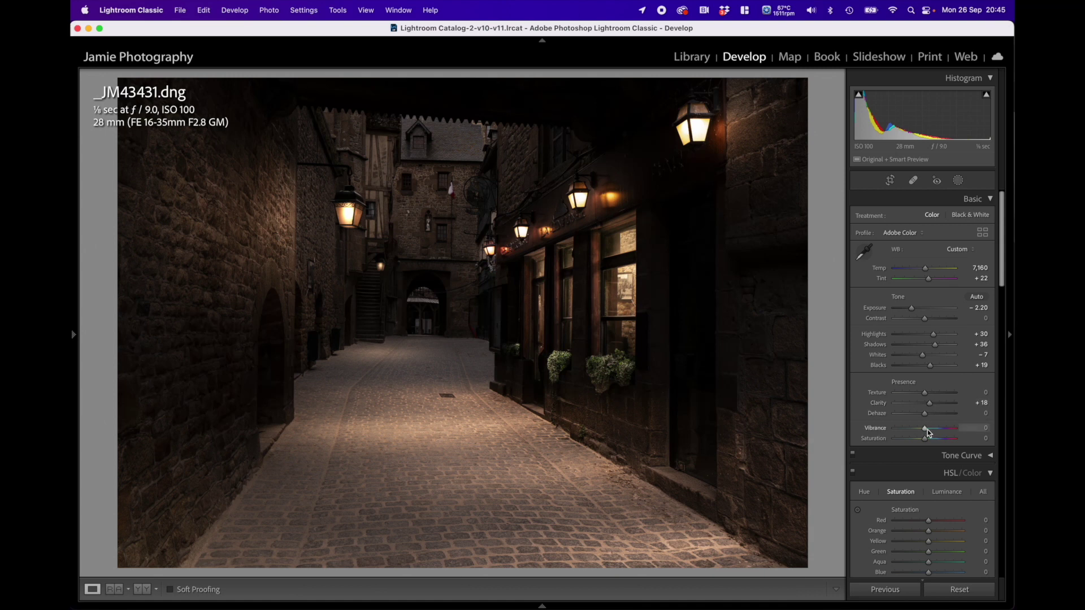
pyautogui.moveTo(927, 429); pyautogui.dragTo(930, 430)
pyautogui.moveTo(925, 319); pyautogui.dragTo(921, 321)
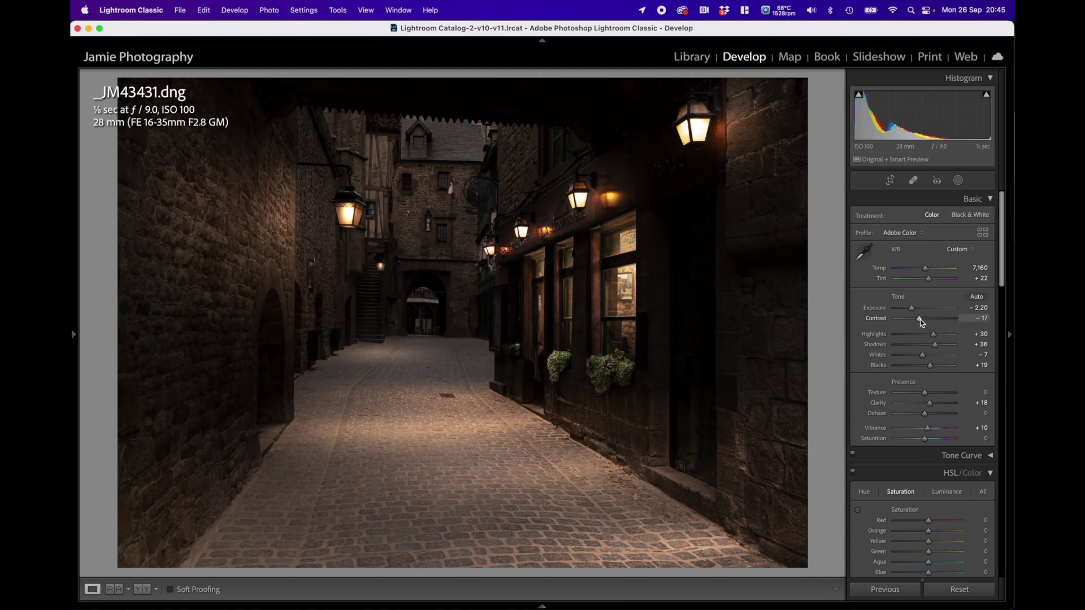
pyautogui.moveTo(921, 320)
pyautogui.mouseDown()
pyautogui.moveTo(913, 307)
pyautogui.moveTo(936, 338)
pyautogui.moveTo(915, 310)
pyautogui.moveTo(923, 336)
pyautogui.mouseUp()
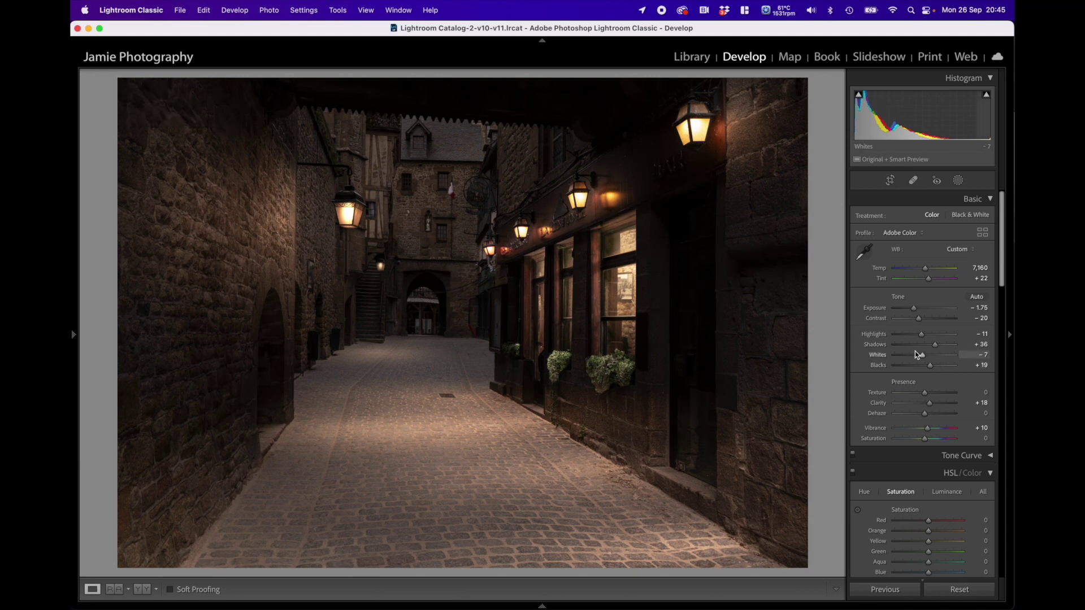
# Review the photo full screen and compare it with the Import state in the history, returning to the latest Highlights edit.
pyautogui.press('f')
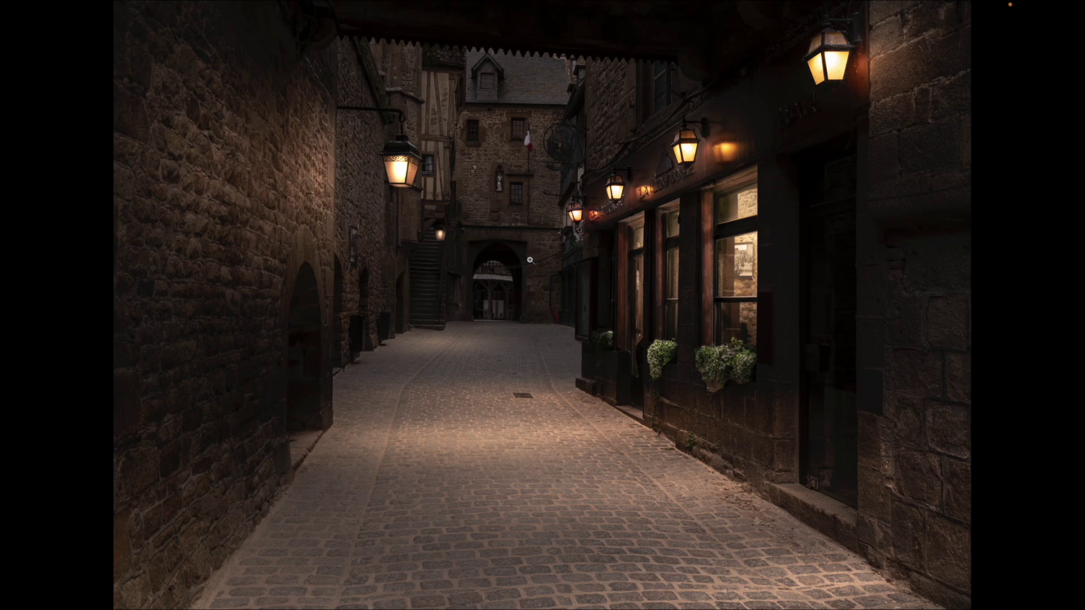
pyautogui.press('f')
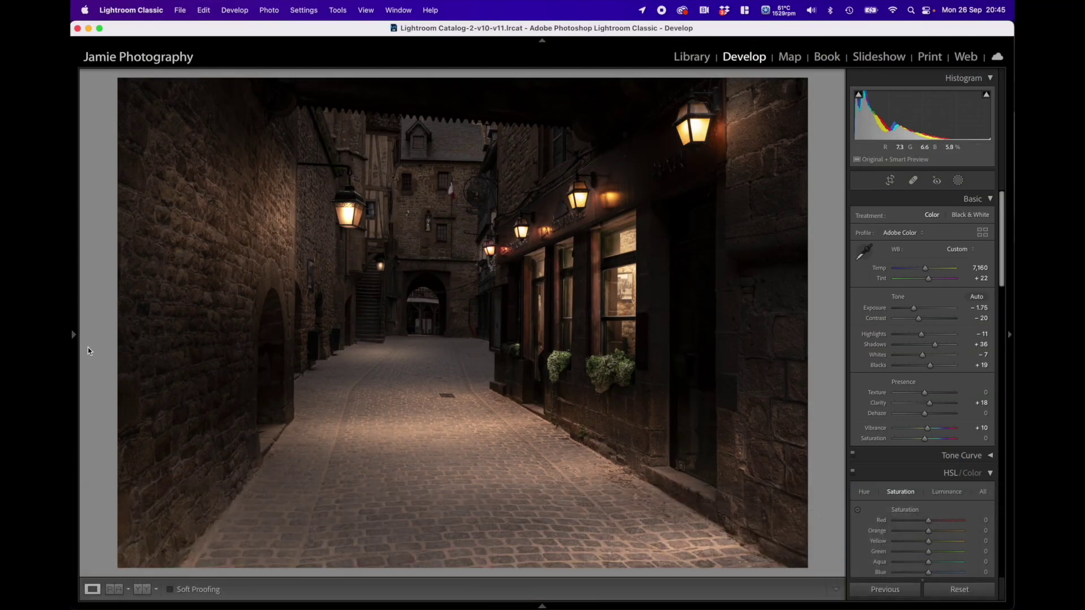
pyautogui.moveTo(74, 339)
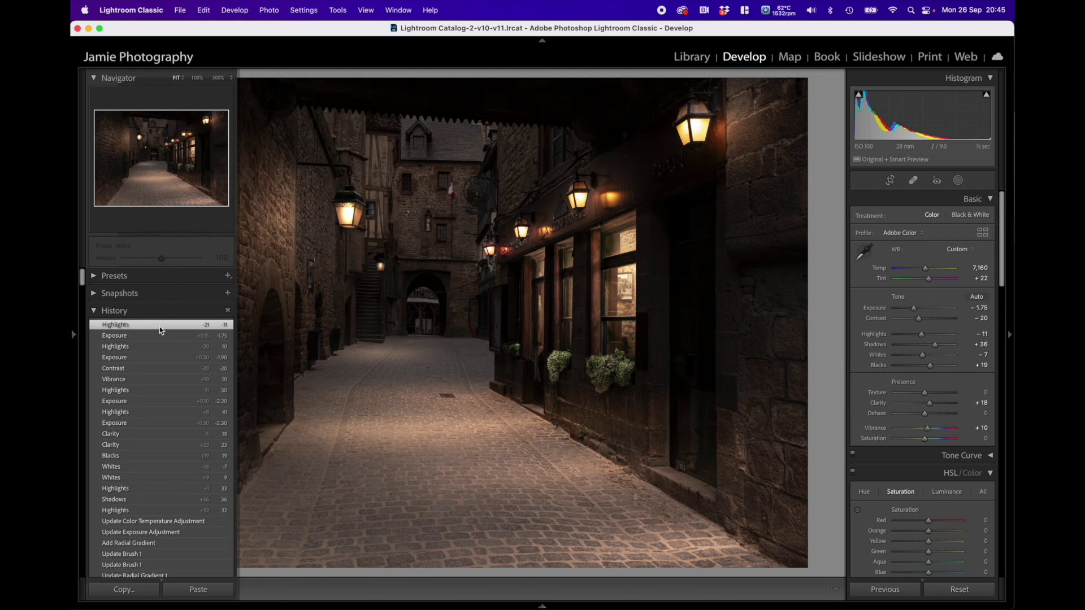
pyautogui.scroll(-10, 159, 327)
pyautogui.scroll(-15, 181, 423)
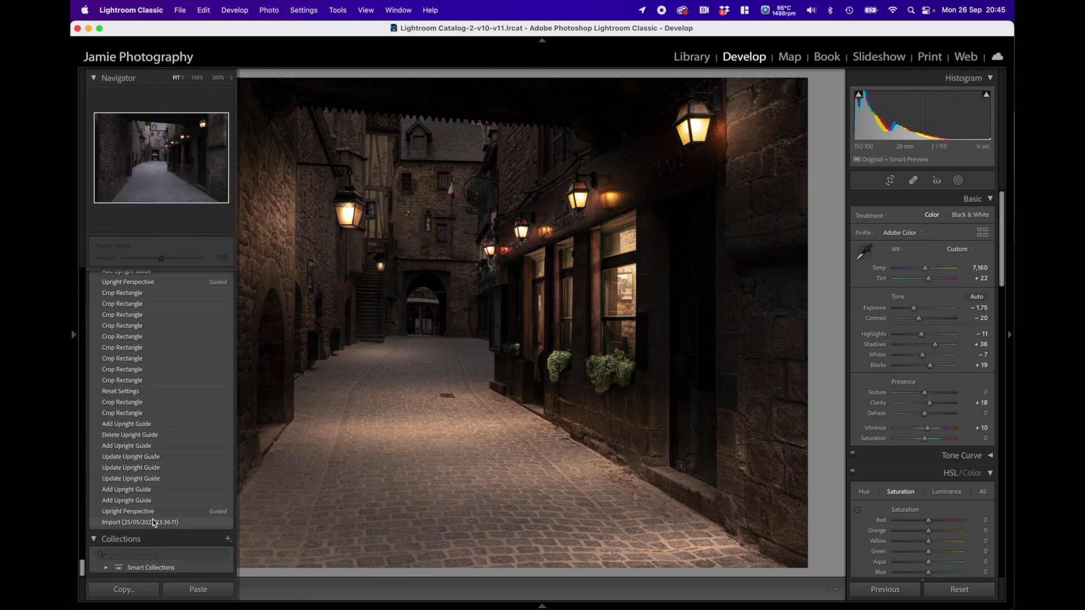
pyautogui.click(163, 522)
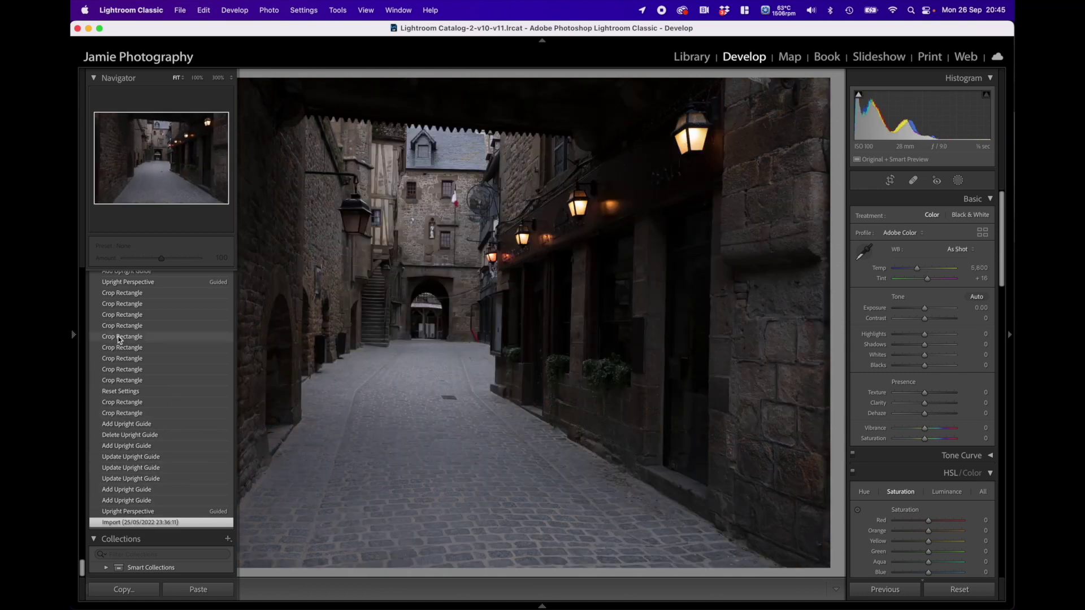
pyautogui.press('F7')
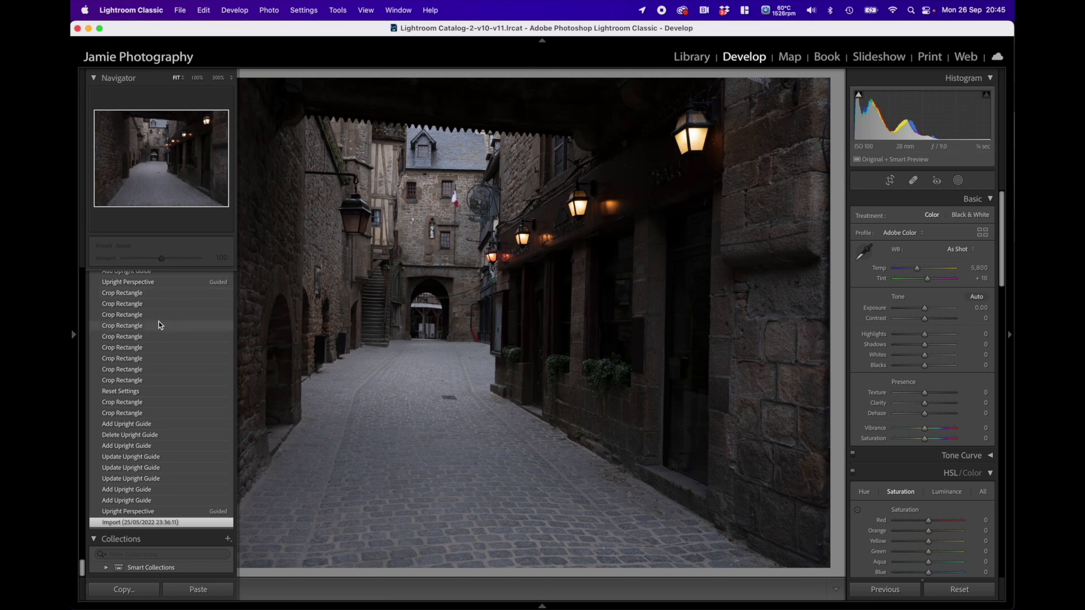
pyautogui.scroll(15, 154, 321)
pyautogui.scroll(15, 151, 321)
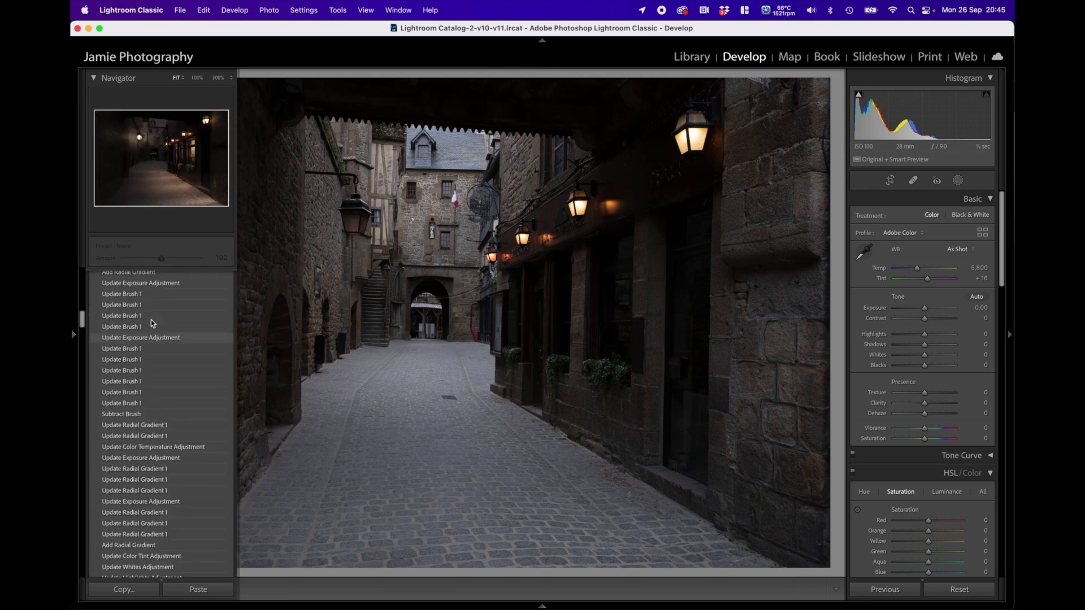
pyautogui.click(141, 324)
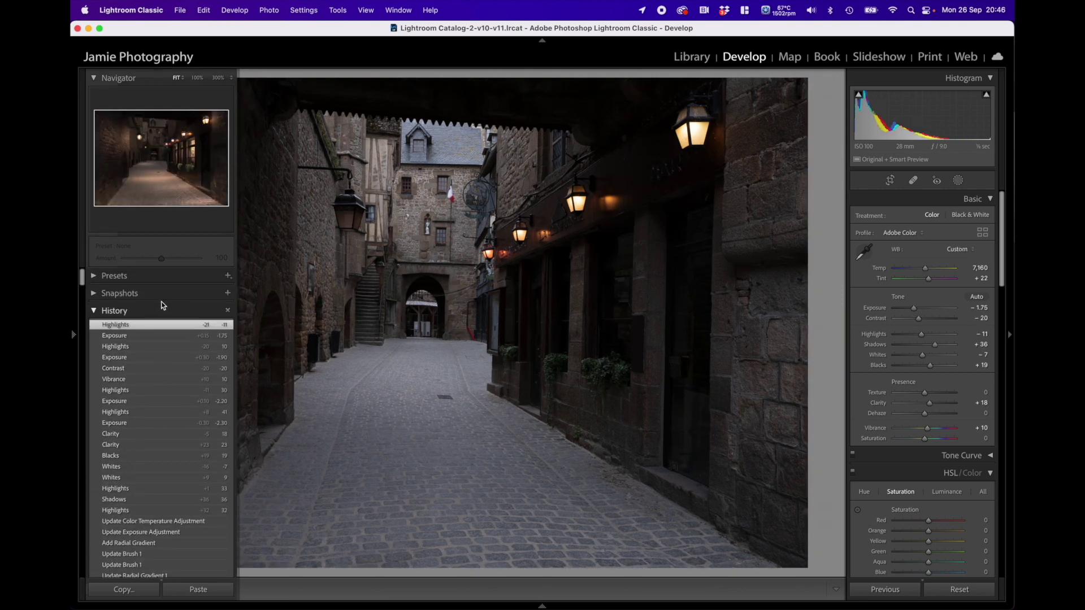
pyautogui.press('F7')
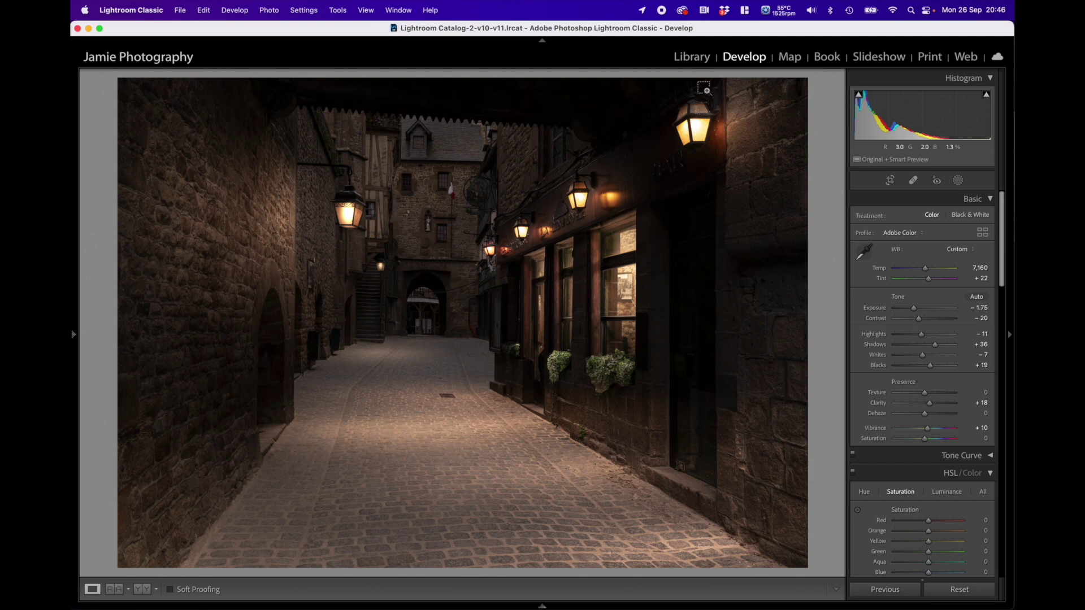
pyautogui.press('super+shift+5')
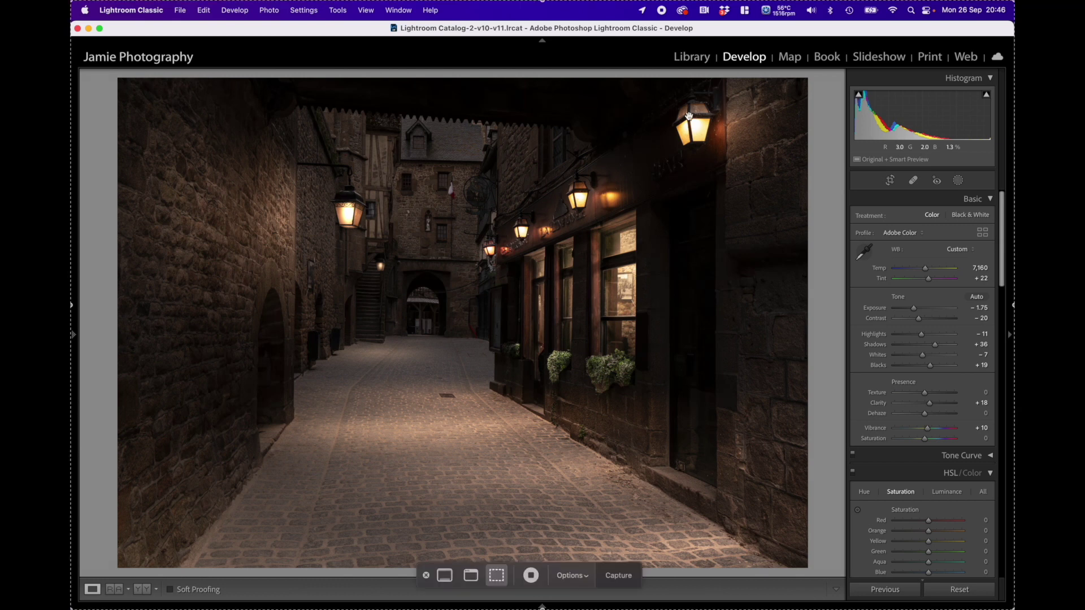